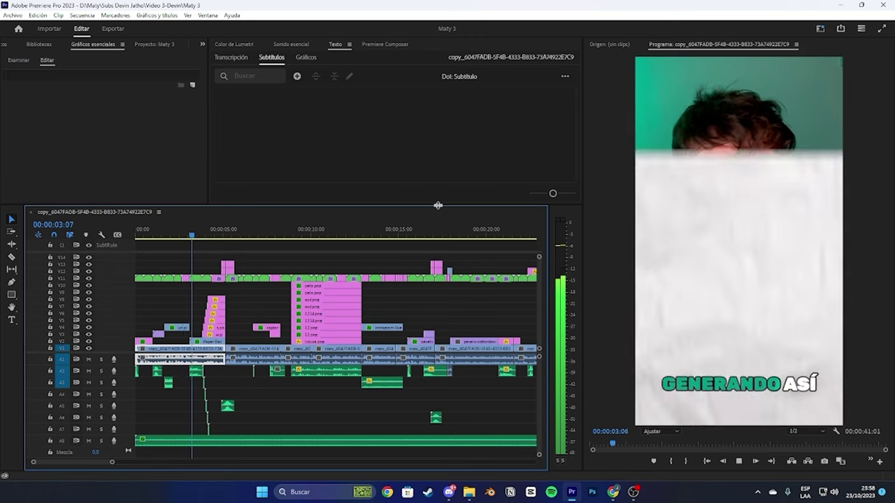
# Step: Delete the existing subtitle text graphics from the start of the sequence up to the stack of image clips
pyautogui.press('space')
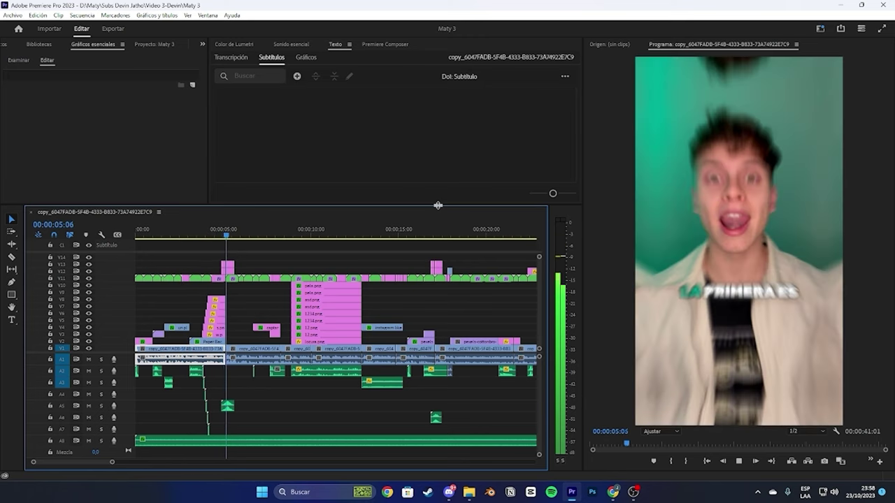
pyautogui.moveTo(212, 226); pyautogui.dragTo(136, 230)
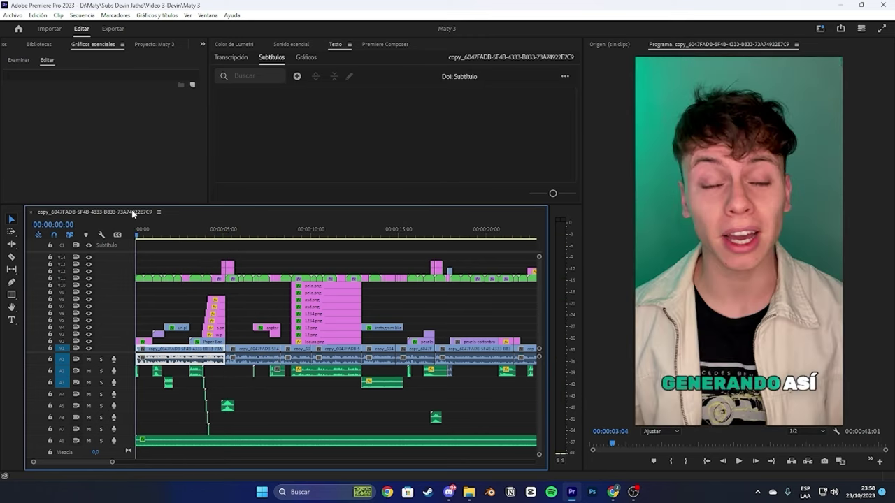
pyautogui.moveTo(141, 297); pyautogui.dragTo(286, 281)
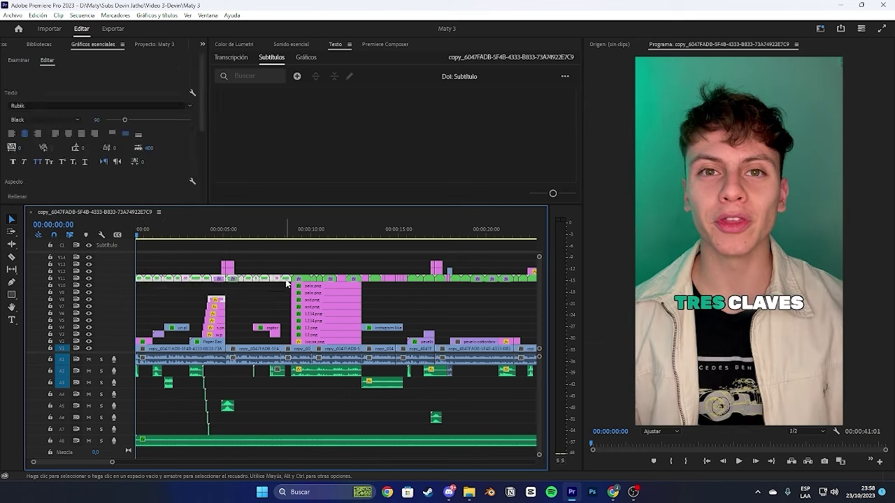
pyautogui.press('Delete')
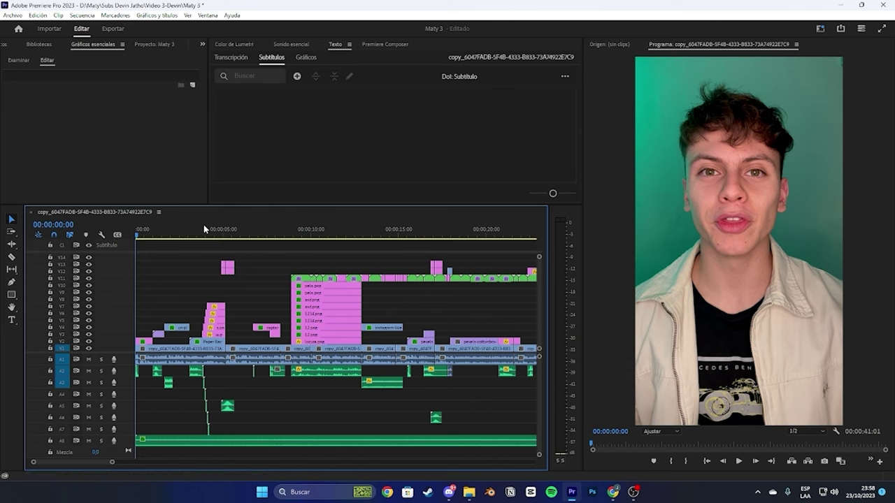
pyautogui.press('d')
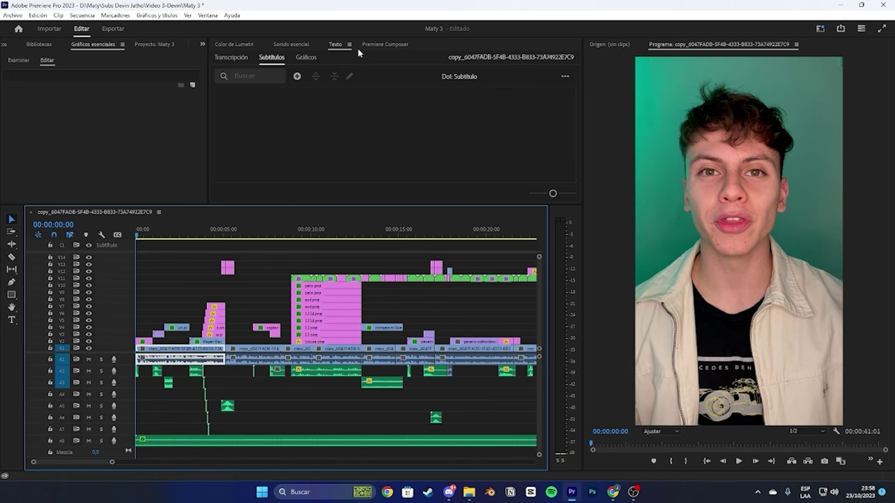
# Step: Create captions from the transcript with a maximum length of 15 characters, a 2-second minimum duration and single lines
pyautogui.click(241, 58)
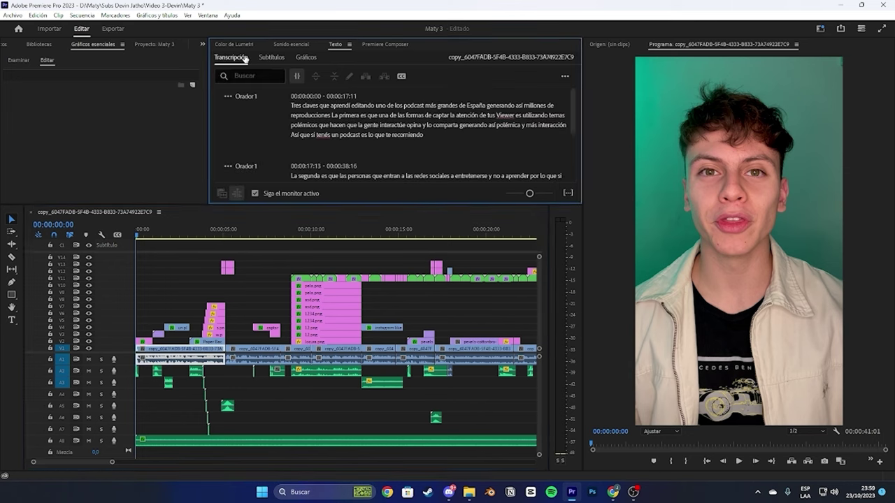
pyautogui.click(401, 77)
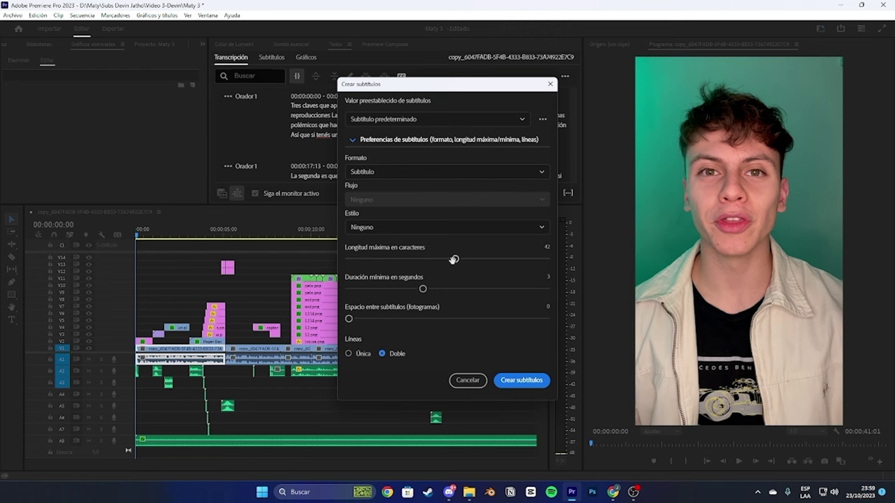
pyautogui.moveTo(452, 258); pyautogui.dragTo(374, 258)
pyautogui.moveTo(421, 289); pyautogui.dragTo(378, 278)
pyautogui.click(355, 361)
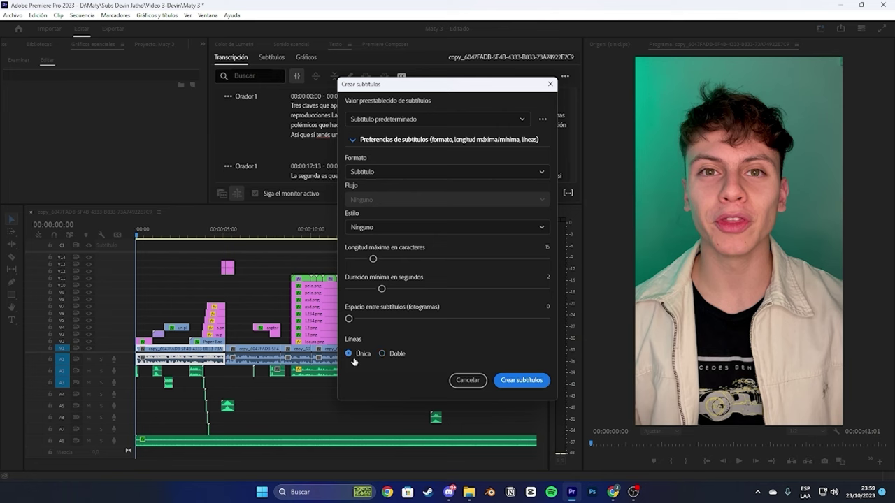
pyautogui.click(534, 382)
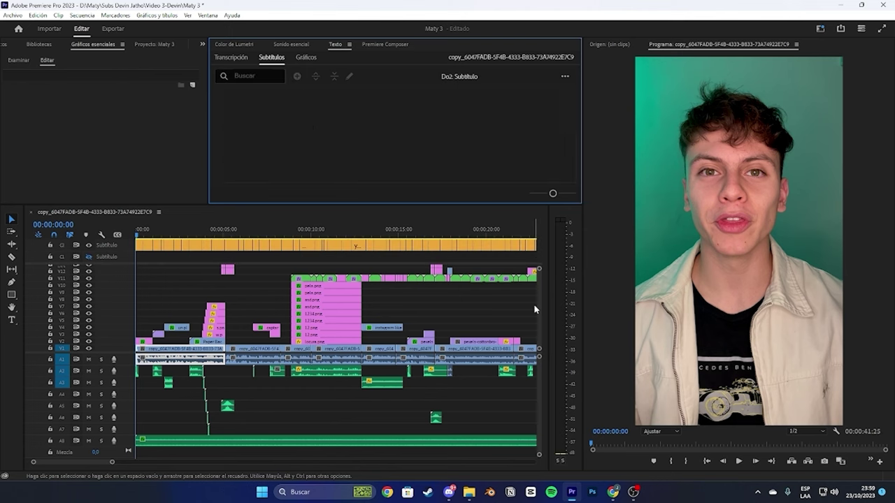
# Step: Format the first caption, "Tres claves", in Rubik Black at size 90 with all caps
pyautogui.moveTo(112, 465); pyautogui.dragTo(55, 462)
pyautogui.moveTo(129, 239); pyautogui.dragTo(135, 241)
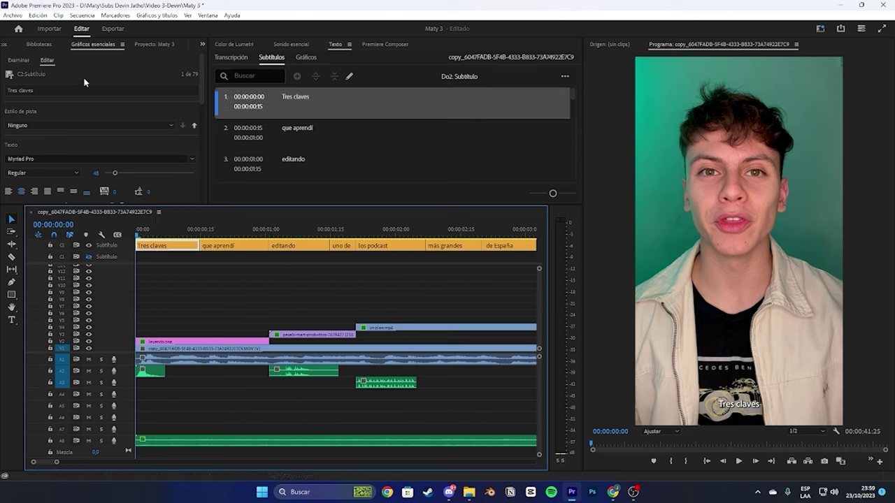
pyautogui.scroll(-1, 79, 136)
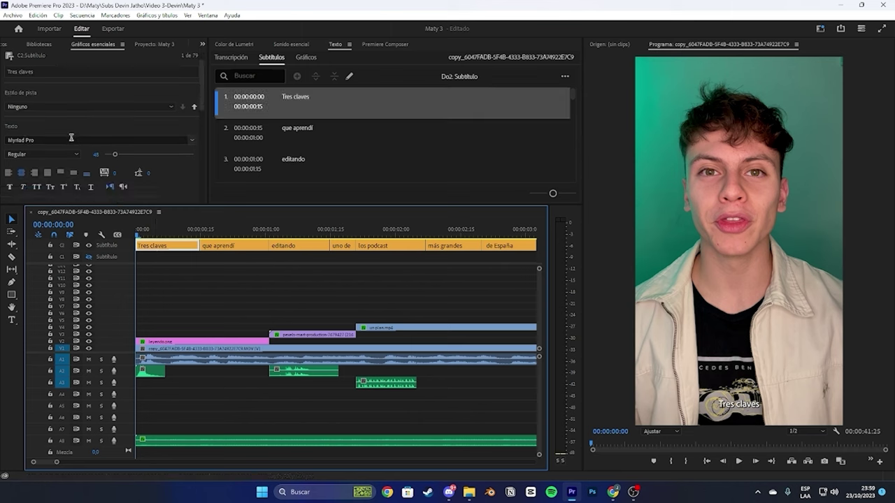
pyautogui.click(67, 140)
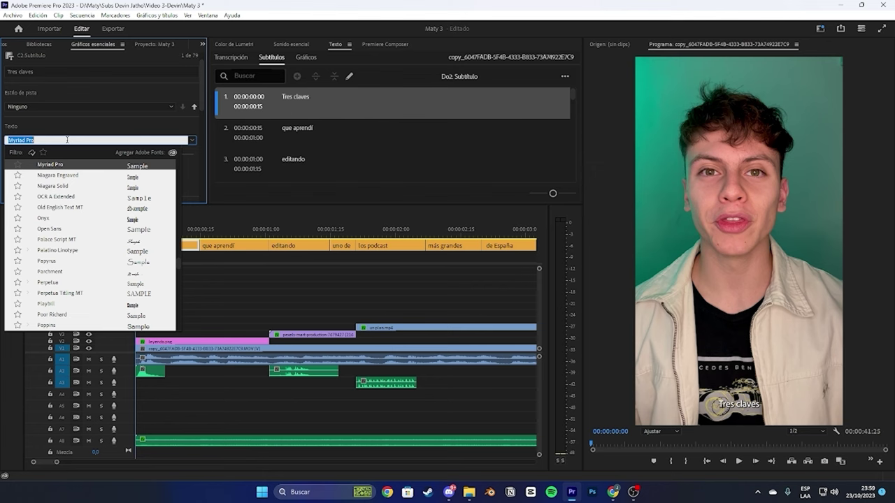
pyautogui.write('rubik')
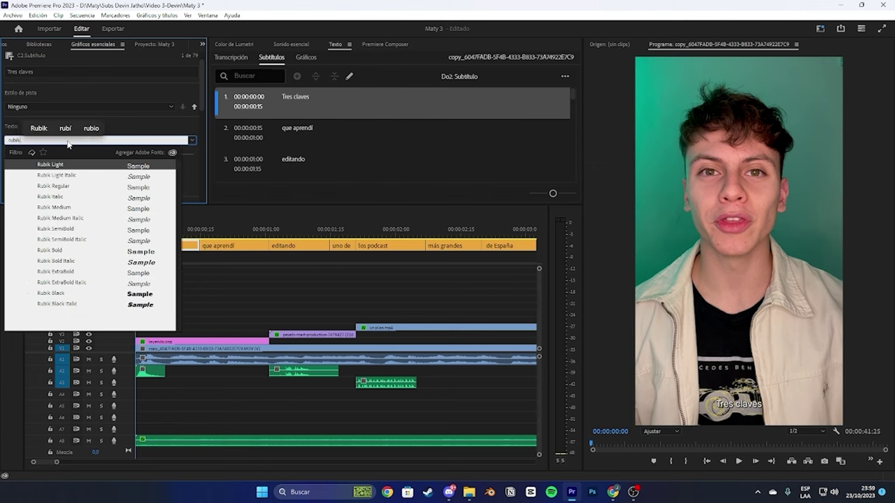
pyautogui.click(42, 294)
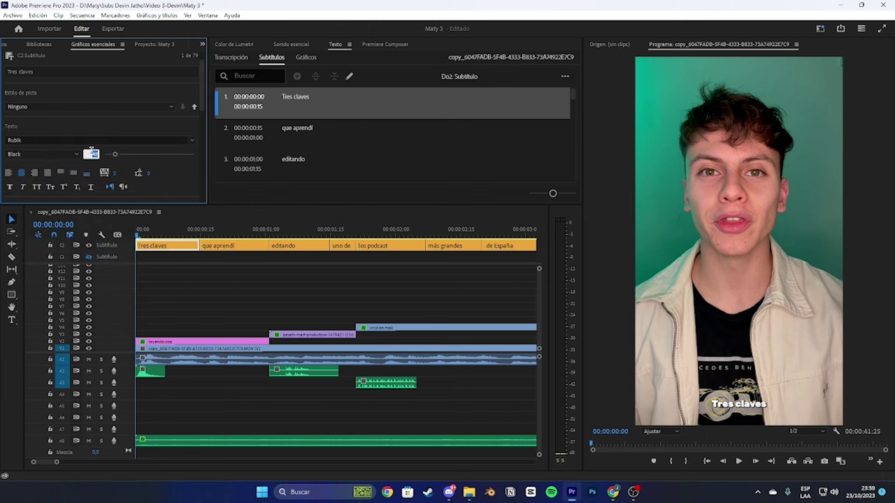
pyautogui.write('90')
pyautogui.press('Return')
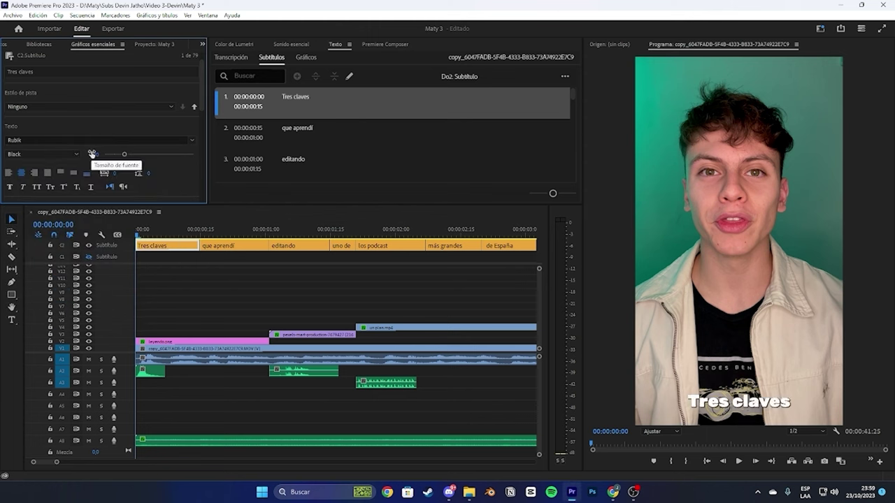
pyautogui.click(39, 187)
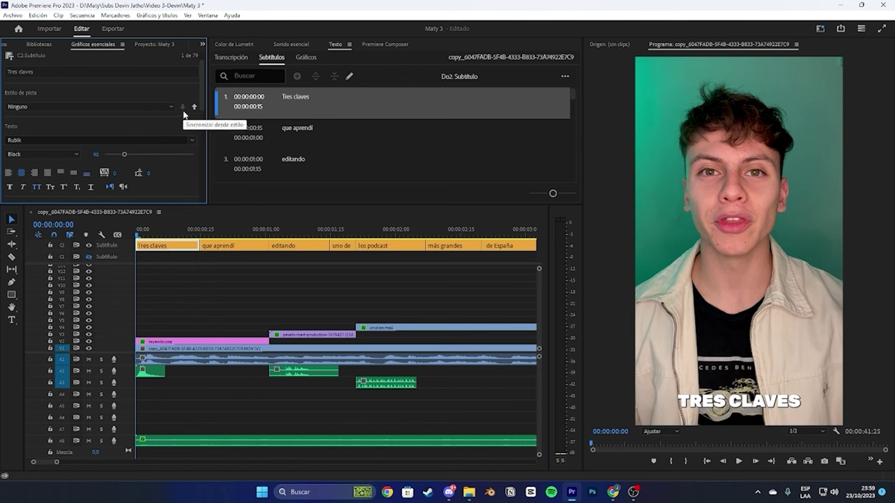
# Step: Add a black exterior stroke with a width of 6 to the first caption's text
pyautogui.moveTo(203, 92); pyautogui.dragTo(199, 148)
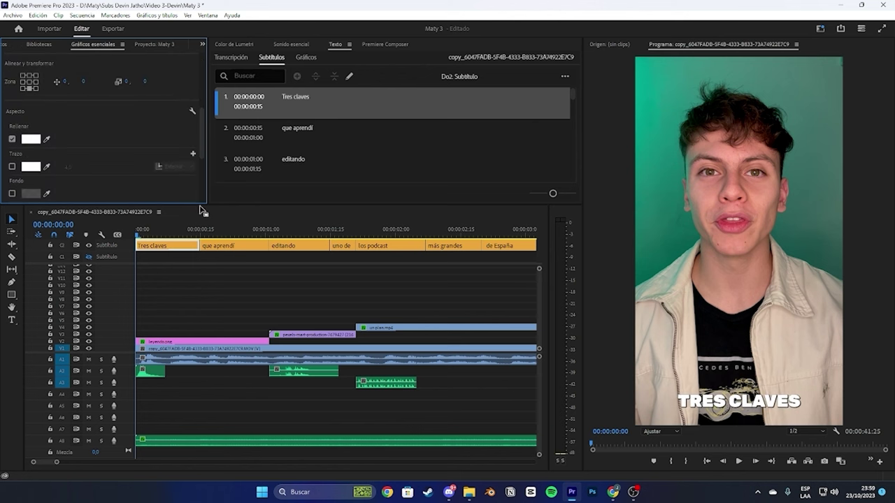
pyautogui.moveTo(205, 203); pyautogui.dragTo(182, 316)
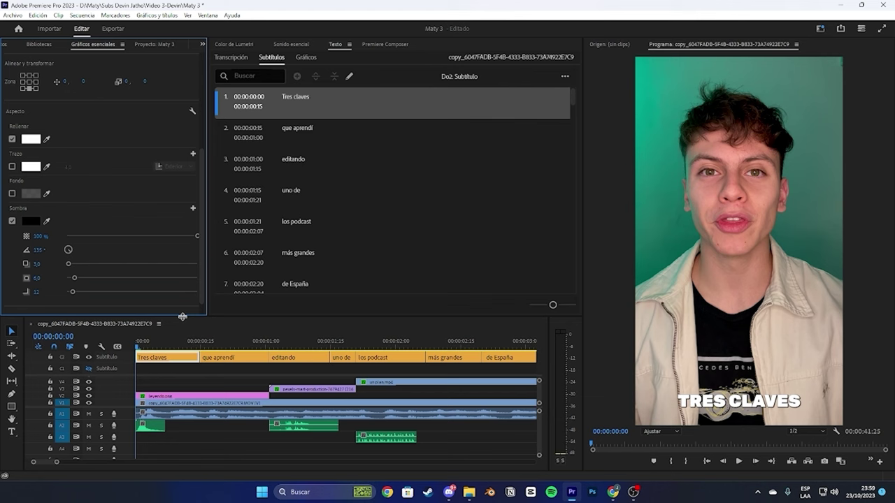
pyautogui.click(13, 167)
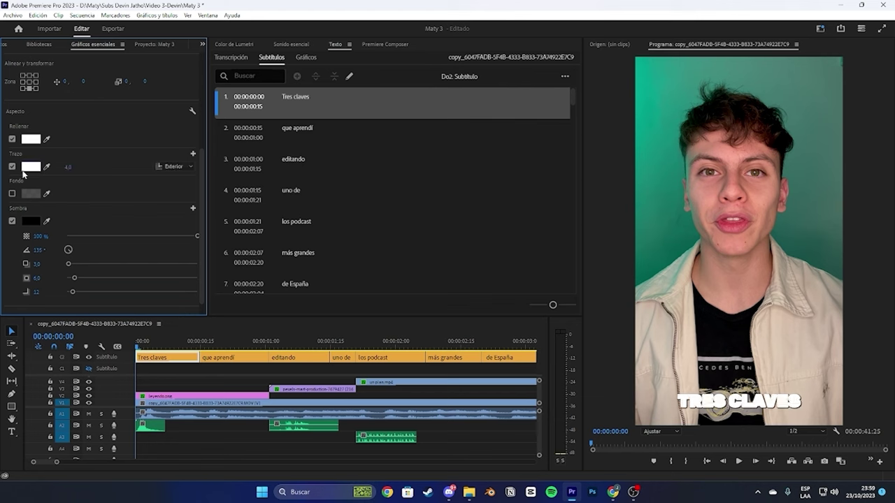
pyautogui.click(77, 166)
pyautogui.write('6')
pyautogui.press('Return')
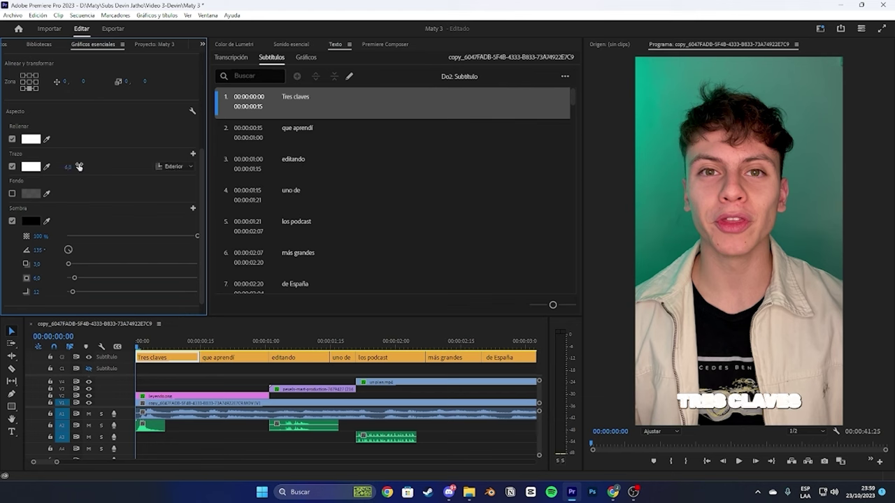
pyautogui.click(35, 167)
pyautogui.moveTo(381, 281); pyautogui.dragTo(338, 192)
pyautogui.click(541, 175)
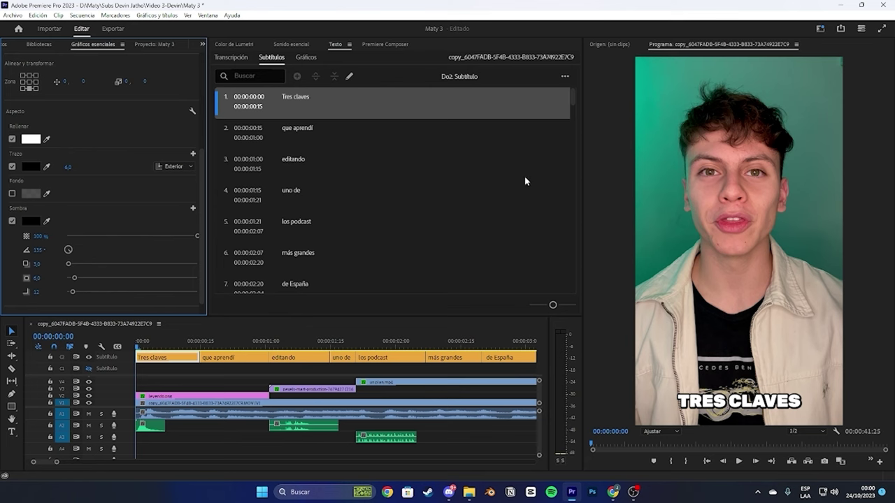
pyautogui.scroll(-1, 111, 220)
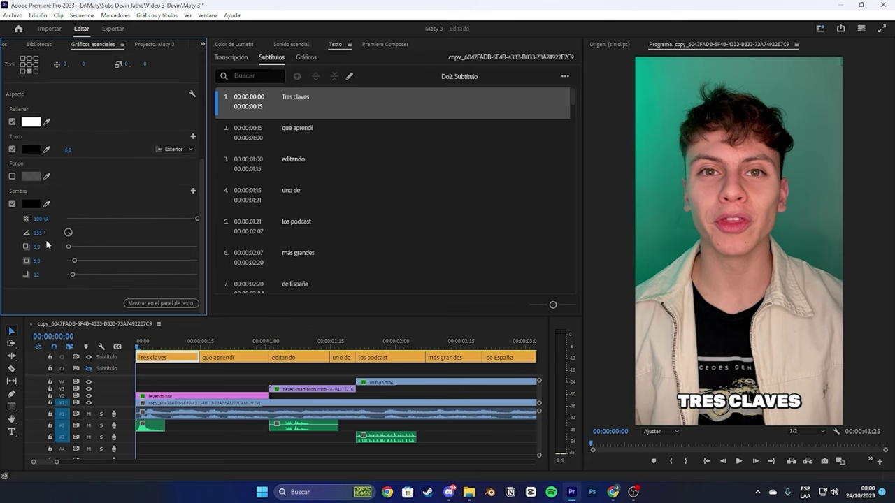
pyautogui.click(38, 260)
pyautogui.press('Return')
# Step: Anchor the caption to the centre zone of the frame and set its vertical offset to 340
pyautogui.scroll(4, 117, 229)
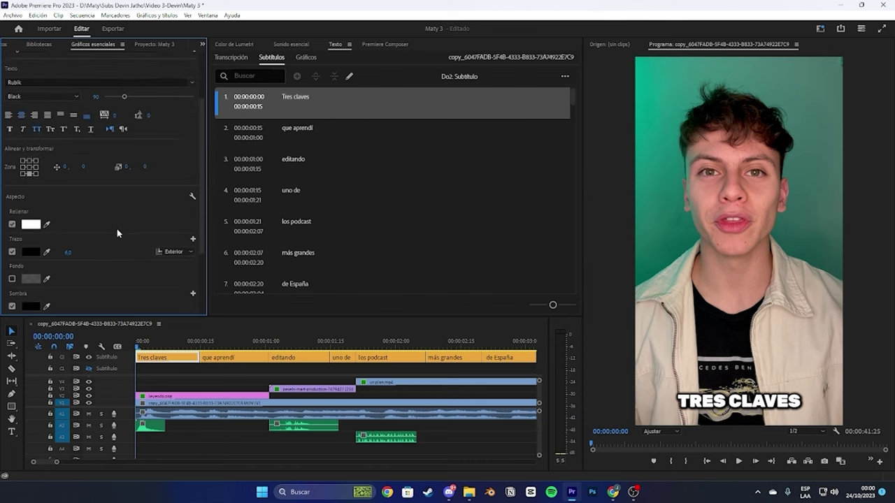
pyautogui.click(30, 204)
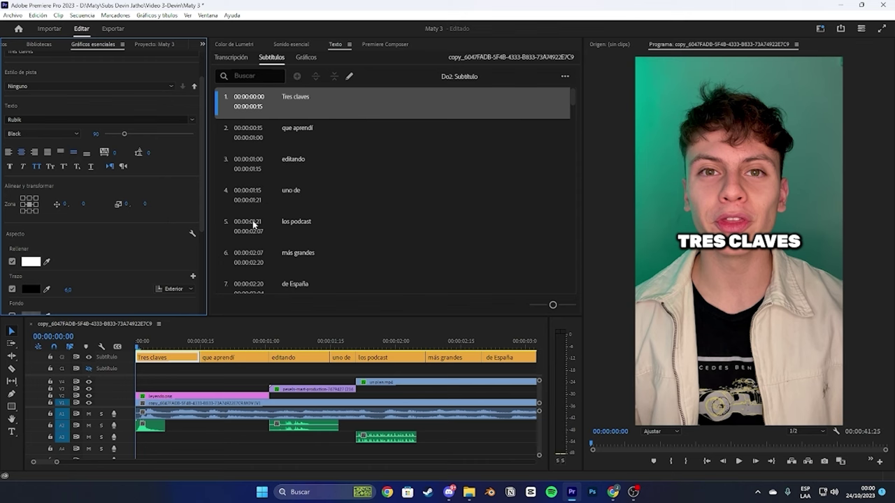
pyautogui.click(83, 206)
pyautogui.write('340')
pyautogui.press('Return')
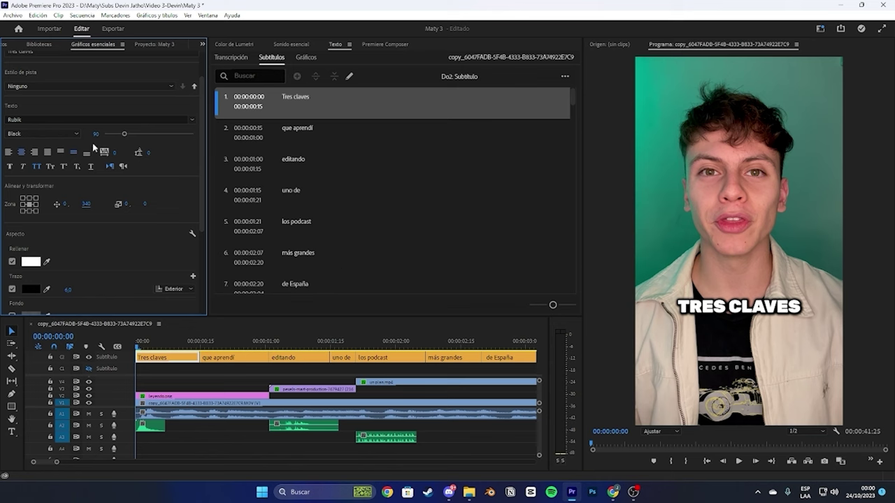
# Step: Save the caption's formatting as a new track style named "s" and push its properties from the caption
pyautogui.click(112, 86)
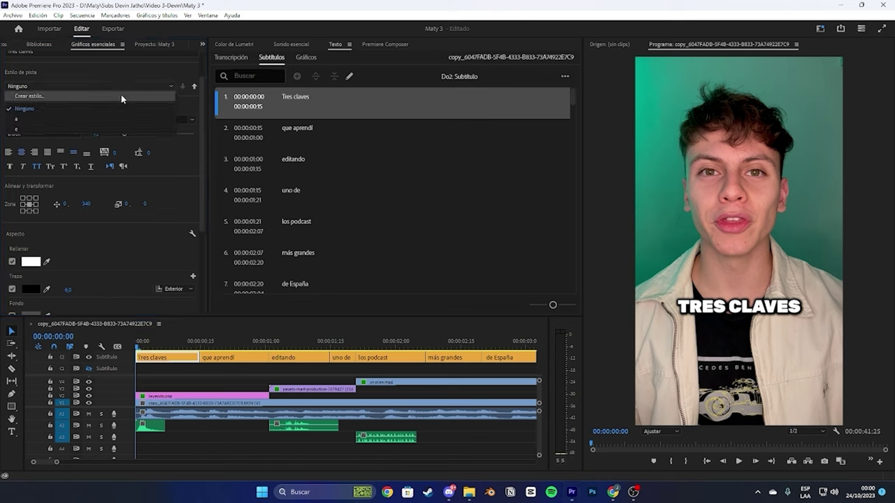
pyautogui.click(121, 94)
pyautogui.write('t')
pyautogui.press('Return')
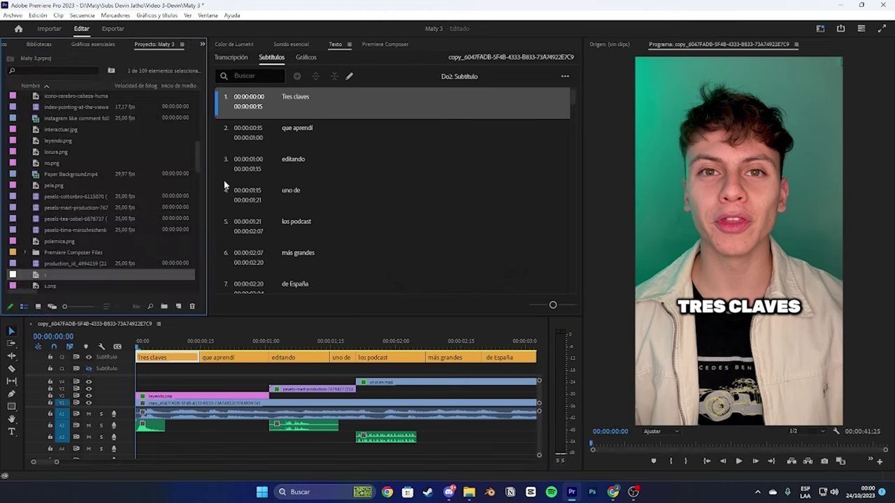
pyautogui.click(192, 86)
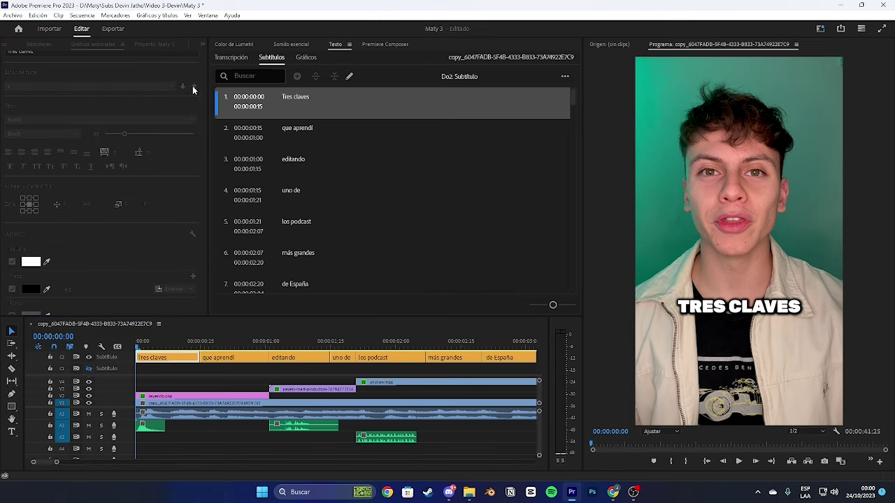
pyautogui.click(427, 269)
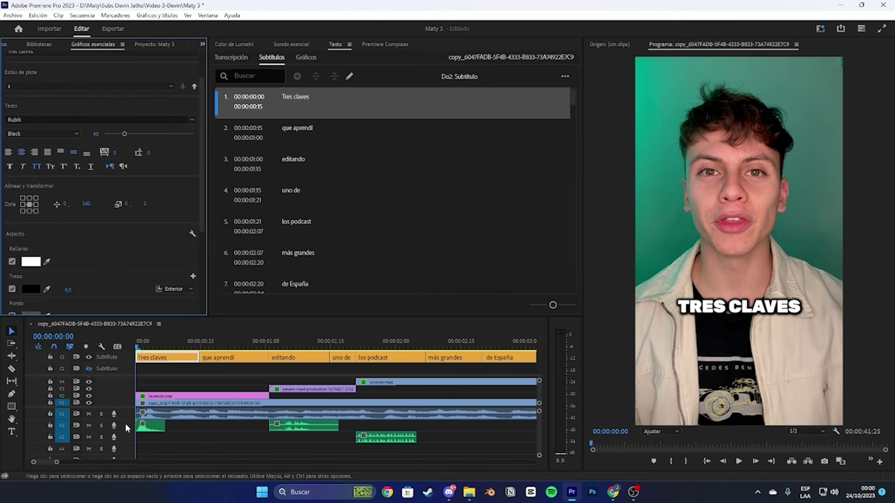
# Step: Play the opening to find where the first word ends, and split the "Tres claves" caption there at 00:00:00:05
pyautogui.click(199, 439)
pyautogui.press('d')
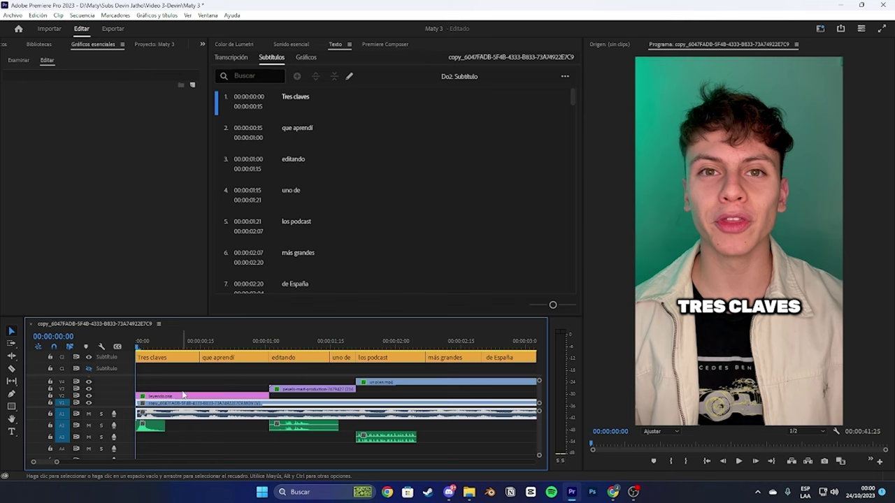
pyautogui.press('space')
pyautogui.press('Home')
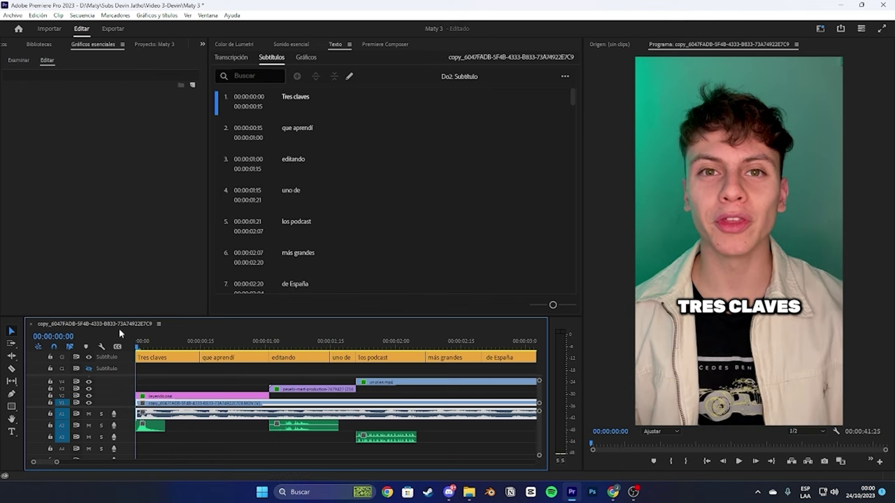
pyautogui.press('space')
pyautogui.press('space')
pyautogui.press('c')
pyautogui.click(160, 359)
pyautogui.press('v')
# Step: Change the fill colour of the word "Tres" to red in the first part of the split caption
pyautogui.press('Left')
pyautogui.press('Left')
pyautogui.doubleClick(727, 315)
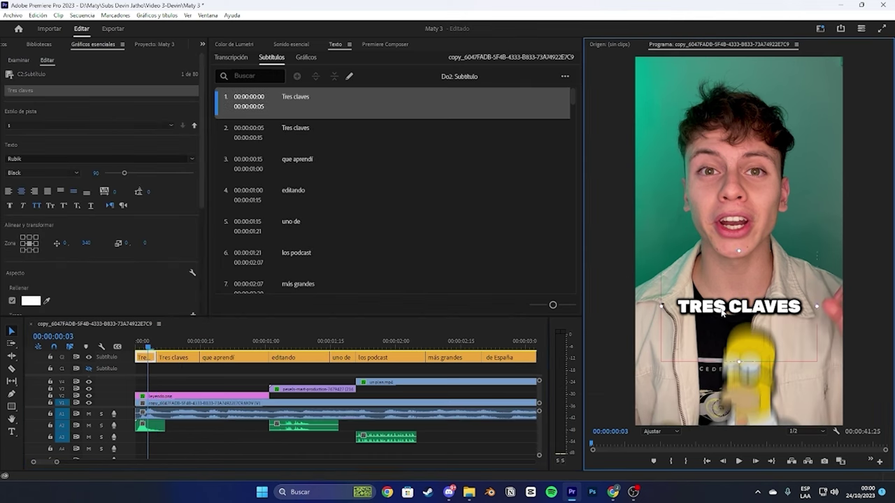
pyautogui.moveTo(678, 306); pyautogui.dragTo(717, 306)
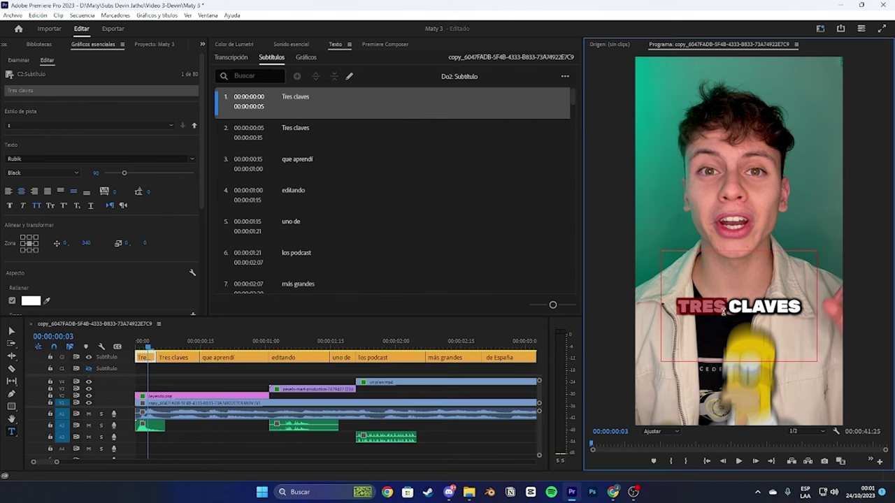
pyautogui.click(31, 300)
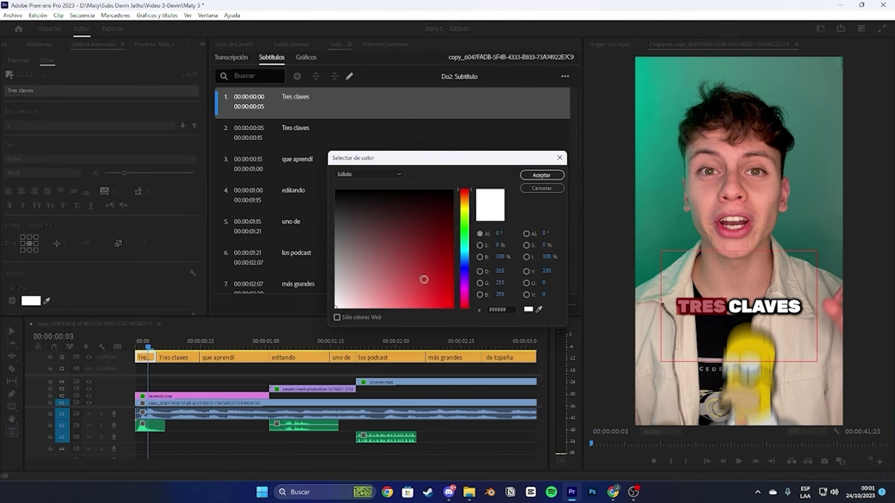
pyautogui.moveTo(424, 280); pyautogui.dragTo(496, 328)
pyautogui.click(542, 176)
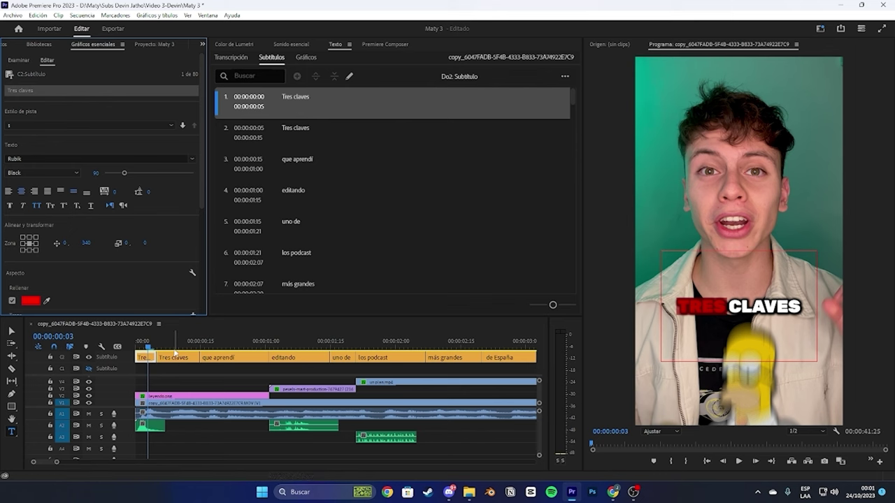
# Step: Change the fill colour of the word "claves" to FF0000 in the second part of the split "Tres claves" caption
pyautogui.click(173, 357)
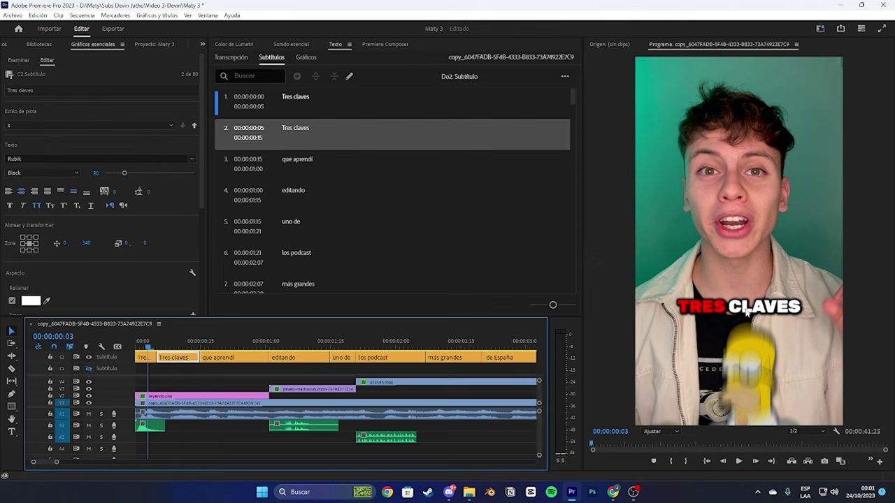
pyautogui.click(170, 345)
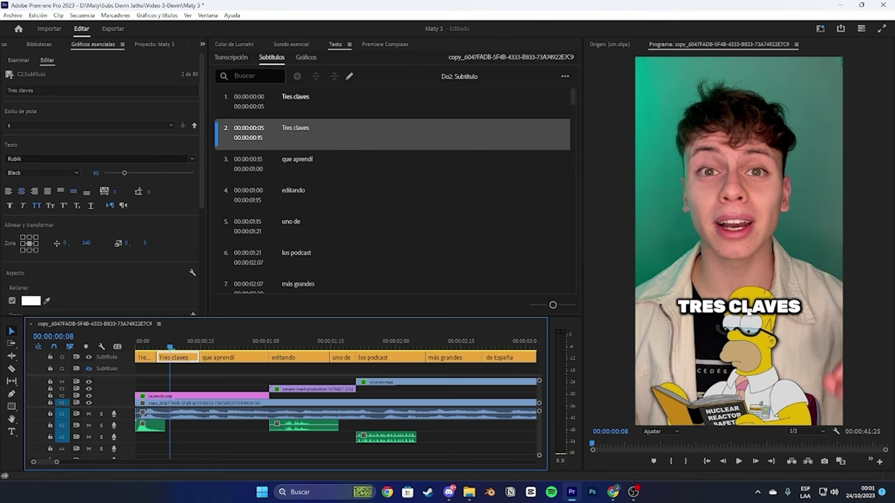
pyautogui.click(747, 304)
pyautogui.moveTo(733, 306); pyautogui.dragTo(813, 317)
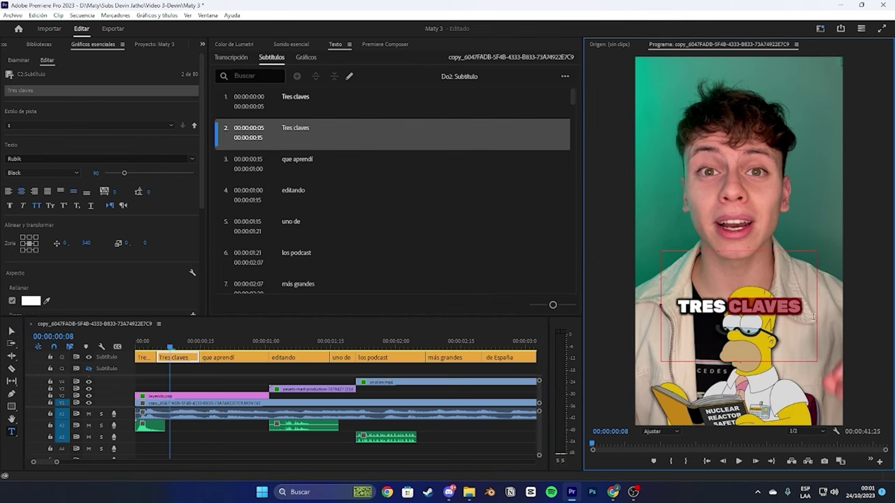
pyautogui.scroll(-1, 98, 295)
pyautogui.click(30, 274)
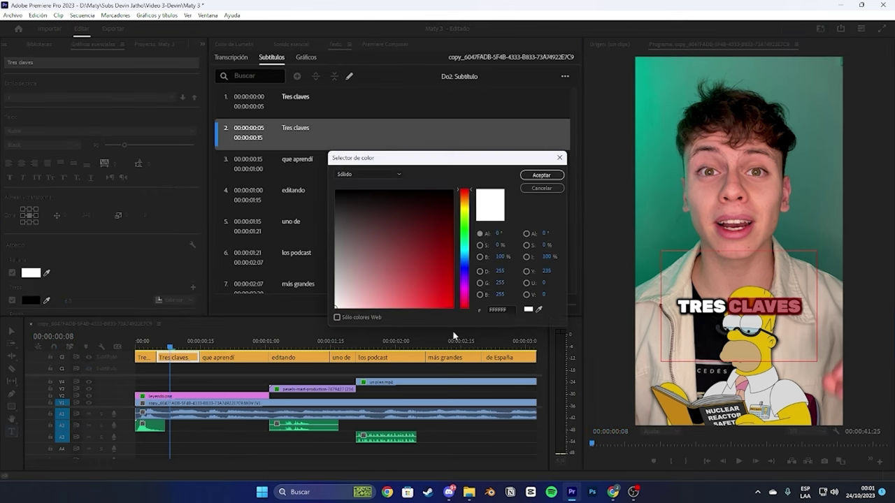
pyautogui.doubleClick(502, 309)
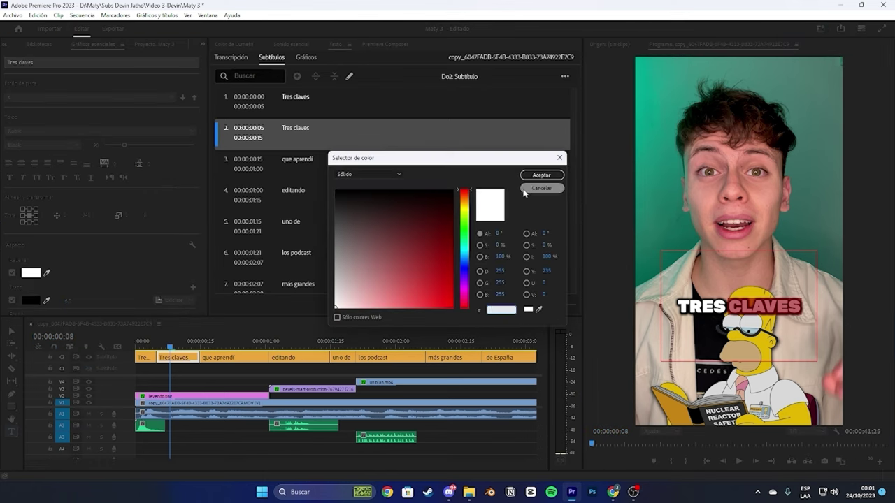
pyautogui.write('ff0000')
pyautogui.click(542, 175)
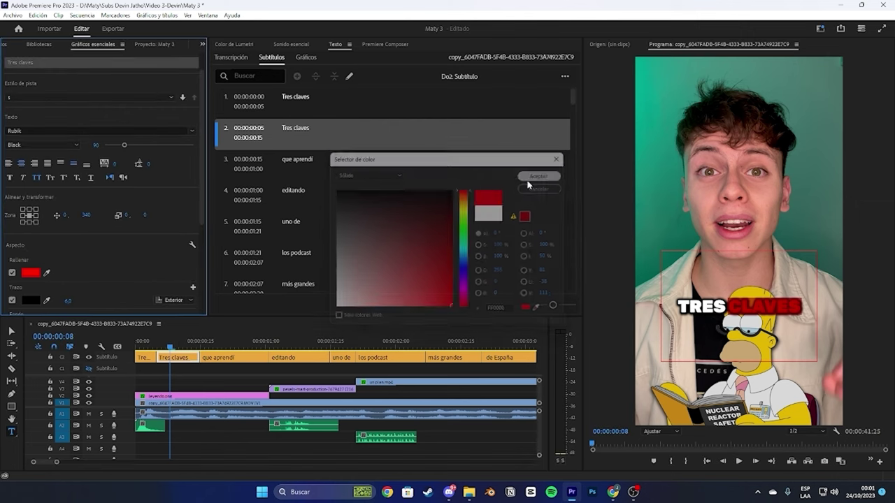
# Step: Return to the start of the sequence and set the fill of the entire first "Tres claves" caption to FF0000
pyautogui.click(121, 332)
pyautogui.press('Home')
pyautogui.press('v')
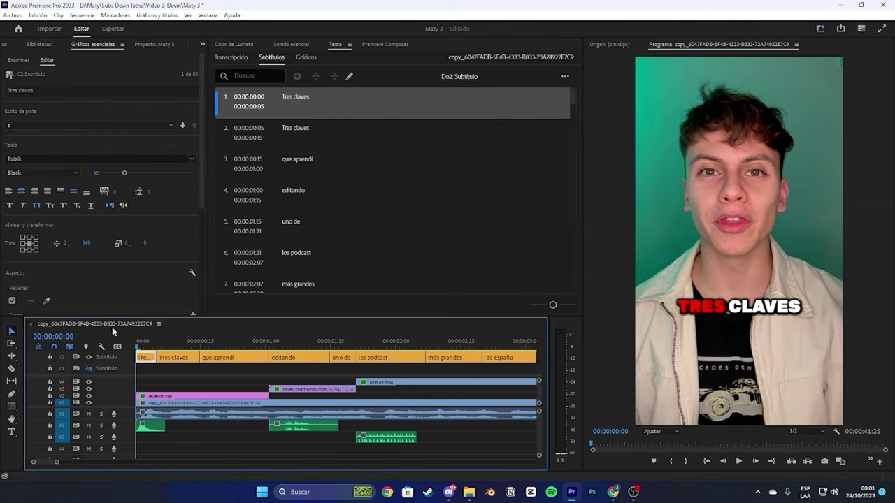
pyautogui.scroll(-1, 88, 270)
pyautogui.click(31, 283)
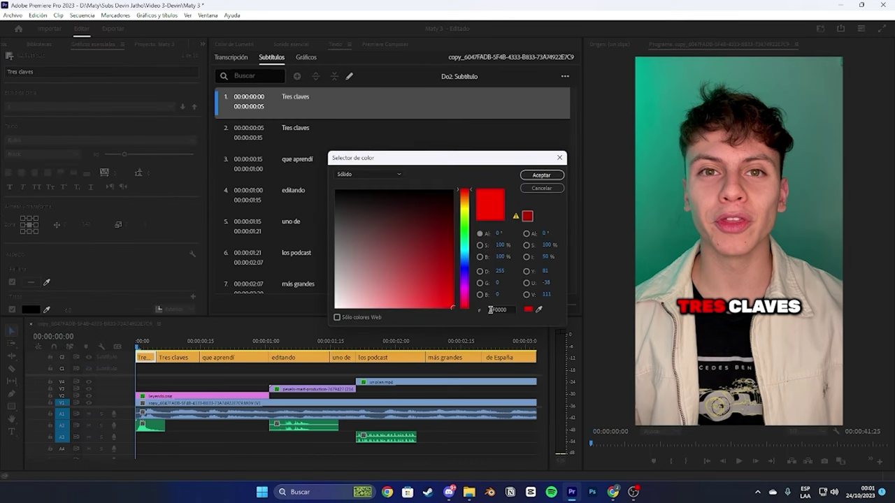
pyautogui.click(495, 309)
pyautogui.press('Return')
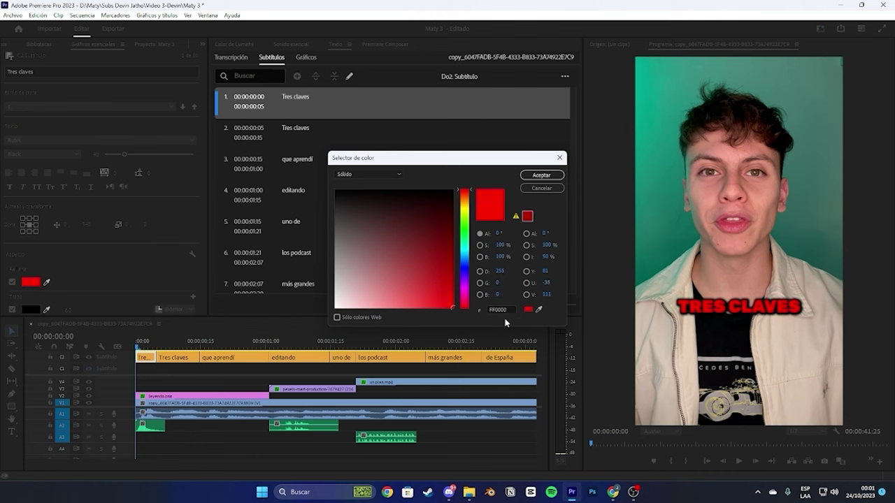
pyautogui.click(539, 175)
# Step: Play the opening to locate the words in "que aprendí" and split that caption at 00:00:00:19
pyautogui.click(197, 376)
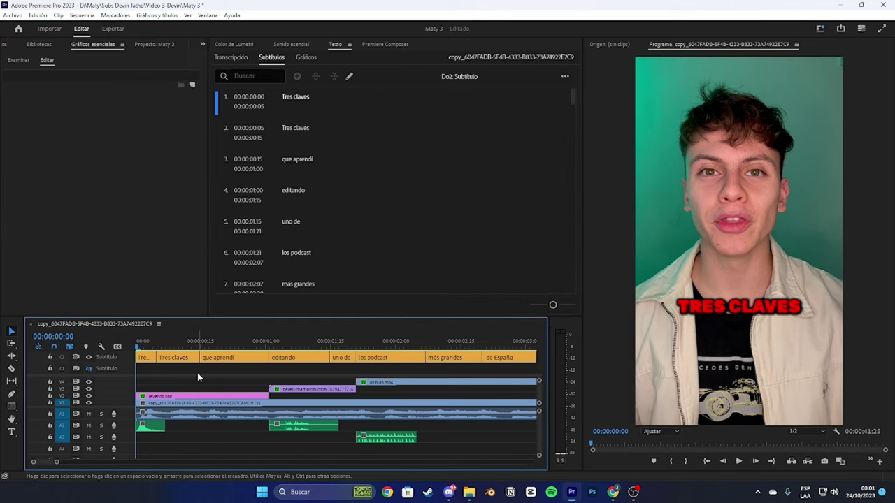
pyautogui.press('space')
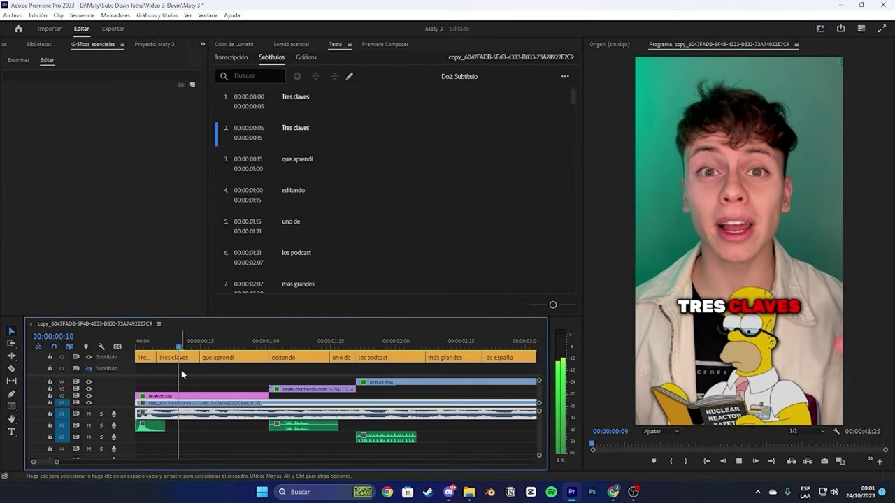
pyautogui.click(202, 343)
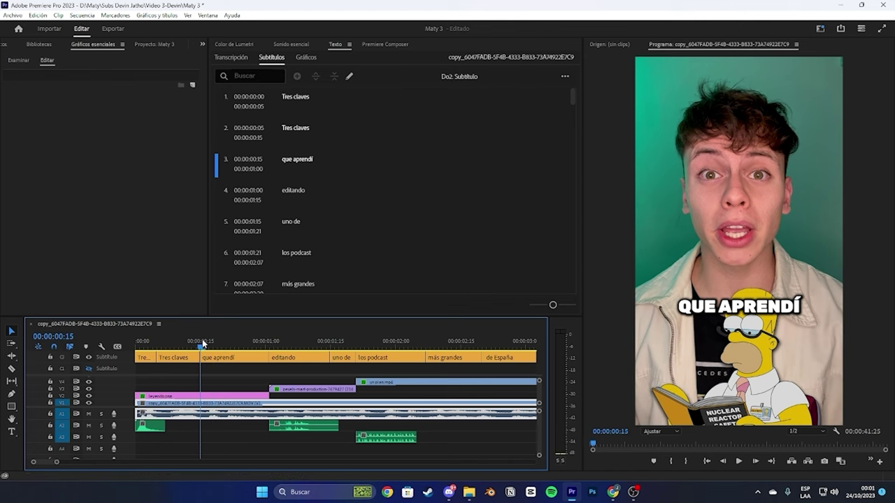
pyautogui.click(217, 348)
pyautogui.hotkey('ctrl', 'k')
# Step: Change the fill colour of the word "que" to FF0000 in the first part of the split "que aprendí" caption
pyautogui.press('Left')
pyautogui.press('Left')
pyautogui.press('t')
pyautogui.click(680, 306)
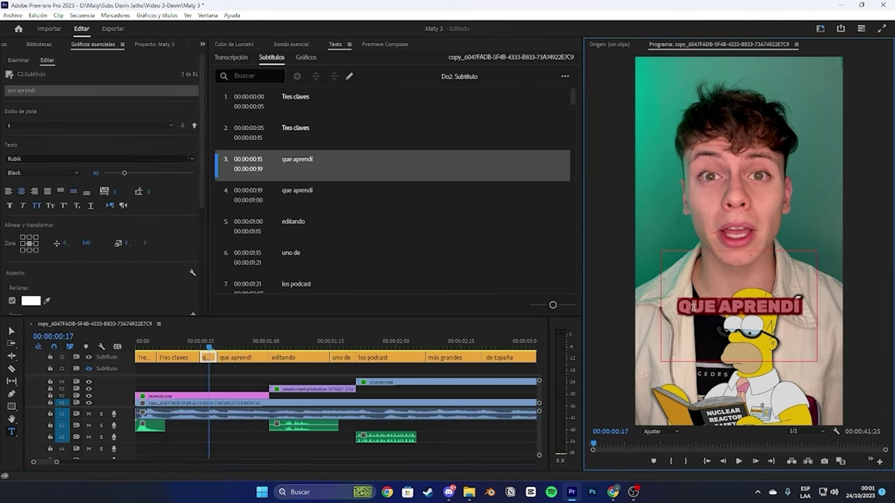
pyautogui.moveTo(680, 306); pyautogui.dragTo(714, 307)
pyautogui.scroll(-1, 35, 277)
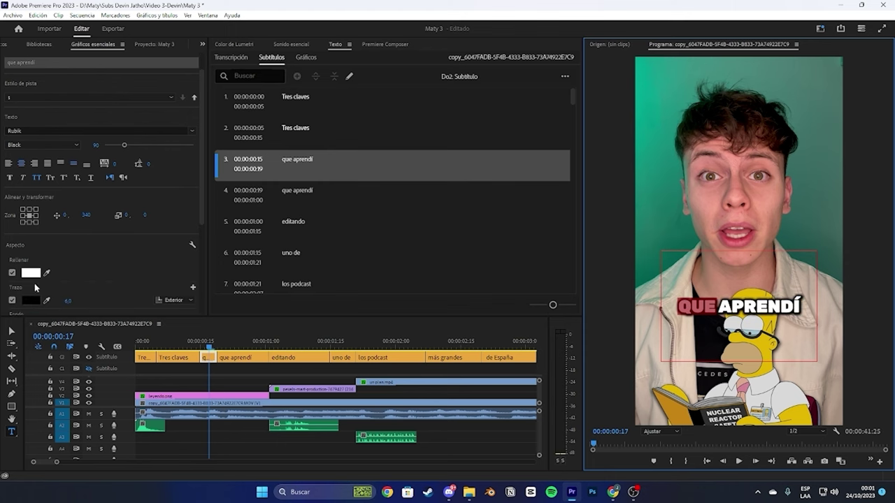
pyautogui.click(35, 276)
pyautogui.click(454, 189)
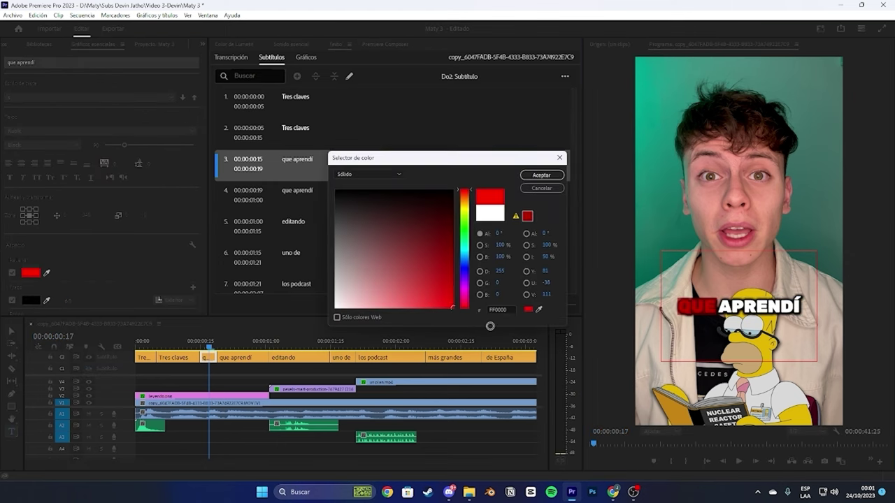
pyautogui.click(539, 174)
# Step: Change the fill colour of the word "aprendí" to FF0000 in the second part of the split "que aprendí" caption
pyautogui.click(239, 341)
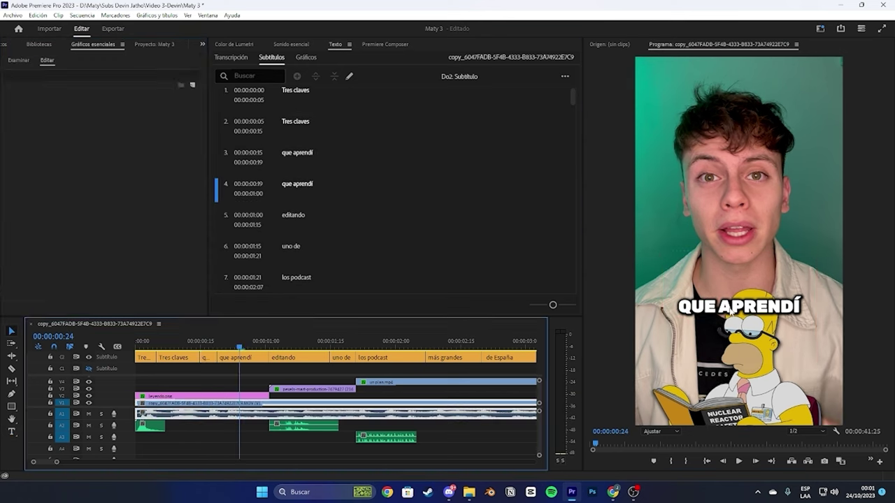
pyautogui.moveTo(721, 308); pyautogui.dragTo(786, 318)
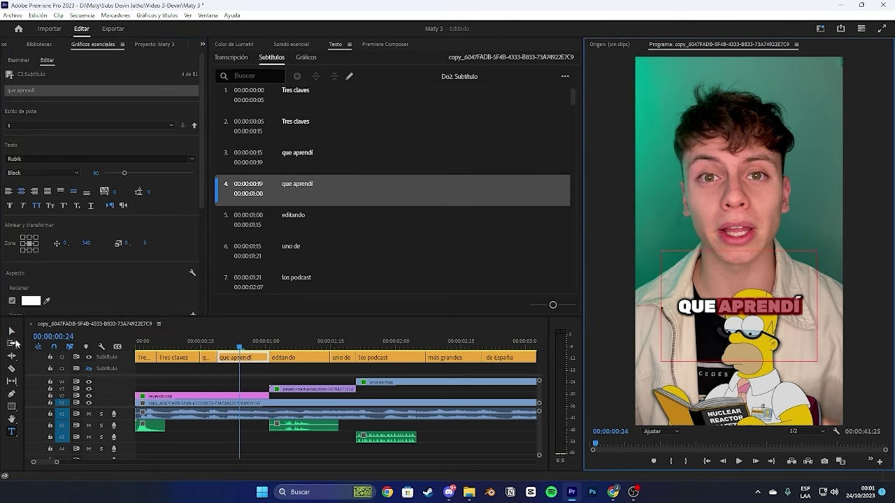
pyautogui.click(35, 302)
pyautogui.click(505, 309)
pyautogui.write('FF0000')
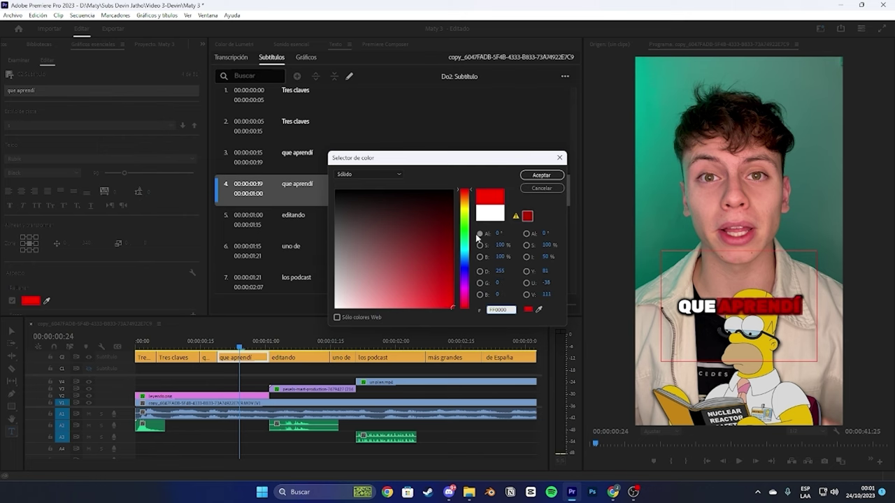
pyautogui.click(542, 175)
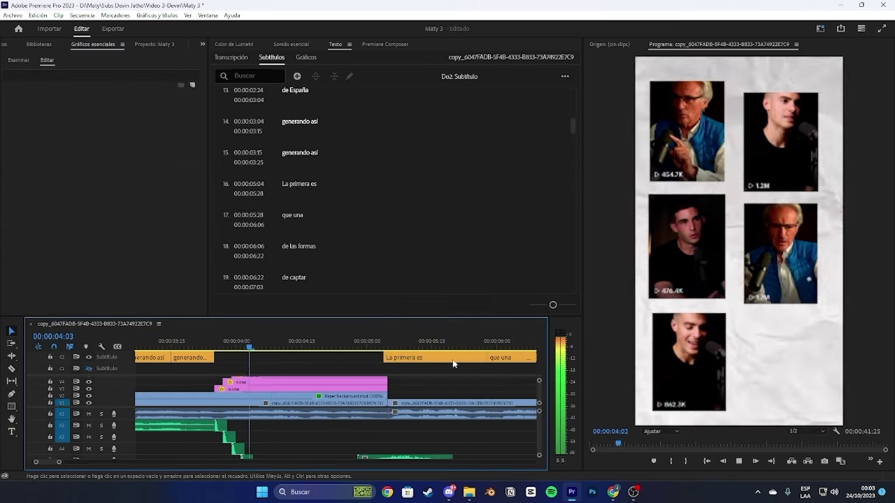
# Step: Review the colour-highlighted captions from the start of the sequence and select them all on the caption track
pyautogui.press('space')
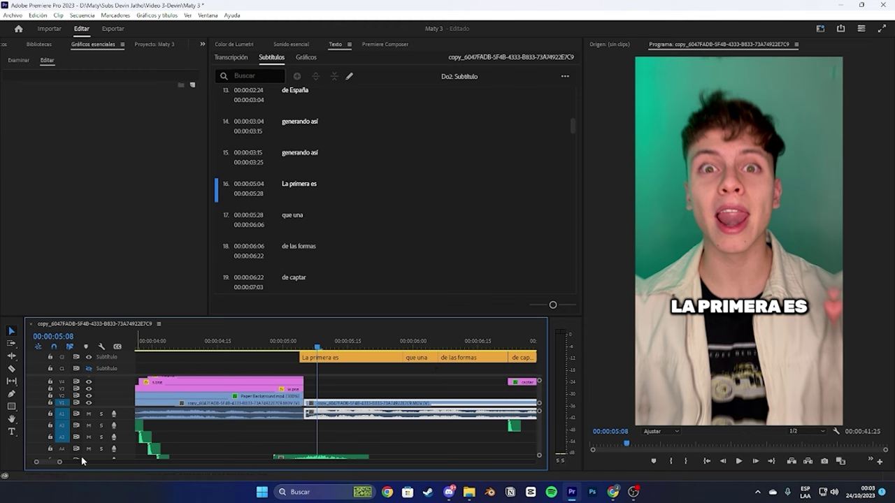
pyautogui.moveTo(62, 464); pyautogui.dragTo(174, 462)
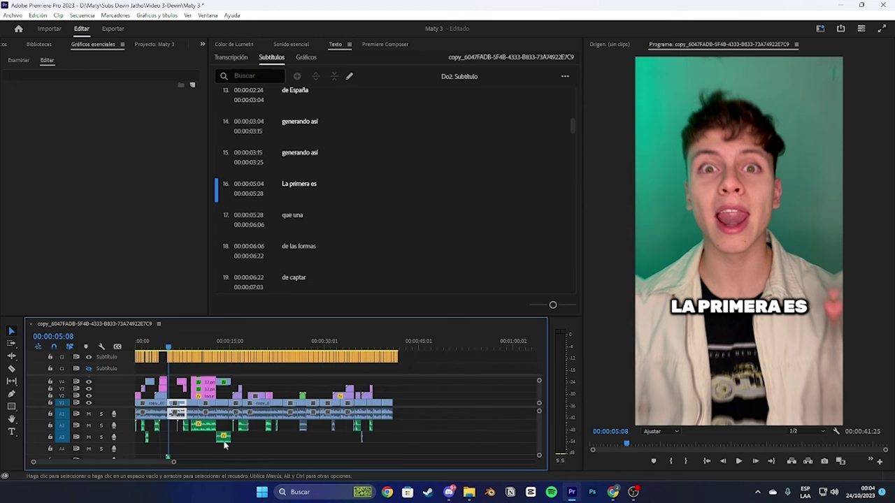
pyautogui.moveTo(273, 343); pyautogui.dragTo(85, 345)
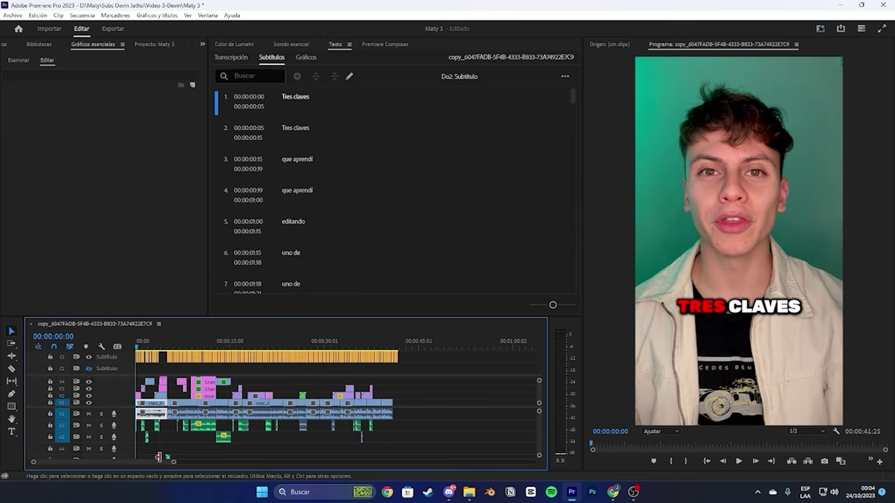
pyautogui.scroll(1, 161, 464)
pyautogui.moveTo(161, 464); pyautogui.dragTo(81, 462)
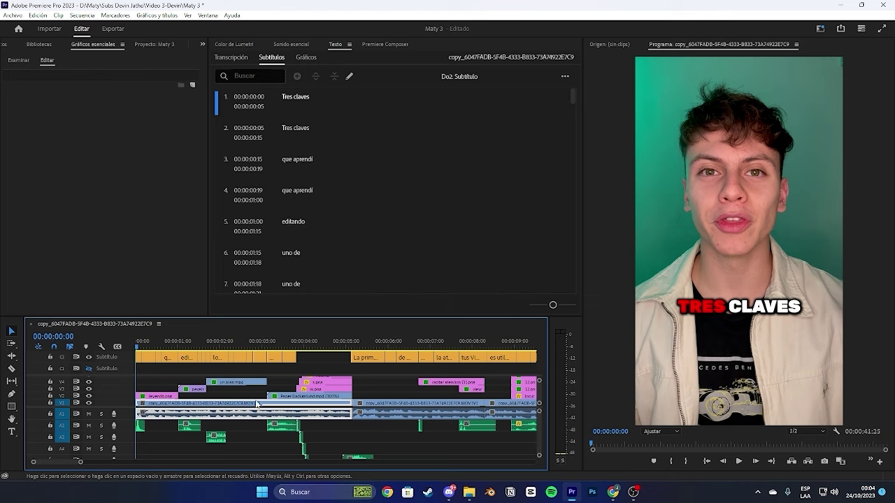
pyautogui.press('space')
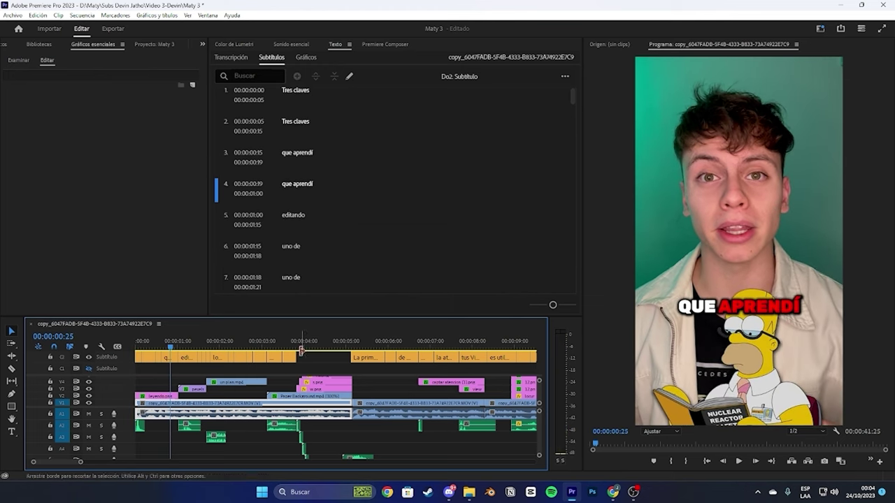
pyautogui.moveTo(198, 352); pyautogui.dragTo(139, 345)
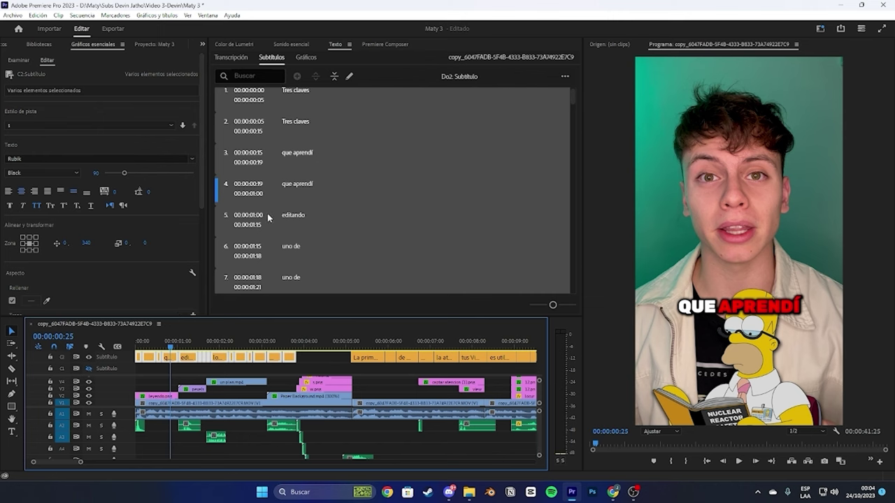
pyautogui.click(157, 16)
# Step: Insert "sssss" in front of the text in the second "generando así" caption at 00:00:03:22
pyautogui.moveTo(319, 348); pyautogui.dragTo(293, 346)
pyautogui.click(289, 357)
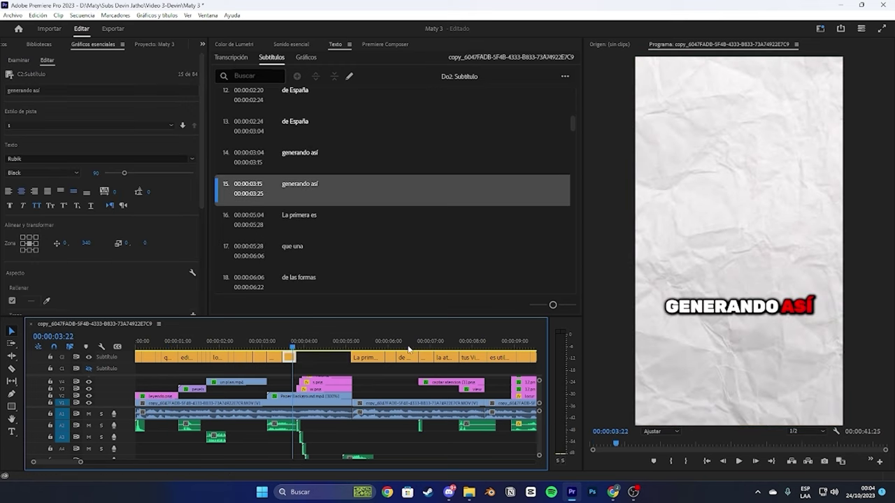
pyautogui.doubleClick(735, 306)
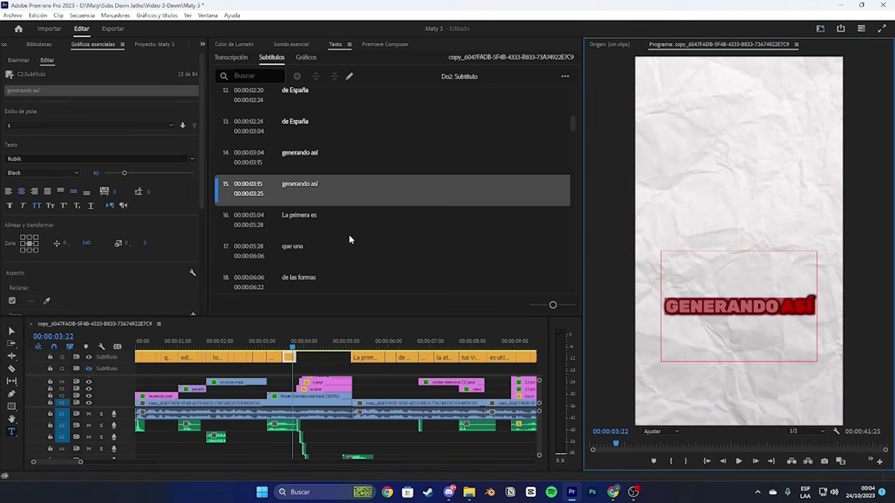
pyautogui.click(666, 304)
pyautogui.write('sssss')
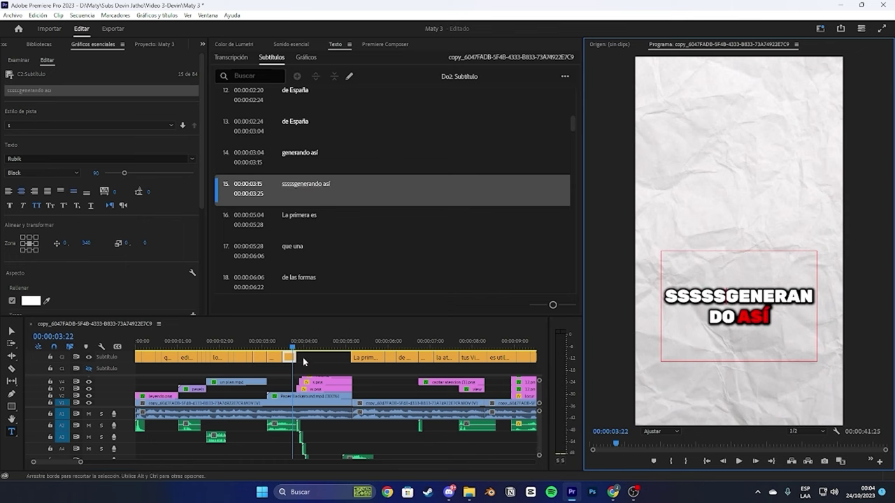
# Step: Try resizing the width of the lengthened caption's text box at 00:00:03:20 and shifting it sideways in the frame
pyautogui.click(302, 356)
pyautogui.press('v')
pyautogui.press('Left')
pyautogui.press('Left')
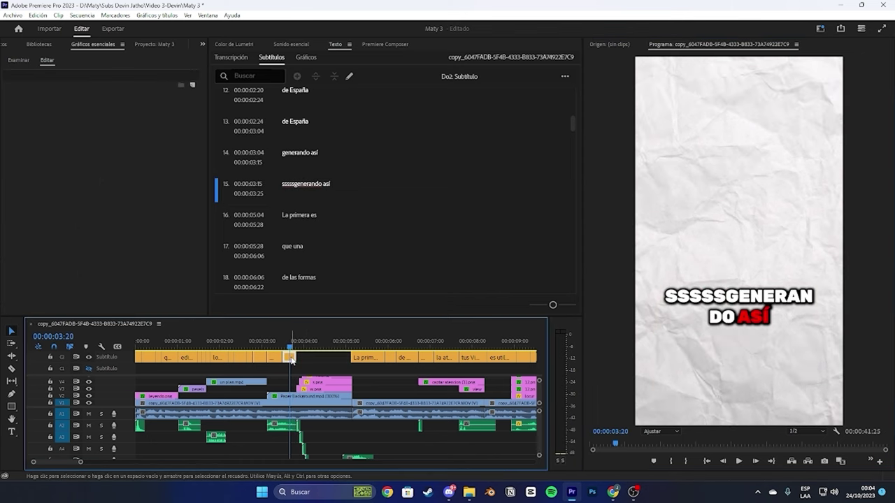
pyautogui.click(293, 358)
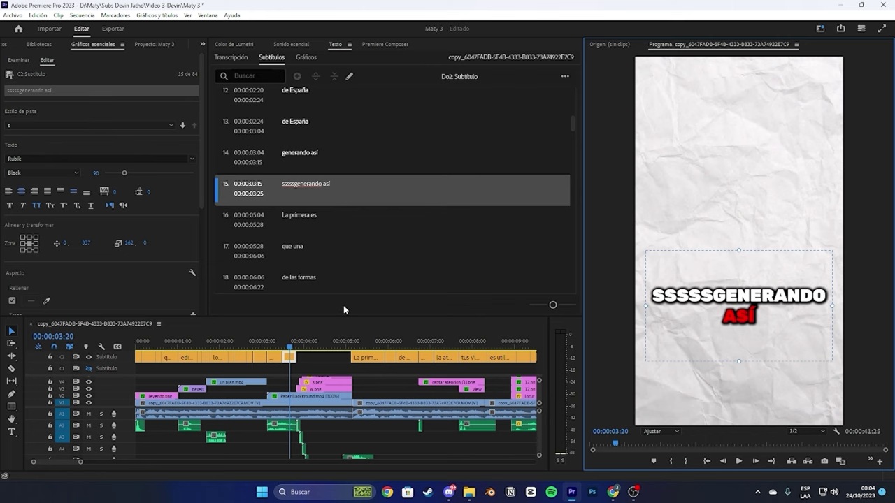
pyautogui.moveTo(660, 306); pyautogui.dragTo(673, 308)
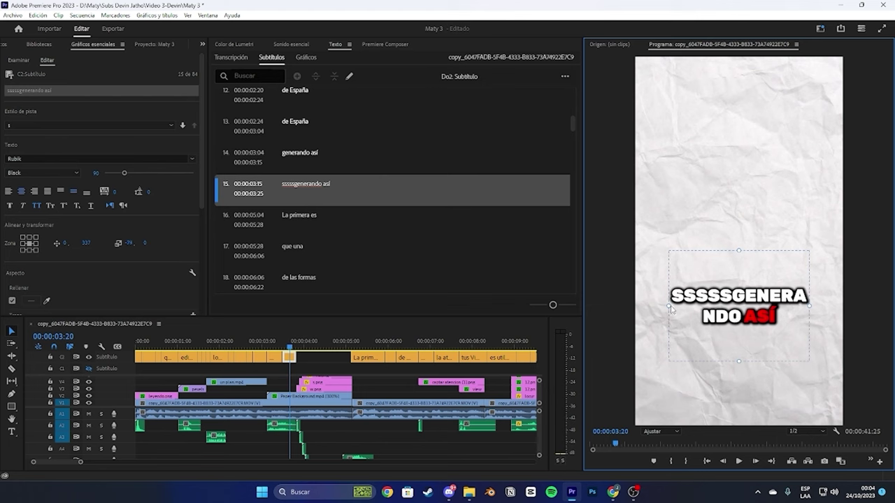
pyautogui.moveTo(672, 309); pyautogui.dragTo(648, 309)
pyautogui.moveTo(710, 297); pyautogui.dragTo(701, 298)
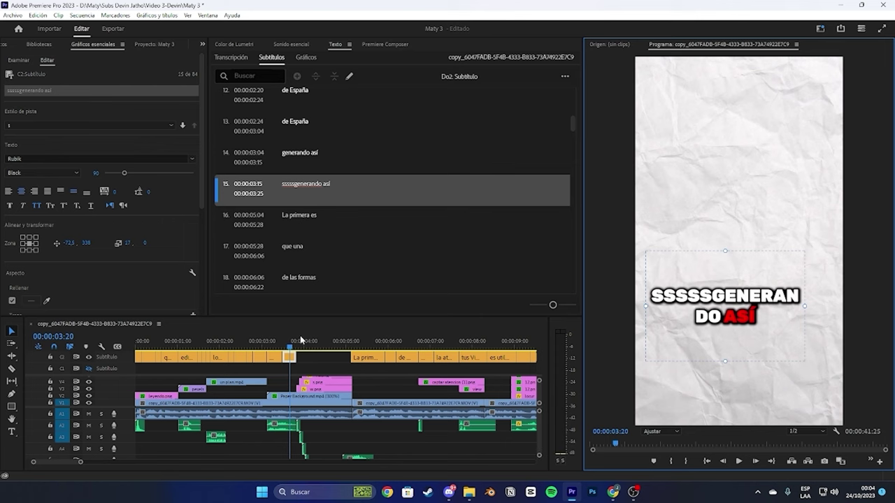
# Step: Undo the caption's text box changes and the inserted "sssss"
pyautogui.hotkey('ctrl', 'z')
pyautogui.hotkey('ctrl', 'z')
pyautogui.hotkey('ctrl', 'z')
pyautogui.moveTo(681, 316); pyautogui.dragTo(690, 316)
pyautogui.hotkey('ctrl', 'z')
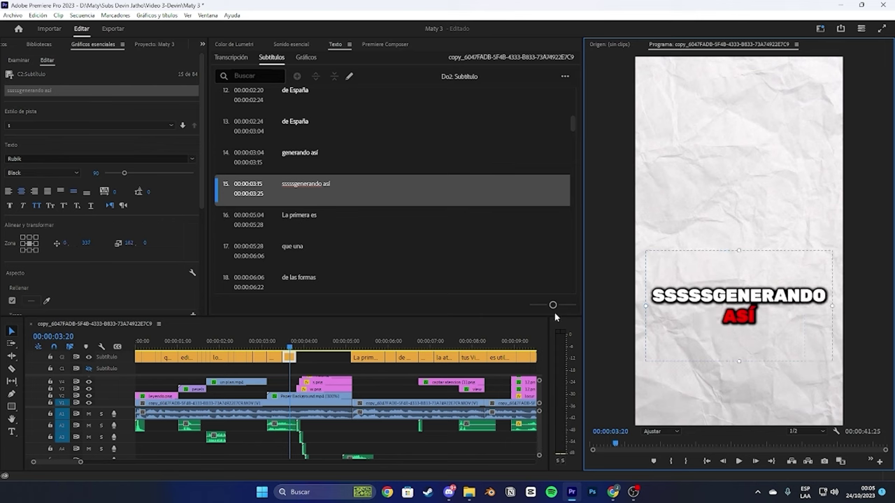
pyautogui.hotkey('ctrl', 'z')
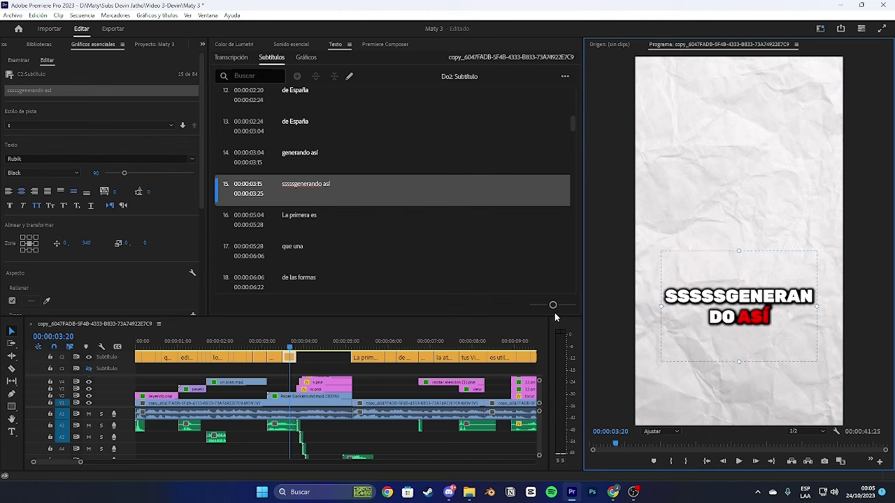
pyautogui.hotkey('ctrl', 'z')
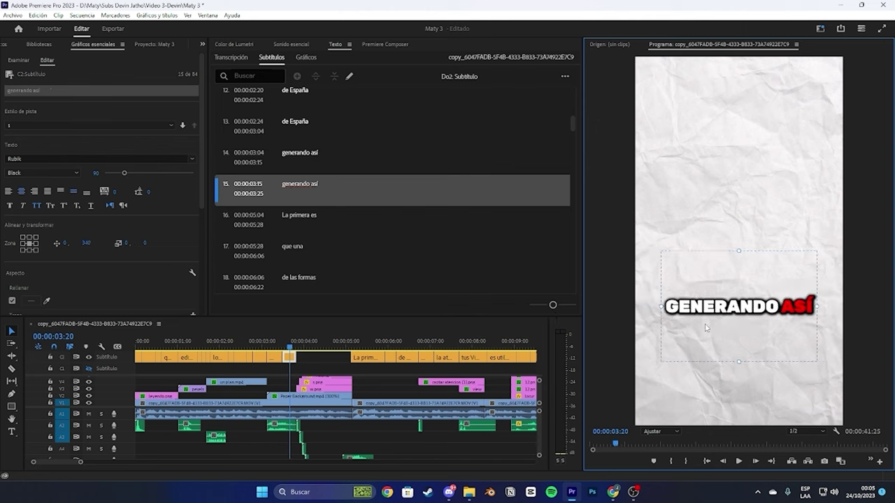
# Step: Select the colour-highlighted captions from the sequence start through the second "generando así" caption and upgrade them to graphics
pyautogui.moveTo(311, 362); pyautogui.dragTo(126, 352)
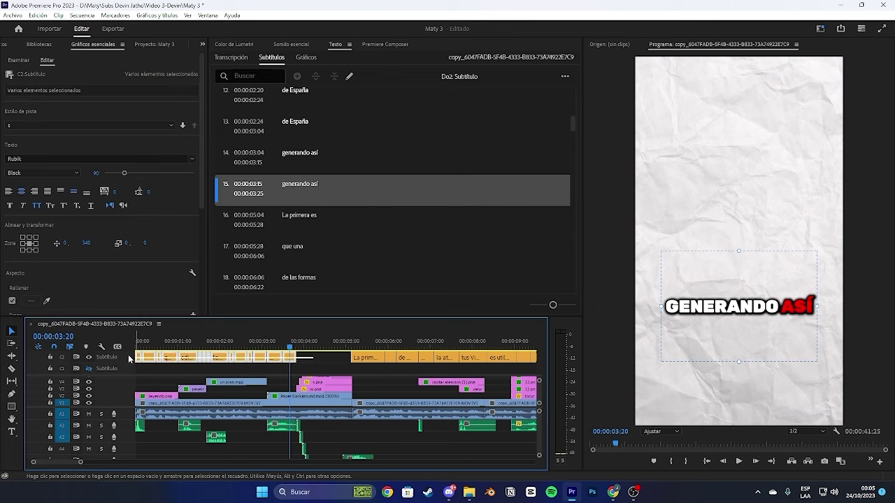
pyautogui.click(158, 15)
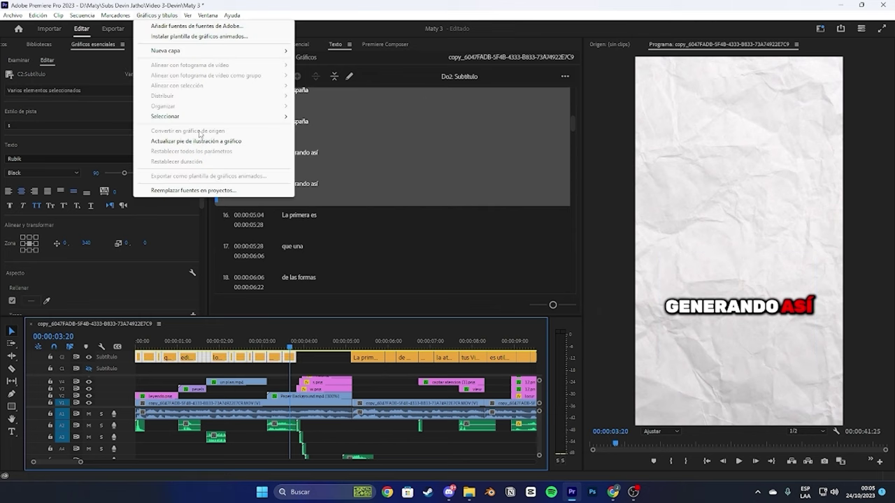
pyautogui.click(202, 140)
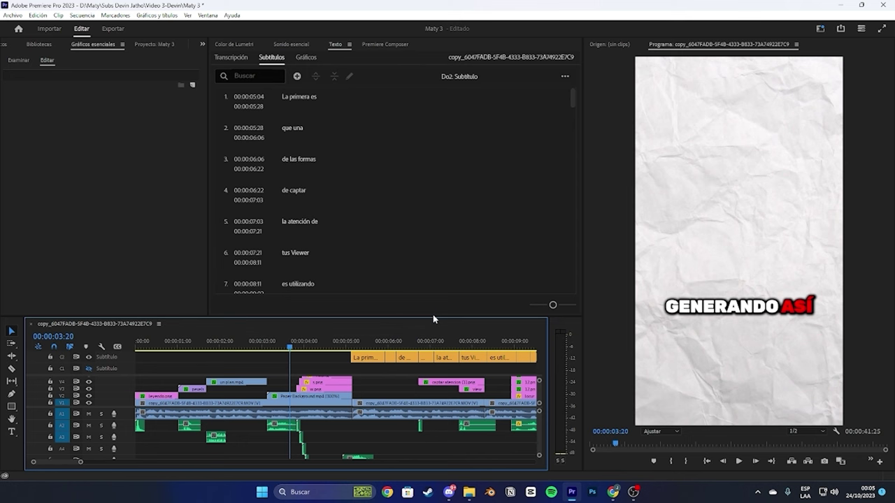
# Step: Move the converted caption graphics from track V15 down to V7 and return the playhead to 00:00:00:00
pyautogui.moveTo(434, 316); pyautogui.dragTo(441, 146)
pyautogui.moveTo(321, 224); pyautogui.dragTo(143, 206)
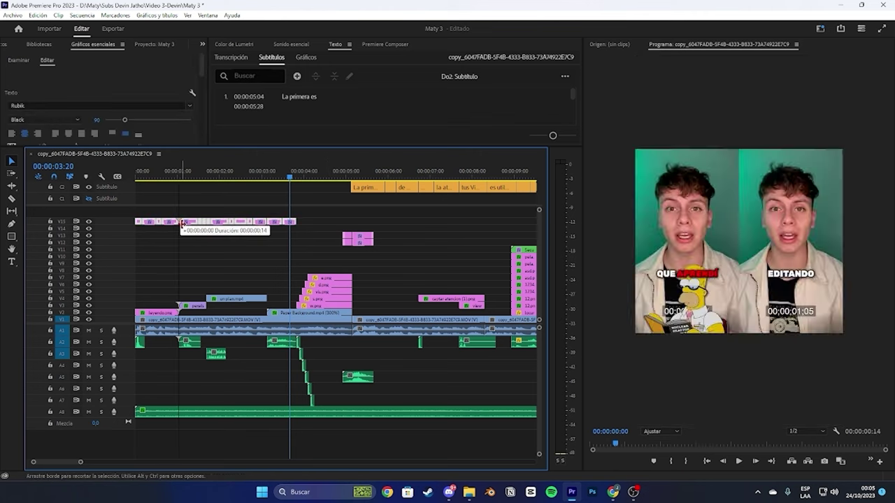
pyautogui.moveTo(183, 225); pyautogui.dragTo(183, 283)
pyautogui.moveTo(180, 174); pyautogui.dragTo(91, 189)
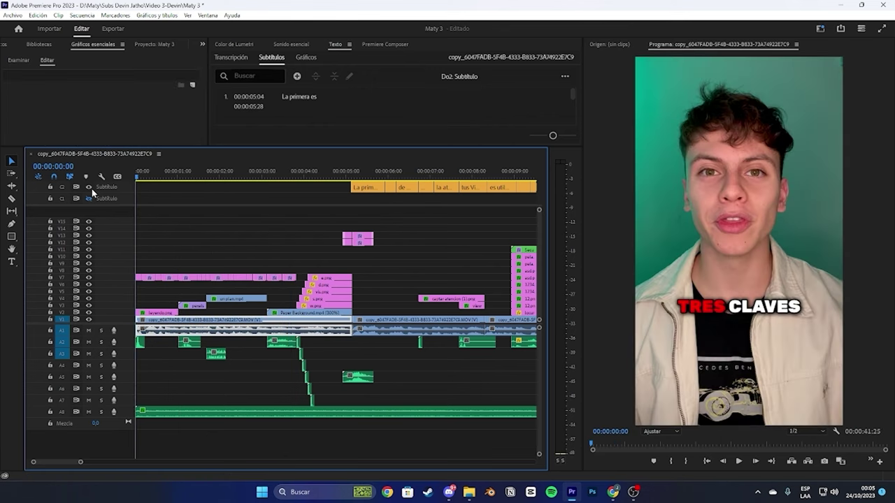
pyautogui.moveTo(352, 145); pyautogui.dragTo(349, 245)
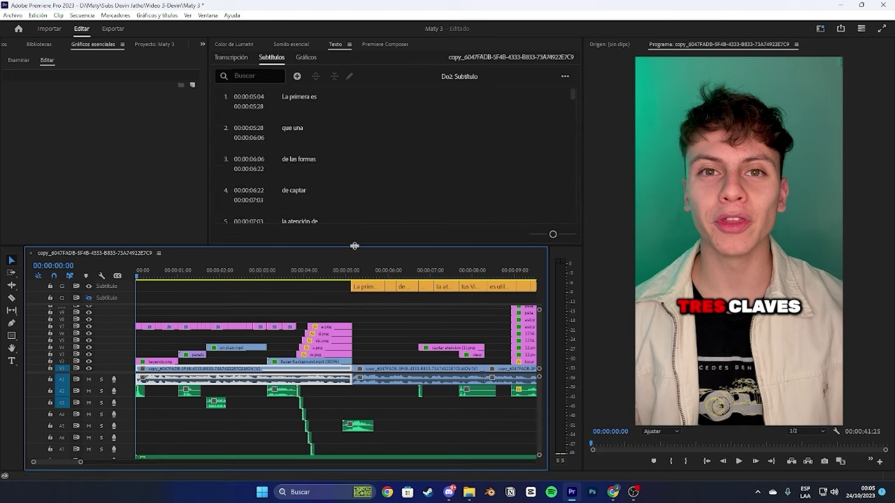
# Step: Select all the converted caption graphics on track V7 and bring up the effects library
pyautogui.click(293, 318)
pyautogui.moveTo(292, 317); pyautogui.dragTo(130, 329)
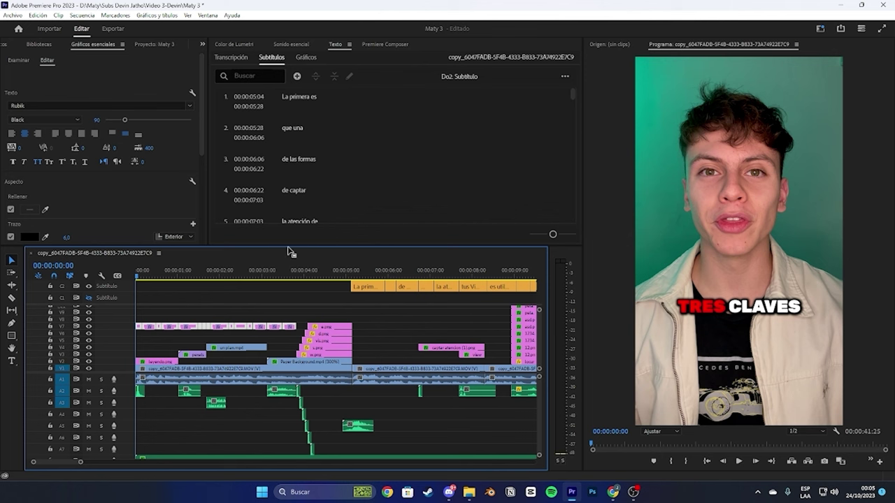
pyautogui.moveTo(155, 250); pyautogui.dragTo(156, 282)
pyautogui.click(26, 46)
pyautogui.hotkey('shift', '7')
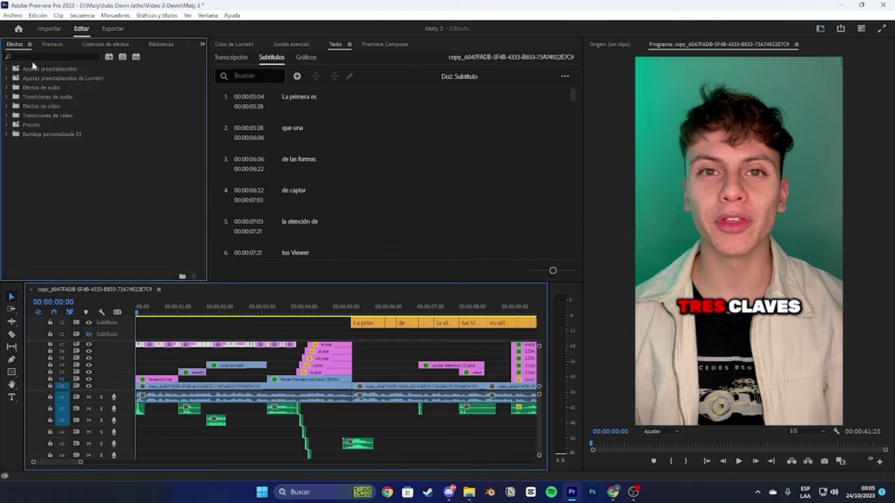
# Step: Search the effects for "respla" and try the Resplandor de VR effect on the selected caption graphics
pyautogui.click(30, 57)
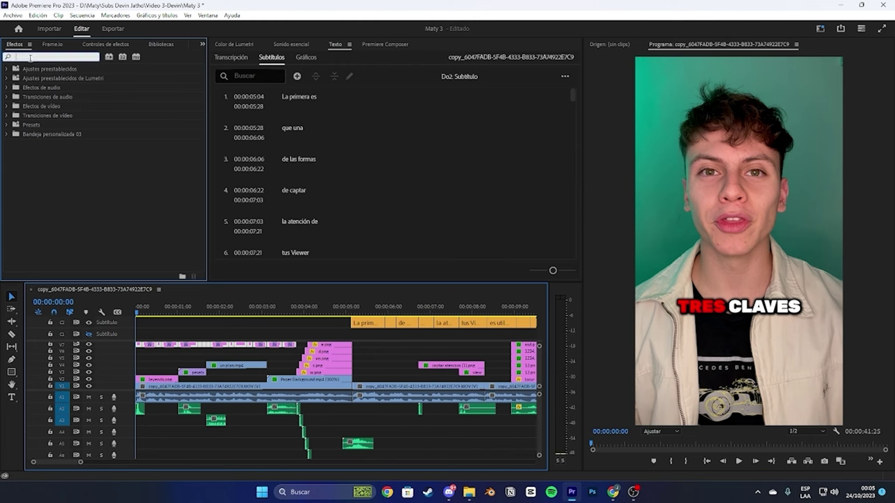
pyautogui.write('rescolo')
pyautogui.press('BackSpace')
pyautogui.write('pla')
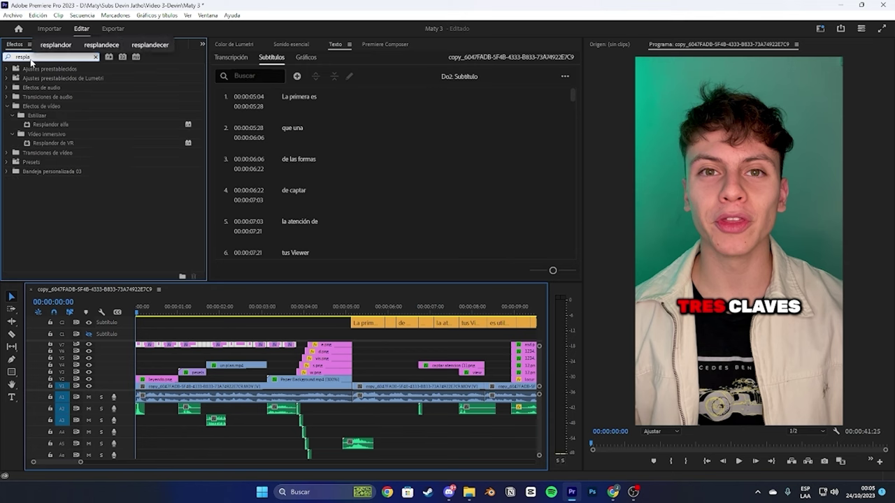
pyautogui.moveTo(69, 145); pyautogui.dragTo(210, 350)
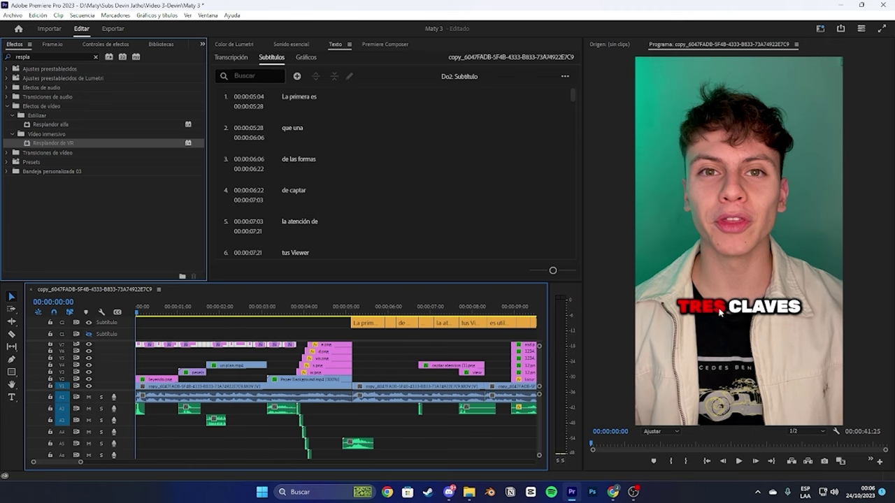
pyautogui.click(60, 56)
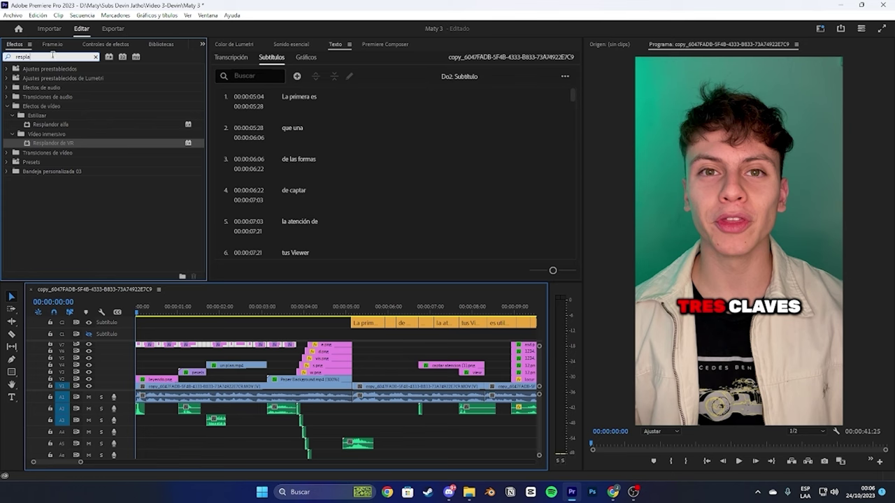
pyautogui.click(71, 144)
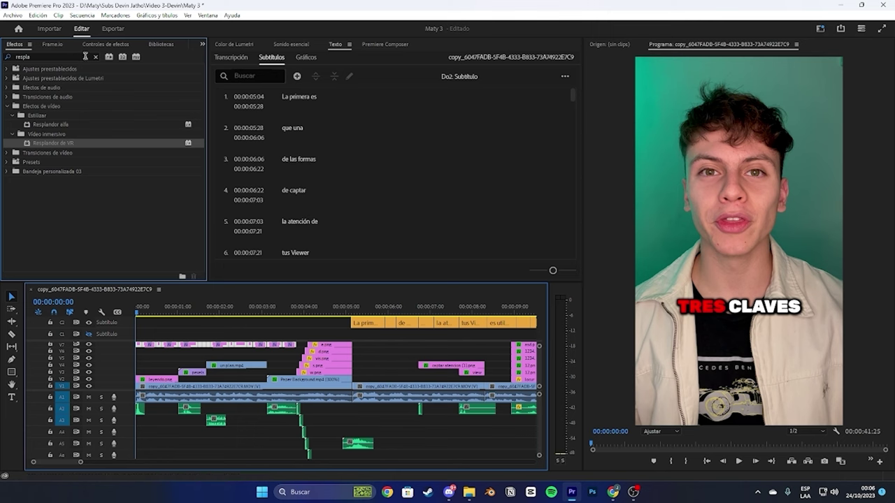
# Step: Search the effects for "glow" and try the Glow (Normal) and Glow (Full) presets on the selected caption graphics
pyautogui.moveTo(86, 56); pyautogui.dragTo(3, 33)
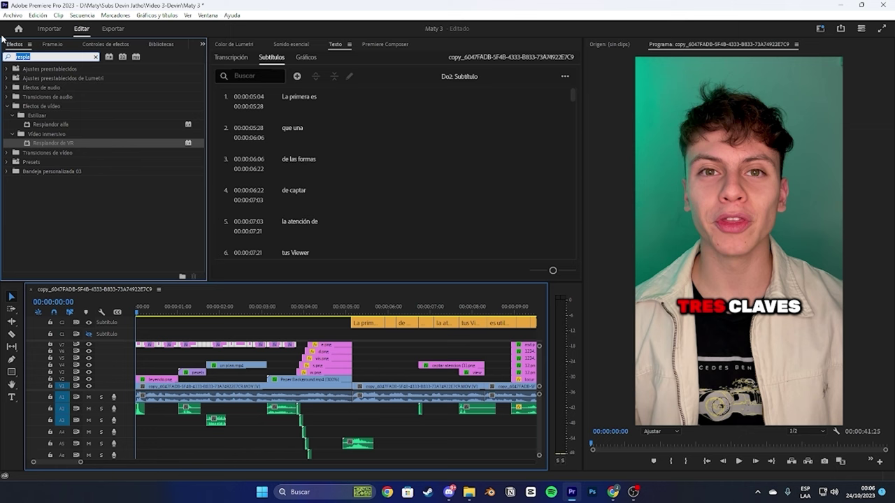
pyautogui.write('glow')
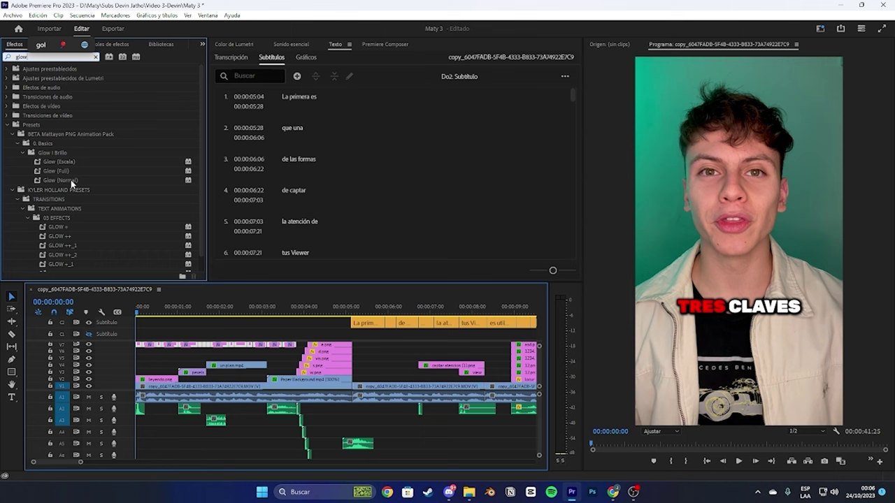
pyautogui.moveTo(71, 183); pyautogui.dragTo(180, 347)
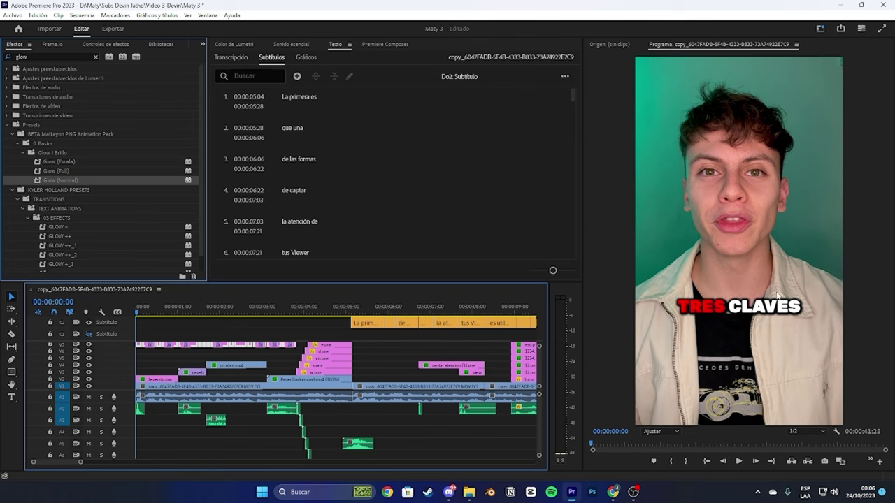
pyautogui.click(63, 170)
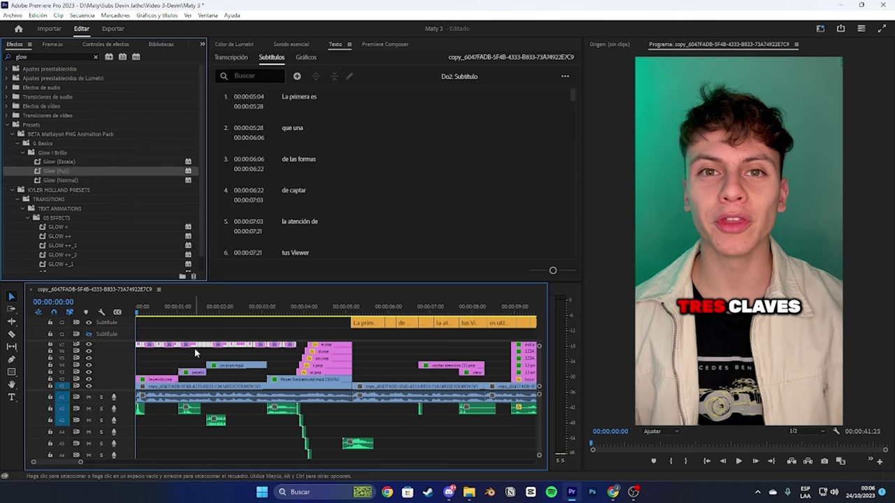
pyautogui.moveTo(61, 174); pyautogui.dragTo(166, 342)
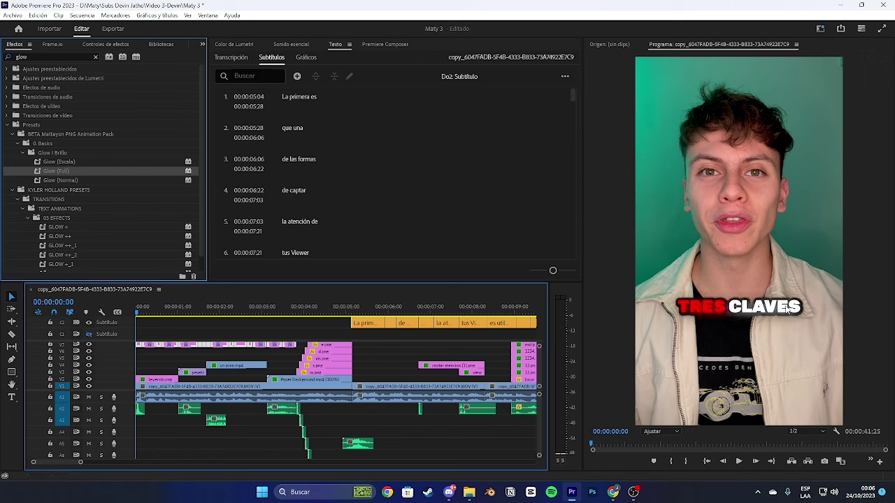
# Step: Preview the opening caption graphics up to the "La primera es" caption and return to the start of the sequence
pyautogui.press('t')
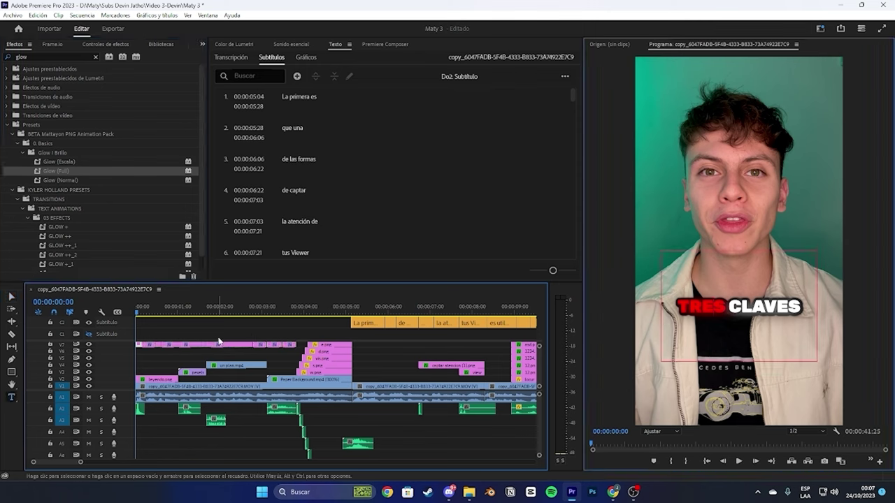
pyautogui.click(157, 360)
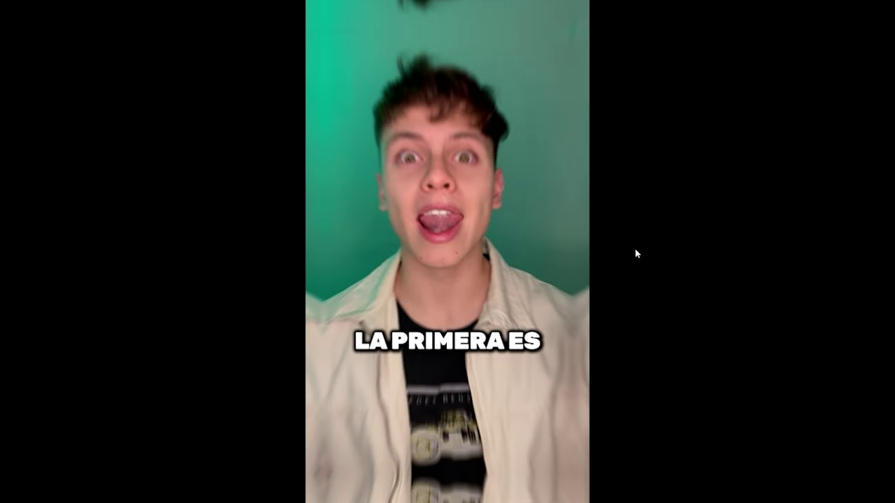
pyautogui.press('Escape')
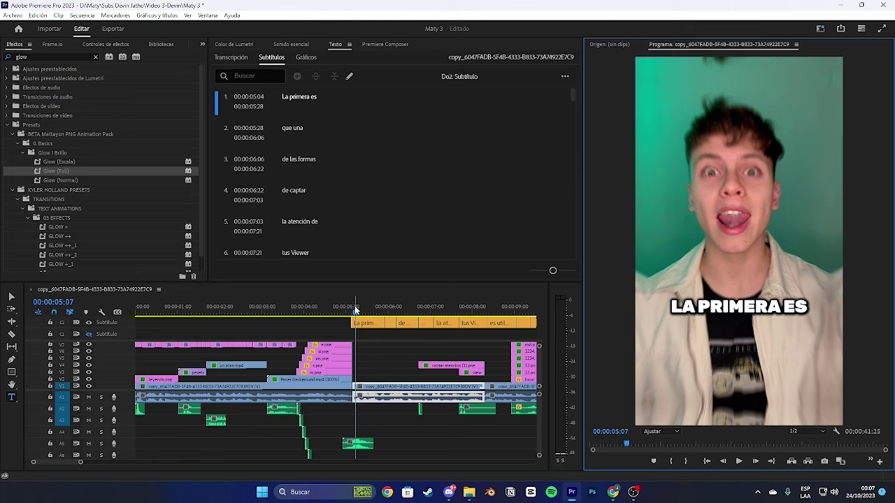
pyautogui.moveTo(355, 310); pyautogui.dragTo(359, 310)
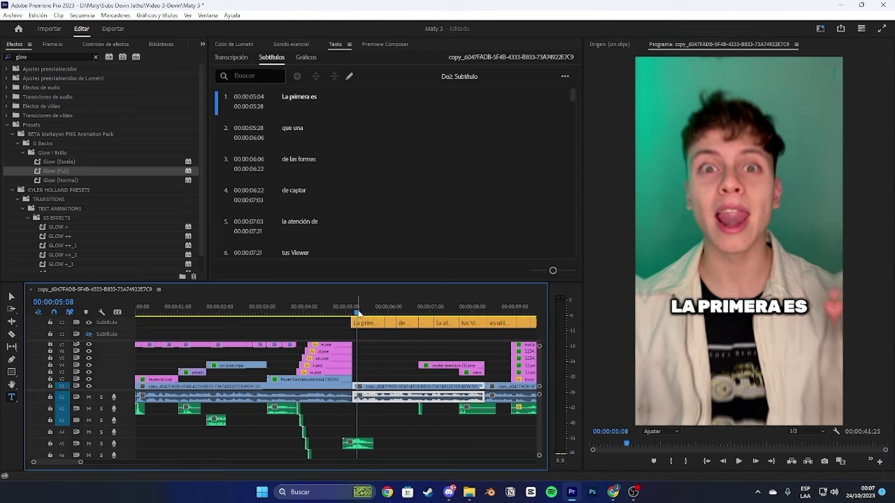
pyautogui.press('Home')
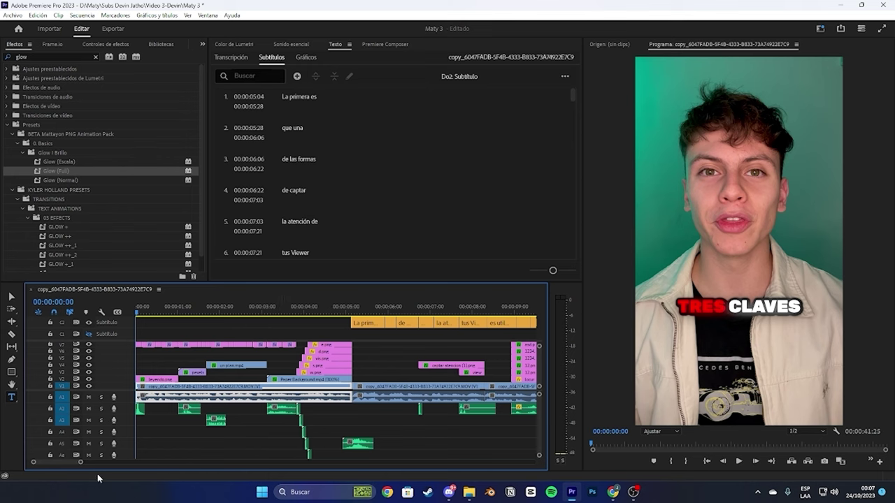
# Step: Nest the two "Tres claves" caption graphics at the start of track V7, keeping the suggested sequence name
pyautogui.moveTo(79, 466); pyautogui.dragTo(53, 464)
pyautogui.moveTo(182, 370); pyautogui.dragTo(159, 345)
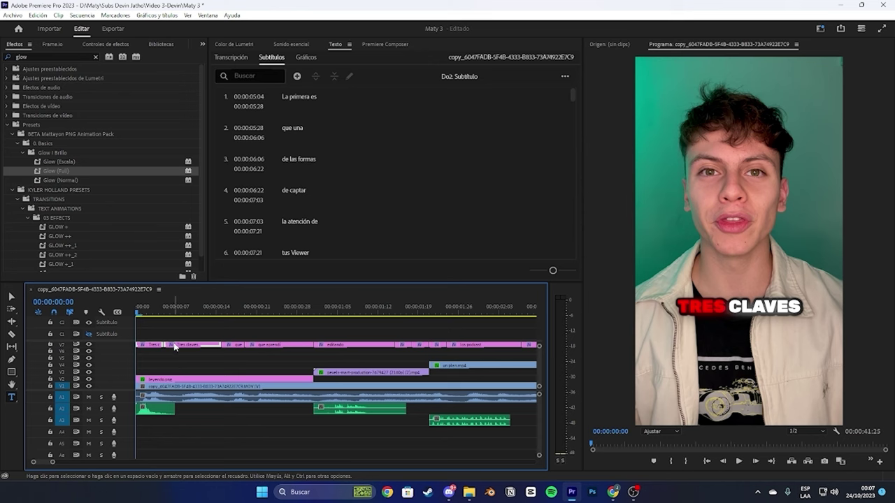
pyautogui.moveTo(157, 312); pyautogui.dragTo(137, 312)
pyautogui.scroll(5, 169, 360)
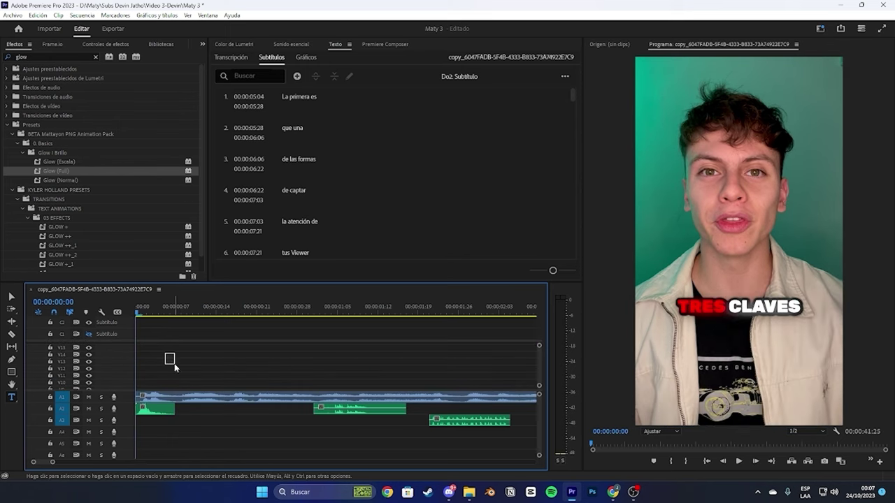
pyautogui.scroll(-3, 175, 363)
pyautogui.scroll(-2, 383, 349)
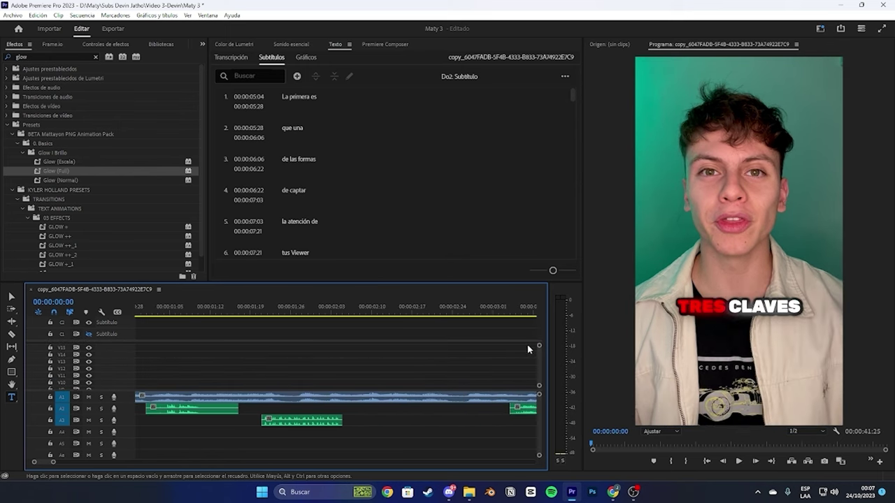
pyautogui.scroll(-5, 539, 322)
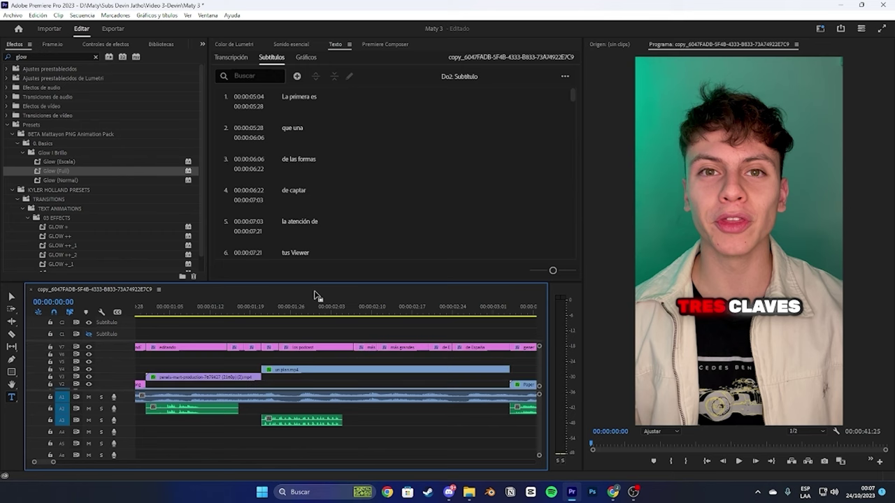
pyautogui.moveTo(314, 287); pyautogui.dragTo(302, 285)
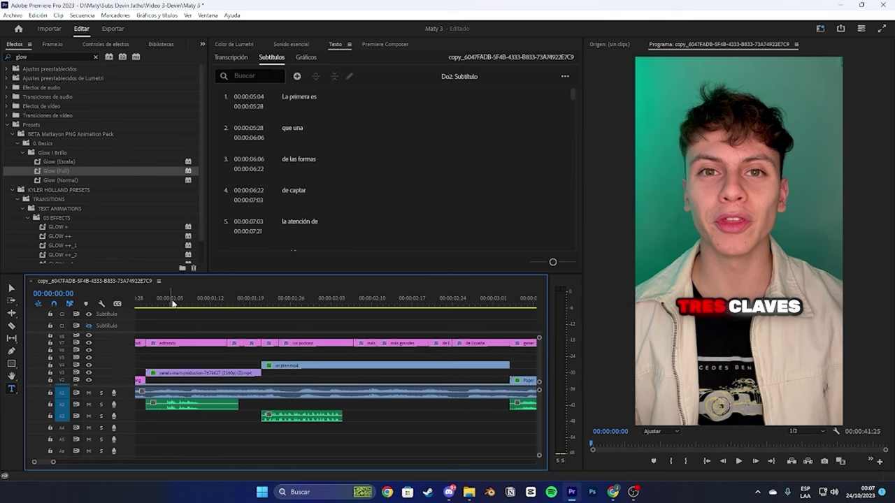
pyautogui.scroll(5, 210, 350)
pyautogui.scroll(5, 180, 361)
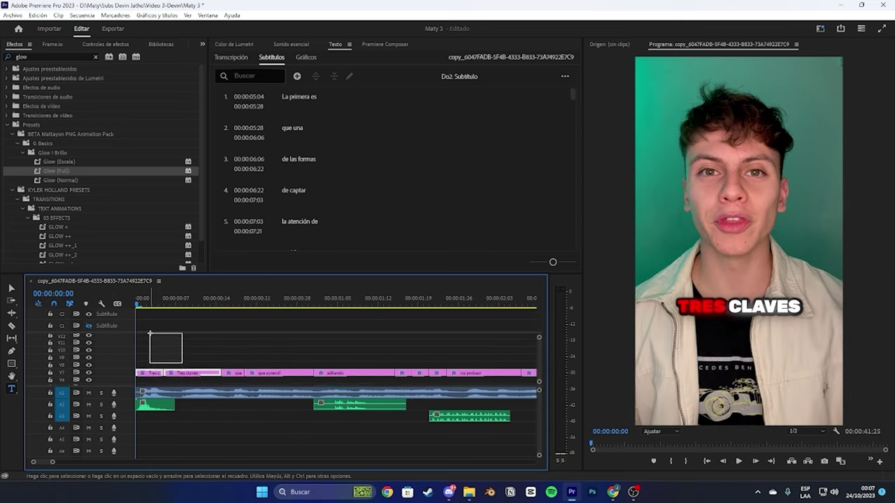
pyautogui.rightClick(164, 381)
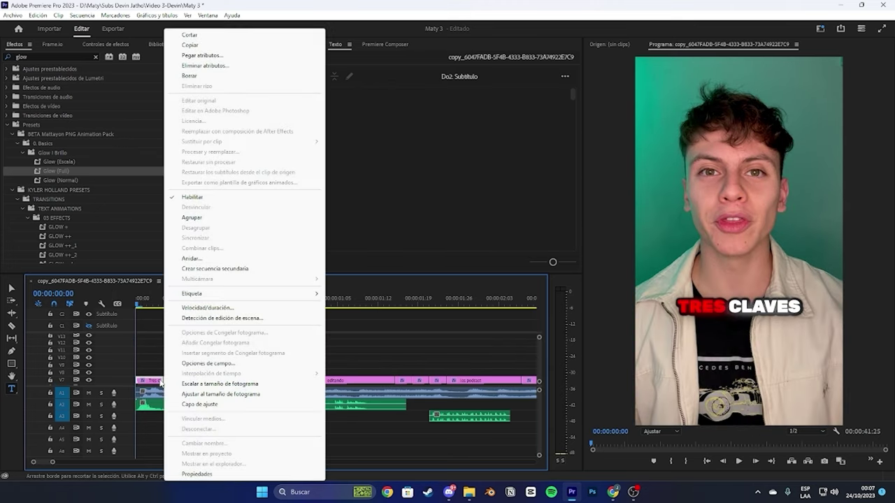
pyautogui.click(196, 260)
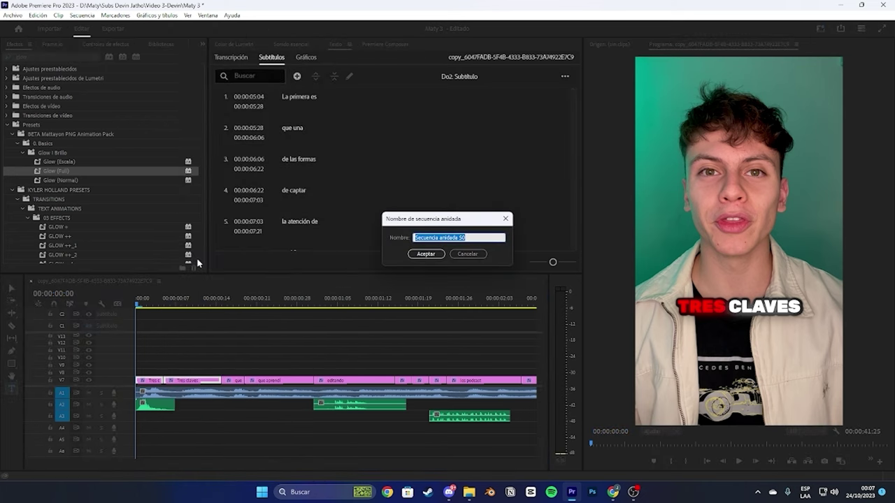
pyautogui.press('Return')
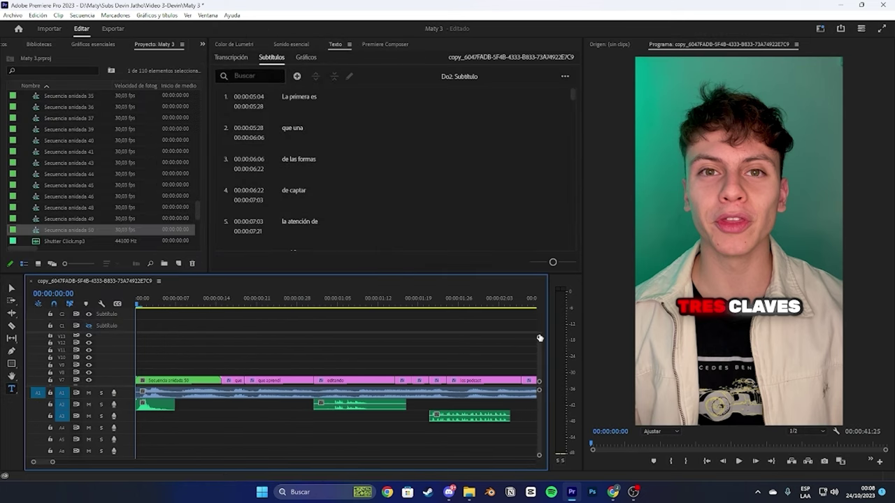
# Step: Open the effect controls for the nested "Tres claves" sequence on V7 and set its first Position keyframe at 00:00:00:00
pyautogui.scroll(-3, 539, 339)
pyautogui.moveTo(539, 340)
pyautogui.mouseDown()
pyautogui.moveTo(539, 327)
pyautogui.moveTo(539, 337)
pyautogui.mouseUp()
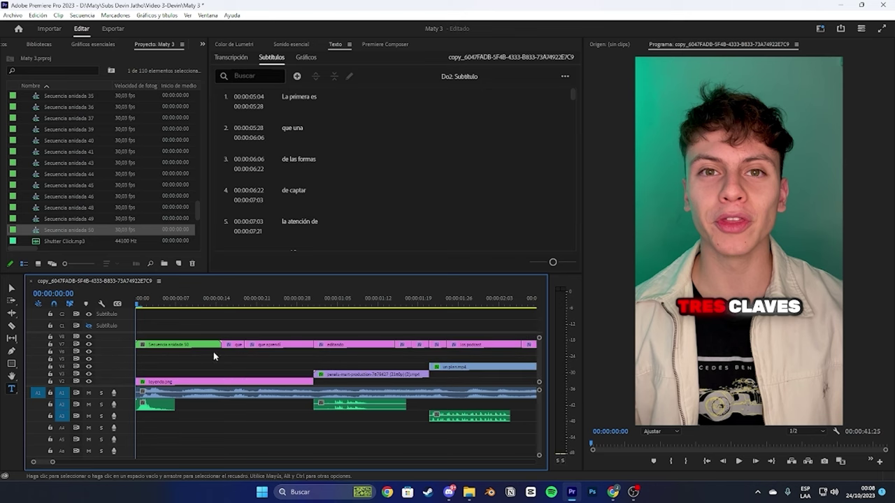
pyautogui.click(172, 349)
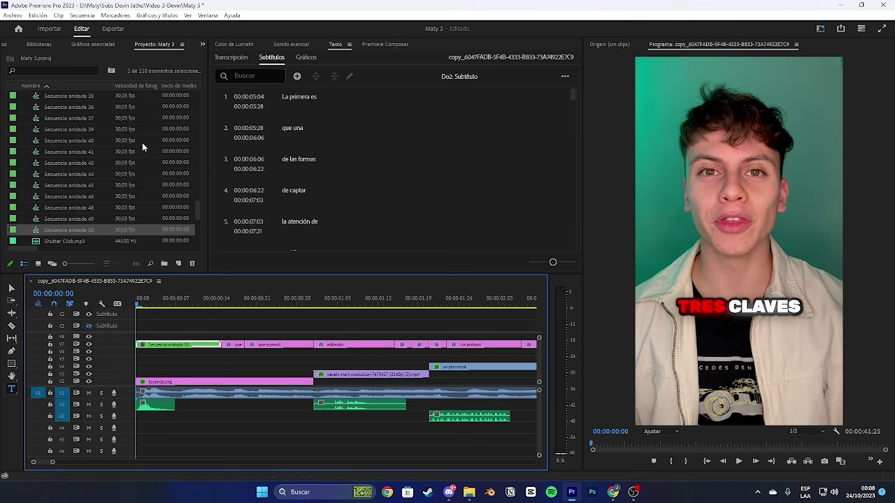
pyautogui.click(68, 47)
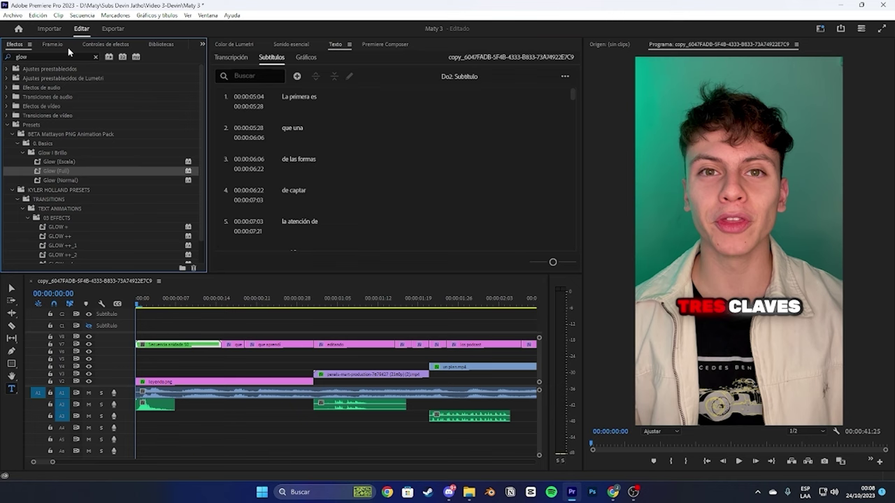
pyautogui.scroll(5, 83, 41)
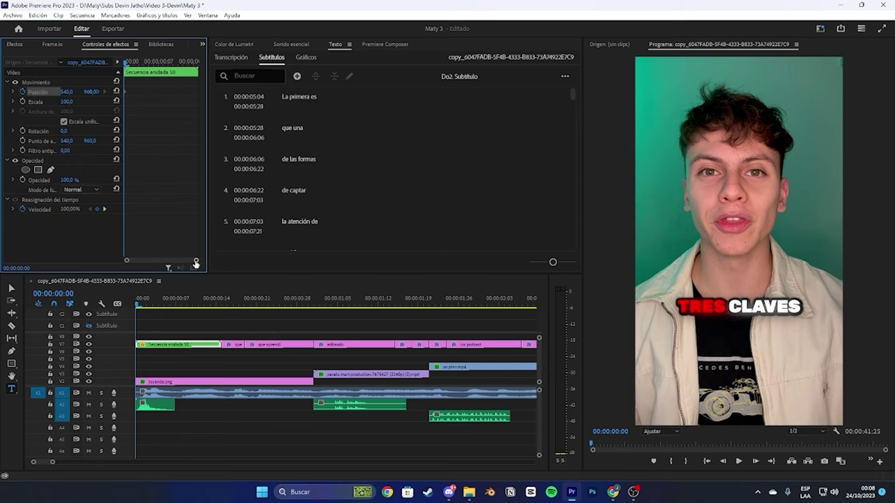
pyautogui.moveTo(195, 262)
pyautogui.mouseDown()
pyautogui.moveTo(158, 256)
pyautogui.moveTo(183, 260)
pyautogui.mouseUp()
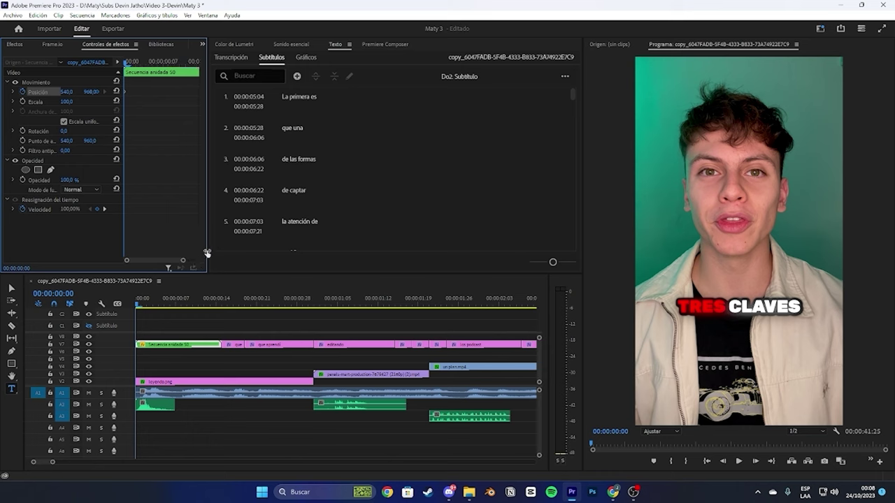
# Step: Keyframe the "Tres claves" caption at 00:00:00:06, moving it slightly up and right to a horizontal position of about 555
pyautogui.click(176, 306)
pyautogui.moveTo(176, 306); pyautogui.dragTo(170, 311)
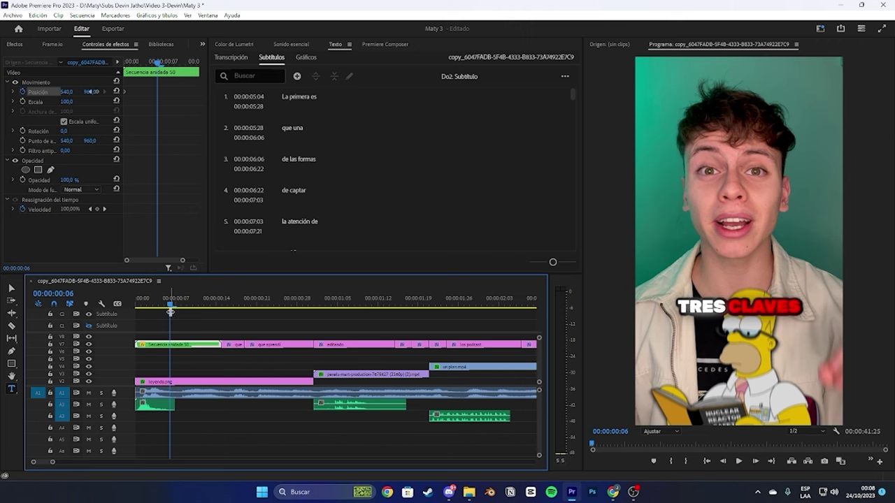
pyautogui.press('Left')
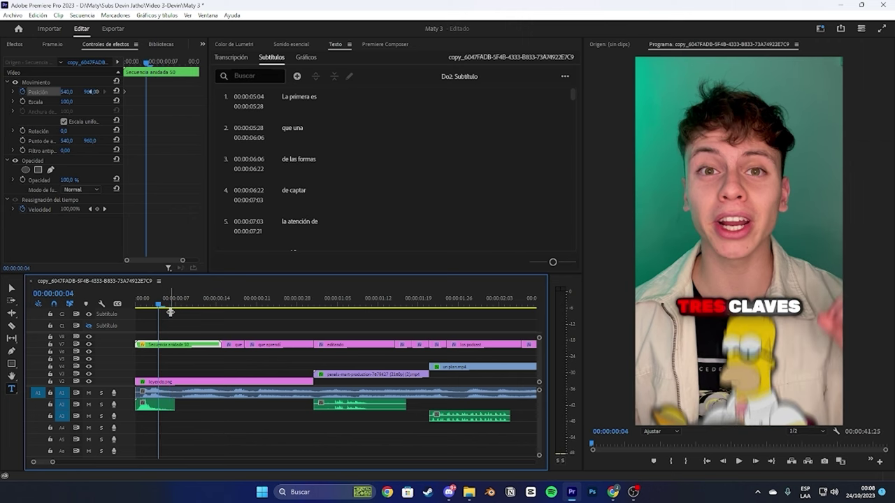
pyautogui.press('Right')
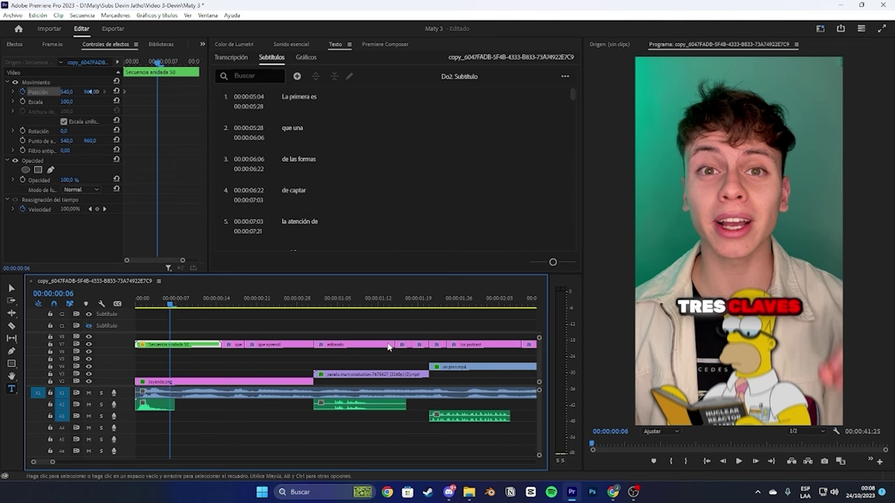
pyautogui.press('v')
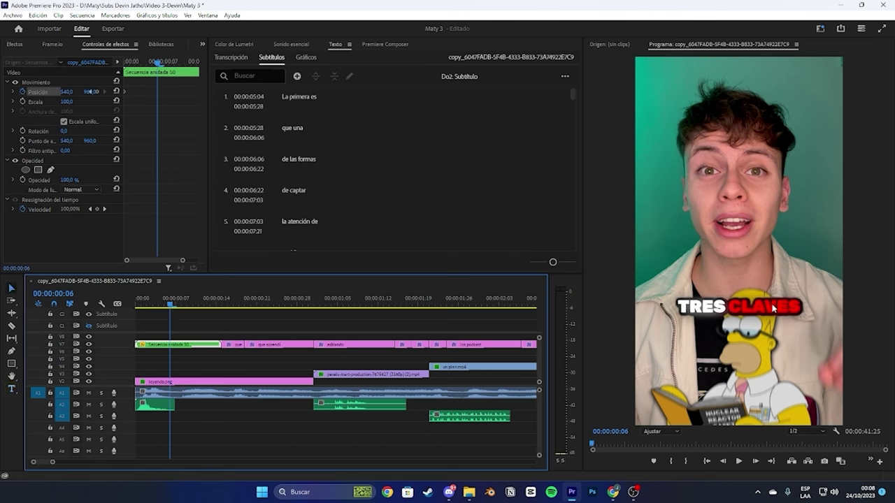
pyautogui.moveTo(772, 310); pyautogui.dragTo(776, 307)
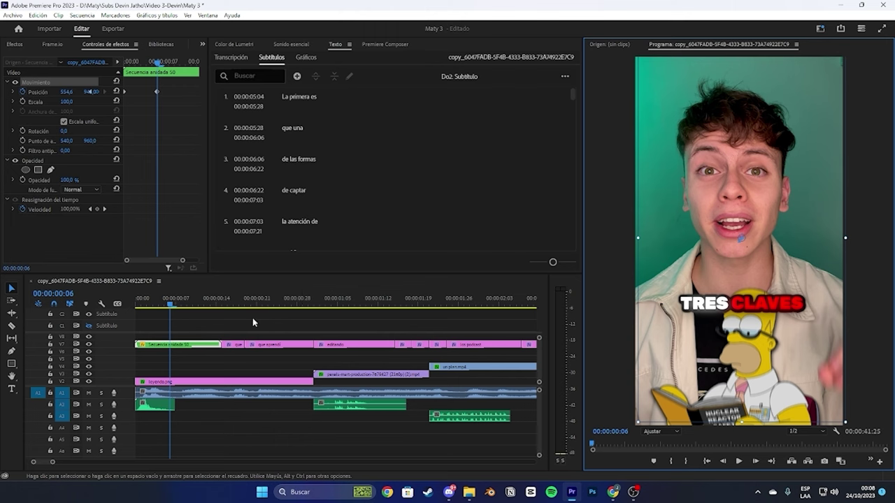
# Step: Keyframe the "Tres claves" caption at 00:00:00:14, moving it slightly down and left to a horizontal position of about 538
pyautogui.click(211, 305)
pyautogui.press('Right')
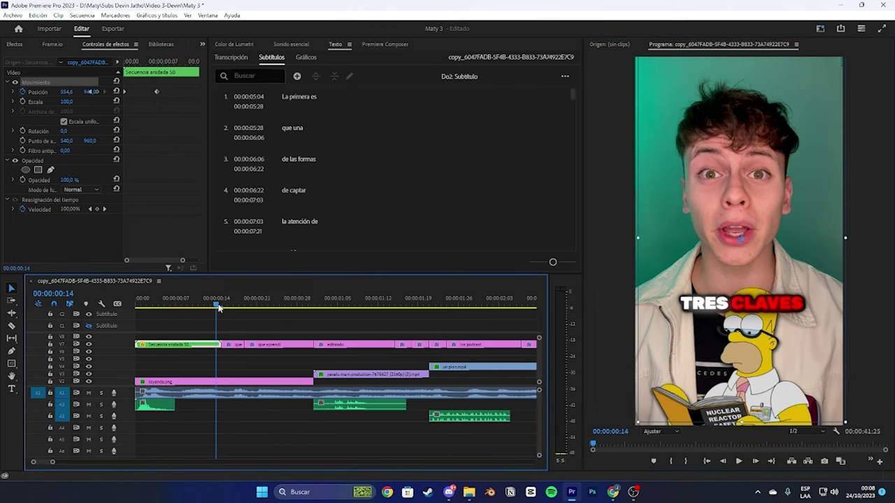
pyautogui.click(774, 303)
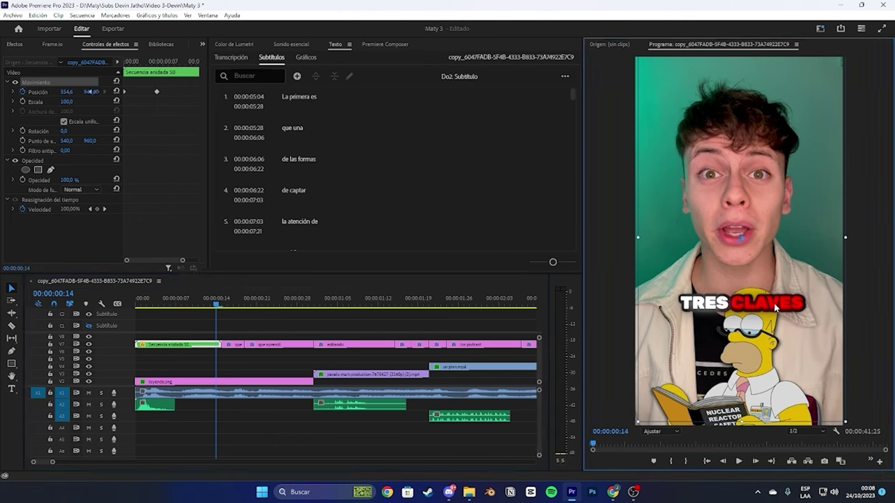
pyautogui.moveTo(777, 304); pyautogui.dragTo(773, 306)
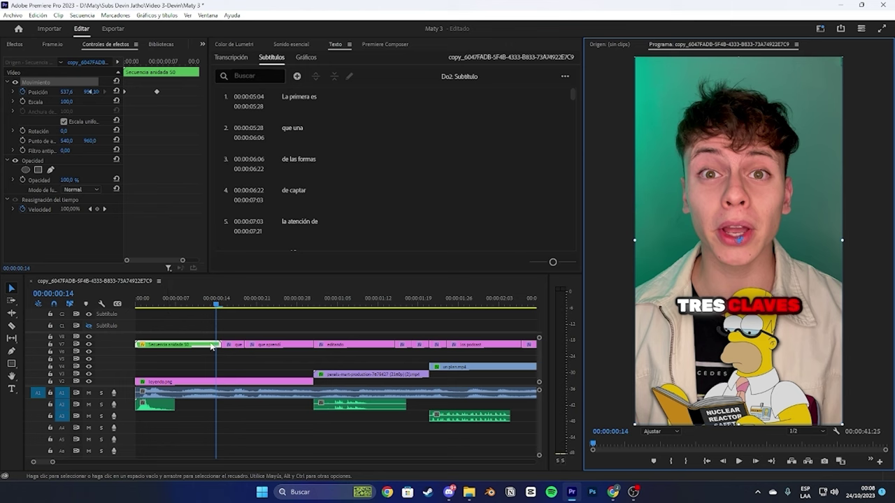
# Step: Review the "Tres claves" caption's movement by scrubbing its keyframes, playing it from the sequence start, and stepping back to 00:00:00:12
pyautogui.click(158, 71)
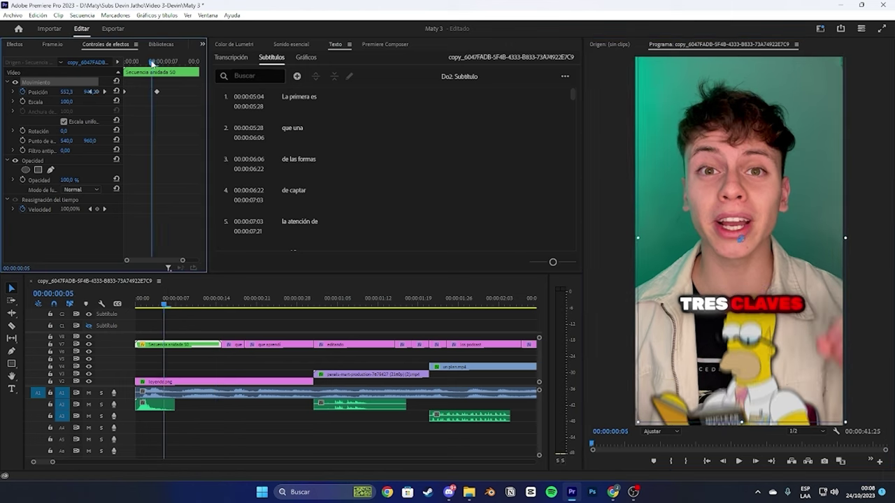
pyautogui.press('Right')
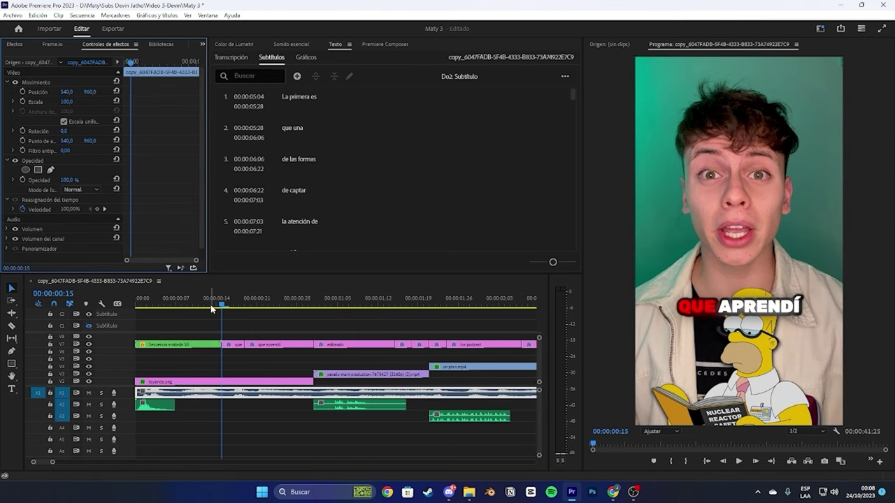
pyautogui.click(212, 308)
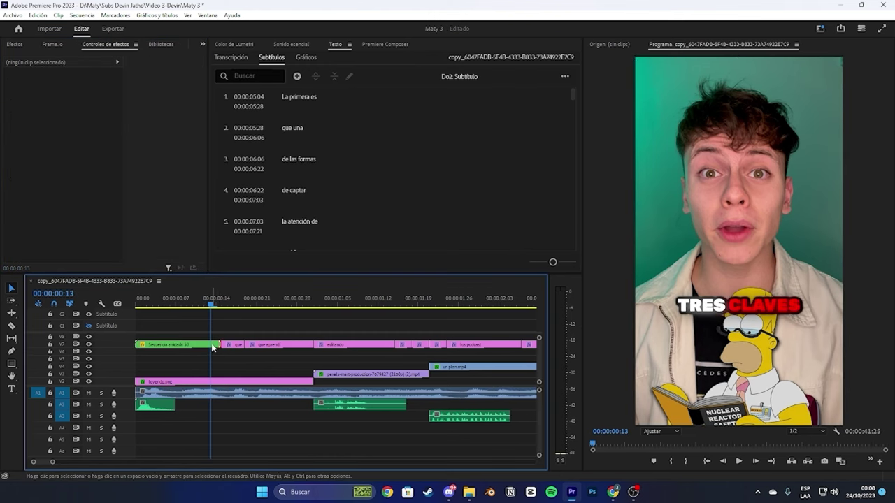
pyautogui.click(212, 346)
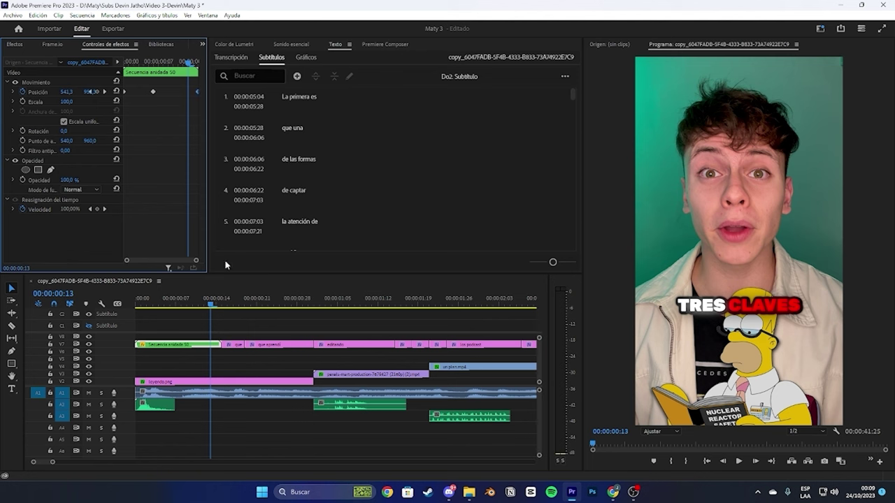
pyautogui.click(155, 304)
pyautogui.moveTo(155, 305); pyautogui.dragTo(89, 294)
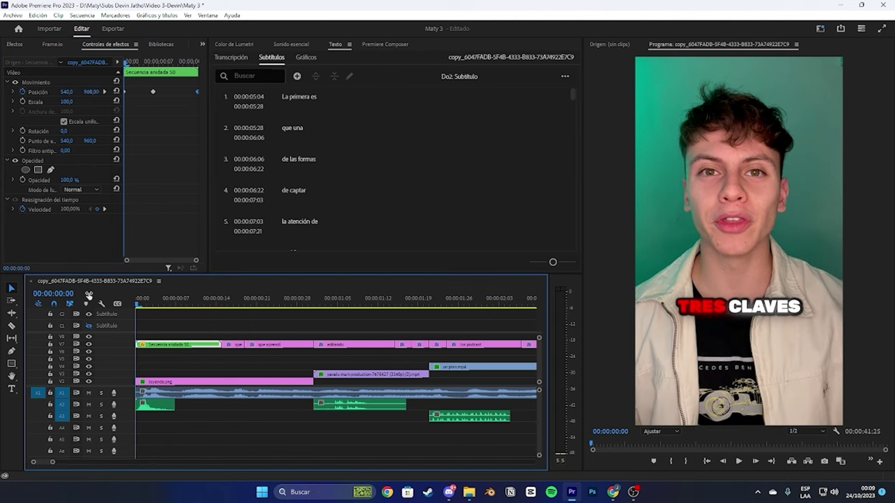
pyautogui.press('space')
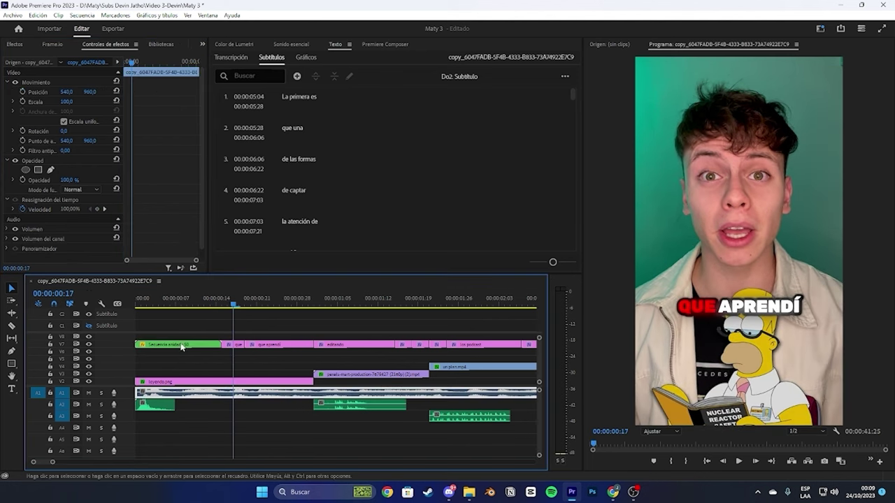
pyautogui.press('Left')
pyautogui.press('Left')
pyautogui.press('Left')
pyautogui.press('Left')
pyautogui.press('Left')
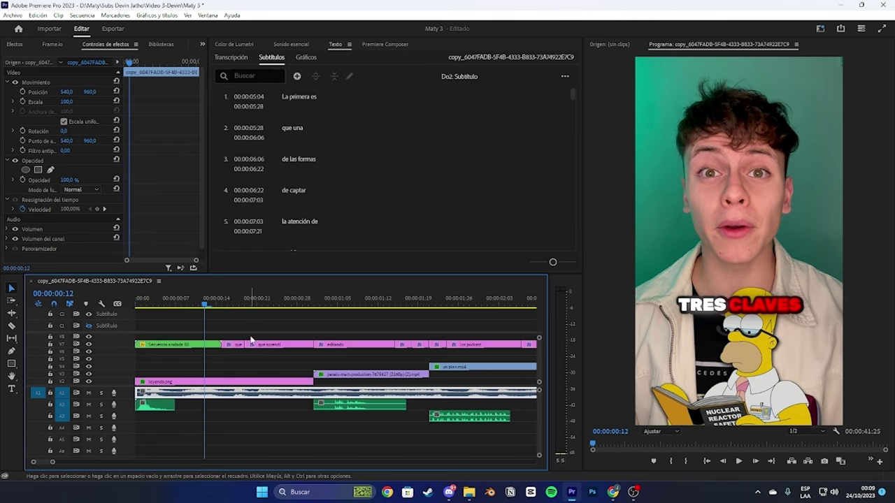
# Step: Nest the two "que aprendí" caption graphics on track V7, keeping the suggested sequence name
pyautogui.moveTo(278, 355); pyautogui.dragTo(225, 339)
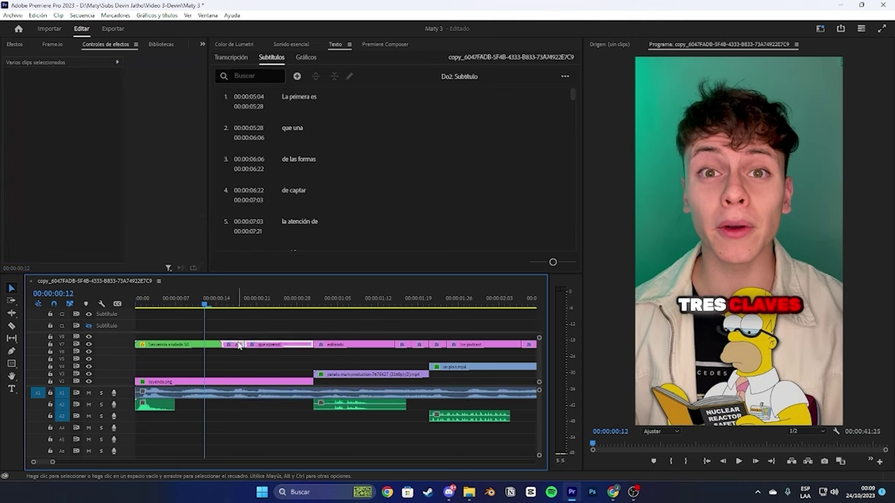
pyautogui.rightClick(238, 345)
pyautogui.click(276, 257)
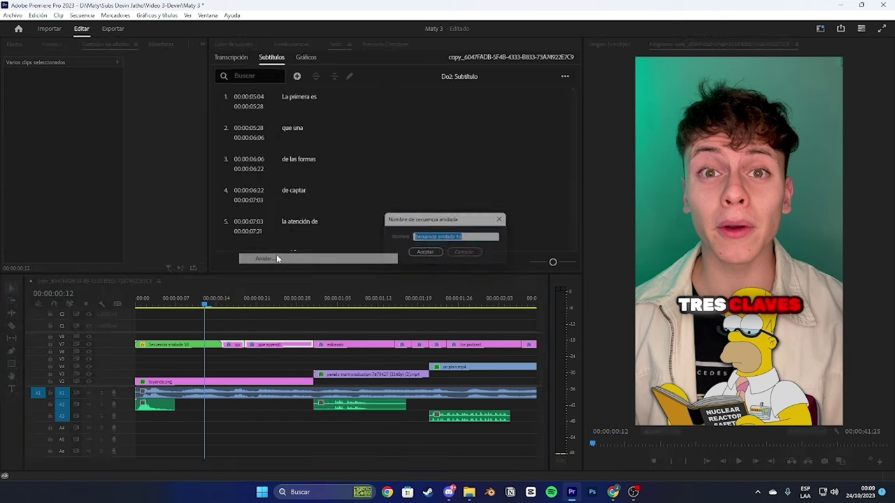
pyautogui.press('Return')
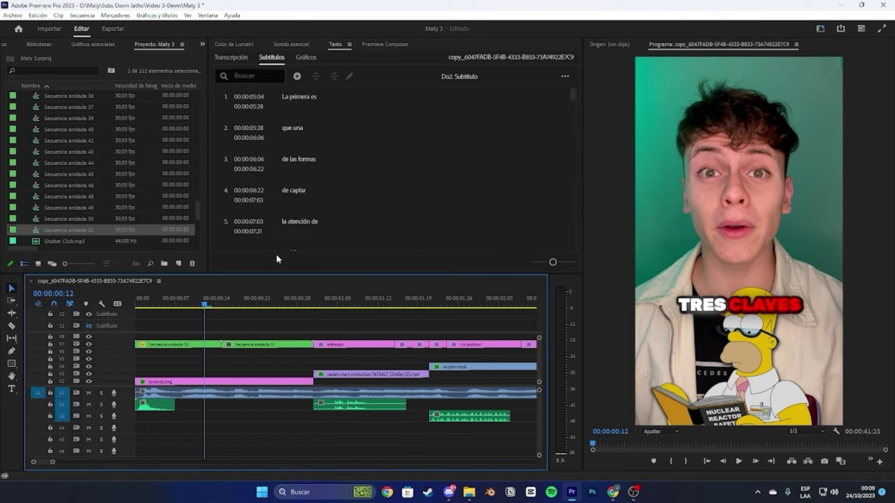
# Step: Play from the start to 00:00:00:15 and set the first Position keyframe there on the nested "que aprendí" sequence
pyautogui.moveTo(169, 306); pyautogui.dragTo(122, 299)
pyautogui.press('space')
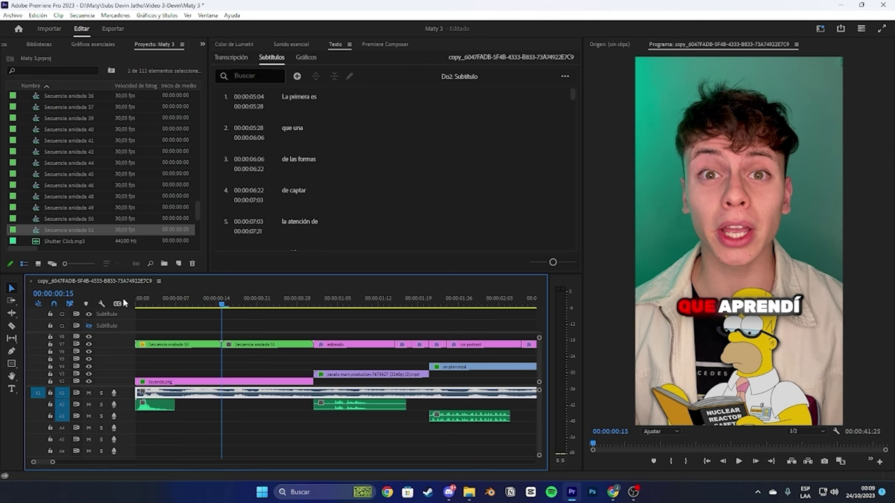
pyautogui.click(282, 345)
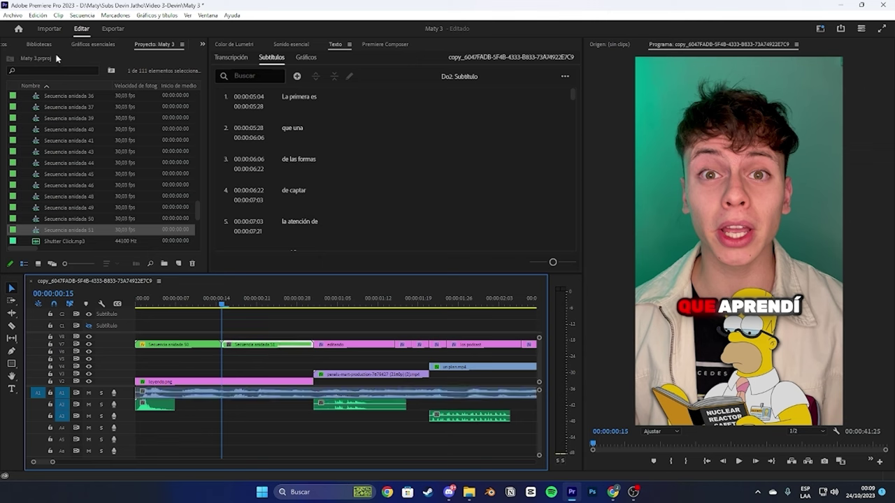
pyautogui.scroll(3, 68, 43)
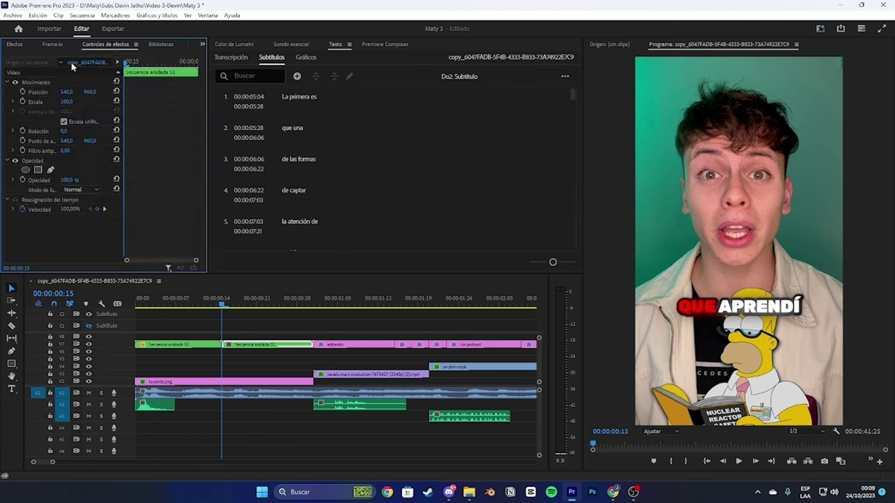
pyautogui.click(263, 312)
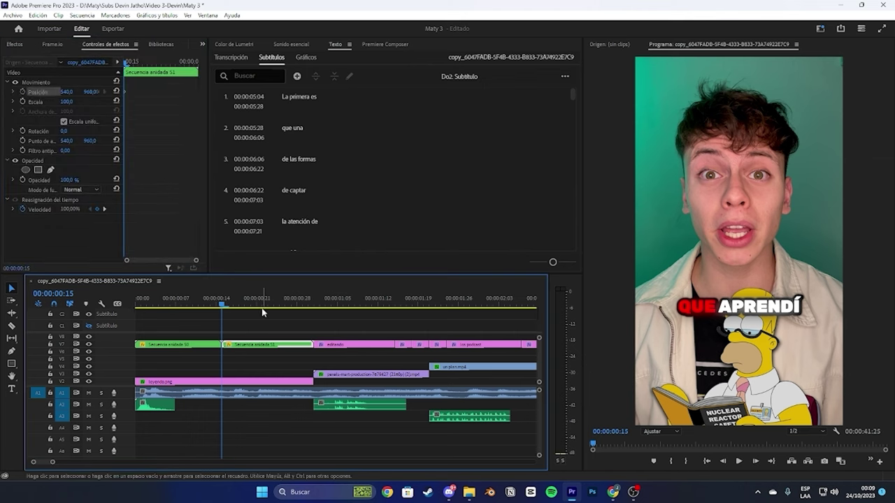
# Step: Keyframe the "que aprendí" caption at 00:00:00:22, moving it slightly up and right to a horizontal position of about 564
pyautogui.click(264, 312)
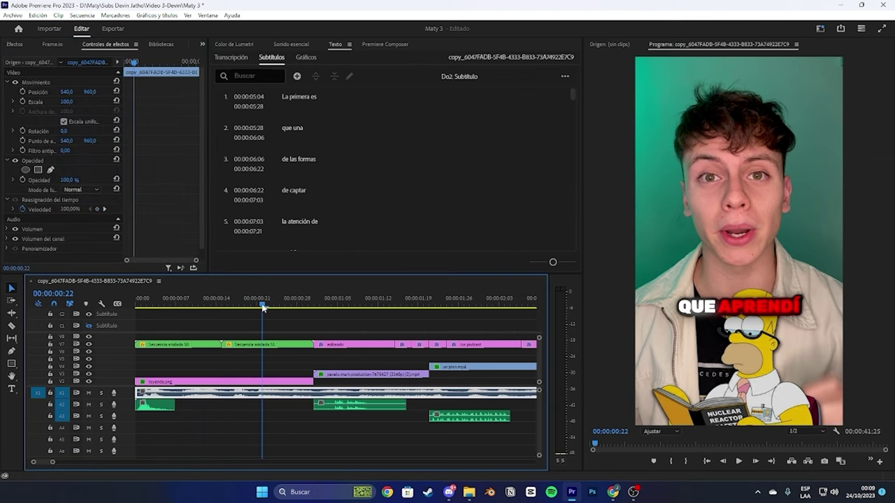
pyautogui.click(279, 345)
pyautogui.click(736, 321)
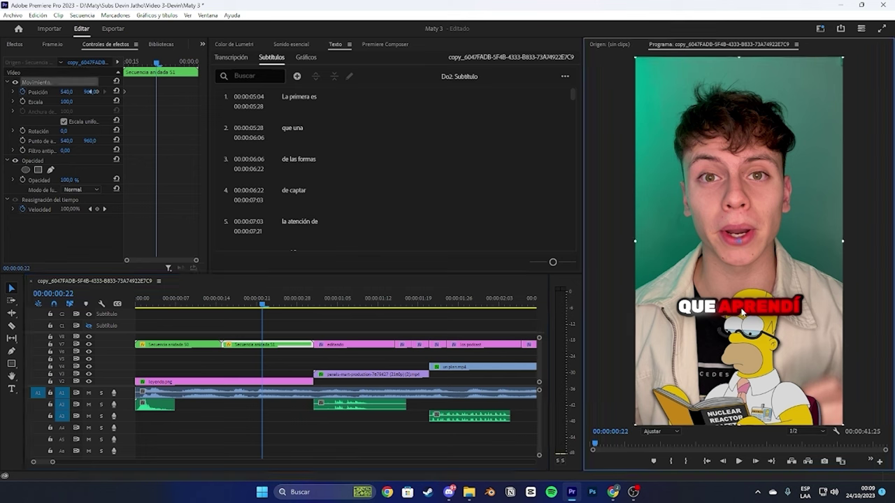
pyautogui.moveTo(741, 313); pyautogui.dragTo(746, 310)
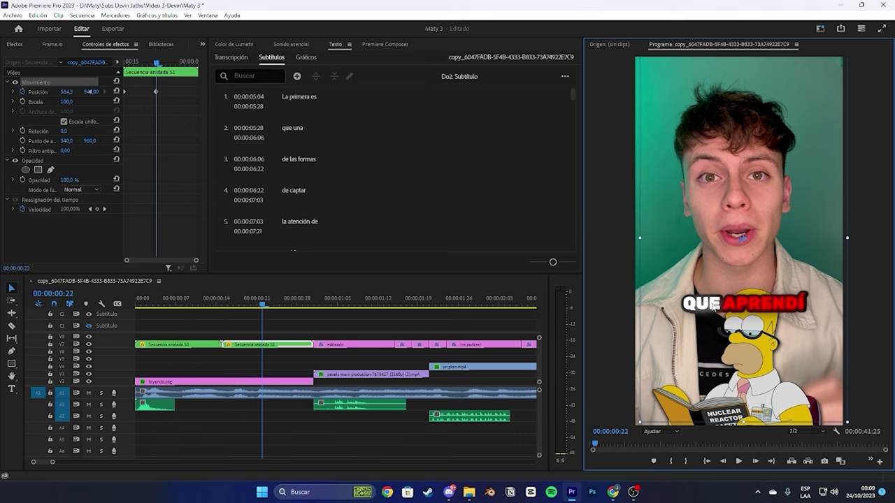
# Step: Keyframe the "que aprendí" caption at 00:00:00:29, moving it slightly down and left to a horizontal position of about 530
pyautogui.moveTo(263, 306); pyautogui.dragTo(304, 310)
pyautogui.click(777, 312)
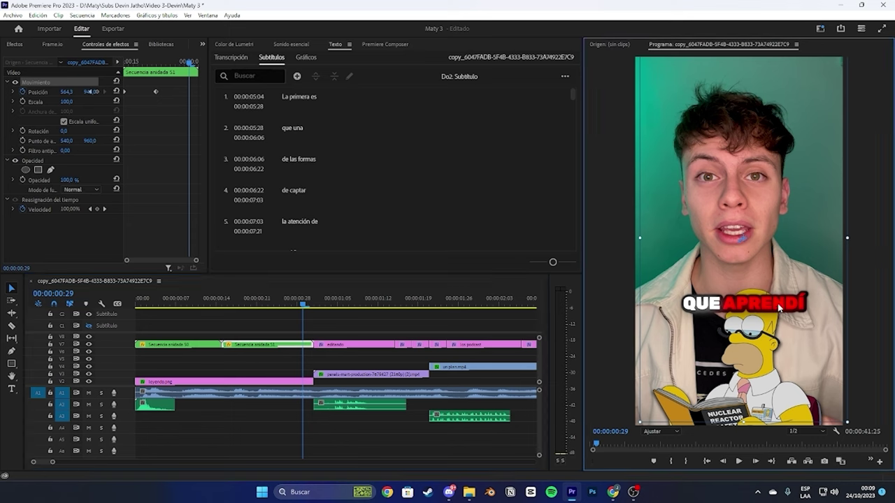
pyautogui.moveTo(776, 309); pyautogui.dragTo(770, 310)
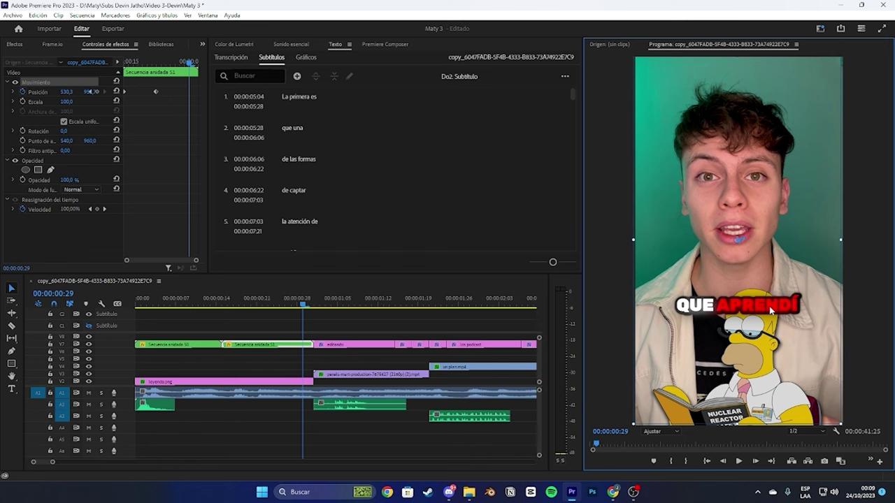
# Step: Shift the last "que aprendí" Position keyframe to 00:00:01:00, readjust the caption slightly left there, and scrub through the movement
pyautogui.moveTo(189, 93); pyautogui.dragTo(195, 95)
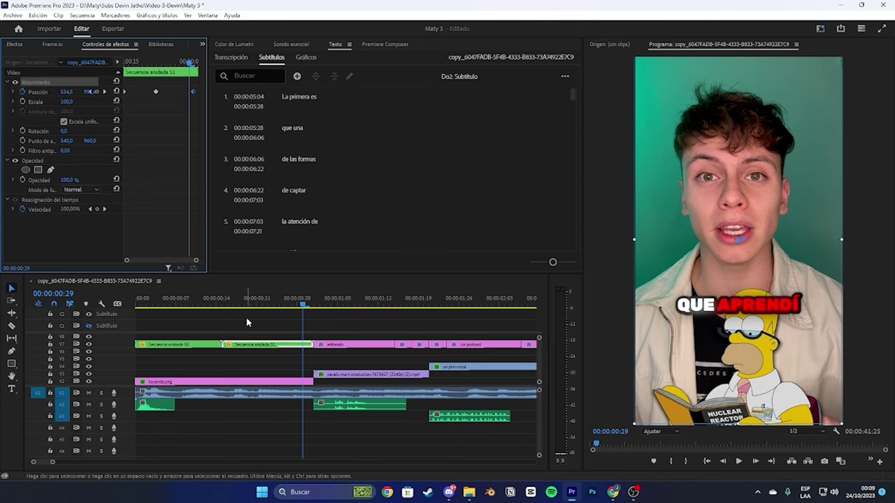
pyautogui.press('Right')
pyautogui.click(784, 308)
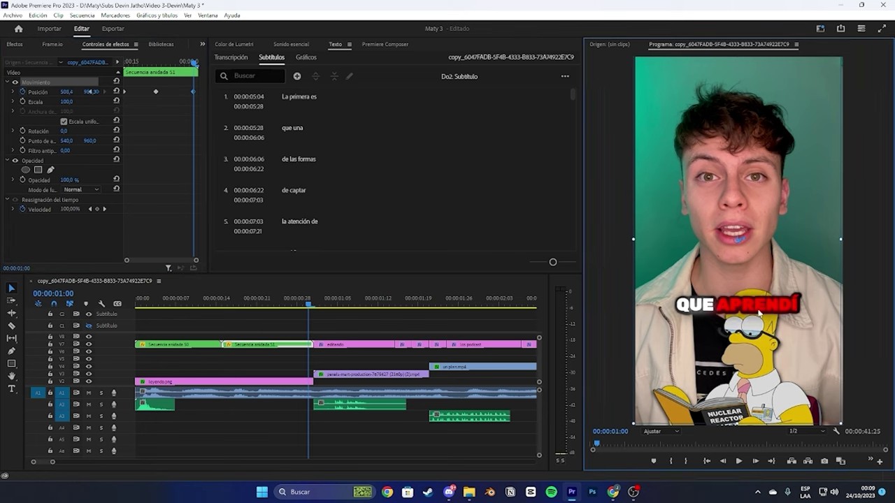
pyautogui.moveTo(228, 298); pyautogui.dragTo(291, 299)
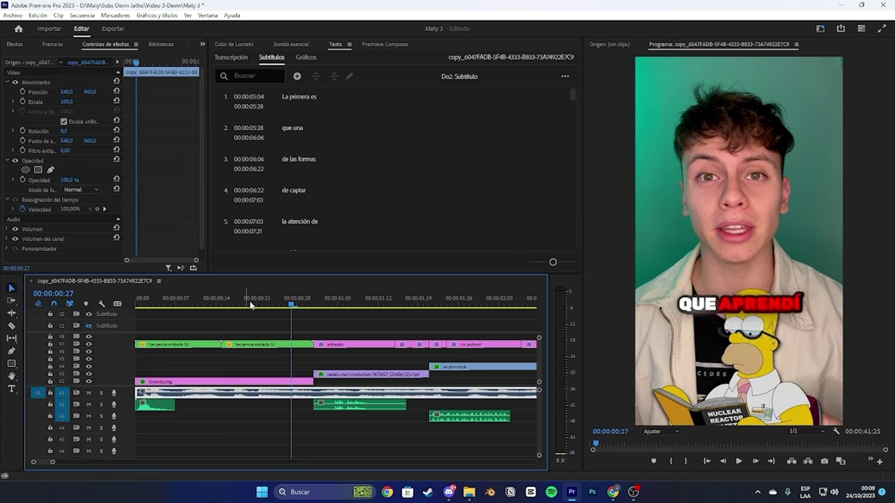
# Step: Replay the "que aprendí" caption's movement, return to 00:00:00:22, and shift its middle Position keyframe slightly later
pyautogui.click(218, 304)
pyautogui.press('space')
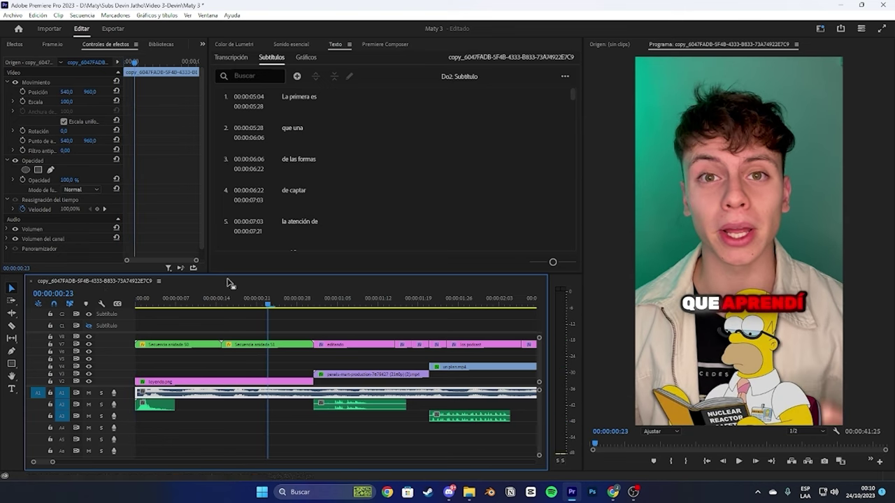
pyautogui.moveTo(228, 299); pyautogui.dragTo(262, 299)
pyautogui.click(285, 344)
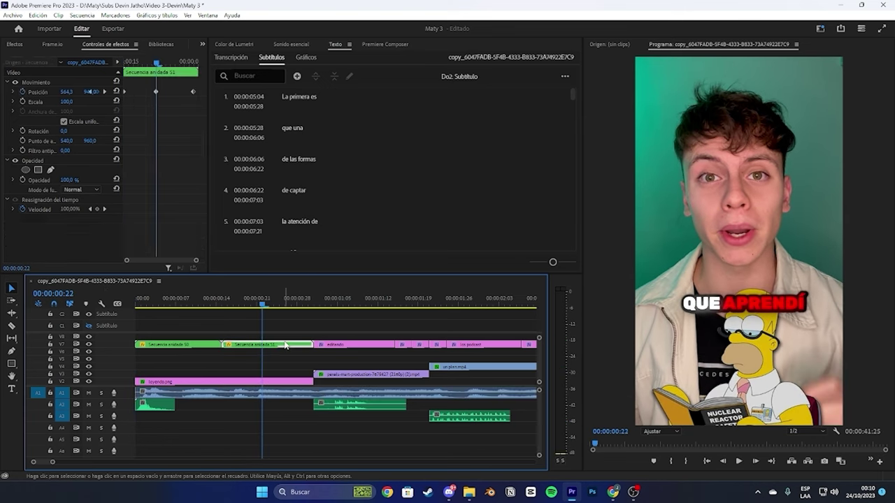
pyautogui.moveTo(155, 95); pyautogui.dragTo(160, 95)
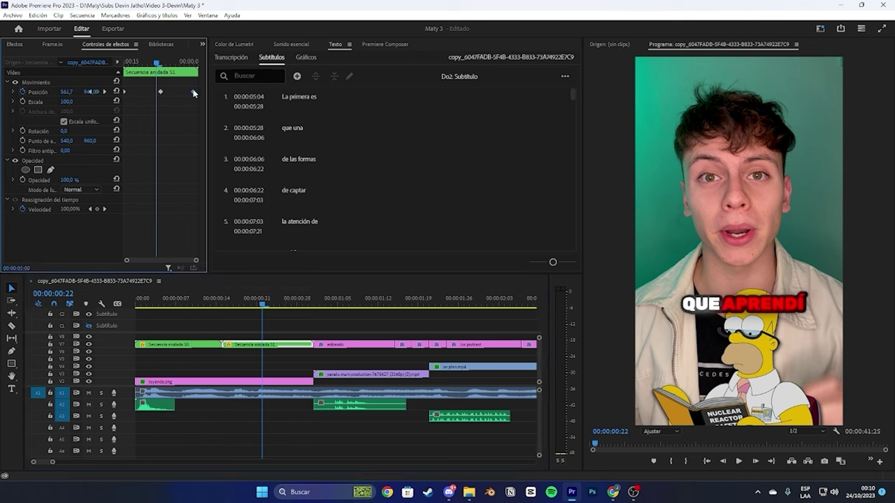
# Step: Step and play back and forth through the "que aprendí" caption to check the timing of its movement
pyautogui.click(228, 312)
pyautogui.press('Right')
pyautogui.press('Right')
pyautogui.press('Right')
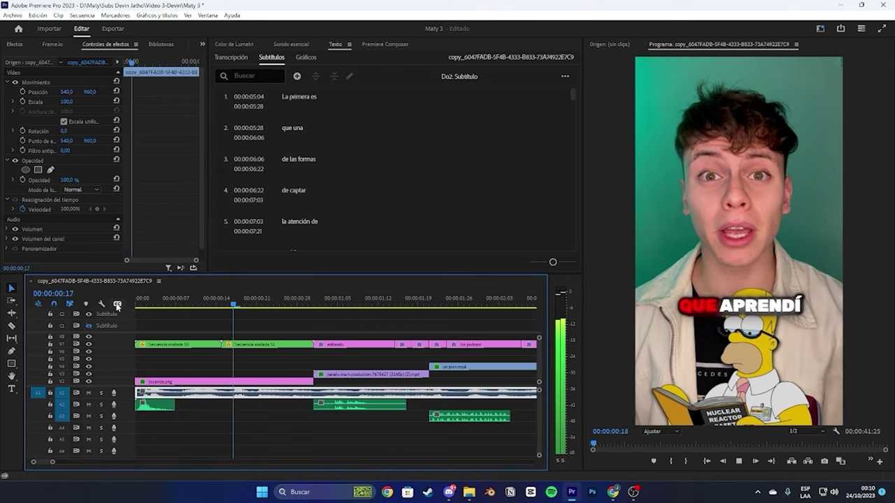
pyautogui.press('Left')
pyautogui.press('Left')
pyautogui.press('Left')
pyautogui.press('Left')
pyautogui.press('Left')
pyautogui.press('Left')
pyautogui.press('Left')
pyautogui.press('Left')
pyautogui.press('Left')
pyautogui.press('Left')
pyautogui.press('Left')
pyautogui.press('Left')
pyautogui.press('Left')
pyautogui.press('Left')
pyautogui.press('Left')
pyautogui.press('Left')
pyautogui.press('Left')
pyautogui.press('Left')
pyautogui.press('Left')
pyautogui.press('Left')
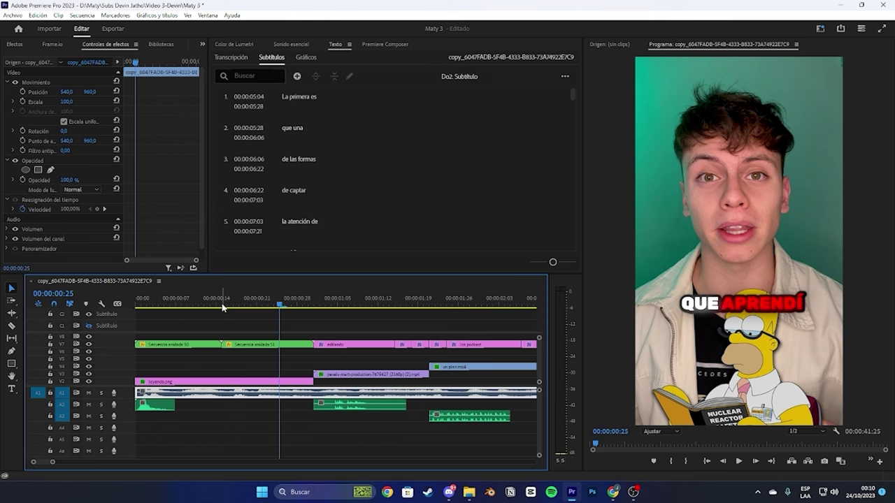
pyautogui.press('space')
pyautogui.press('space')
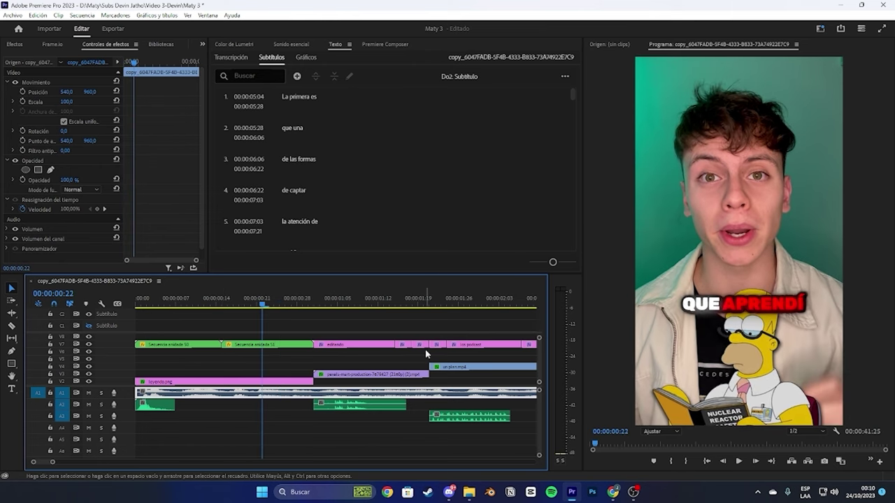
# Step: Nest the two "los podcast" caption graphics starting at 00:00:01:21 into one sequence, keeping the suggested name
pyautogui.click(315, 304)
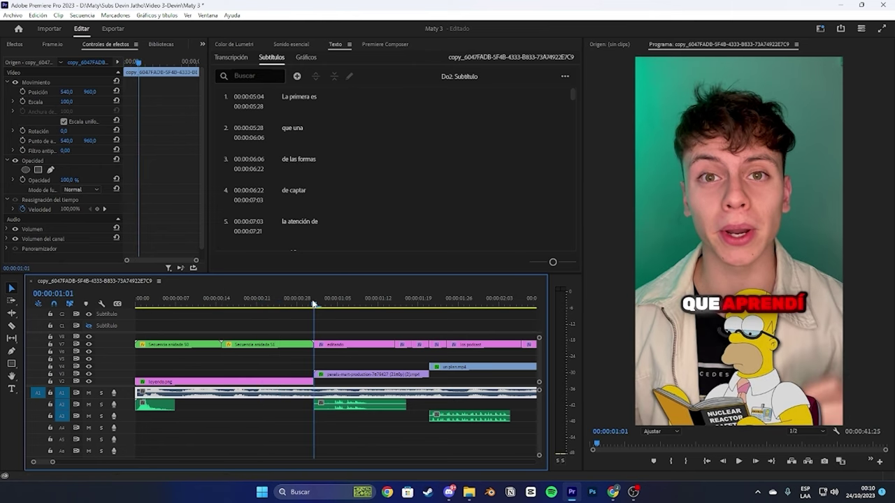
pyautogui.scroll(-5, 315, 304)
pyautogui.scroll(6, 314, 323)
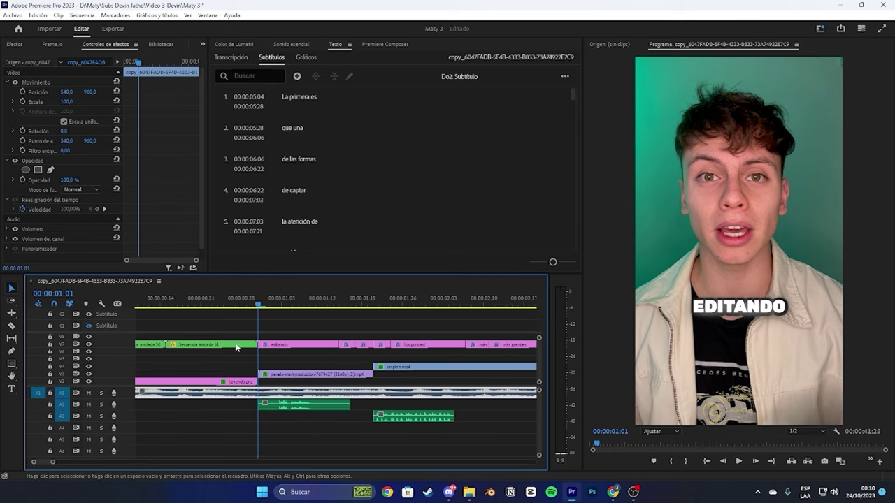
pyautogui.click(359, 304)
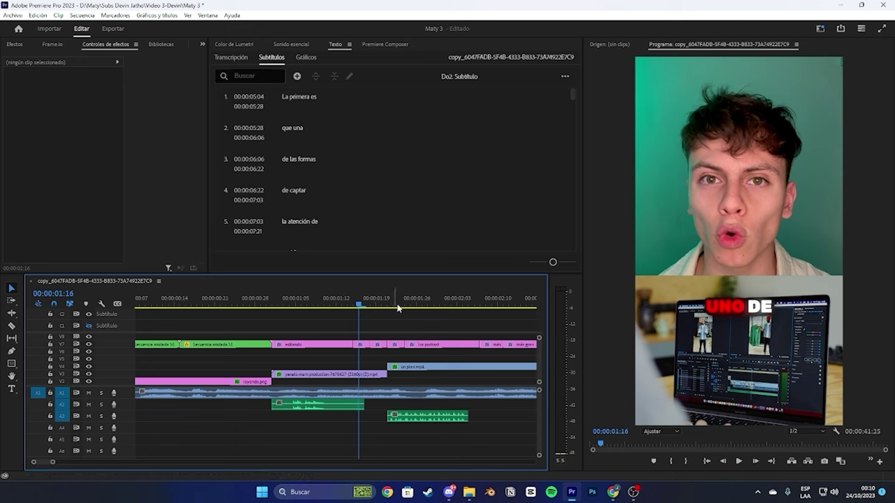
pyautogui.click(388, 305)
pyautogui.moveTo(398, 317); pyautogui.dragTo(415, 342)
pyautogui.rightClick(416, 342)
pyautogui.click(443, 259)
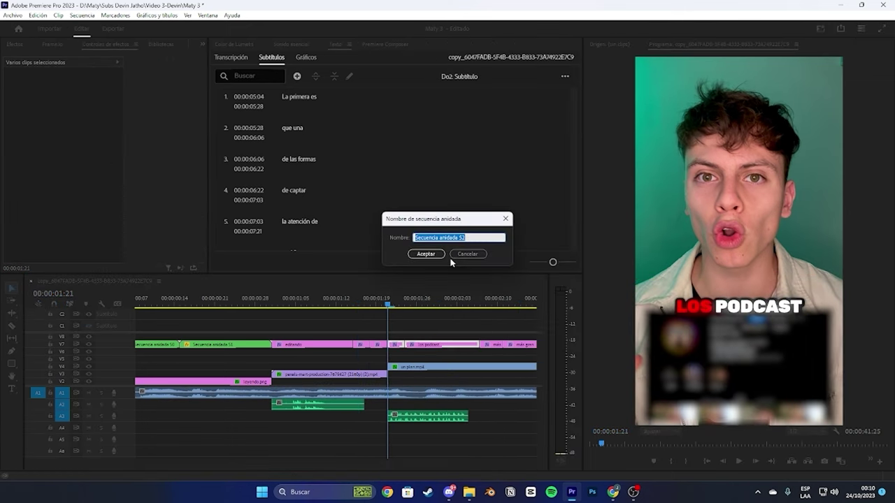
pyautogui.press('Return')
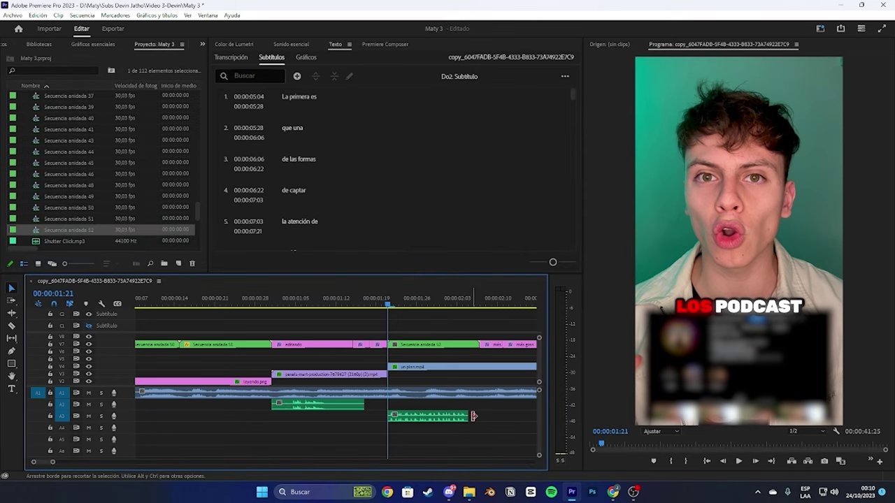
# Step: Keyframe the nested "los podcast" caption's Position at 00:00:01:21, and at 00:00:01:28 move it slightly left to a horizontal position of about 516
pyautogui.click(42, 48)
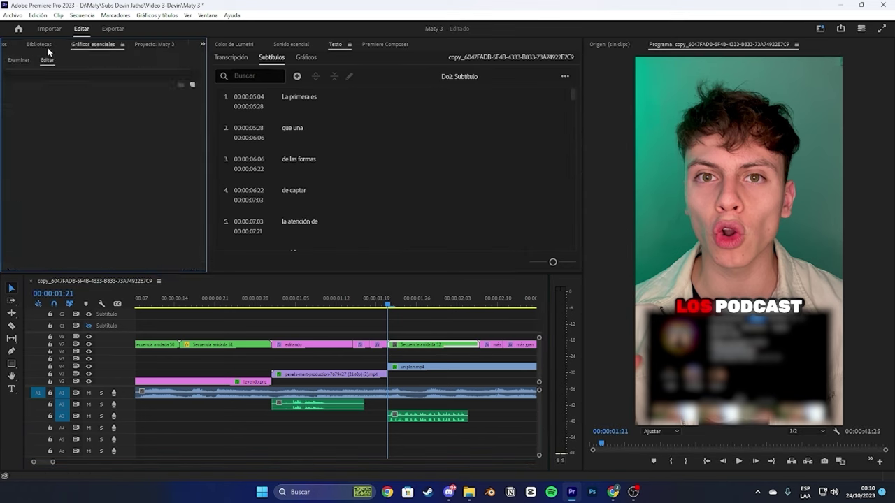
pyautogui.click(35, 91)
pyautogui.moveTo(435, 304); pyautogui.dragTo(429, 305)
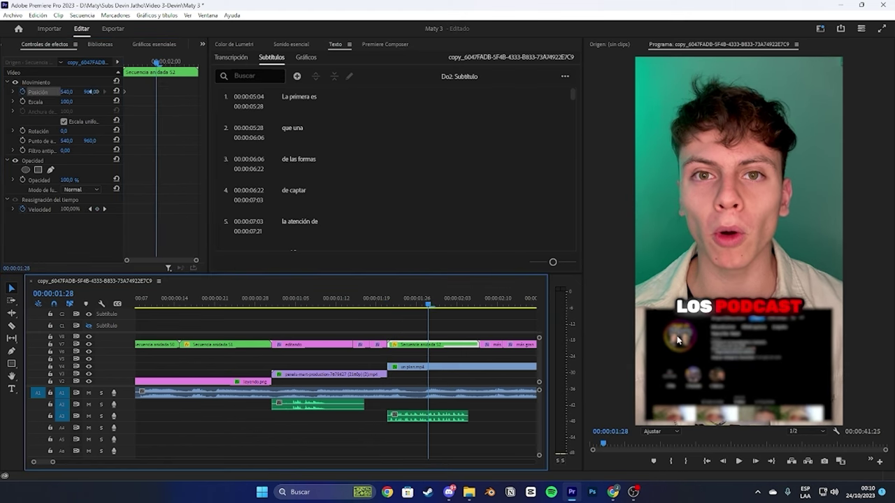
pyautogui.moveTo(746, 308); pyautogui.dragTo(747, 310)
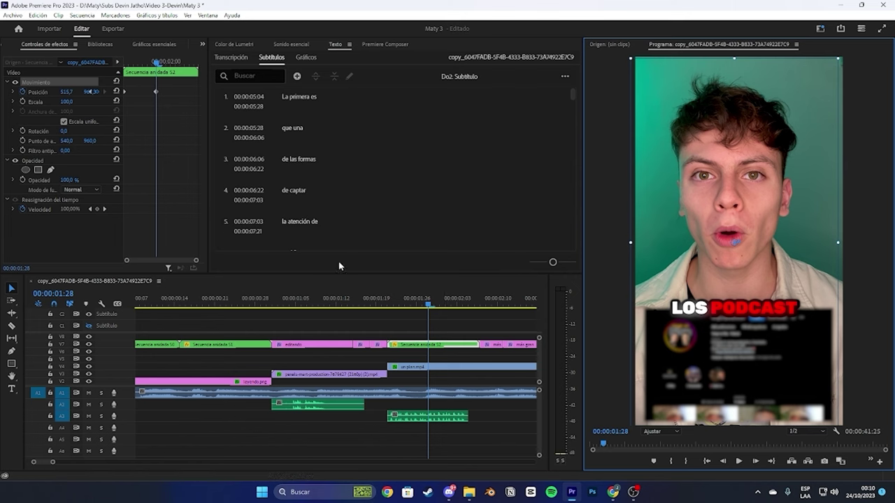
# Step: Keyframe the "los podcast" caption at 00:00:02:06, moving it slightly to the right
pyautogui.moveTo(430, 305); pyautogui.dragTo(474, 316)
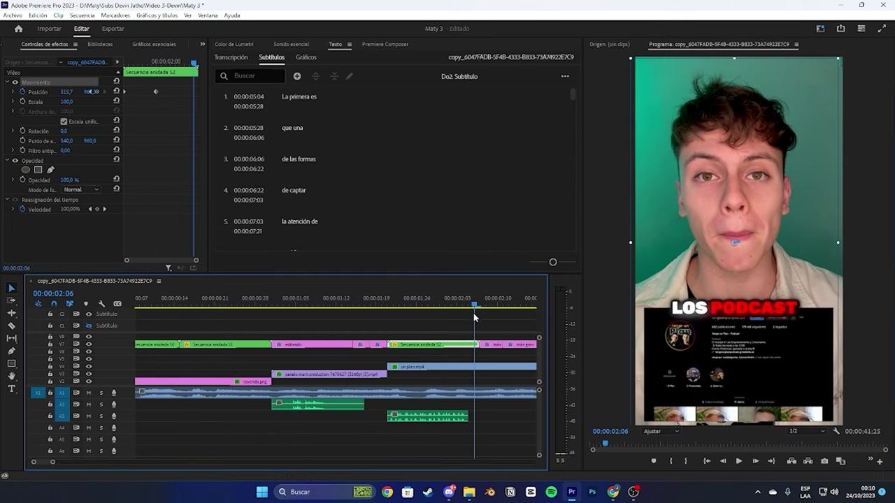
pyautogui.click(751, 312)
pyautogui.moveTo(758, 311); pyautogui.dragTo(769, 312)
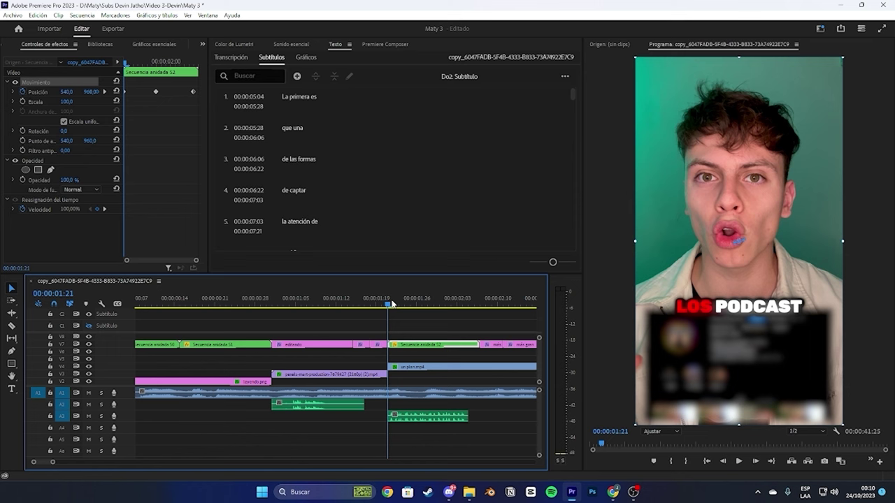
# Step: Play the "los podcast" section and the sequence from its start to check the animated captions
pyautogui.press('space')
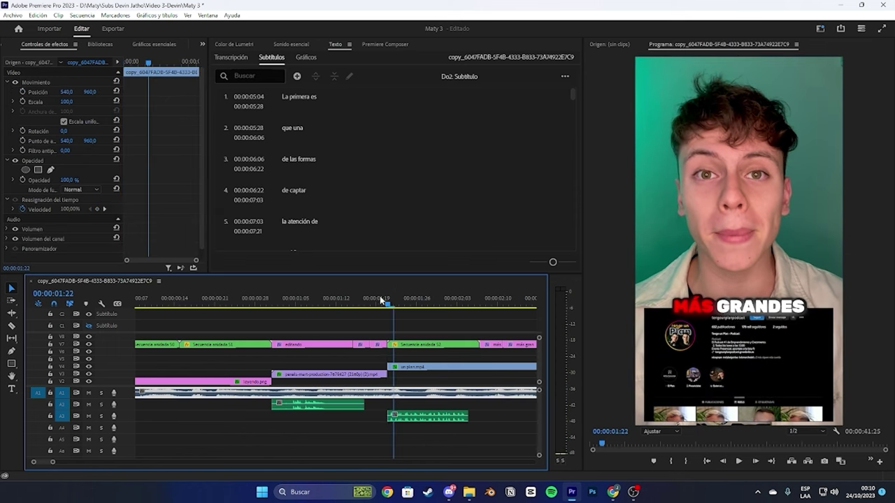
pyautogui.press('Home')
pyautogui.press('space')
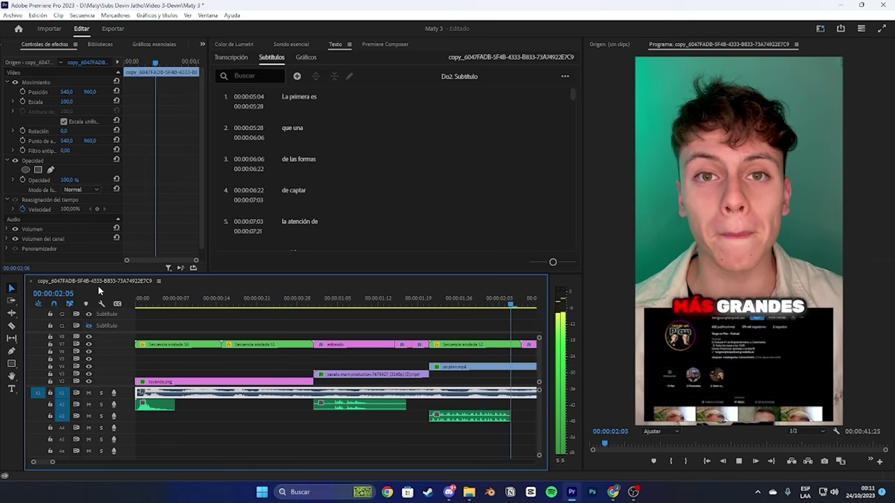
pyautogui.press('space')
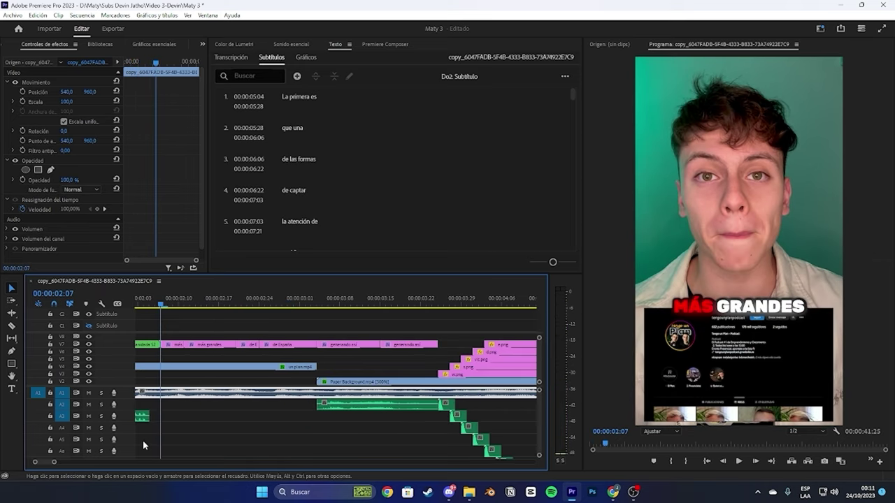
pyautogui.moveTo(55, 465); pyautogui.dragTo(99, 460)
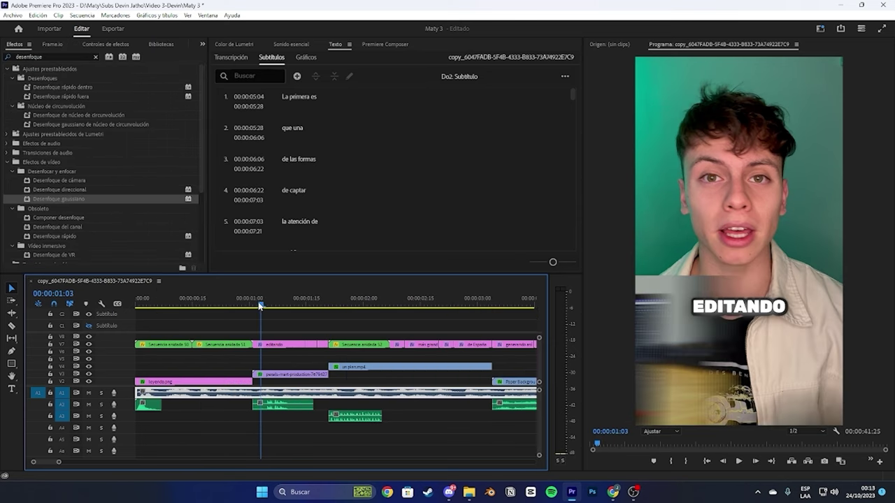
pyautogui.press('Home')
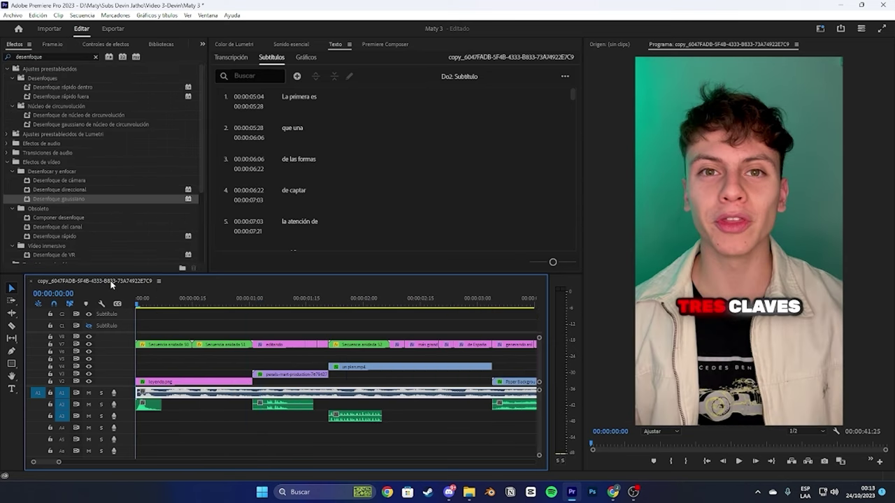
pyautogui.press('space')
pyautogui.press('space')
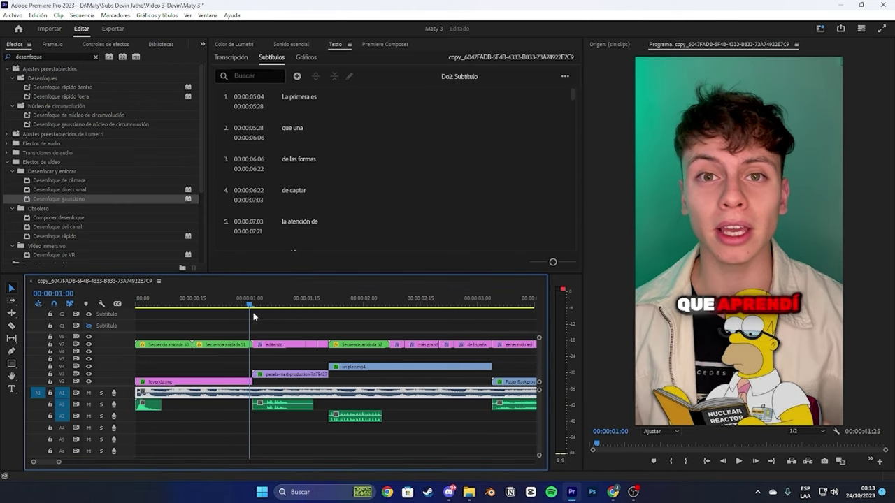
# Step: Search the effects for "color hls" and apply Equilibrio de color (HLS) to the "editando" caption
pyautogui.click(92, 57)
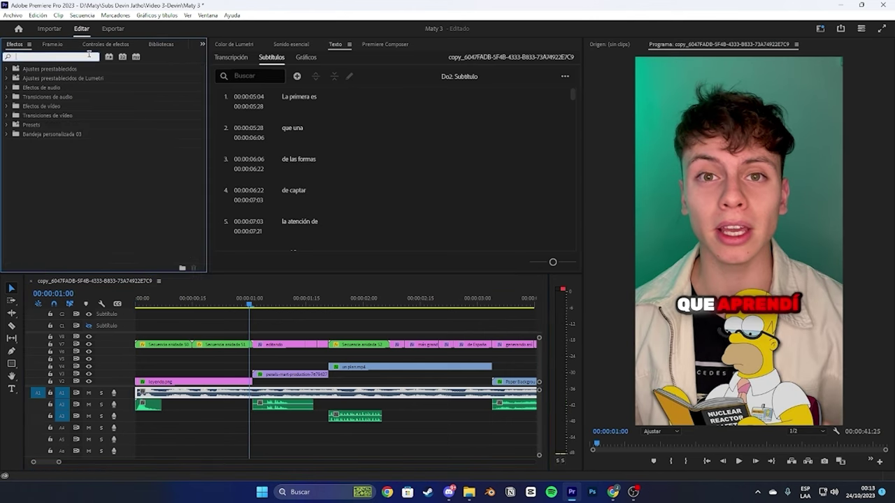
pyautogui.write('c')
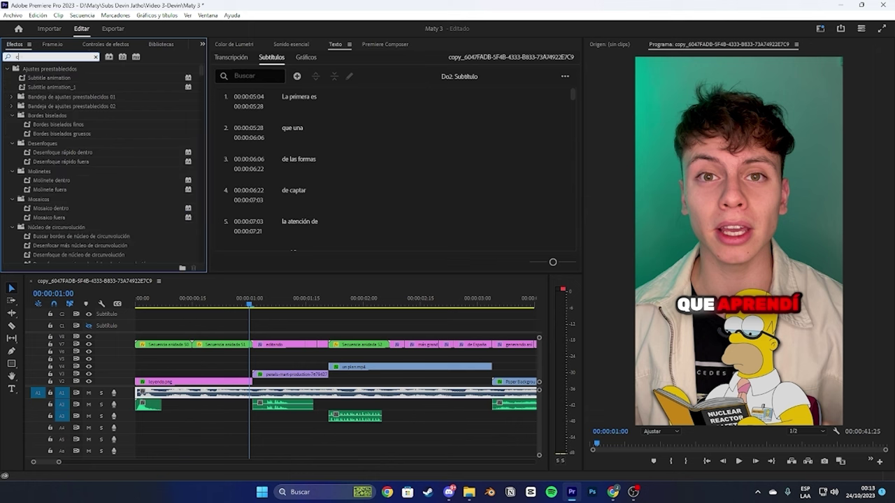
pyautogui.write('olor')
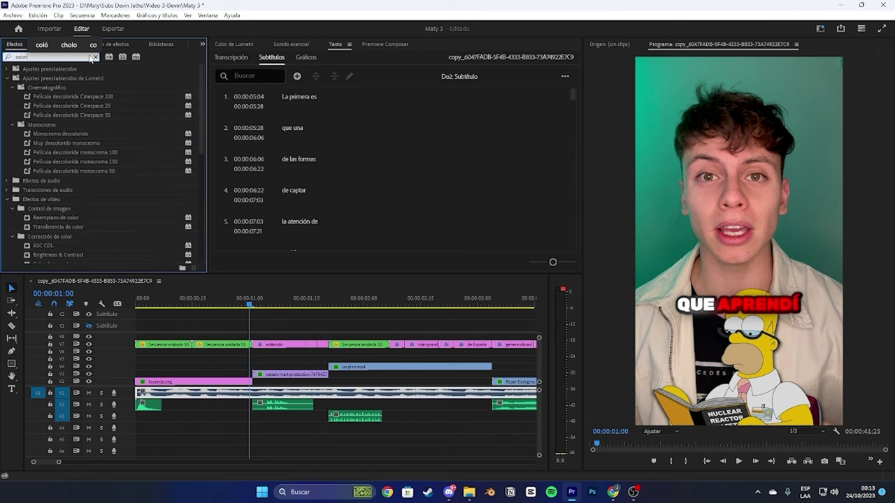
pyautogui.write(' hls')
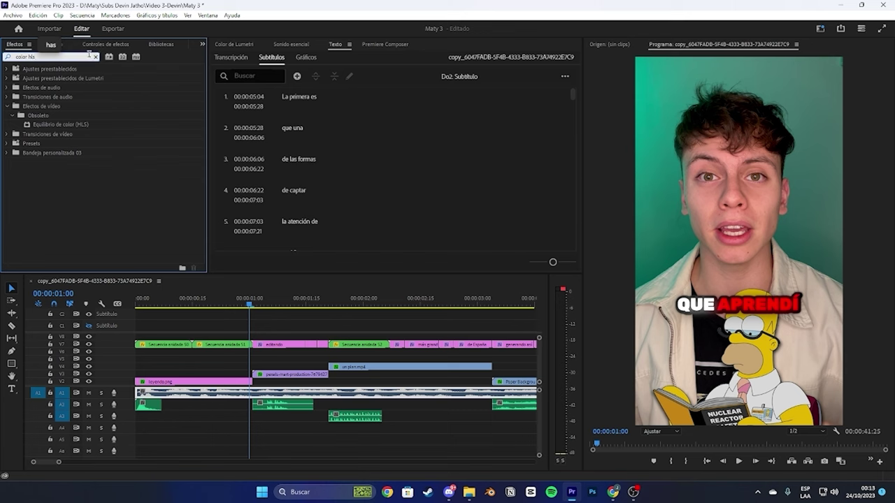
pyautogui.click(87, 125)
pyautogui.moveTo(86, 125); pyautogui.dragTo(278, 346)
# Step: Set the first Tono keyframe of the "editando" caption's Equilibrio de color (HLS) effect at 00:00:01:01
pyautogui.press('Right')
pyautogui.press('Right')
pyautogui.press('Right')
pyautogui.press('Right')
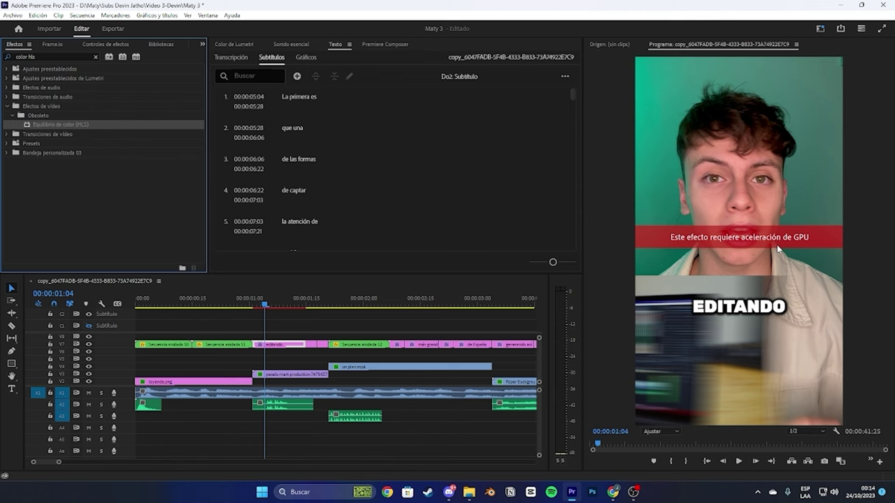
pyautogui.click(265, 306)
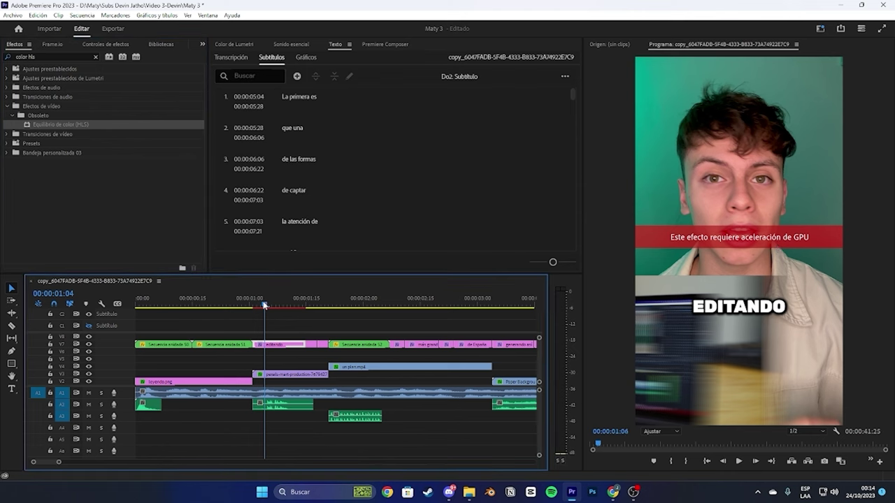
pyautogui.moveTo(264, 305); pyautogui.dragTo(253, 305)
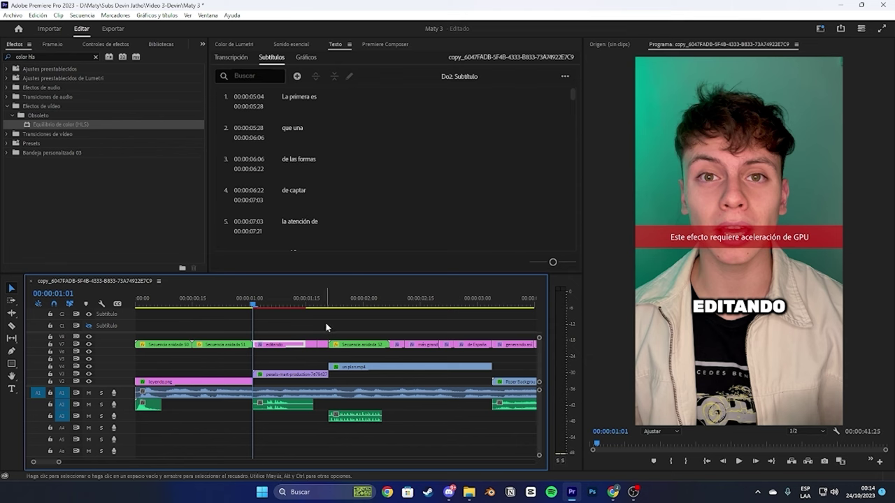
pyautogui.moveTo(60, 463); pyautogui.dragTo(43, 462)
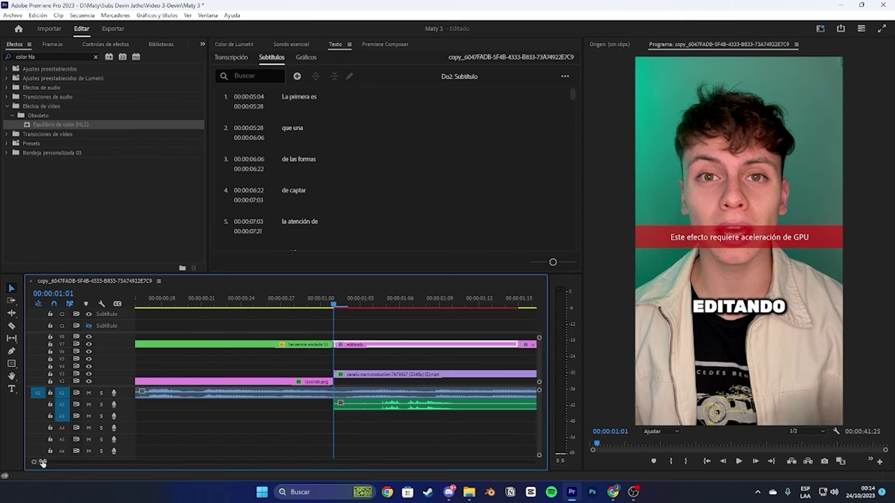
pyautogui.click(116, 44)
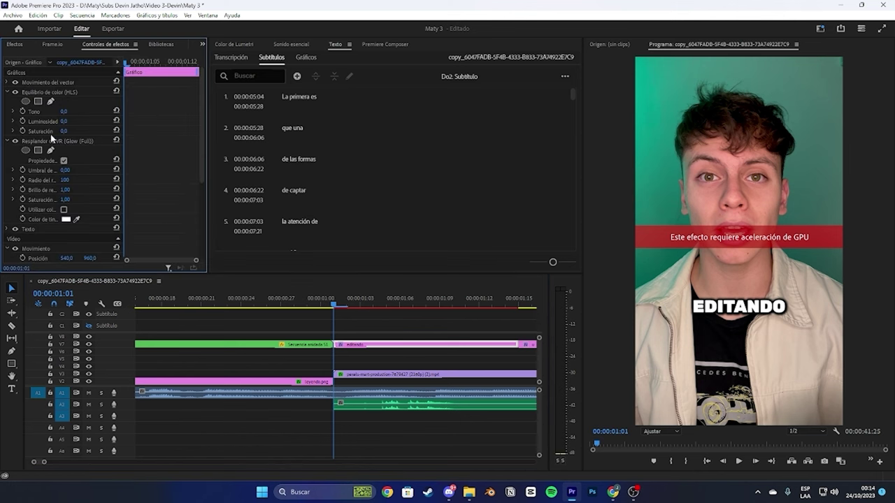
pyautogui.click(31, 112)
pyautogui.hscroll(2, 343, 302)
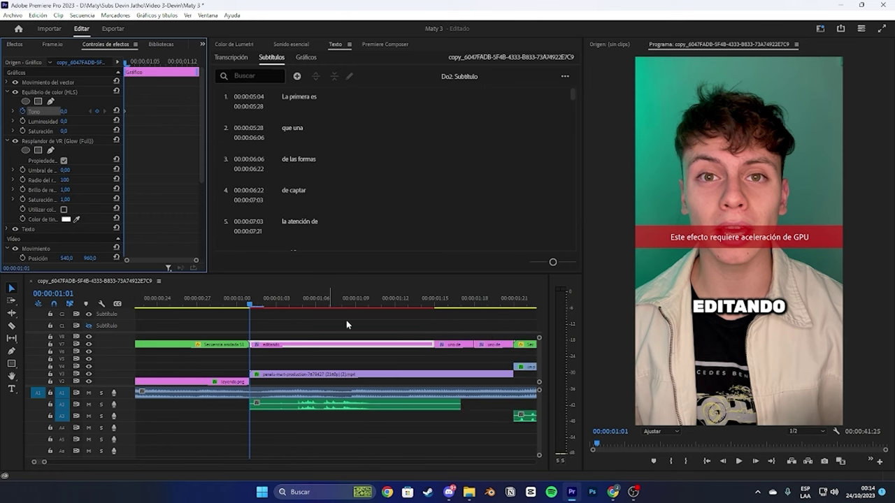
# Step: Keyframe the "editando" caption's Tono at 00:00:01:14 with a value of about 3x349,0°, undoing any further adjustment
pyautogui.moveTo(249, 305); pyautogui.dragTo(419, 326)
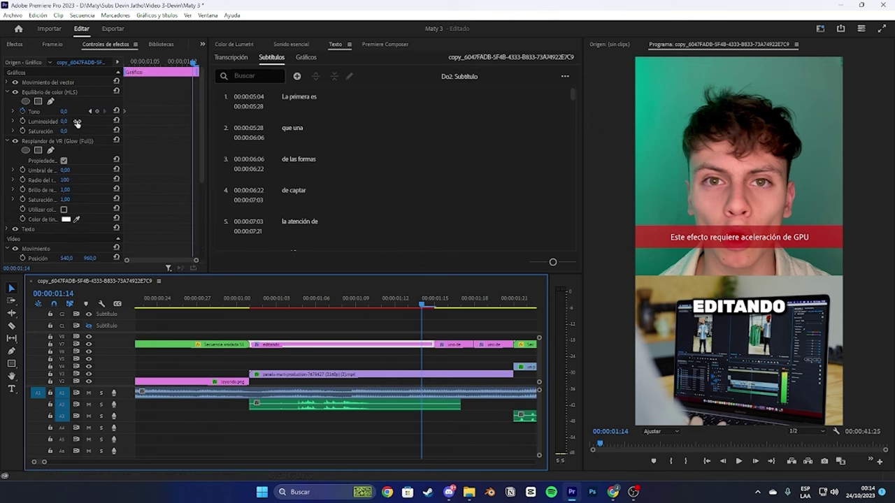
pyautogui.moveTo(63, 111); pyautogui.dragTo(268, 111)
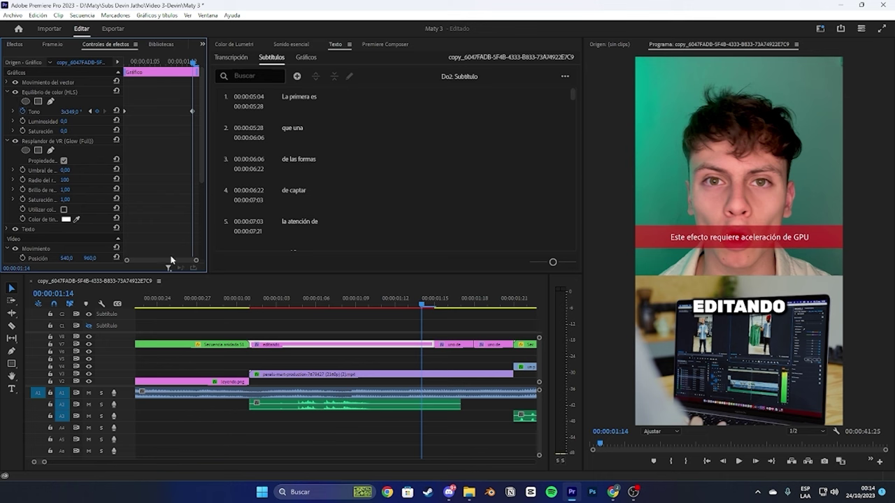
pyautogui.moveTo(73, 111); pyautogui.dragTo(109, 123)
pyautogui.hotkey('ctrl', 'z')
# Step: Play the "editando" caption from 00:00:01:01 to check its hue animation and return to its start
pyautogui.moveTo(283, 302); pyautogui.dragTo(250, 305)
pyautogui.press('space')
pyautogui.click(255, 305)
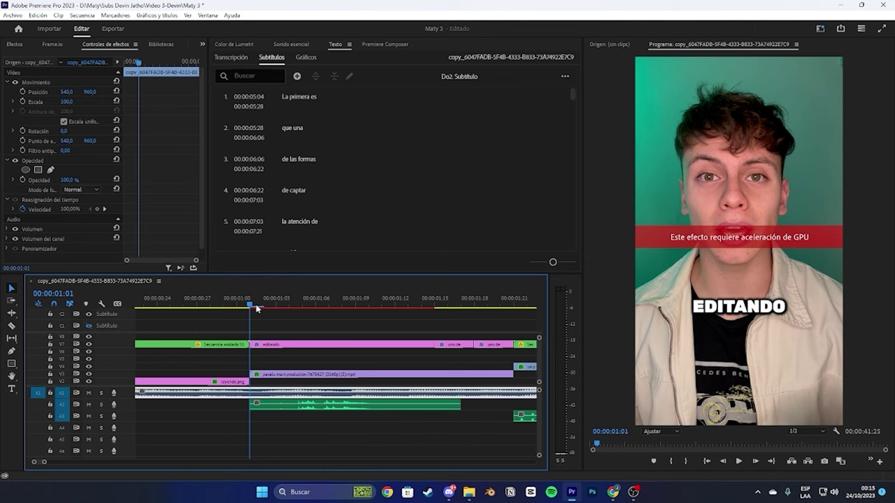
# Step: Compare the "editando" caption's hue animation from 00:00:01:01 with its Resplandor de VR (Glow (Full)) effect on and off
pyautogui.click(305, 345)
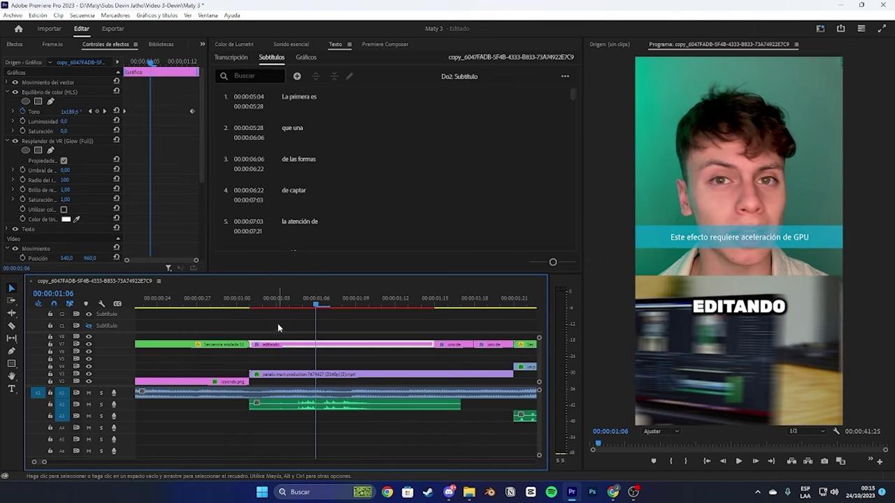
pyautogui.click(250, 304)
pyautogui.click(263, 305)
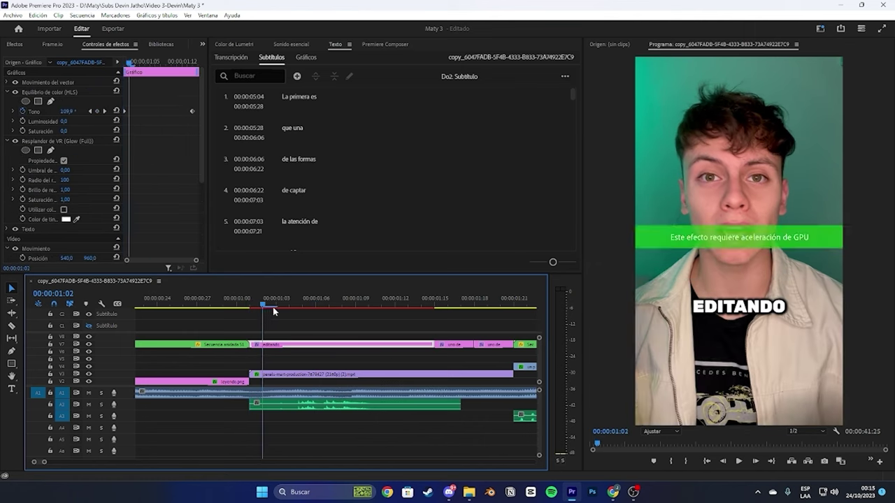
pyautogui.press('Left')
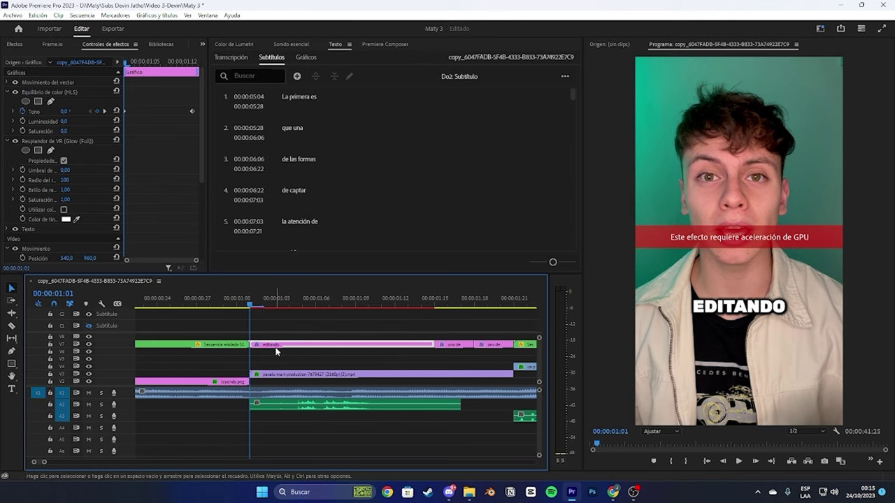
pyautogui.click(15, 142)
pyautogui.press('space')
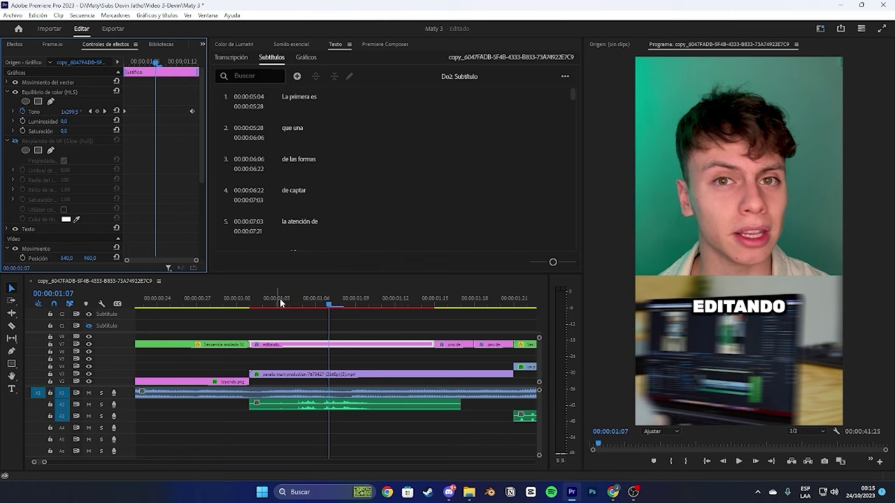
pyautogui.click(250, 296)
pyautogui.press('space')
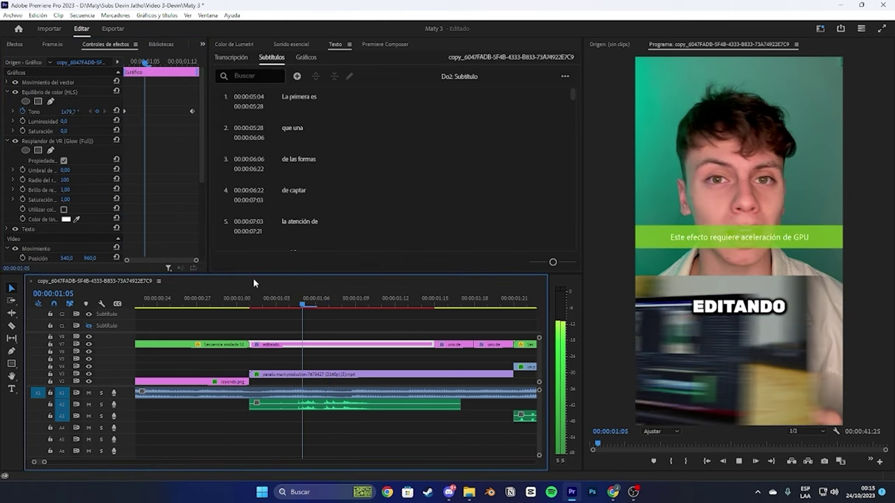
pyautogui.click(255, 295)
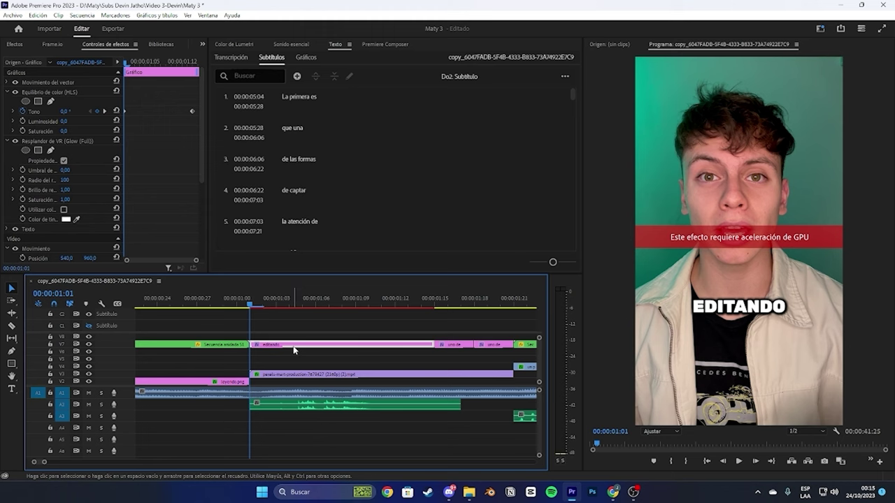
# Step: Try setting the tint color of the "editando" caption's Resplandor de VR effect to FF0000, and undo the change
pyautogui.doubleClick(728, 302)
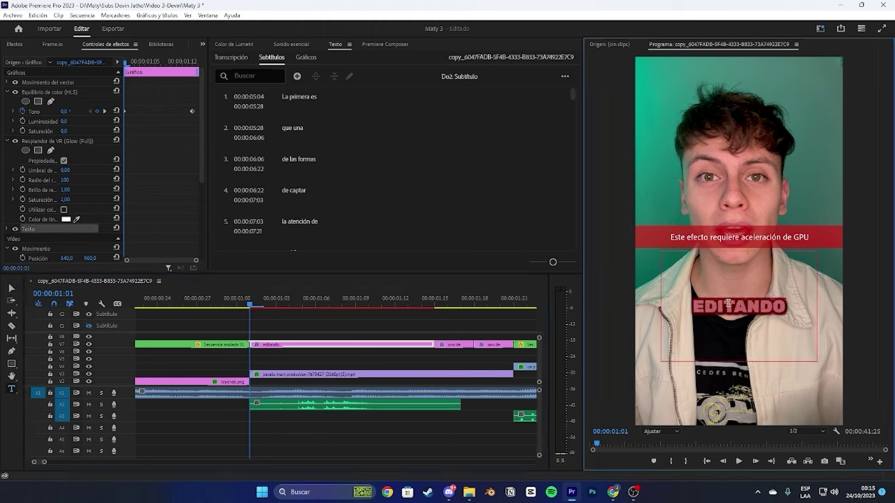
pyautogui.click(155, 48)
pyautogui.click(111, 46)
pyautogui.scroll(-2, 81, 182)
pyautogui.click(66, 153)
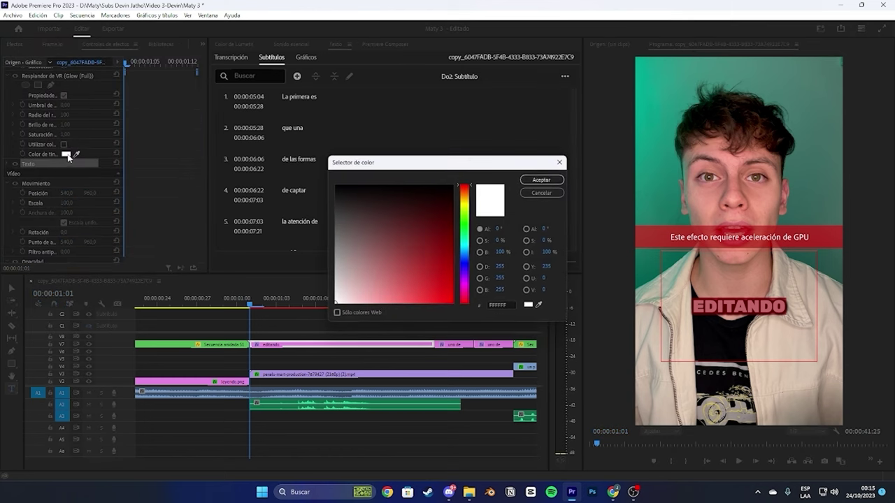
pyautogui.moveTo(412, 236); pyautogui.dragTo(492, 336)
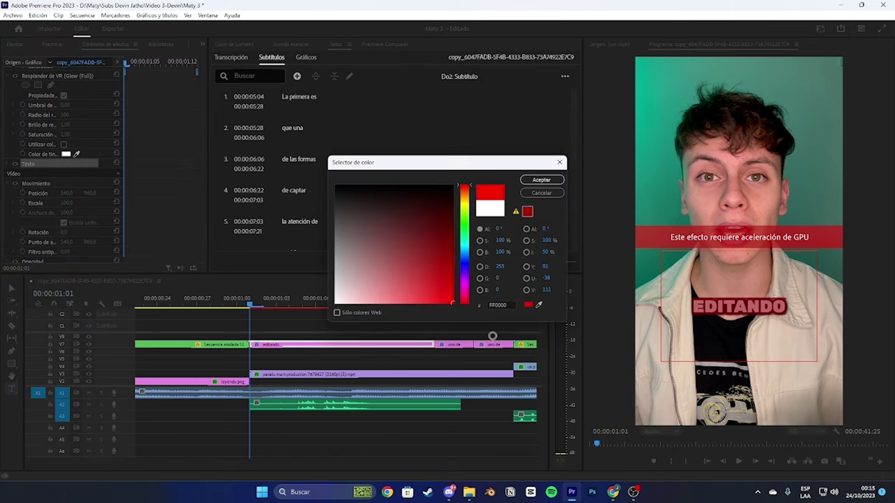
pyautogui.click(541, 179)
pyautogui.press('Down')
pyautogui.hotkey('ctrl', 'z')
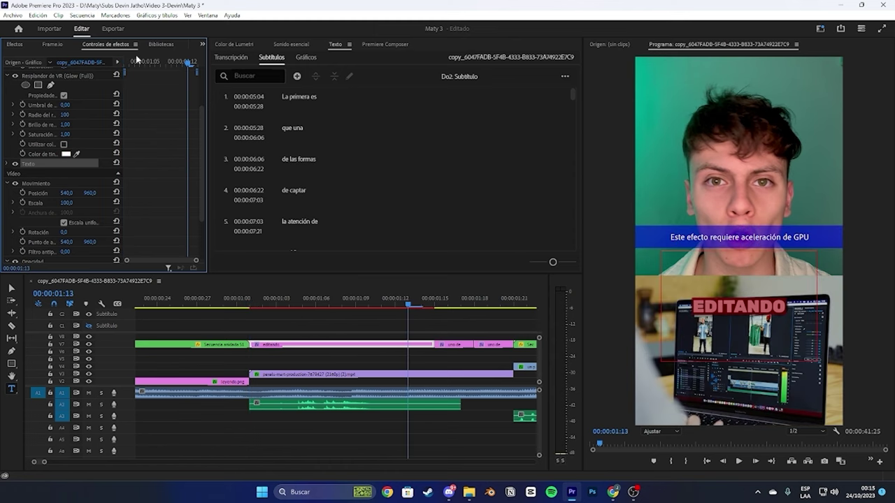
# Step: Change the "editando" caption's text fill color to red FF0000
pyautogui.scroll(-3, 119, 48)
pyautogui.click(114, 48)
pyautogui.scroll(-5, 116, 208)
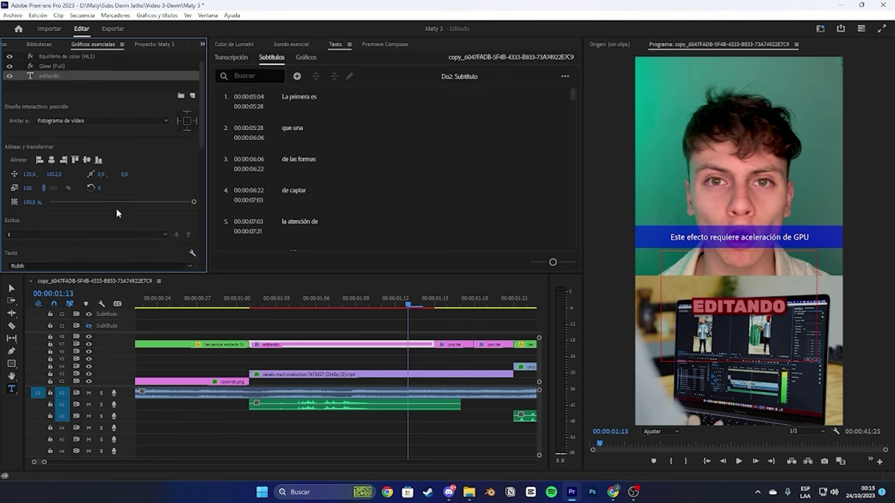
pyautogui.click(32, 193)
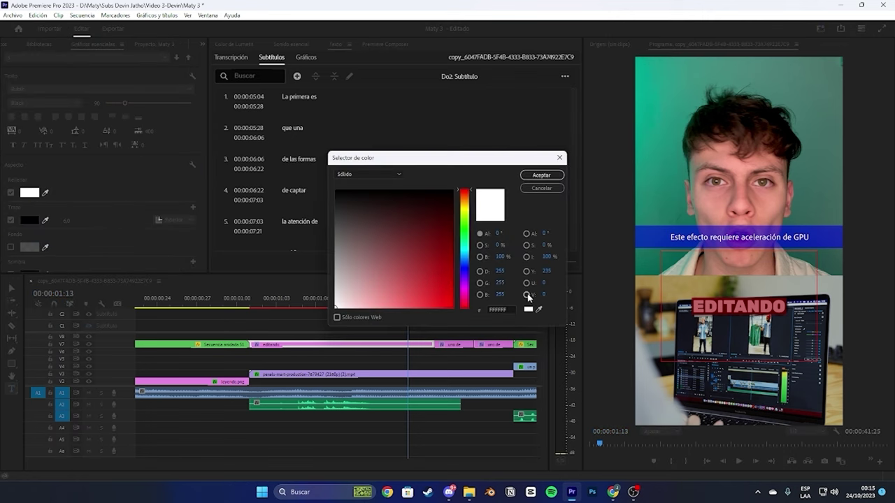
pyautogui.click(527, 309)
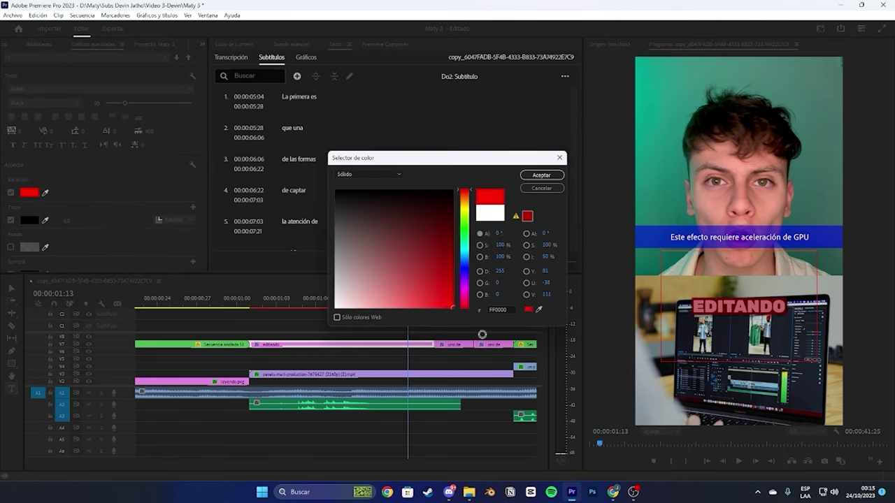
pyautogui.click(540, 175)
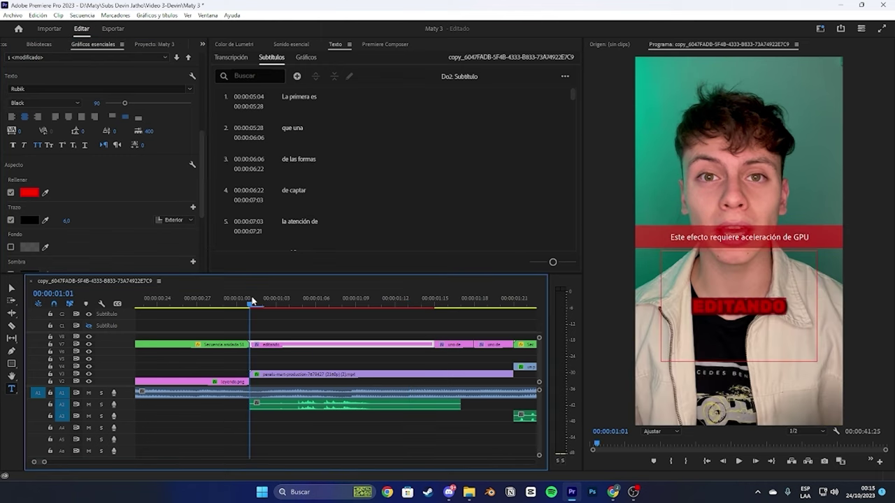
# Step: Scrub through the "editando" caption to 00:00:01:08 to check how its fill color shifts
pyautogui.press('Right')
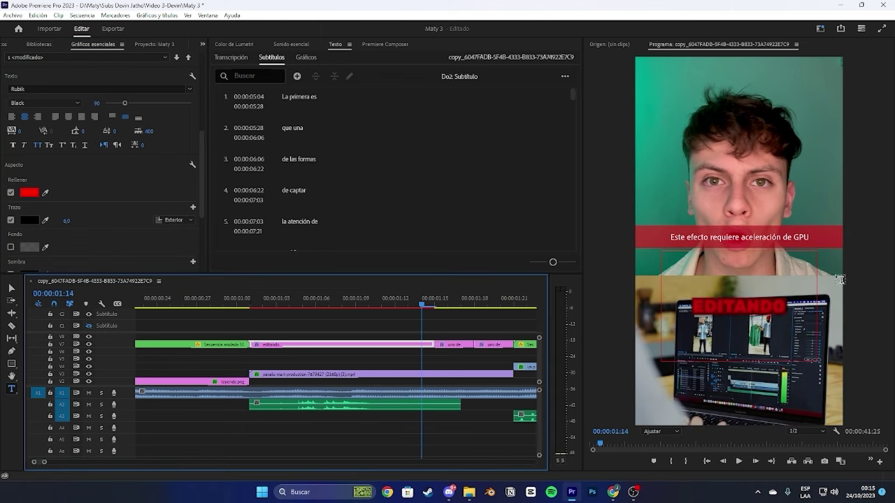
pyautogui.press('v')
pyautogui.moveTo(422, 303); pyautogui.dragTo(343, 300)
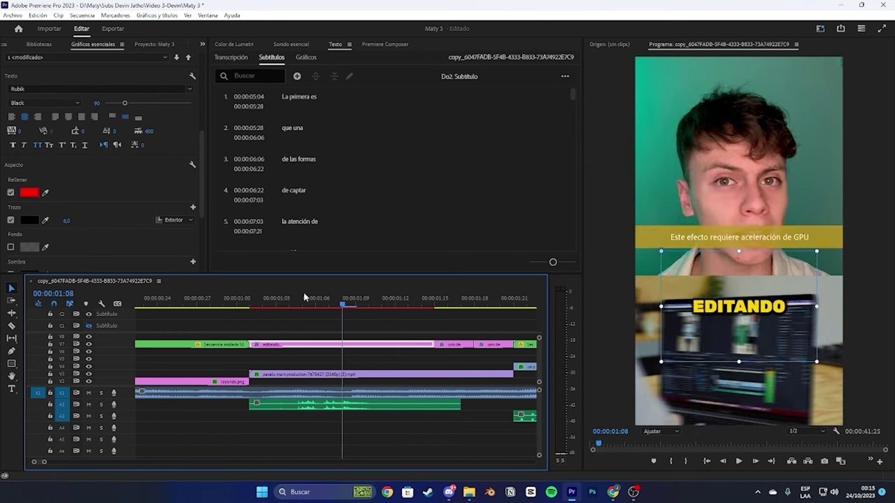
# Step: Disable the Resplandor de VR (Glow (Full)) effect on the "editando" caption
pyautogui.click(56, 44)
pyautogui.hotkey('shift', '7')
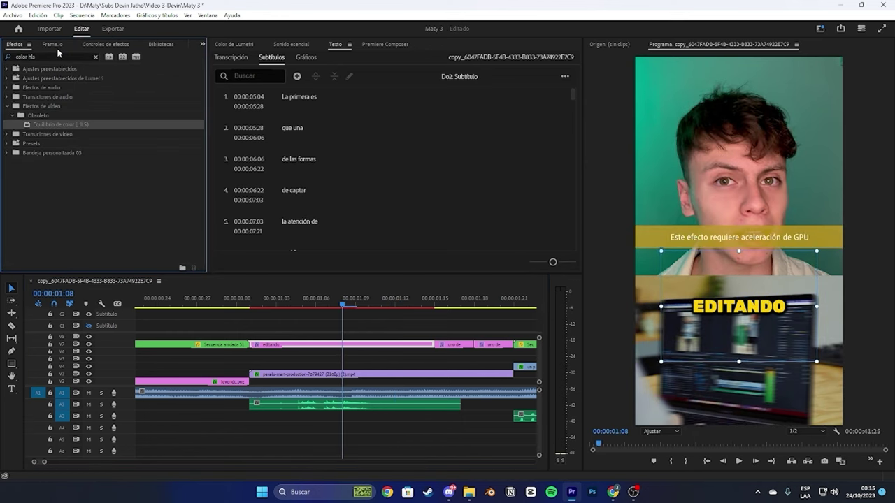
pyautogui.click(88, 45)
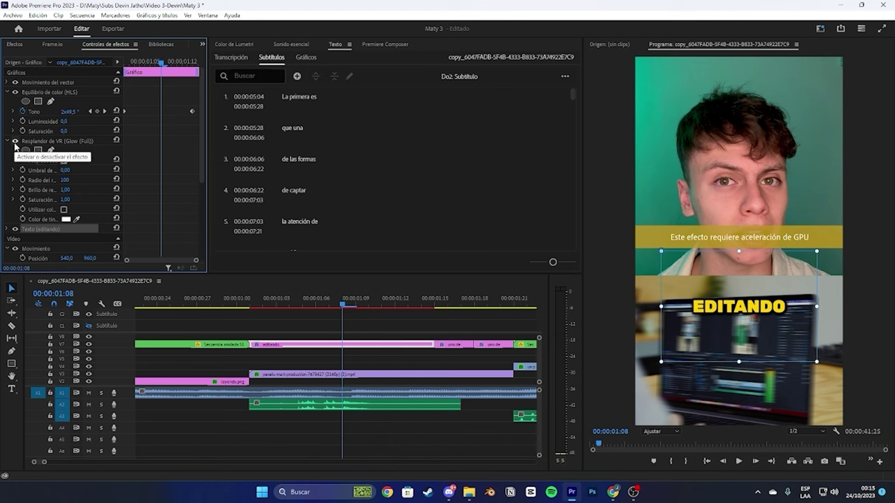
pyautogui.click(14, 142)
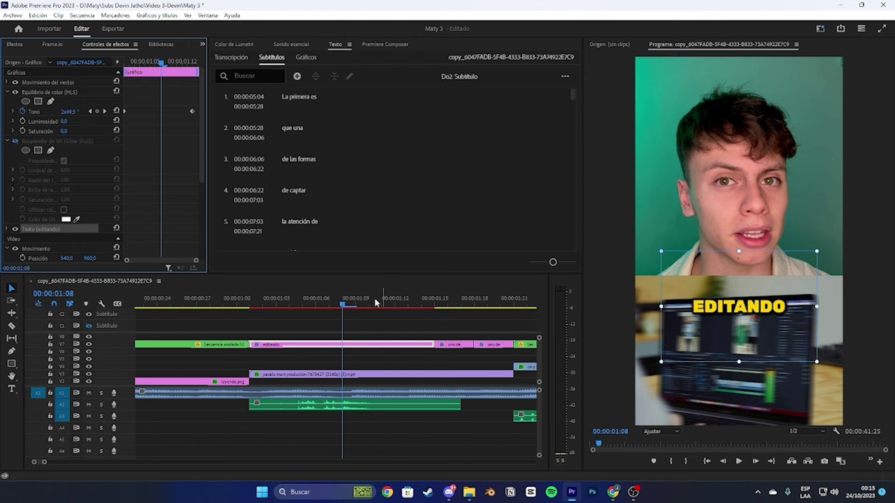
# Step: Play the "editando" caption twice from 00:00:01:01 to check its color cycling without the glow
pyautogui.click(251, 307)
pyautogui.press('space')
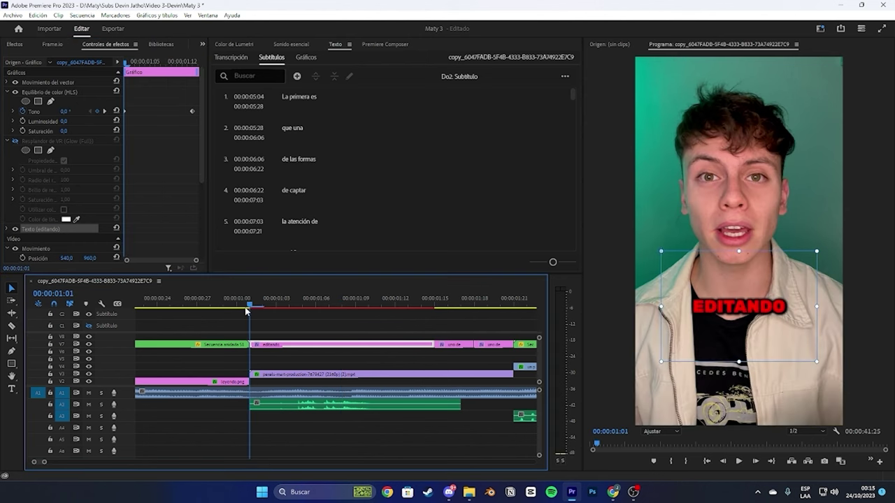
pyautogui.press('space')
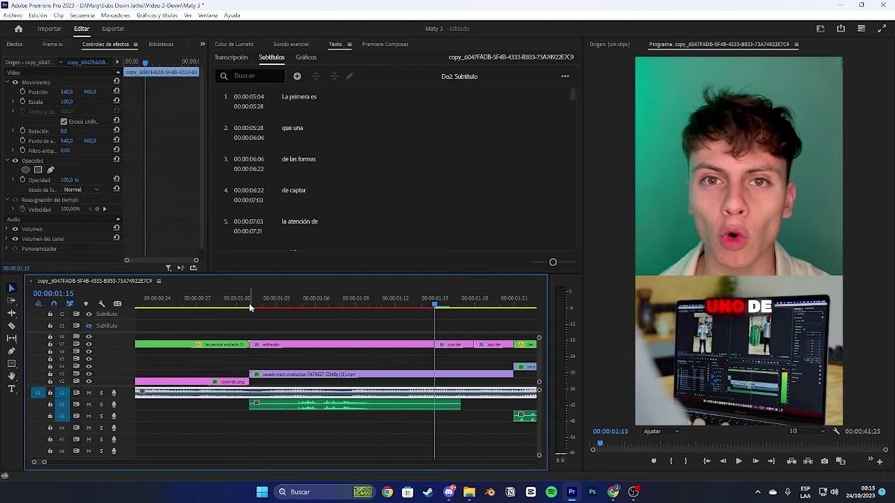
pyautogui.click(250, 308)
pyautogui.press('space')
pyautogui.press('space')
pyautogui.moveTo(43, 465); pyautogui.dragTo(84, 462)
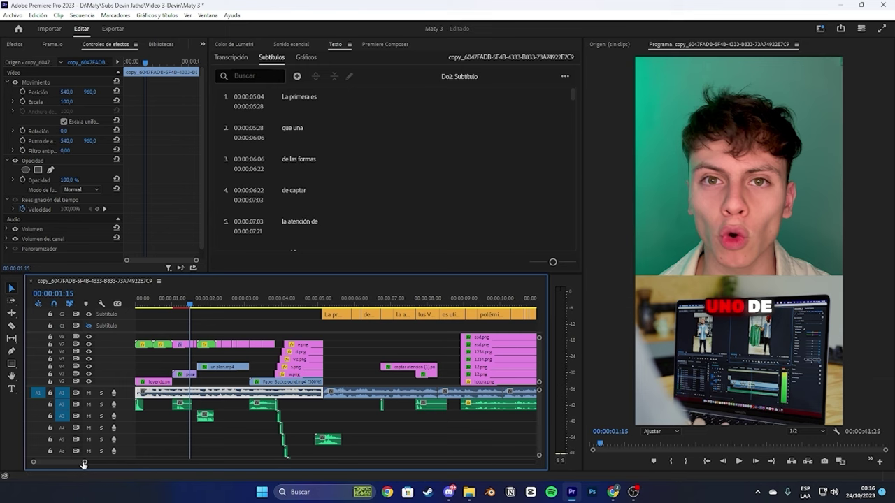
pyautogui.moveTo(84, 464); pyautogui.dragTo(188, 462)
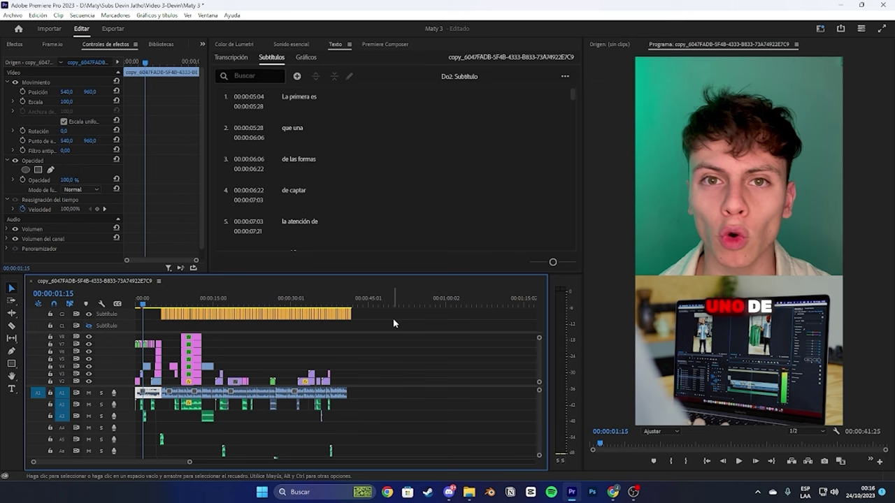
pyautogui.click(12, 15)
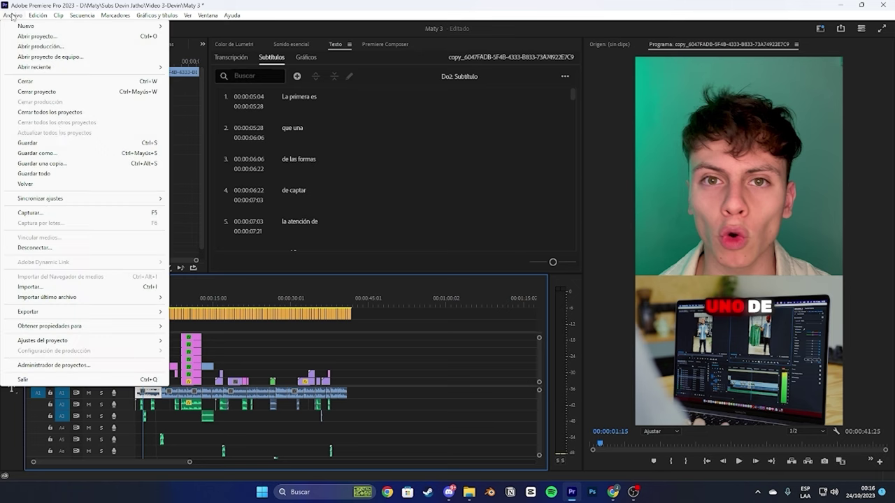
pyautogui.click(387, 325)
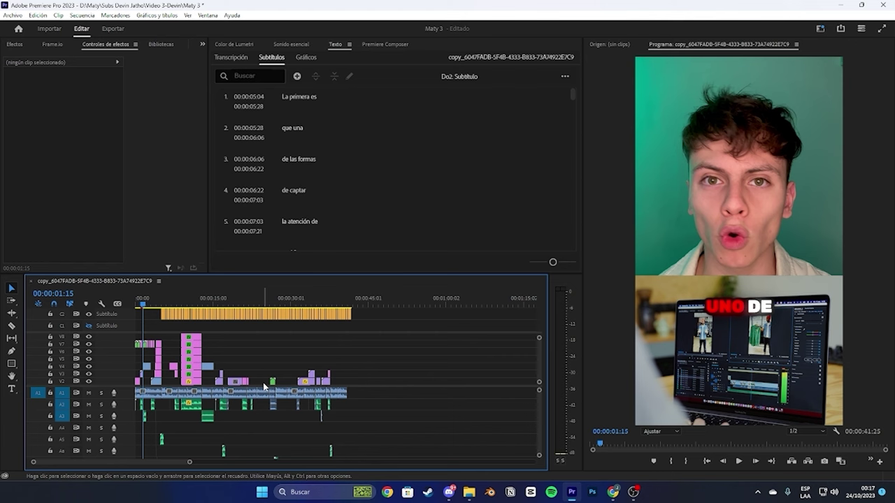
pyautogui.click(152, 305)
pyautogui.click(135, 299)
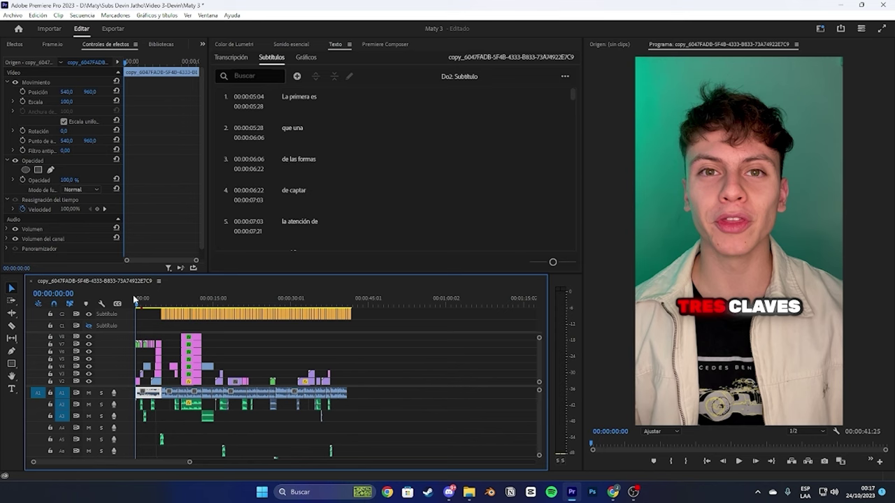
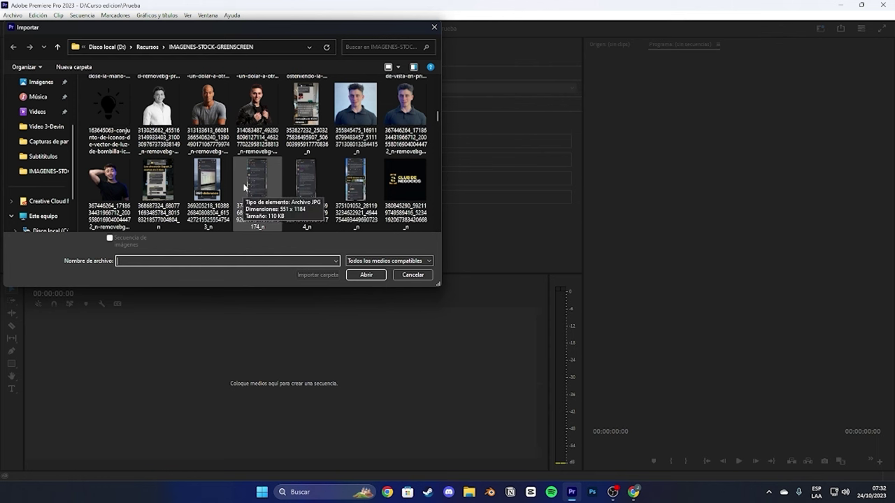
# Step: Import the cut-out portrait of the bald man in a gray T-shirt into the Prueba project and create a sequence from it
pyautogui.scroll(-1, 304, 143)
pyautogui.scroll(1, 304, 143)
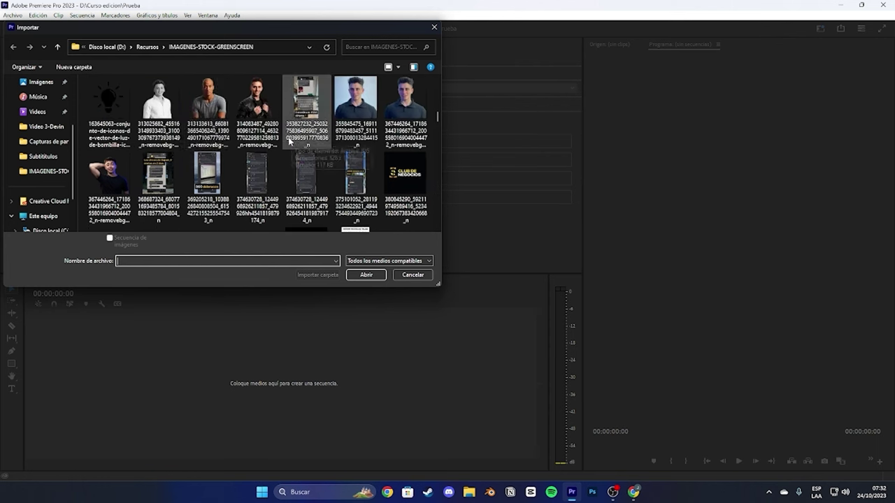
pyautogui.click(208, 105)
pyautogui.click(366, 274)
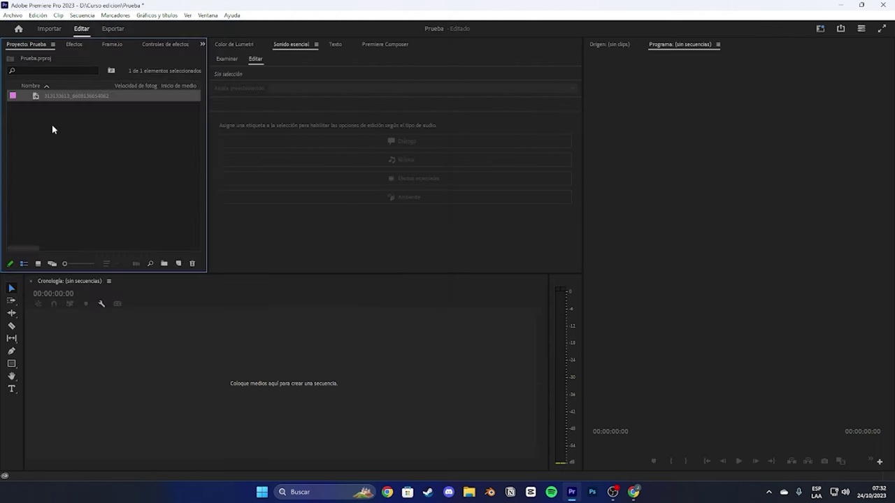
pyautogui.moveTo(52, 100); pyautogui.dragTo(145, 364)
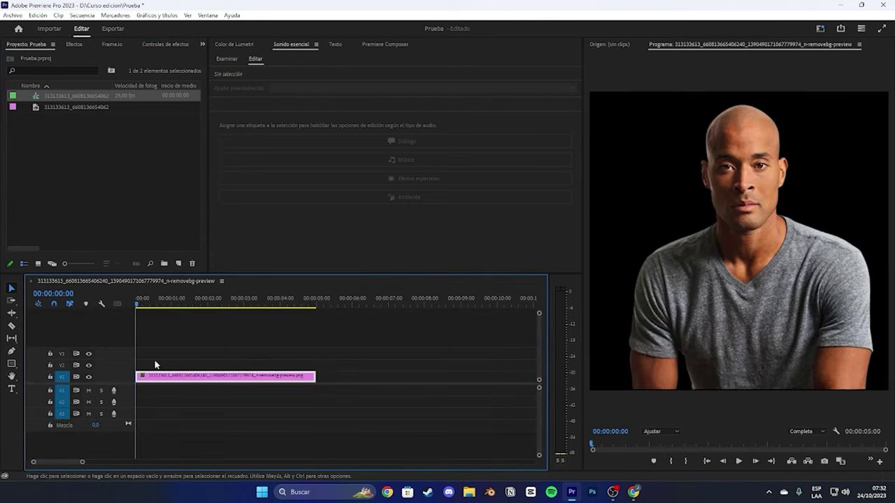
# Step: Set the portrait sequence's frame size to 1080 horizontal by 1920 vertical
pyautogui.click(77, 16)
pyautogui.click(110, 26)
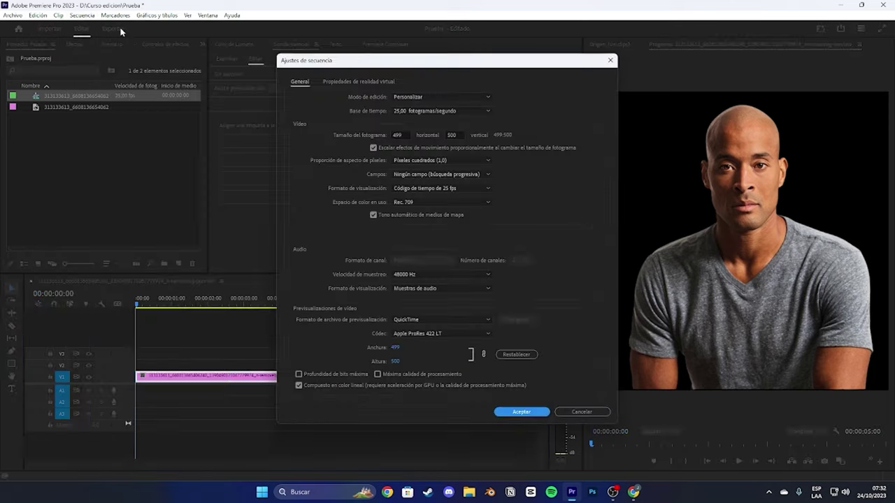
pyautogui.click(403, 134)
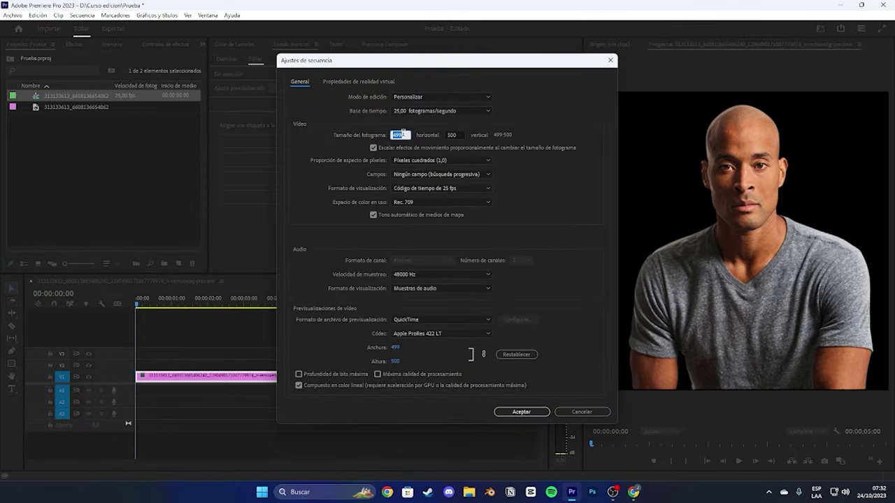
pyautogui.write('1080')
pyautogui.click(453, 134)
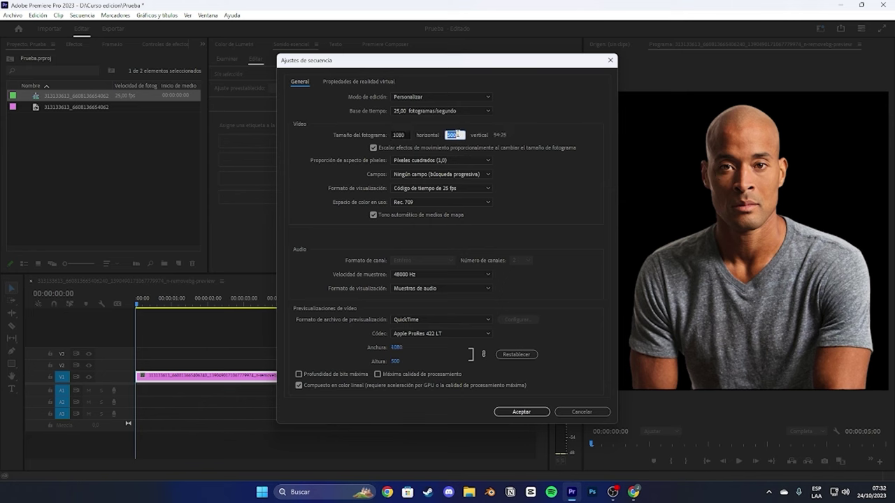
pyautogui.write('1920')
pyautogui.press('Return')
pyautogui.press('Return')
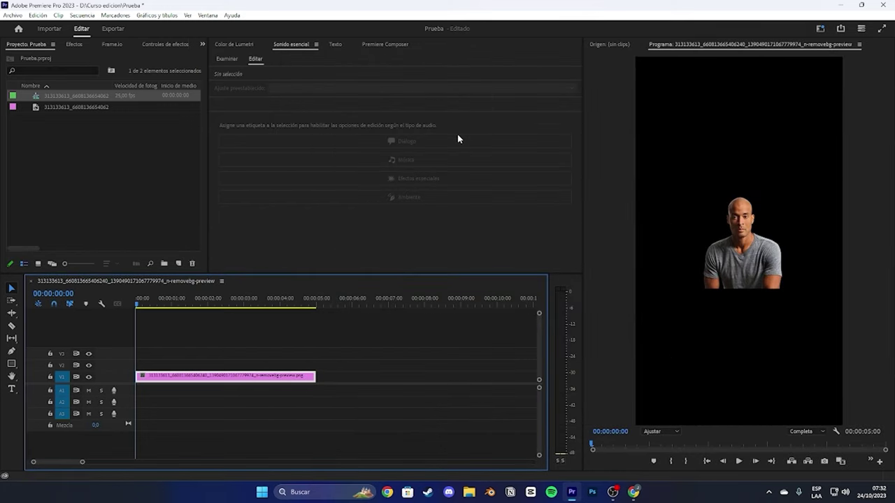
pyautogui.click(64, 163)
pyautogui.doubleClick(64, 163)
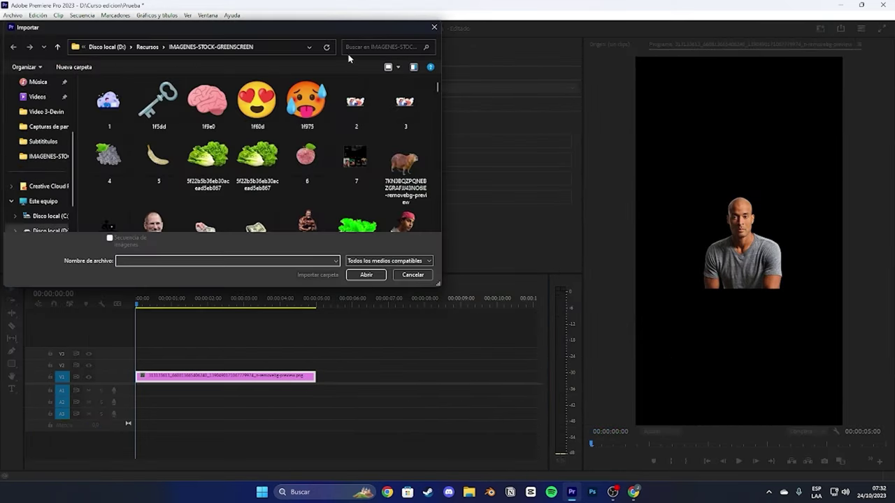
pyautogui.click(428, 30)
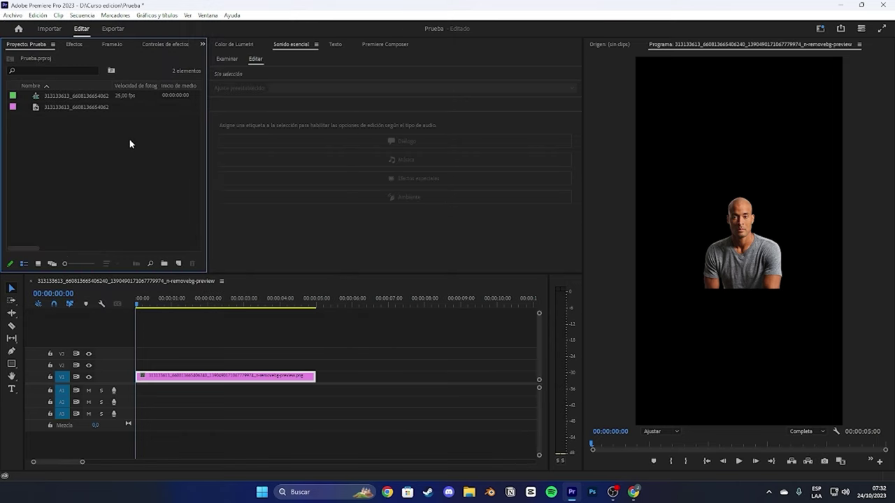
# Step: Animate the portrait clip's Position from 540, 960 at 00:00:00:00 to an X of 201 at 00:00:02:17
pyautogui.click(154, 45)
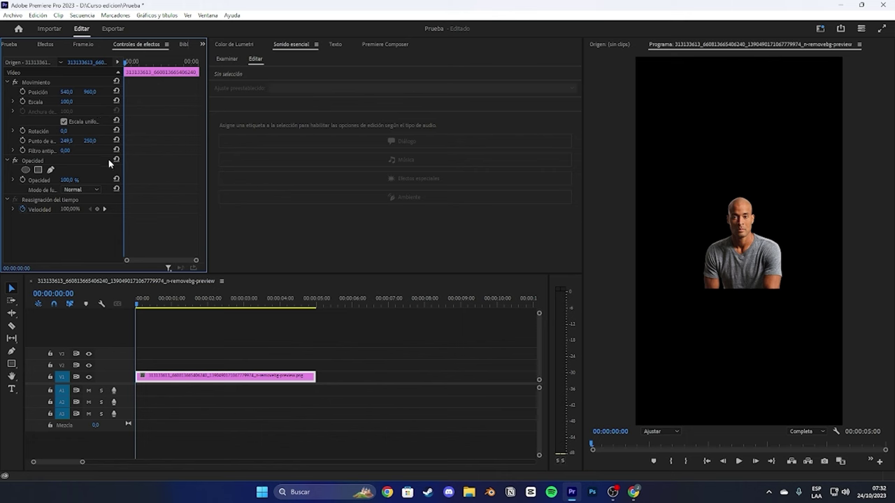
pyautogui.click(23, 92)
pyautogui.moveTo(192, 305); pyautogui.dragTo(232, 306)
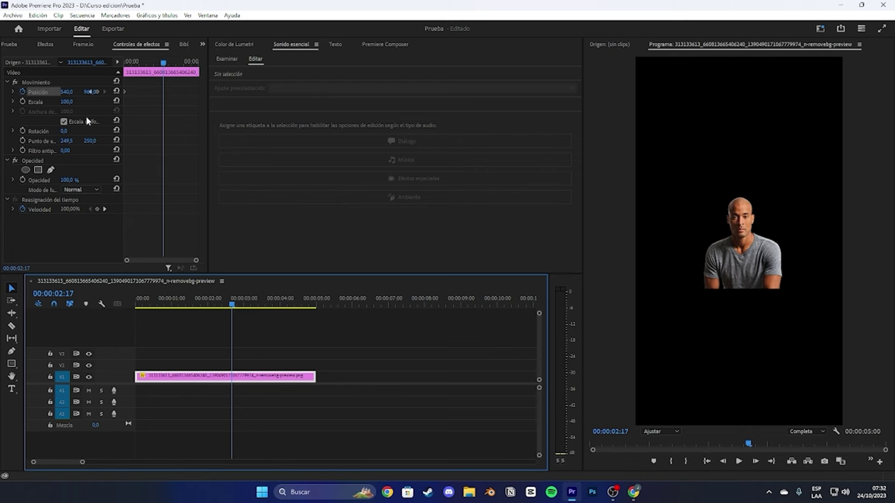
pyautogui.moveTo(68, 91); pyautogui.dragTo(40, 92)
# Step: Play the portrait's sideways Position animation from the start of the sequence
pyautogui.moveTo(191, 314); pyautogui.dragTo(34, 307)
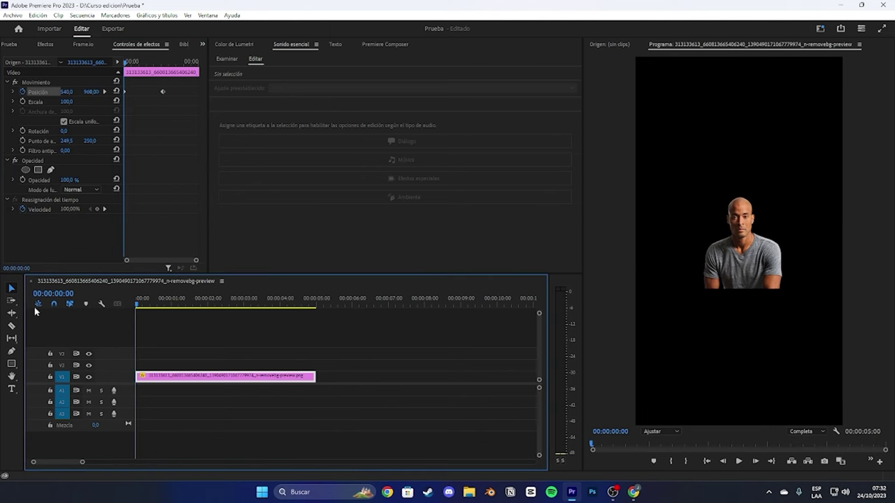
pyautogui.press('space')
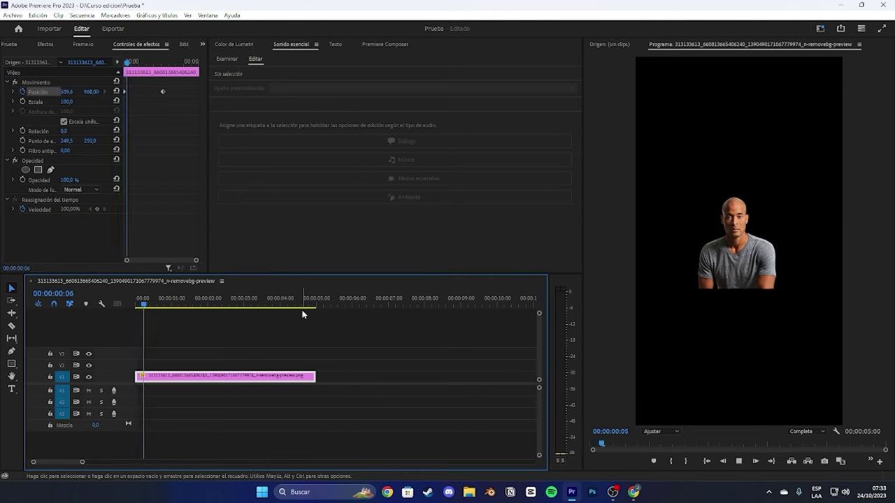
pyautogui.click(139, 70)
pyautogui.press('space')
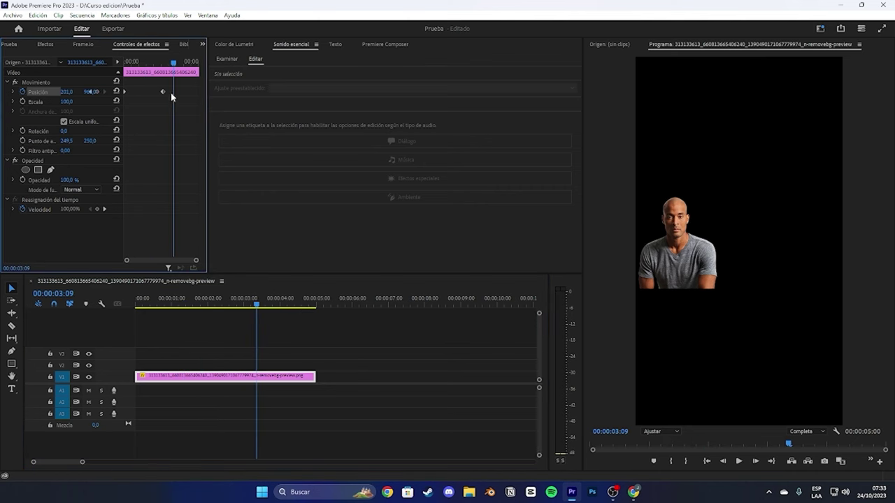
pyautogui.press('Home')
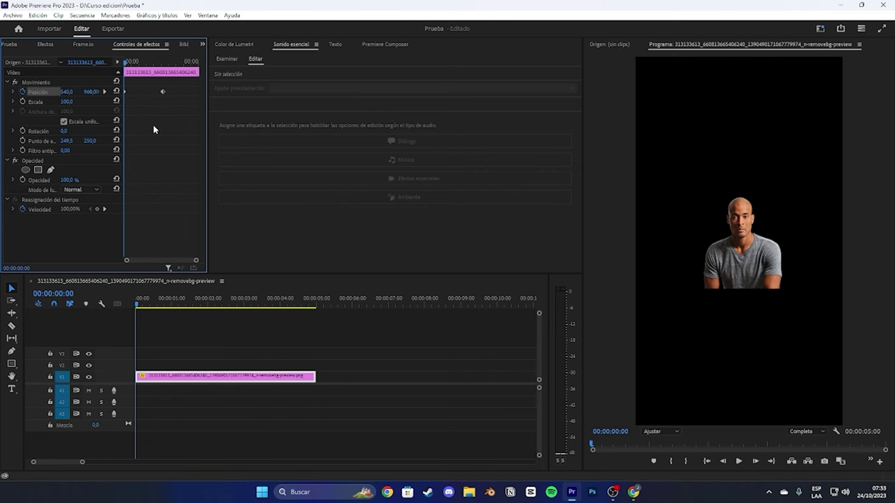
pyautogui.click(44, 45)
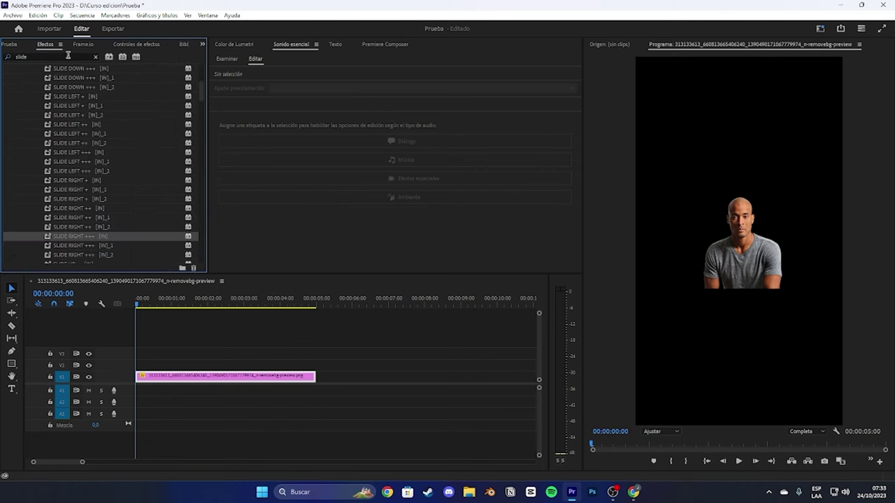
pyautogui.doubleClick(68, 56)
pyautogui.press('BackSpace')
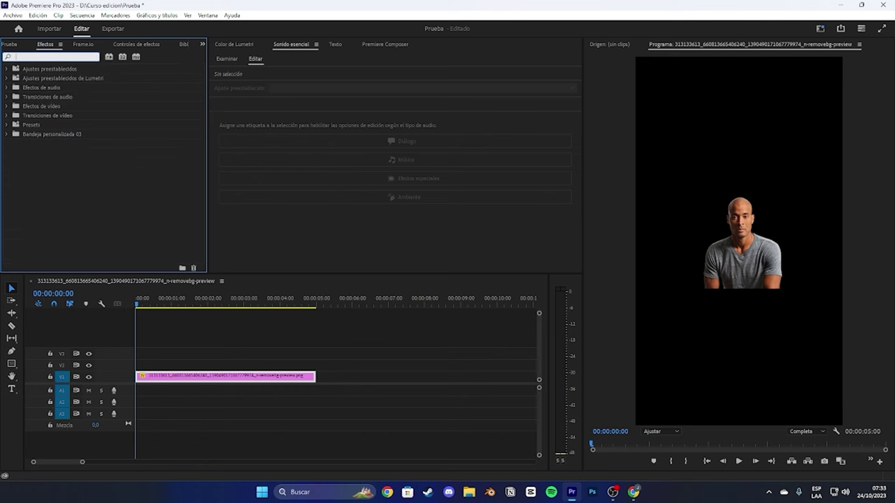
pyautogui.write('des')
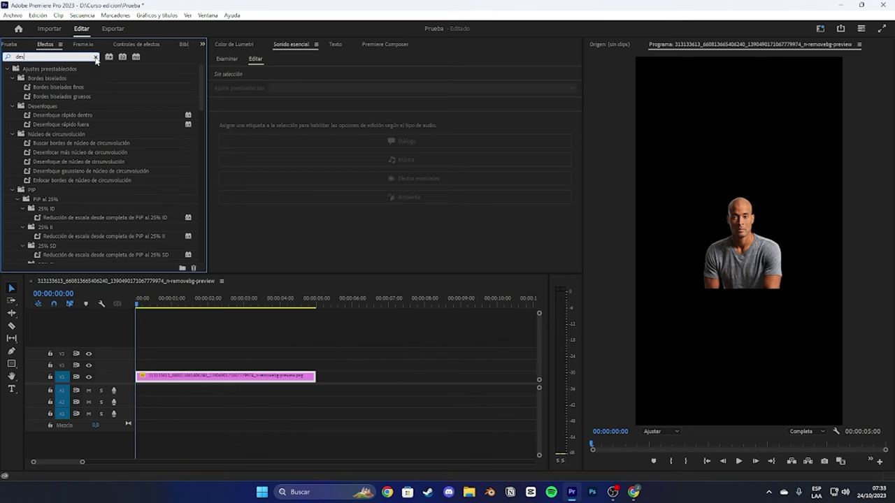
pyautogui.click(96, 57)
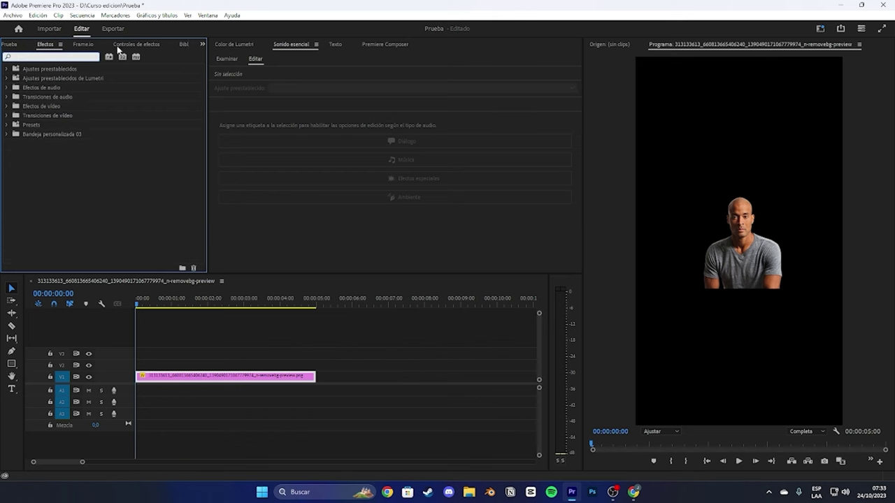
pyautogui.click(117, 46)
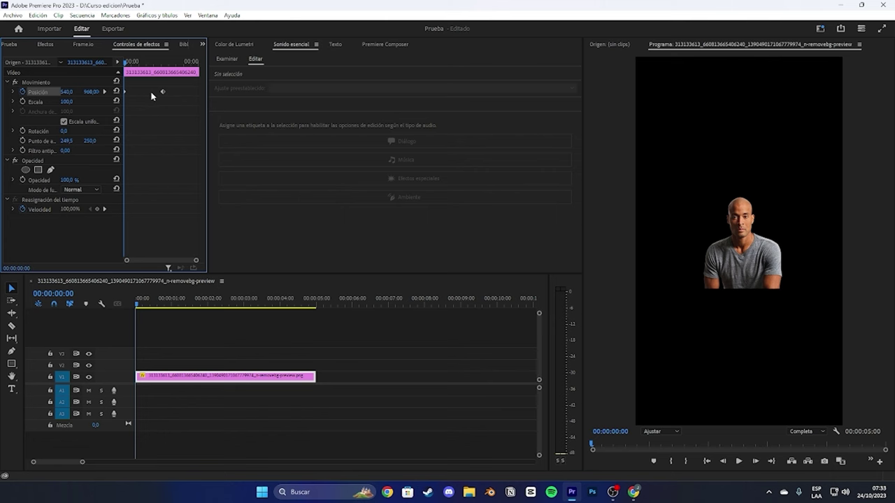
# Step: Add an intermediate Position keyframe at 00:00:01:07 that raises the portrait, and play the animation from the start
pyautogui.moveTo(123, 61); pyautogui.dragTo(144, 63)
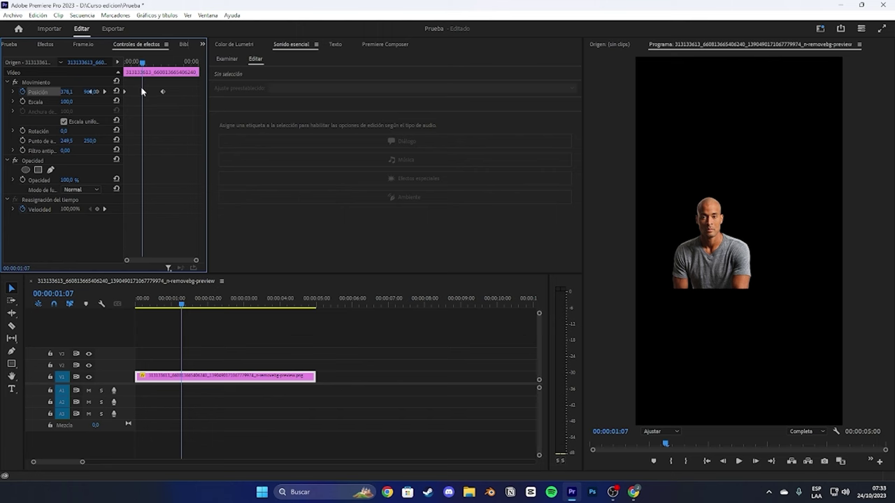
pyautogui.moveTo(91, 91); pyautogui.dragTo(32, 92)
pyautogui.press('Home')
pyautogui.press('space')
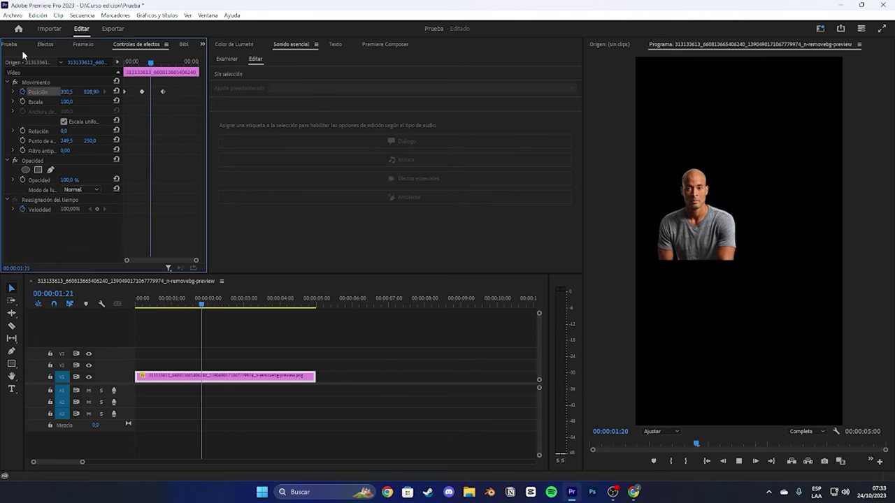
pyautogui.press('space')
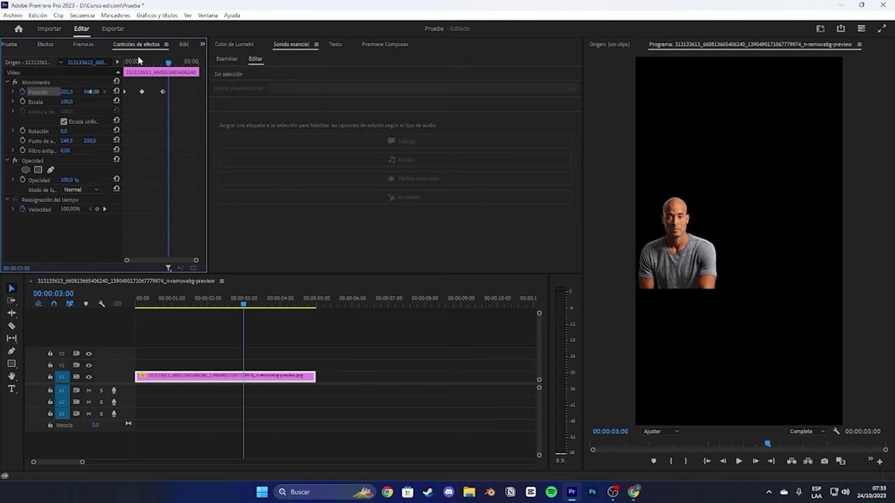
# Step: Replay the portrait's movement briefly from the start and undo all of its Position keyframes
pyautogui.press('Home')
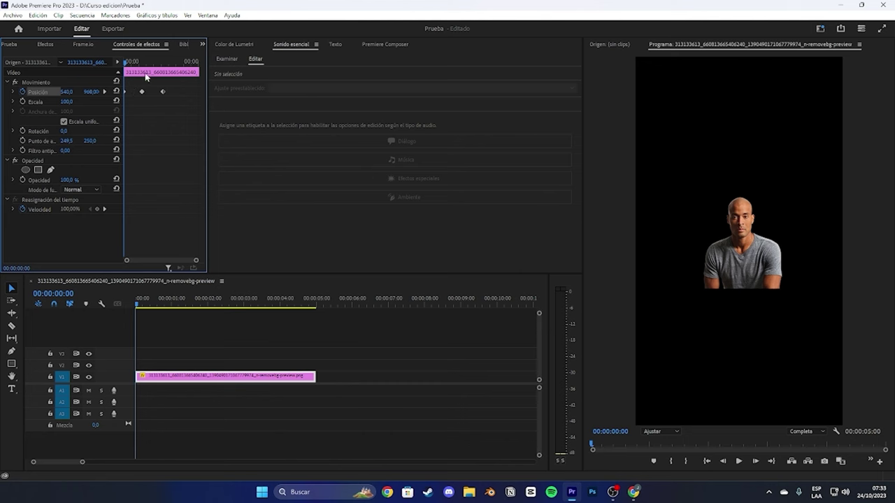
pyautogui.press('space')
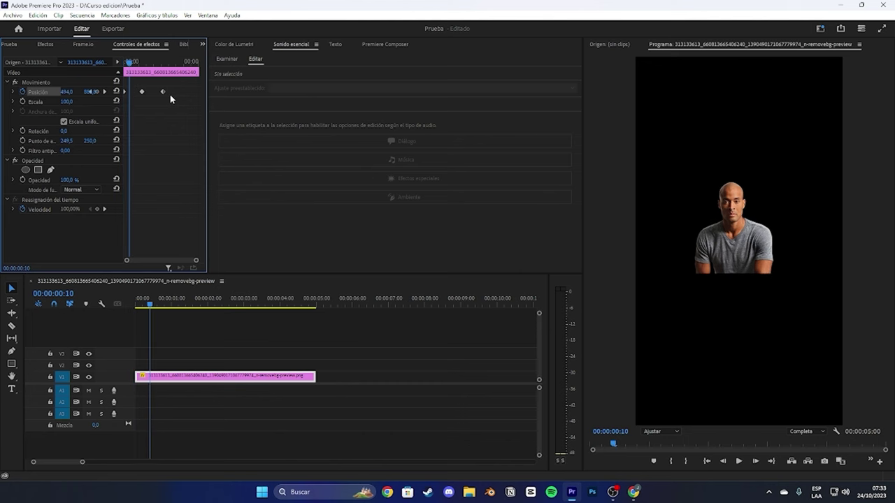
pyautogui.press('space')
pyautogui.hotkey('ctrl', 'z')
pyautogui.press('Home')
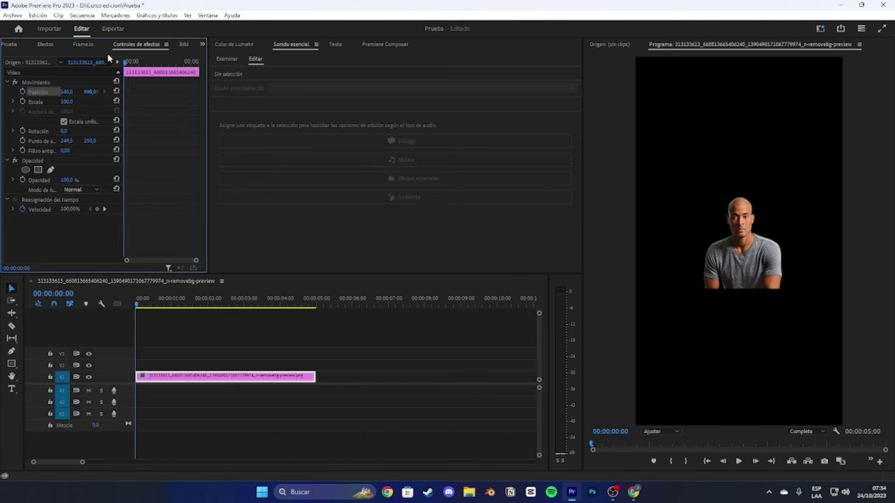
# Step: Move the portrait out of view below the frame at X 566.7 and set a starting Position keyframe at 00:00:00:00
pyautogui.click(758, 274)
pyautogui.click(741, 253)
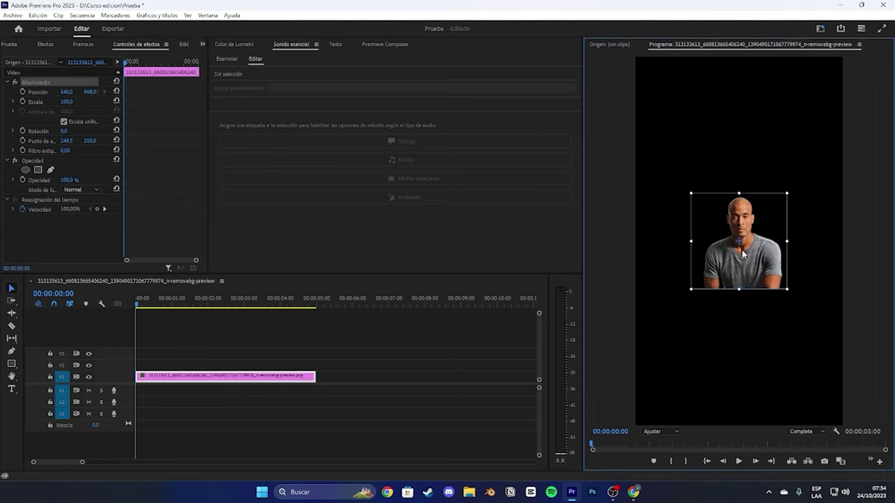
pyautogui.moveTo(741, 250); pyautogui.dragTo(753, 492)
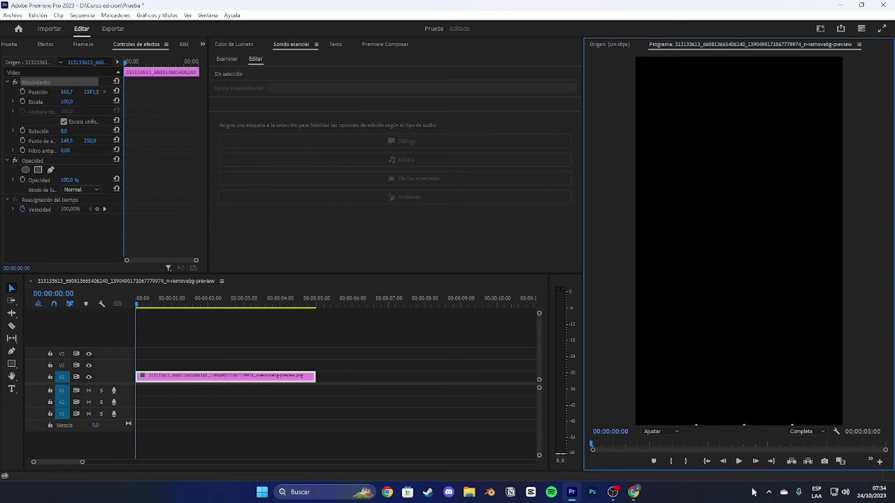
pyautogui.click(21, 95)
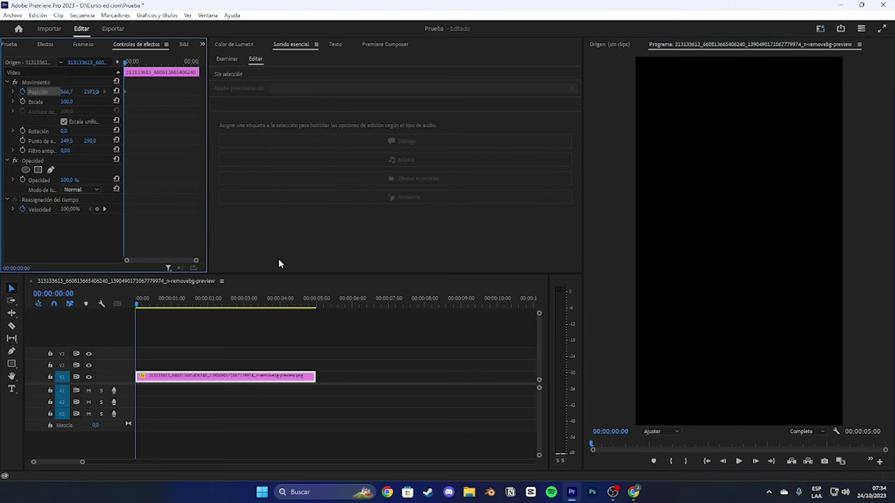
# Step: Add a Position keyframe at 00:00:00:11 that raises the portrait vertically into the lower part of the frame
pyautogui.click(151, 311)
pyautogui.click(735, 412)
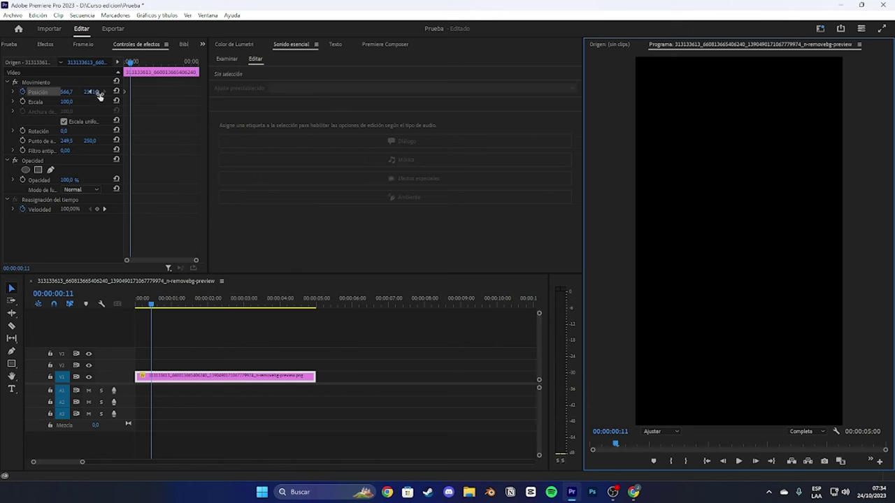
pyautogui.moveTo(90, 91); pyautogui.dragTo(73, 100)
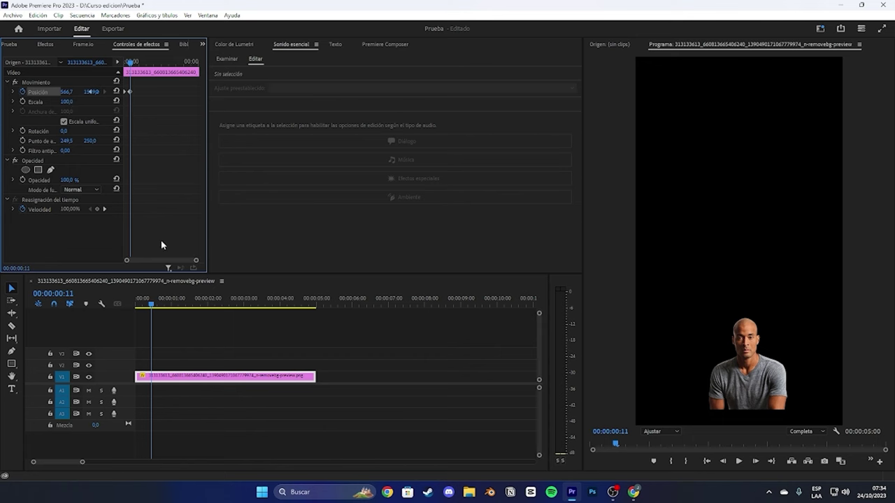
# Step: Play the portrait's rise from below the frame twice from the start of the sequence
pyautogui.click(85, 314)
pyautogui.press('Home')
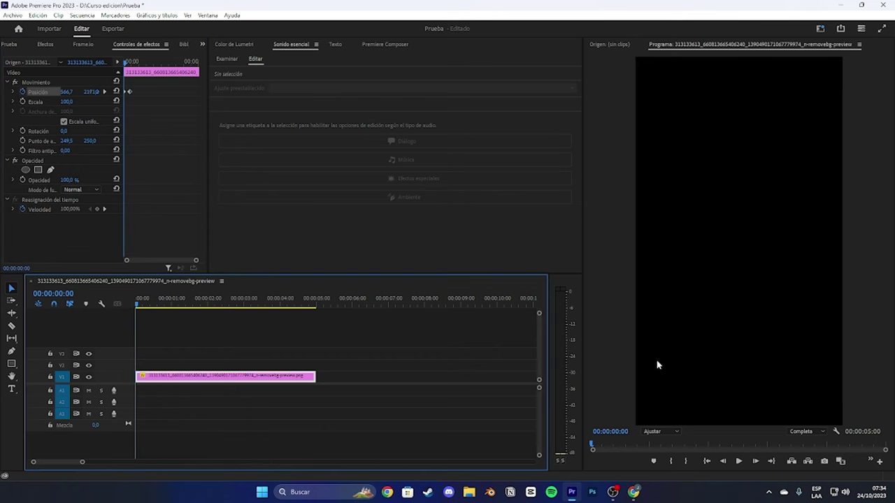
pyautogui.press('space')
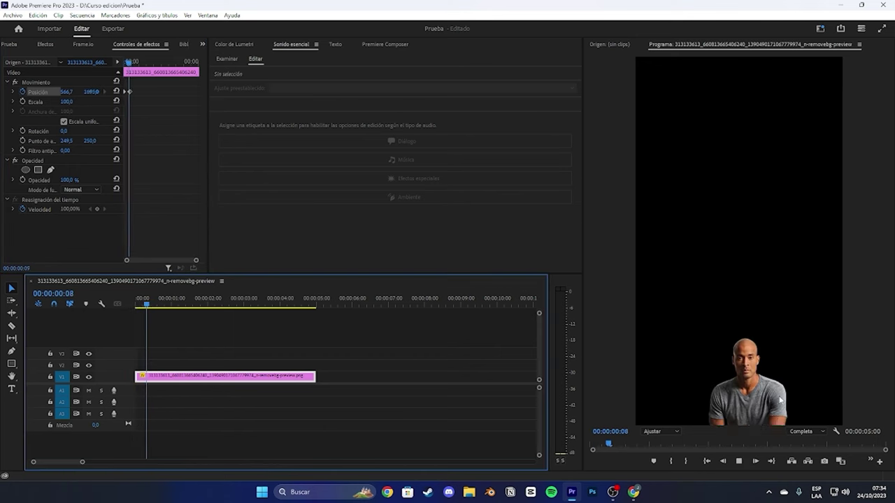
pyautogui.press('space')
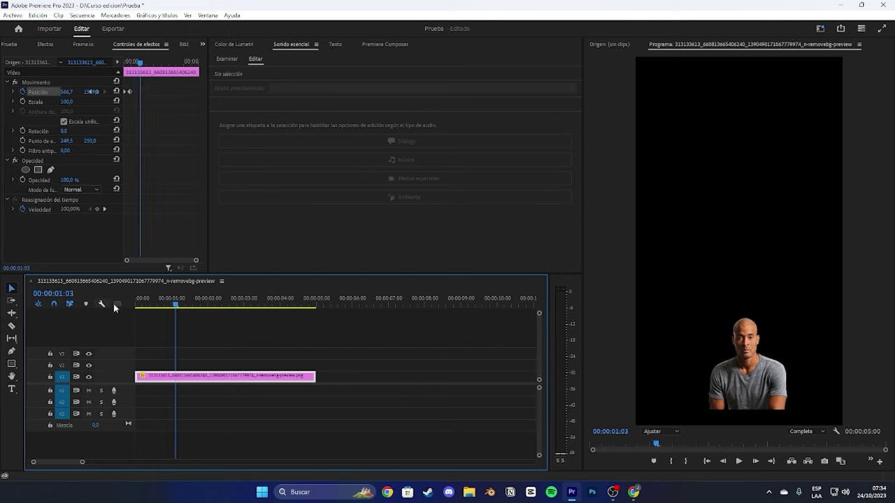
pyautogui.press('Home')
pyautogui.press('space')
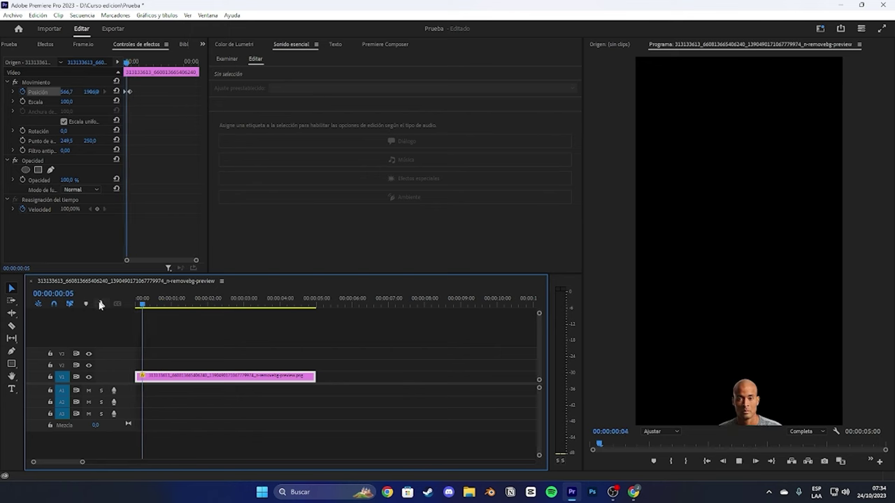
pyautogui.press('space')
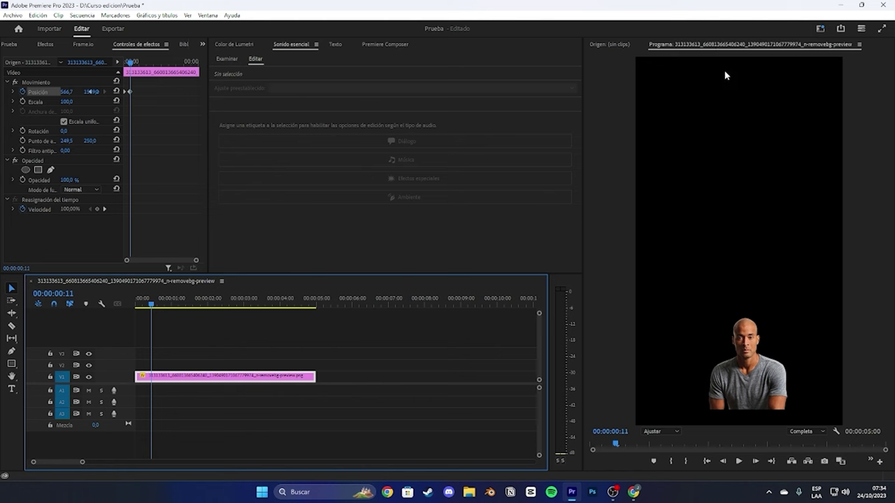
# Step: Shift the portrait sideways to X 452.6 at the 00:00:00:11 Position keyframe
pyautogui.click(760, 372)
pyautogui.moveTo(722, 378); pyautogui.dragTo(700, 378)
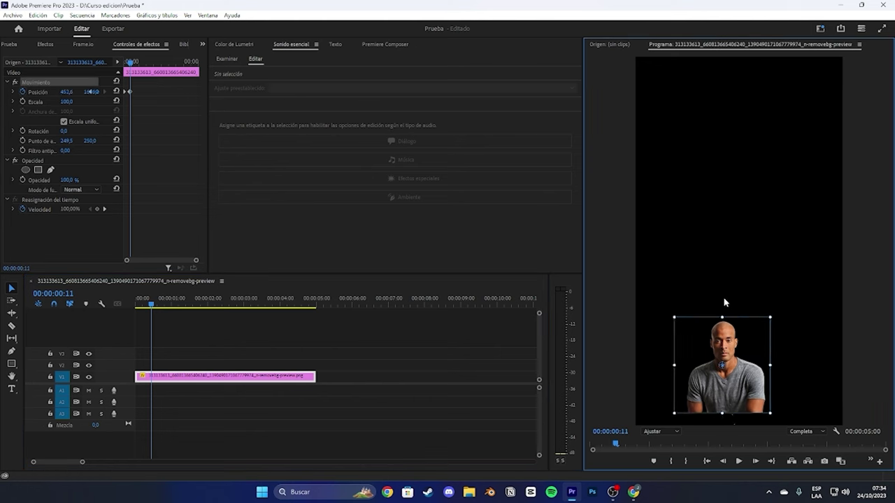
pyautogui.click(721, 311)
# Step: Try rotating the portrait to 47.3° and moving it higher in the frame, and undo both changes
pyautogui.click(734, 362)
pyautogui.moveTo(720, 316); pyautogui.dragTo(765, 328)
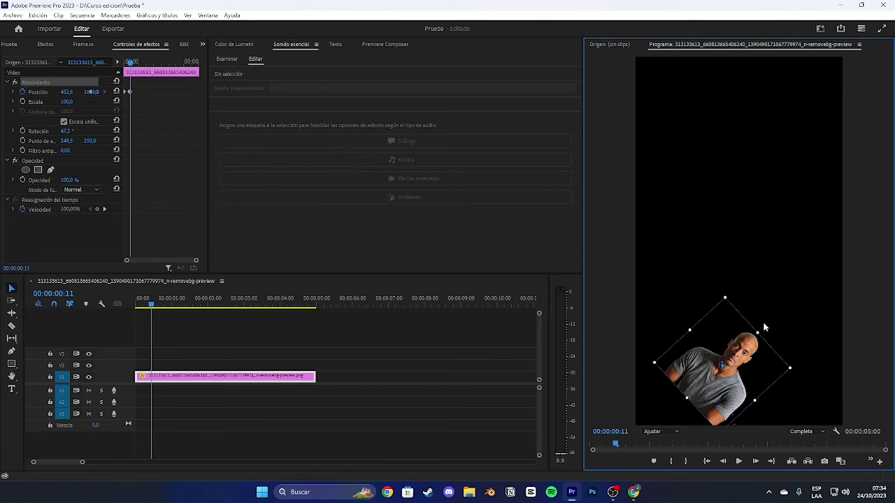
pyautogui.moveTo(715, 380); pyautogui.dragTo(734, 338)
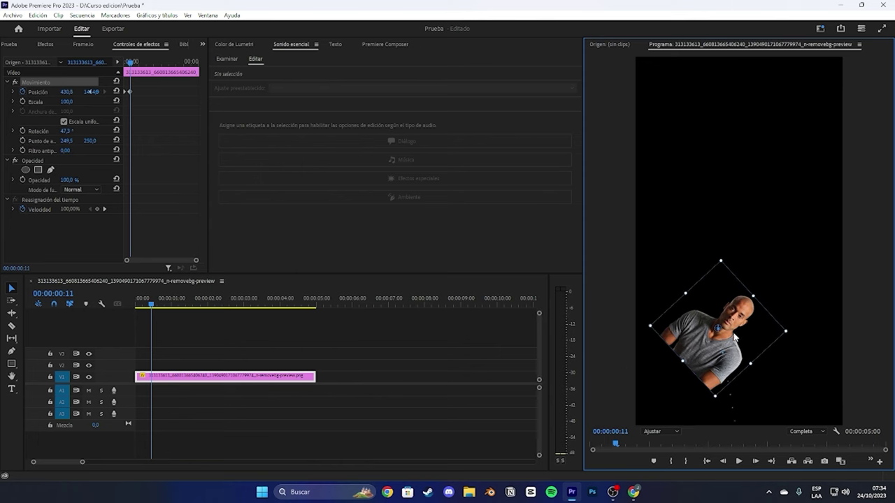
pyautogui.hotkey('ctrl', 'z')
pyautogui.hotkey('ctrl', 'z')
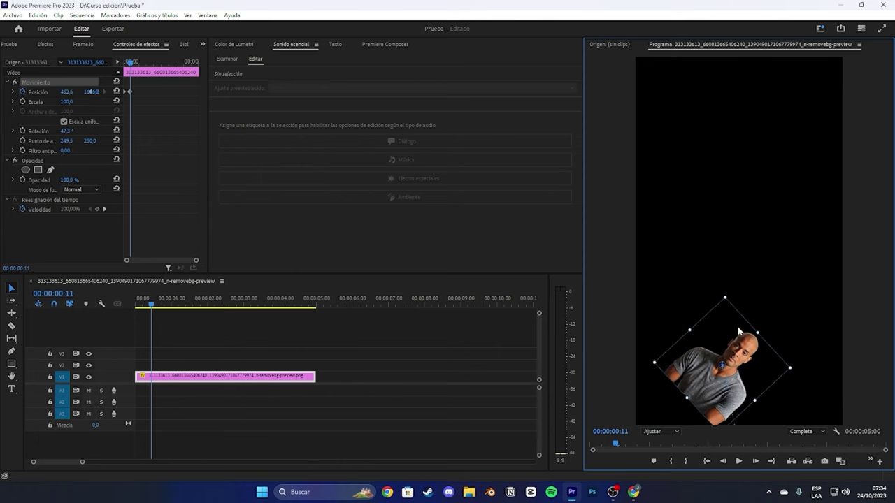
pyautogui.hotkey('ctrl', 'z')
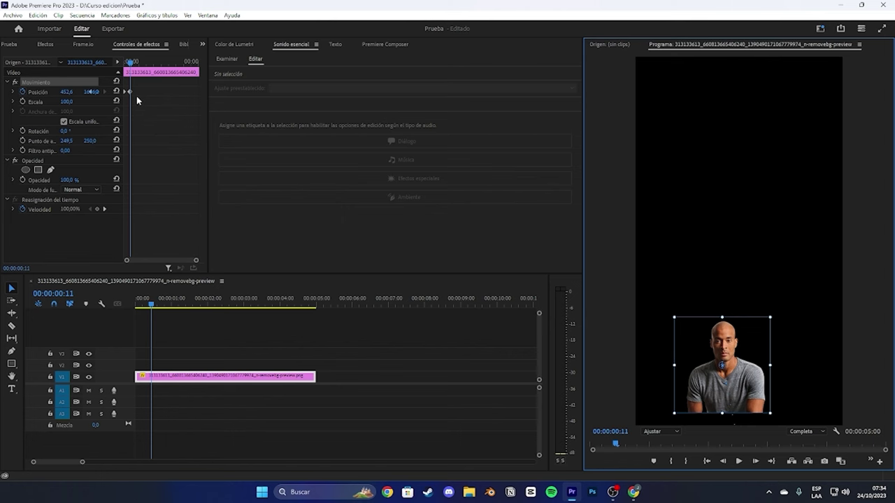
# Step: Restart the portrait's animation with Position and Scale keyframes at the start of the clip, with Scale at 100
pyautogui.click(22, 101)
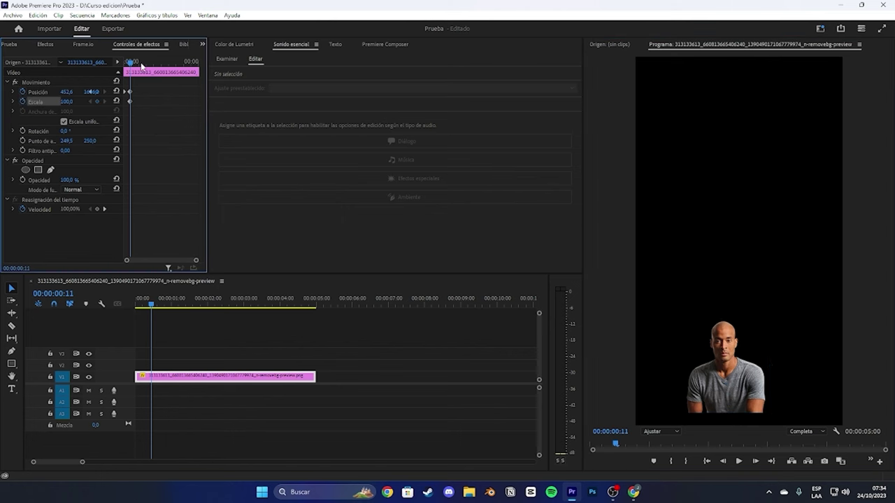
pyautogui.moveTo(130, 63); pyautogui.dragTo(97, 66)
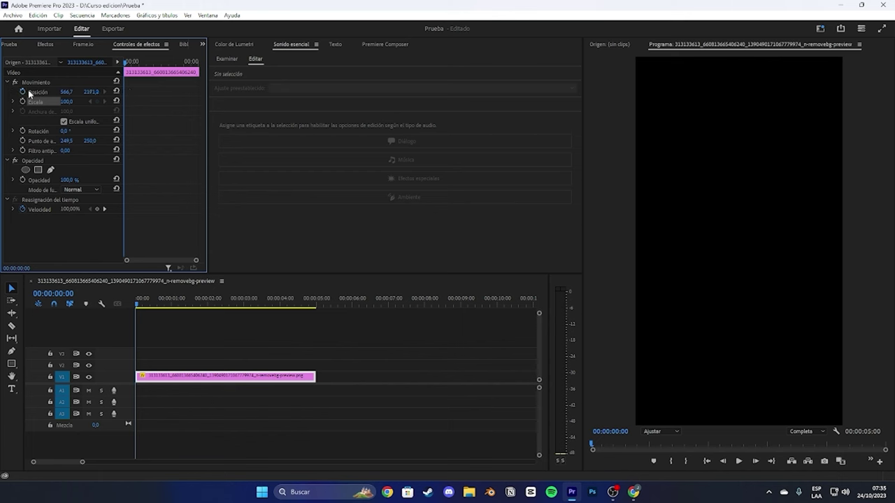
pyautogui.click(133, 63)
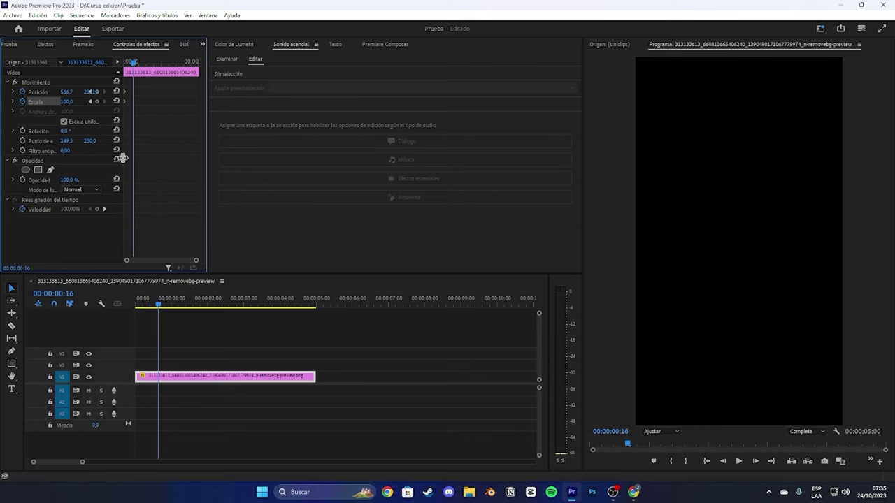
# Step: At 00:00:00:16, raise the portrait vertically into the lower part of the frame and set its Scale to 132
pyautogui.moveTo(92, 91); pyautogui.dragTo(89, 92)
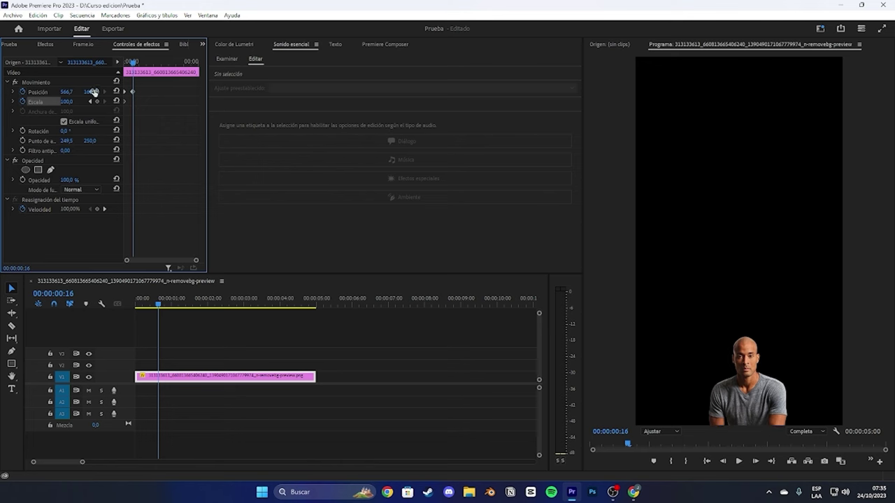
pyautogui.click(67, 102)
pyautogui.write('132')
pyautogui.press('Return')
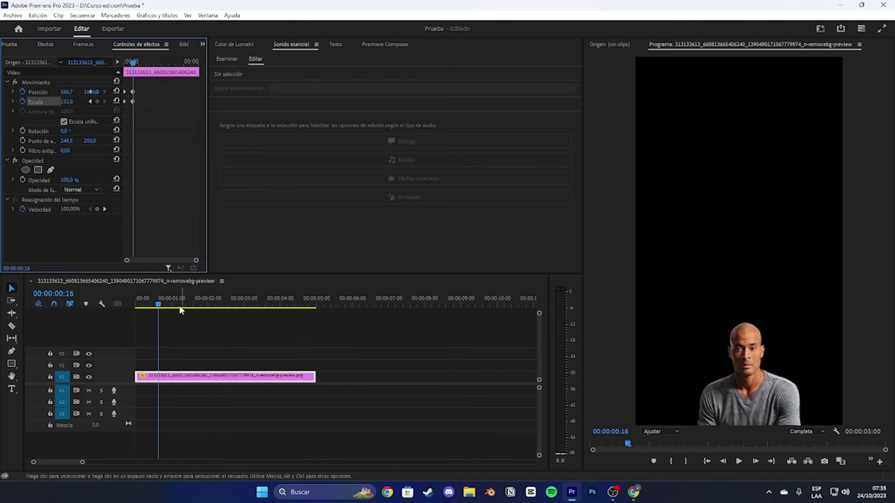
# Step: Play the portrait's combined rise and enlargement from the start of the sequence
pyautogui.click(67, 279)
pyautogui.press('Home')
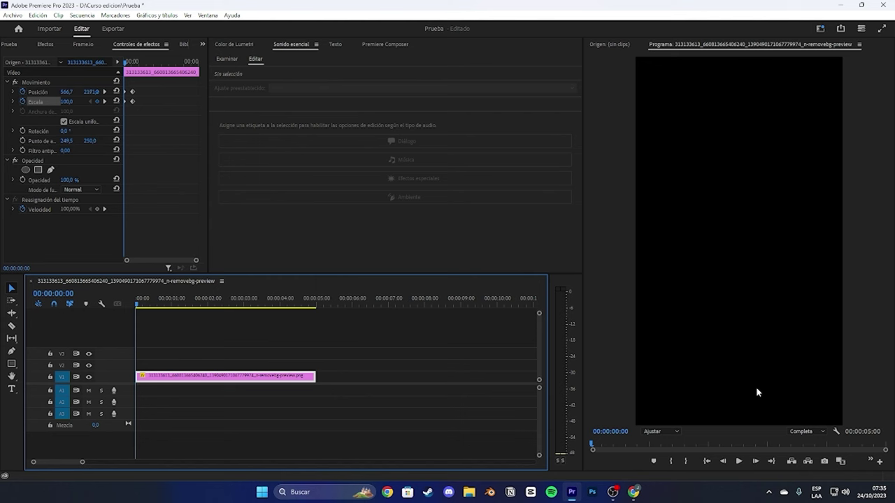
pyautogui.press('space')
pyautogui.press('space')
pyautogui.press('Home')
# Step: Find the Emoji - DropShadow - WHITE preset and apply it to the portrait clip
pyautogui.click(45, 44)
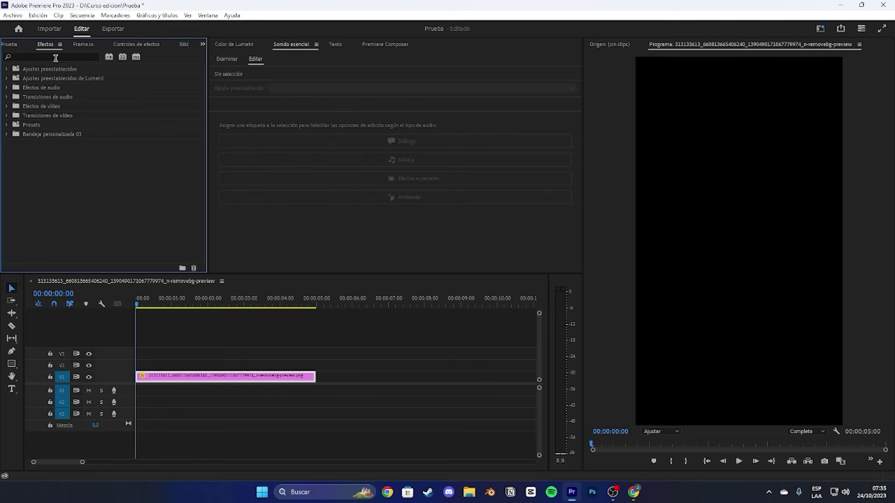
pyautogui.click(56, 56)
pyautogui.write('hite')
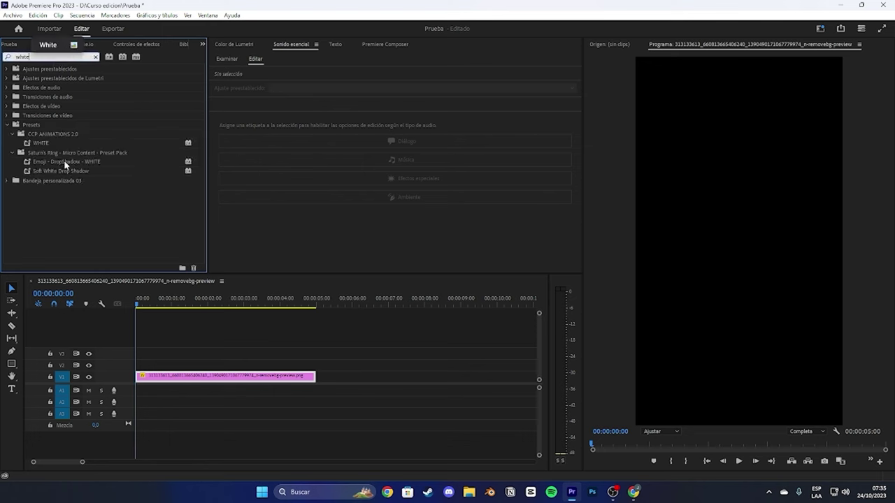
pyautogui.moveTo(65, 163); pyautogui.dragTo(200, 383)
# Step: Play the portrait animation with its white drop shadow and return to the start of the sequence
pyautogui.press('space')
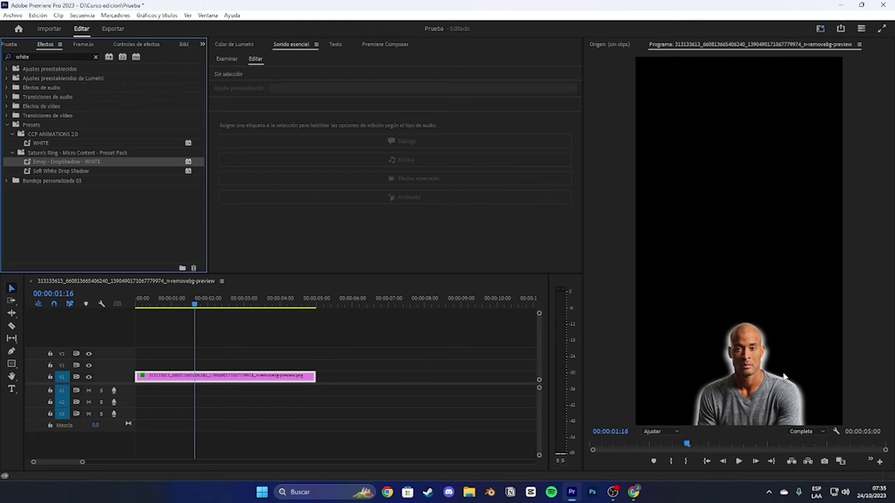
pyautogui.click(217, 312)
pyautogui.press('Home')
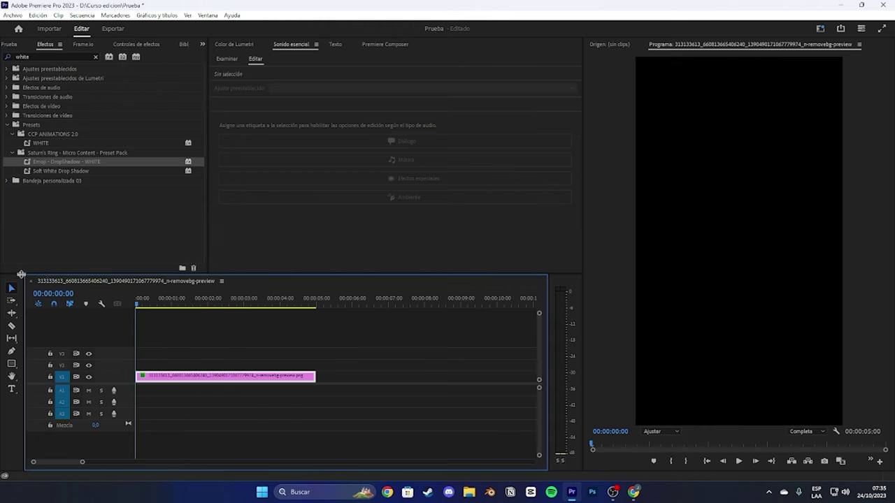
# Step: Import pexels-pixabay-260352 from Descargas and place it on track V2 at the start of the sequence
pyautogui.click(12, 44)
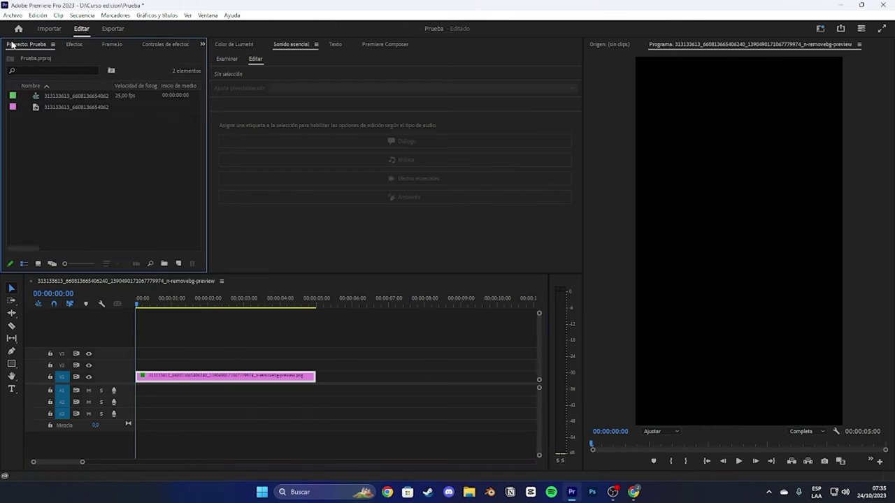
pyautogui.doubleClick(49, 126)
pyautogui.scroll(2, 56, 121)
pyautogui.click(67, 126)
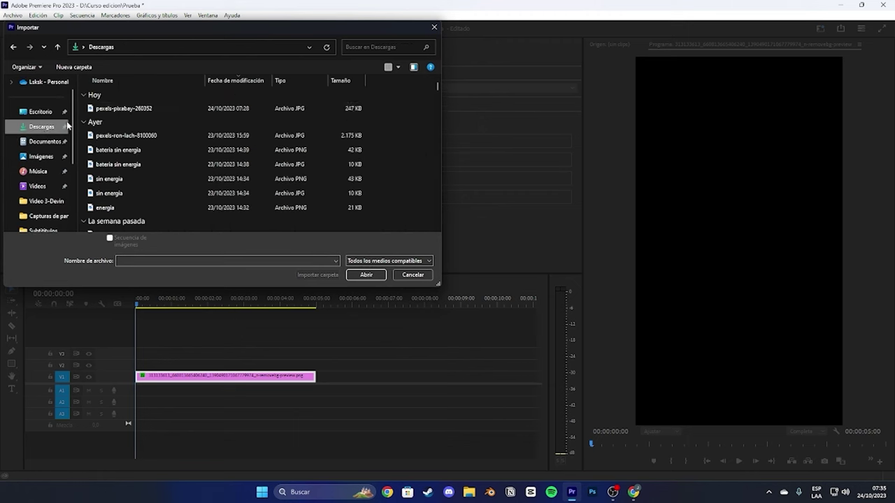
pyautogui.click(124, 109)
pyautogui.click(378, 274)
pyautogui.moveTo(23, 117); pyautogui.dragTo(128, 362)
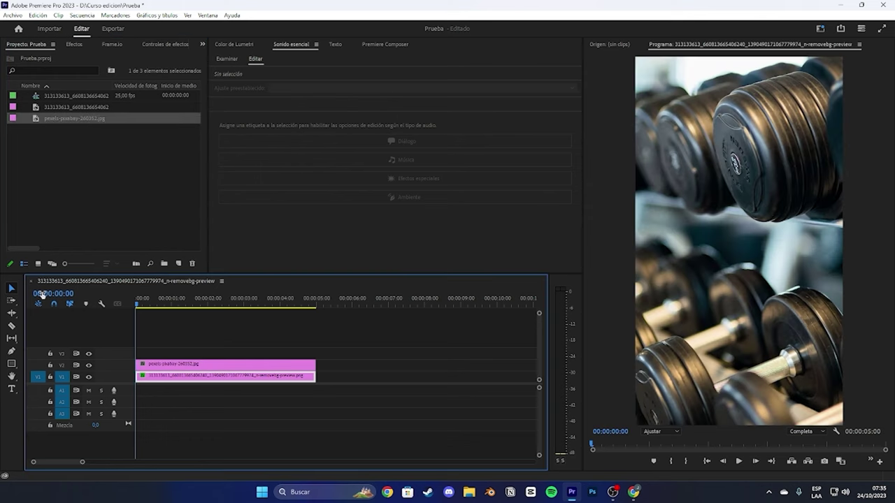
# Step: Reorder the clips so the portrait is on V2 above the dumbbell image on V1
pyautogui.click(197, 368)
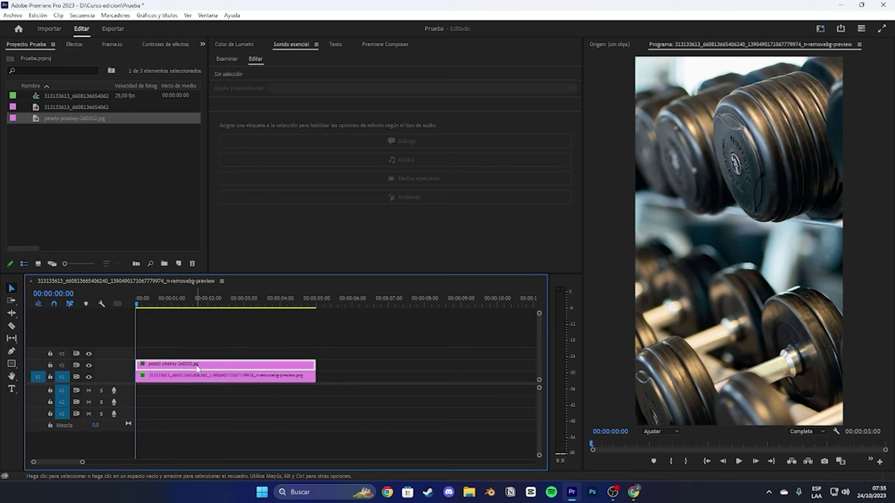
pyautogui.click(200, 379)
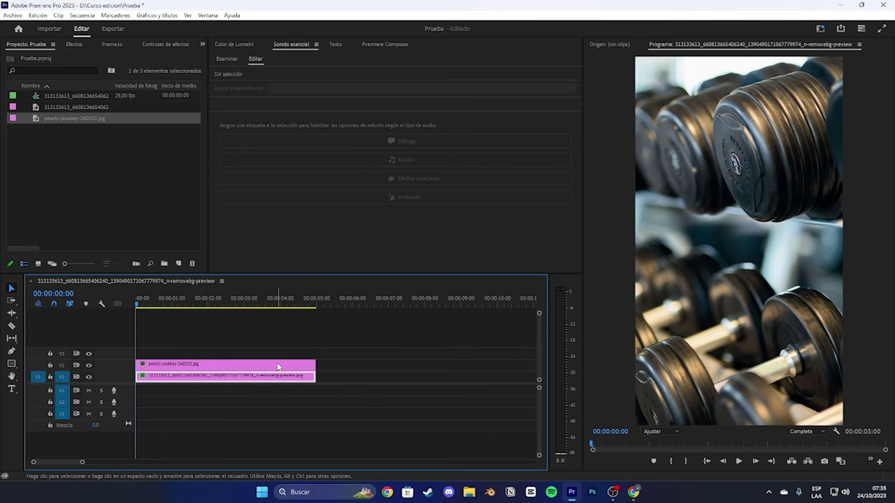
pyautogui.moveTo(201, 380); pyautogui.dragTo(200, 354)
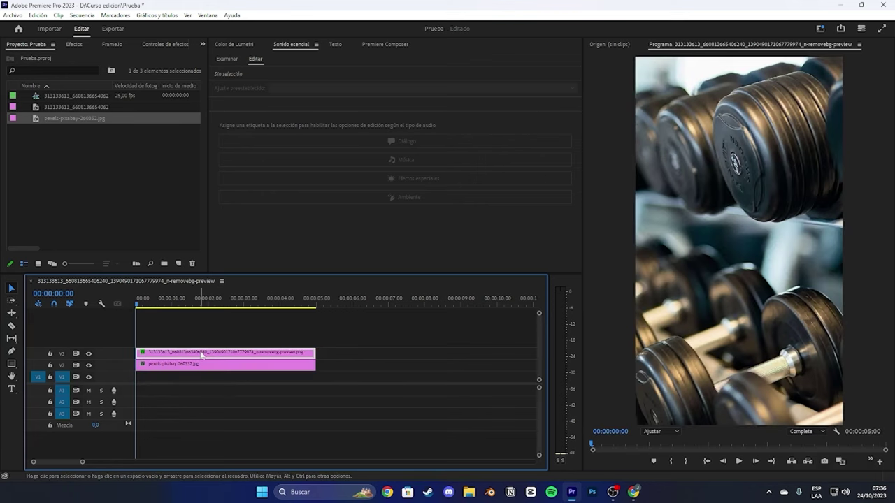
pyautogui.press('space')
pyautogui.moveTo(208, 359)
pyautogui.mouseDown()
pyautogui.moveTo(211, 388)
pyautogui.moveTo(203, 359)
pyautogui.moveTo(208, 377)
pyautogui.moveTo(206, 369)
pyautogui.mouseUp()
pyautogui.click(205, 355)
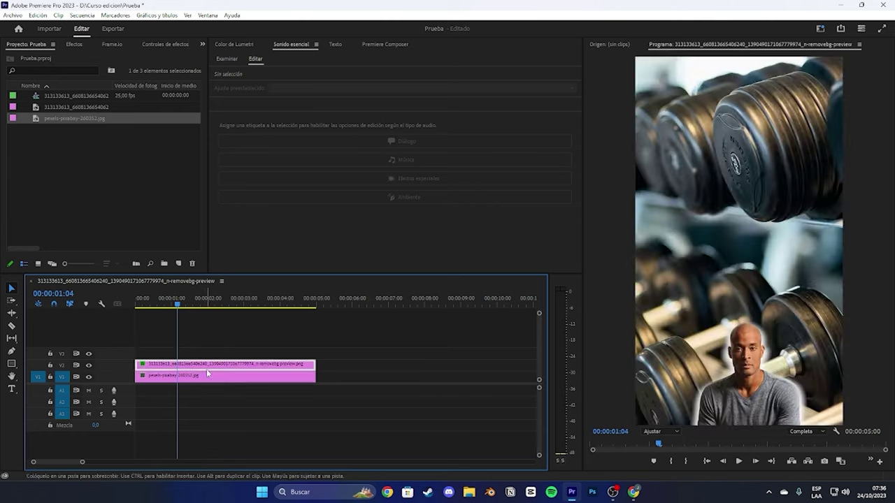
# Step: Play the portrait's entrance over the dumbbell background from the start of the sequence
pyautogui.moveTo(177, 300); pyautogui.dragTo(112, 300)
pyautogui.press('space')
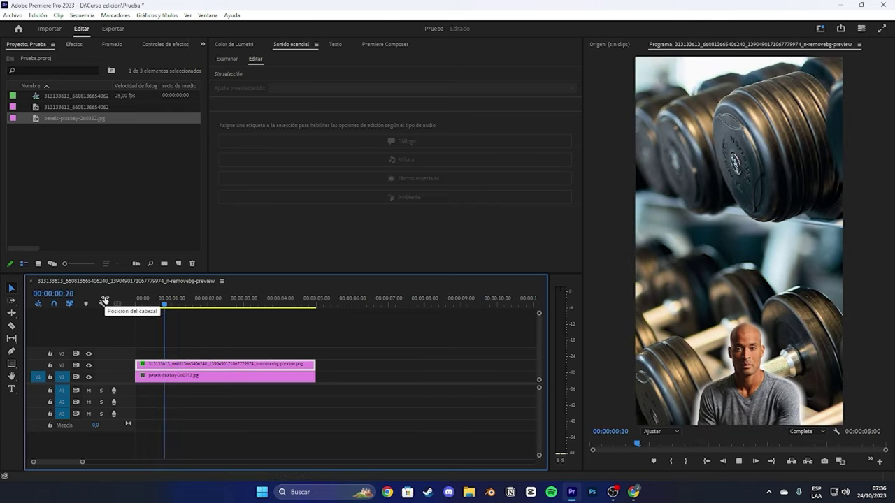
pyautogui.press('space')
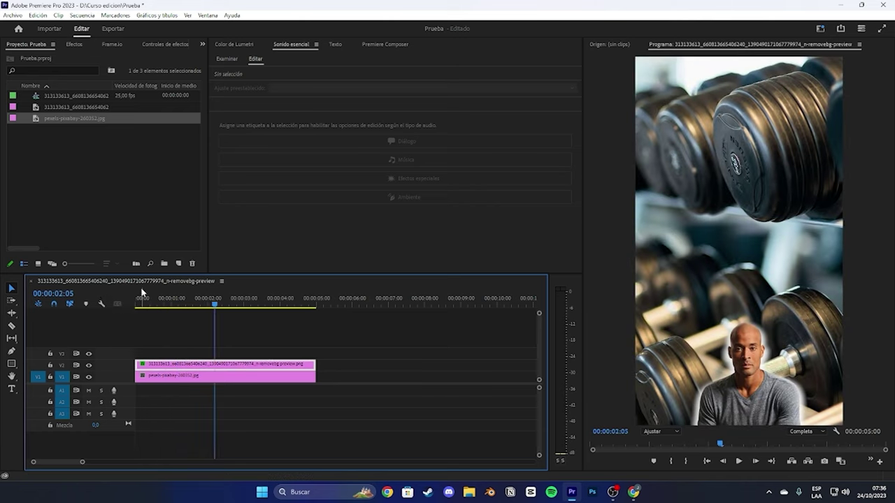
pyautogui.press('space')
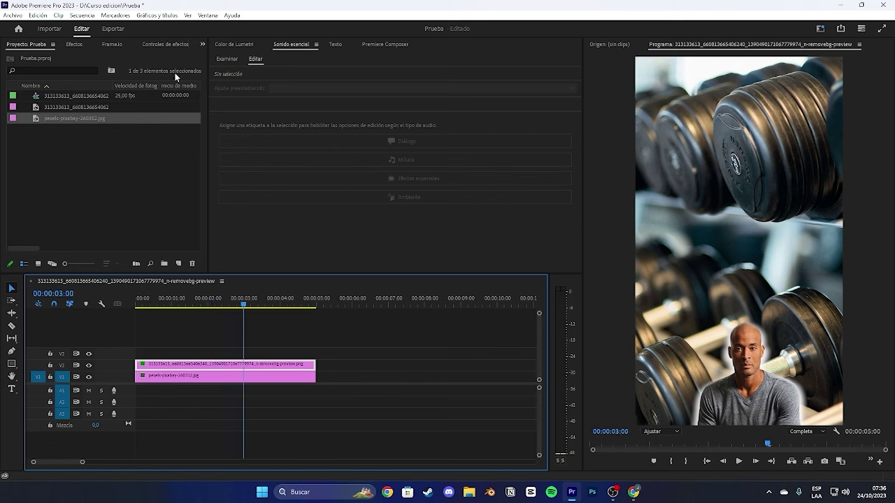
# Step: Review the portrait clip's motion keyframes and drop shadow settings, and return to the start of the sequence
pyautogui.click(174, 47)
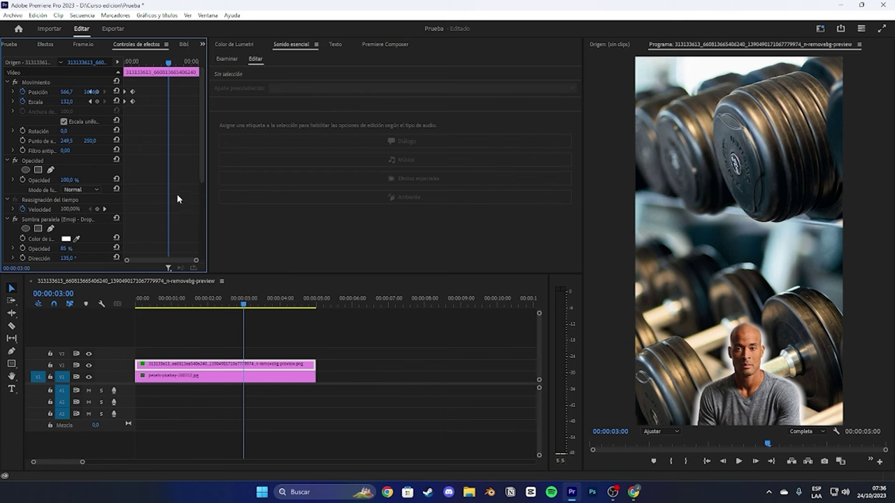
pyautogui.moveTo(201, 171); pyautogui.dragTo(209, 118)
pyautogui.press('Home')
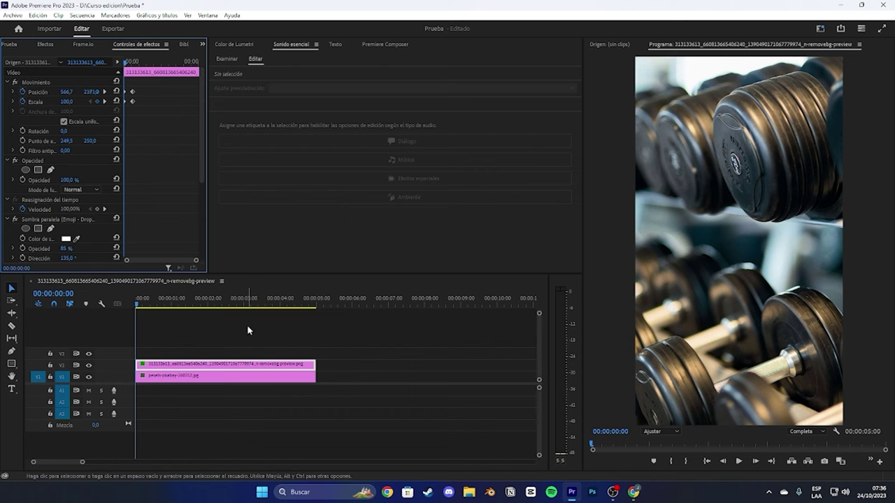
# Step: Start importing another media file and browse to the Subs Nuevos folder in Escritorio
pyautogui.click(17, 44)
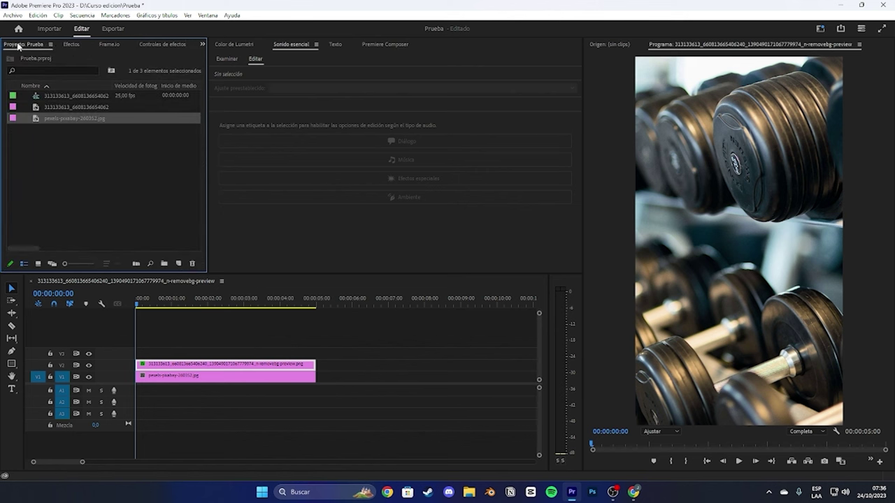
pyautogui.doubleClick(80, 184)
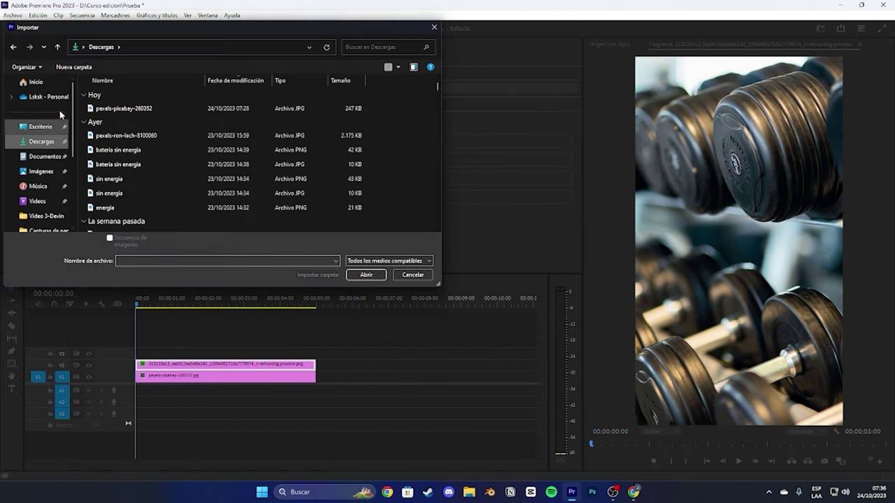
pyautogui.click(40, 127)
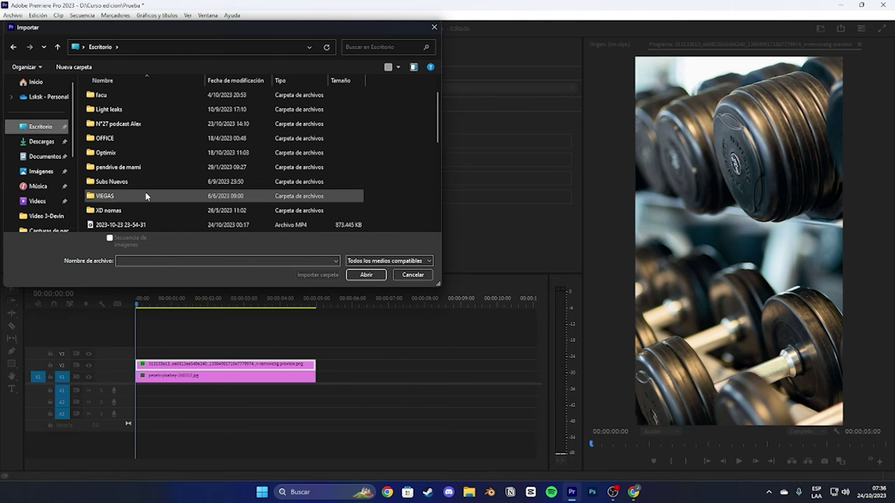
pyautogui.doubleClick(123, 182)
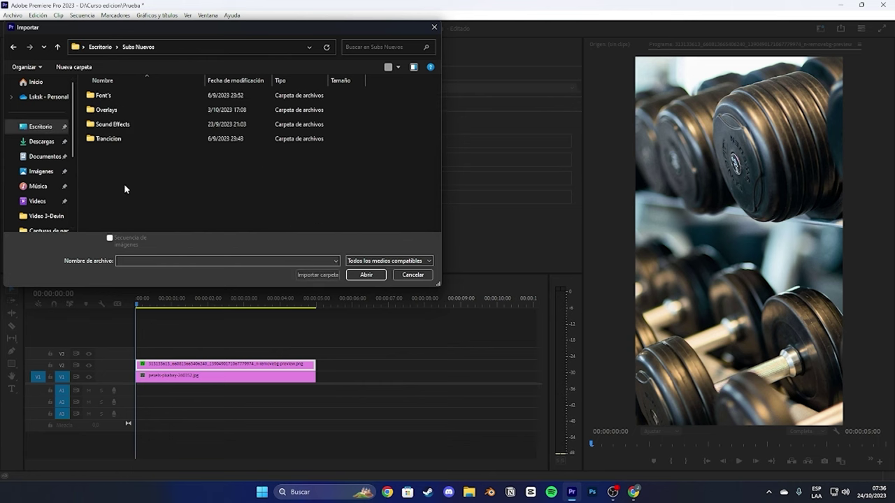
# Step: Import the lluvia de BILLETES green-screen video from the Overlays folder and place it on V3 at the sequence start
pyautogui.doubleClick(116, 114)
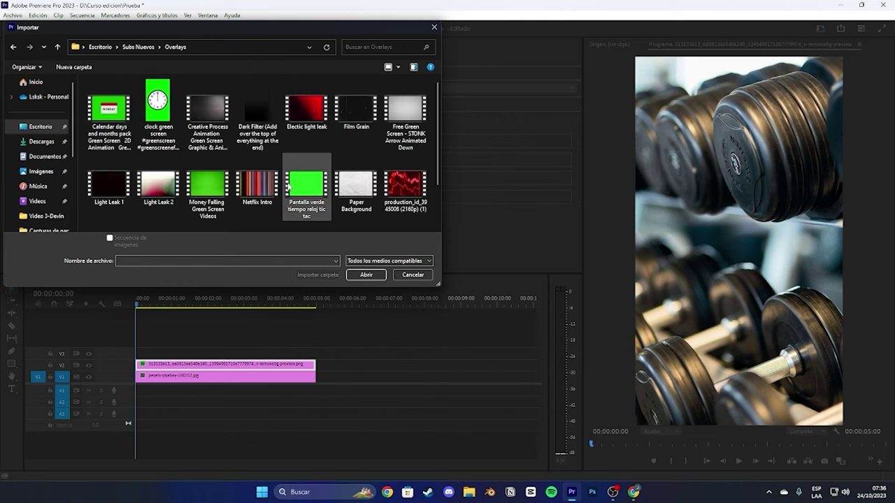
pyautogui.scroll(-1, 298, 190)
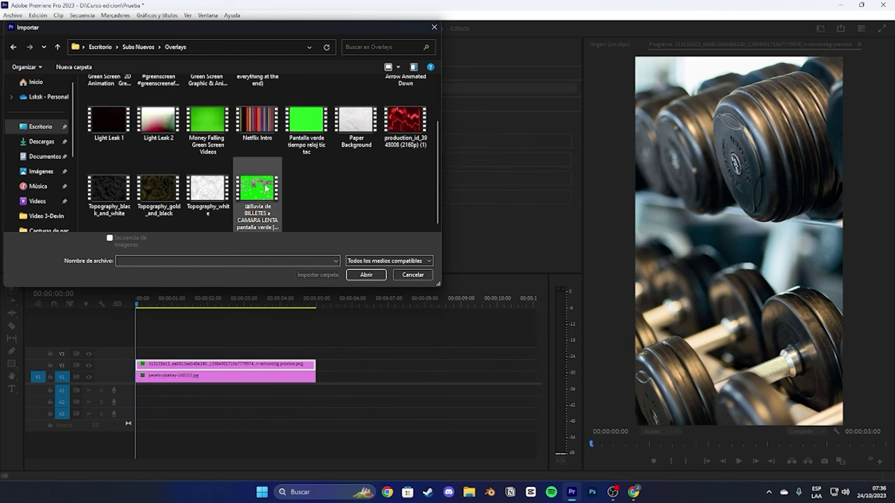
pyautogui.click(266, 188)
pyautogui.click(366, 275)
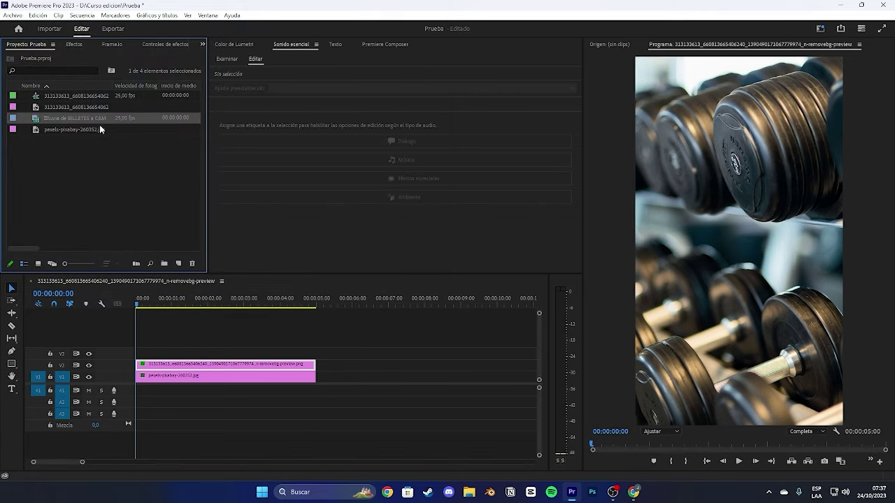
pyautogui.moveTo(119, 131); pyautogui.dragTo(151, 352)
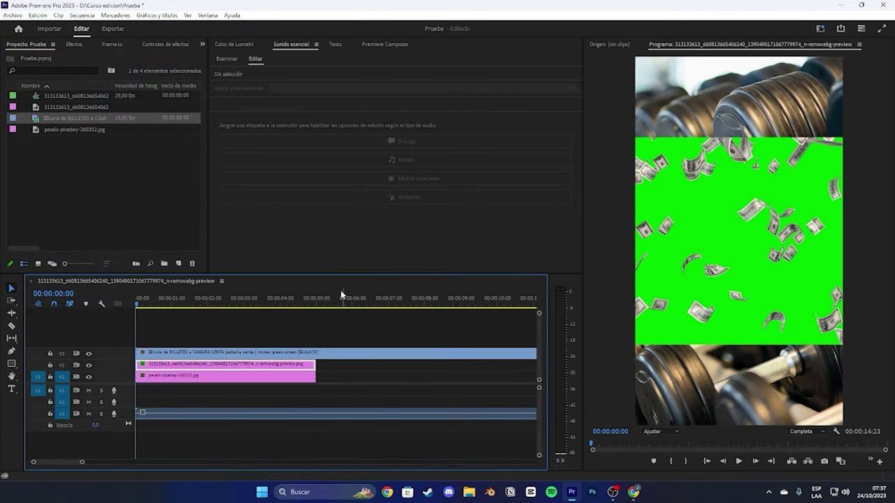
# Step: Set the scale of the falling-money clip on V3 to 180
pyautogui.click(315, 353)
pyautogui.click(165, 44)
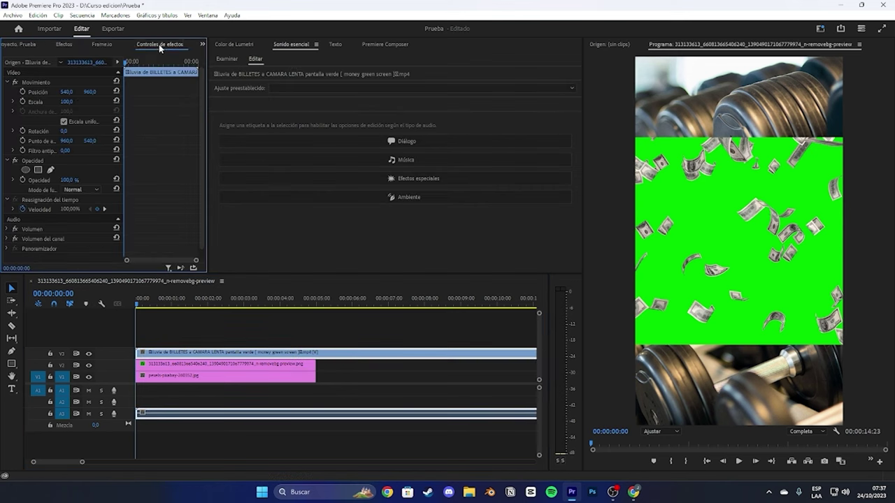
pyautogui.click(70, 101)
pyautogui.write('1')
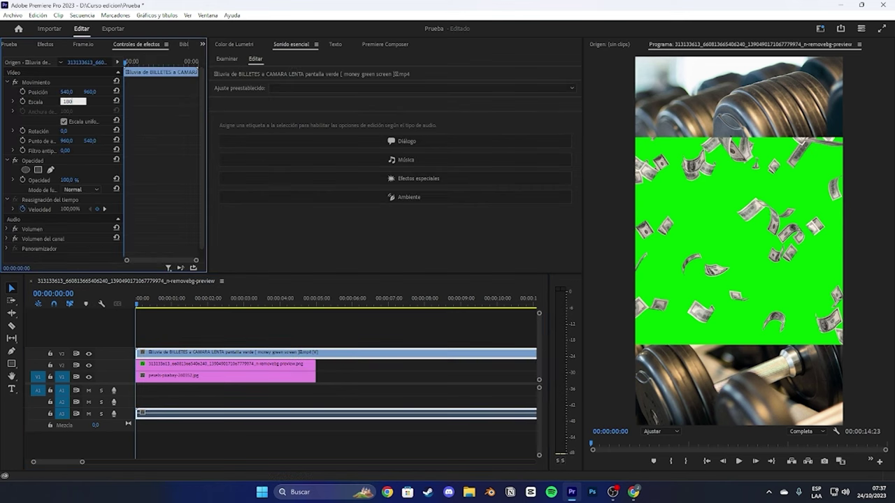
pyautogui.write('80')
pyautogui.press('Return')
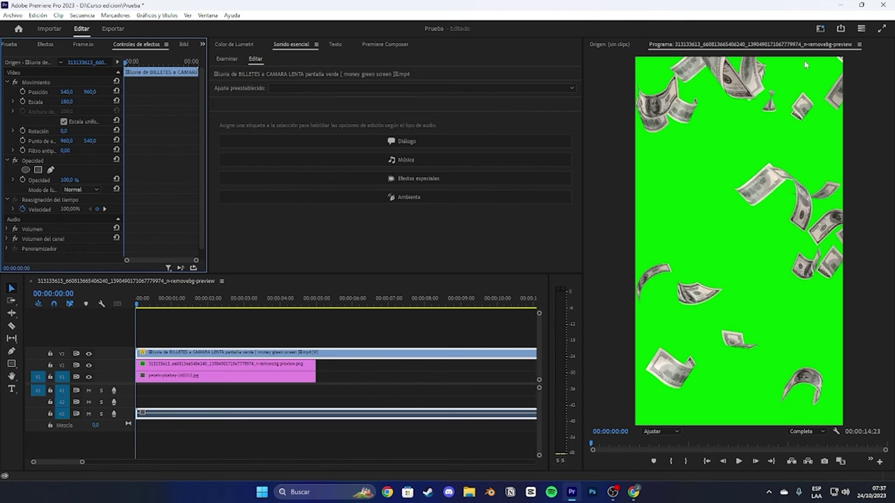
# Step: Move the falling-money clip aside to preview the layers beneath it, and return it to the sequence start
pyautogui.click(231, 365)
pyautogui.moveTo(219, 356); pyautogui.dragTo(265, 356)
pyautogui.press('space')
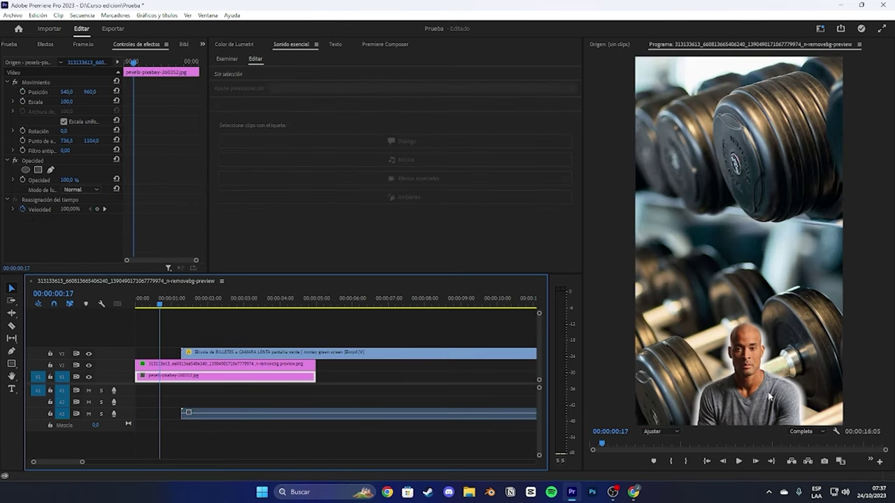
pyautogui.press('space')
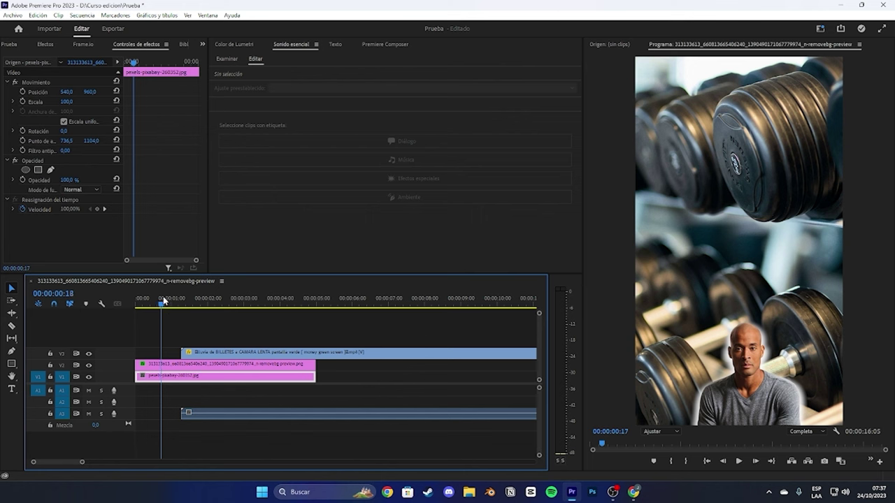
pyautogui.press('Home')
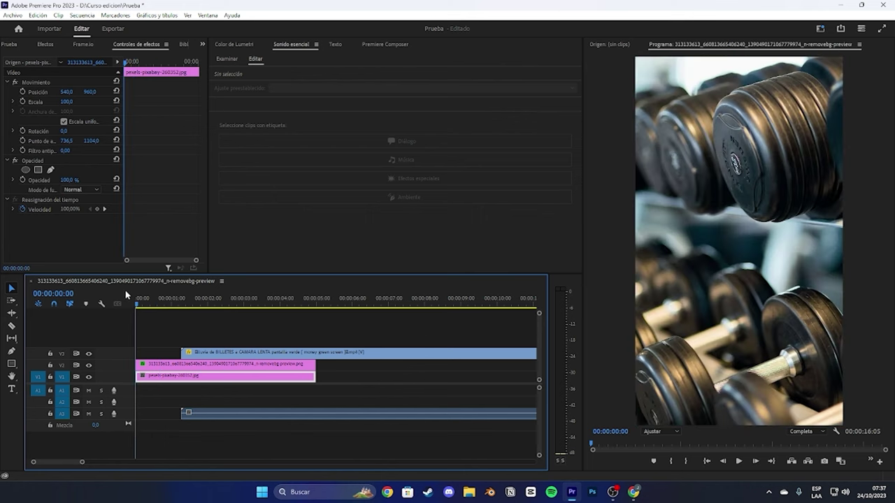
pyautogui.moveTo(204, 353); pyautogui.dragTo(155, 359)
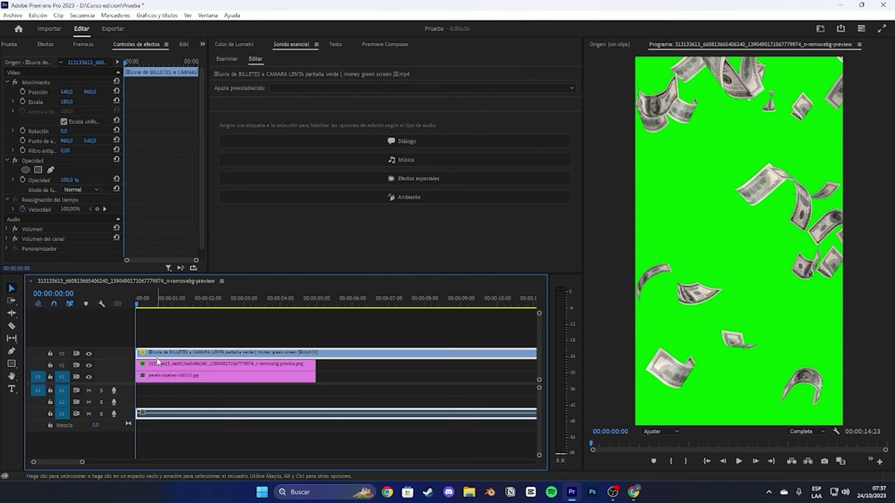
# Step: Find the Incrustación ultra effect and apply it to the falling-money clip on V3
pyautogui.click(53, 44)
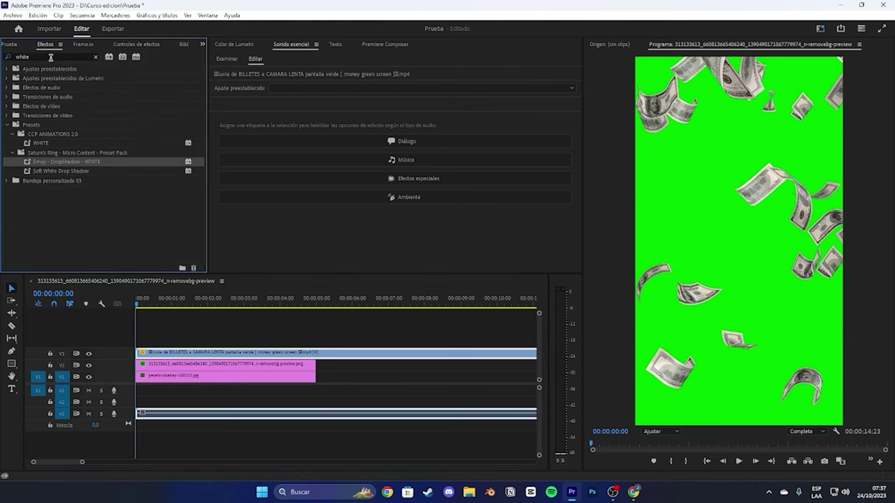
pyautogui.click(48, 55)
pyautogui.doubleClick(48, 56)
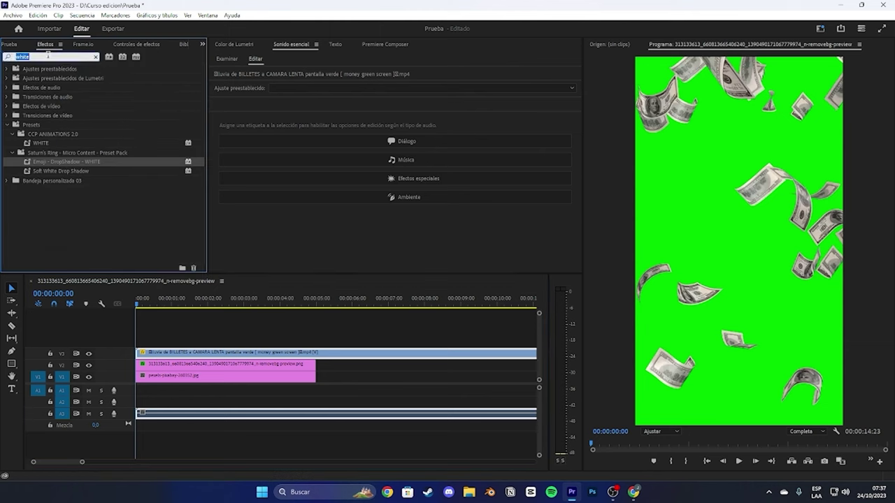
pyautogui.write('incrustac')
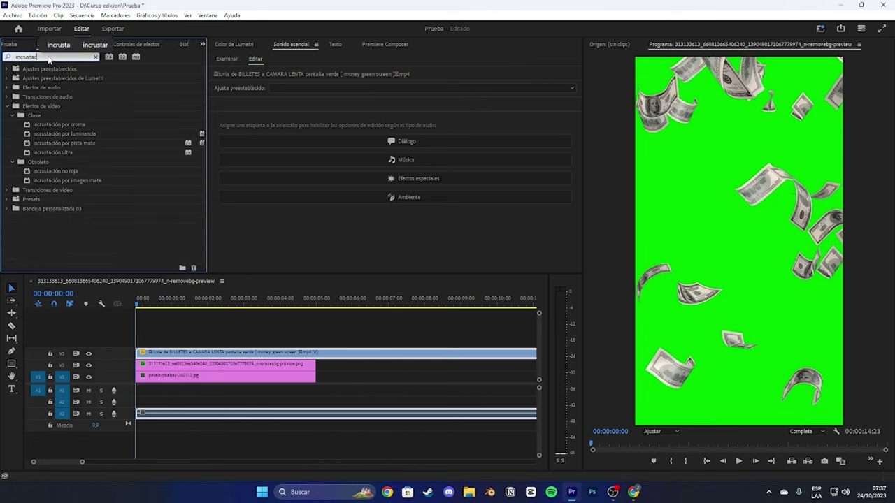
pyautogui.write('io')
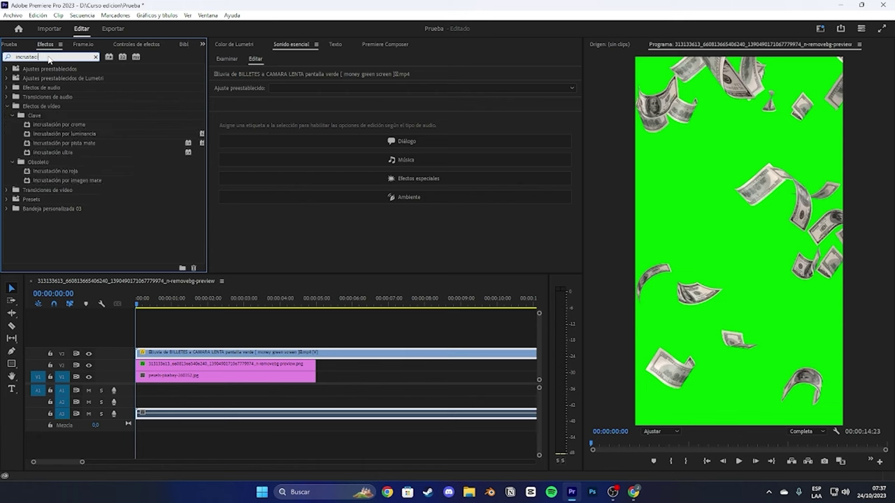
pyautogui.moveTo(66, 154); pyautogui.dragTo(189, 354)
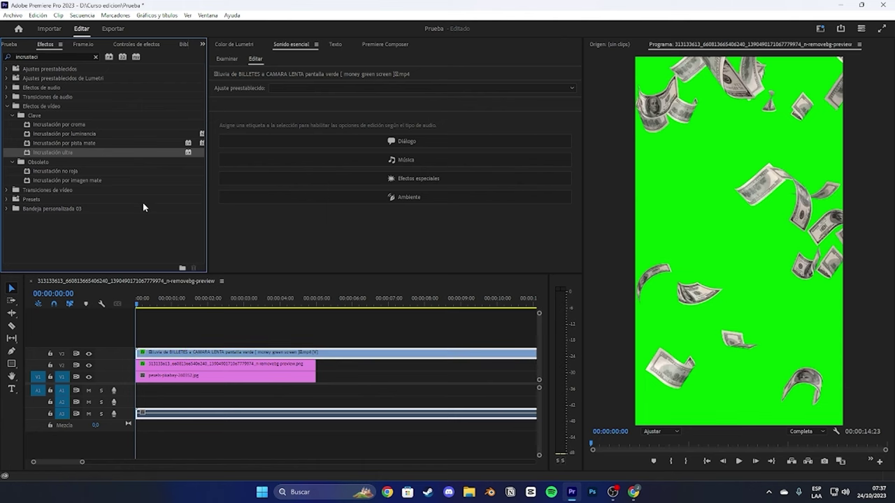
# Step: Sample the clip's green background as the Incrustación ultra key color and play back the keyed overlay
pyautogui.click(126, 45)
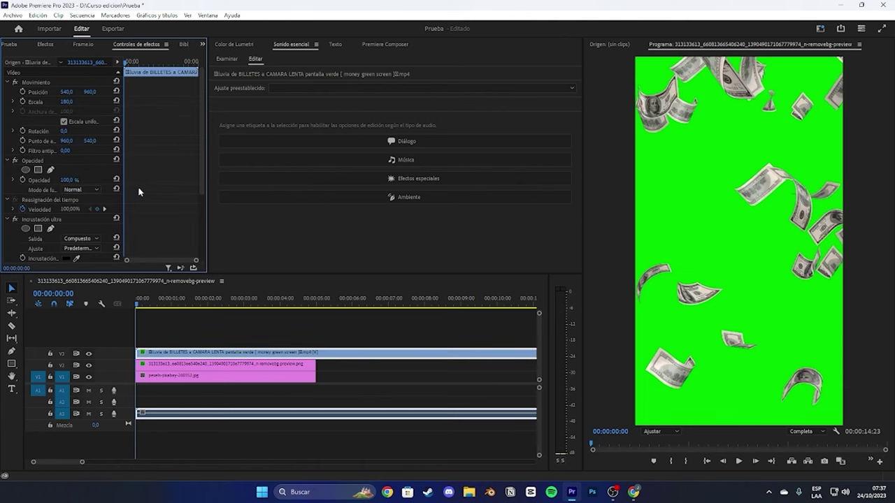
pyautogui.scroll(-2, 140, 193)
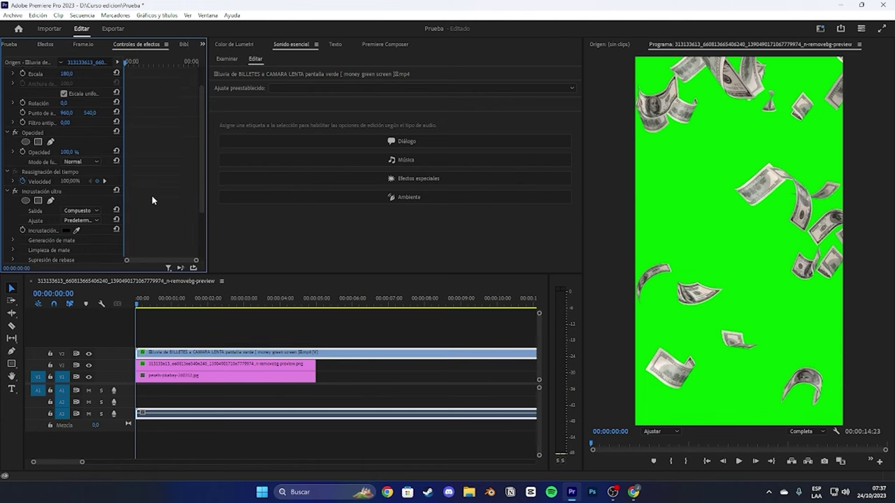
pyautogui.click(77, 230)
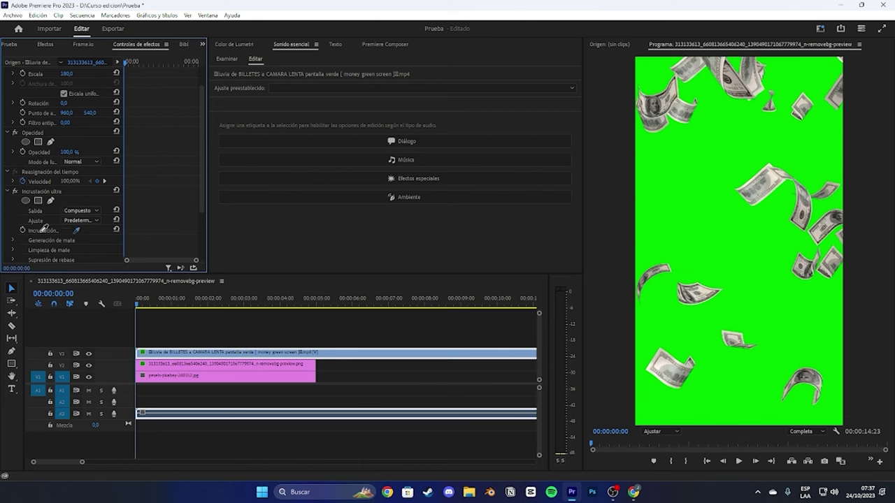
pyautogui.click(712, 221)
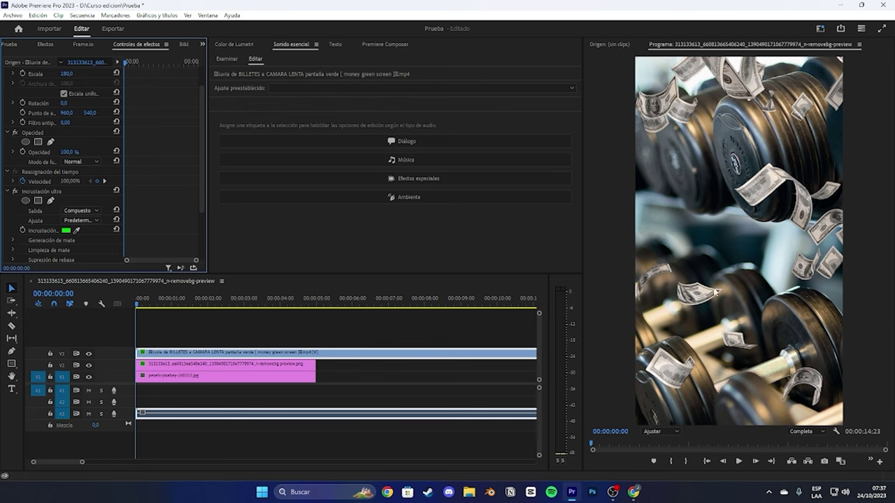
pyautogui.press('space')
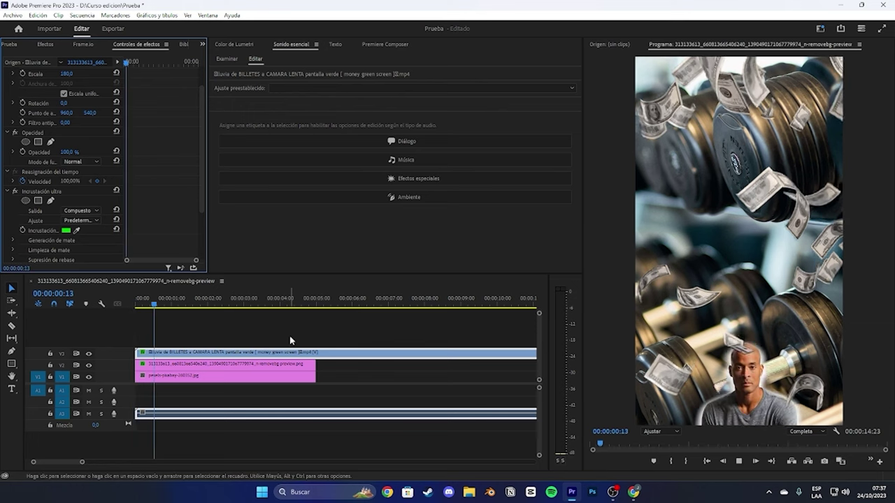
pyautogui.press('space')
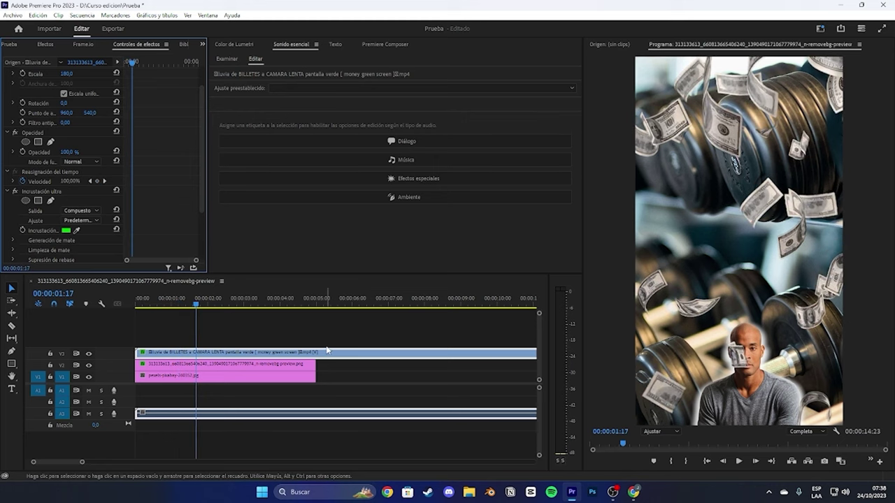
# Step: Set the speed of the falling-money clip to 300%
pyautogui.rightClick(327, 349)
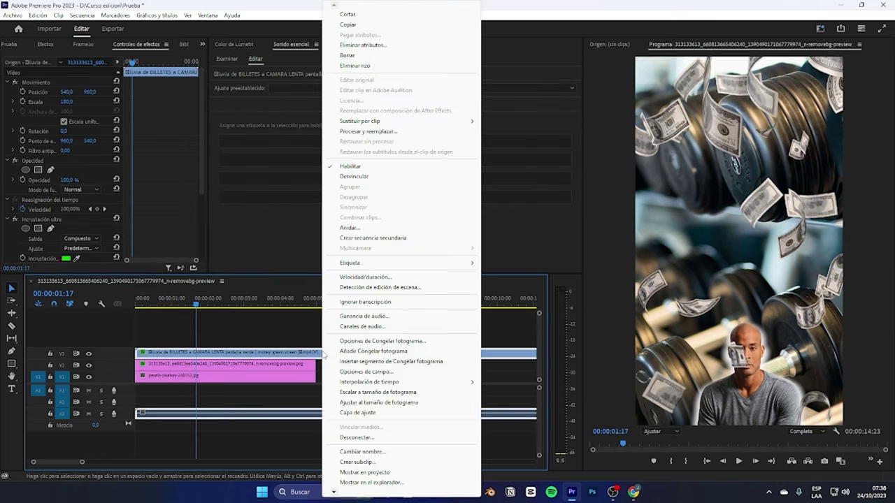
pyautogui.click(364, 277)
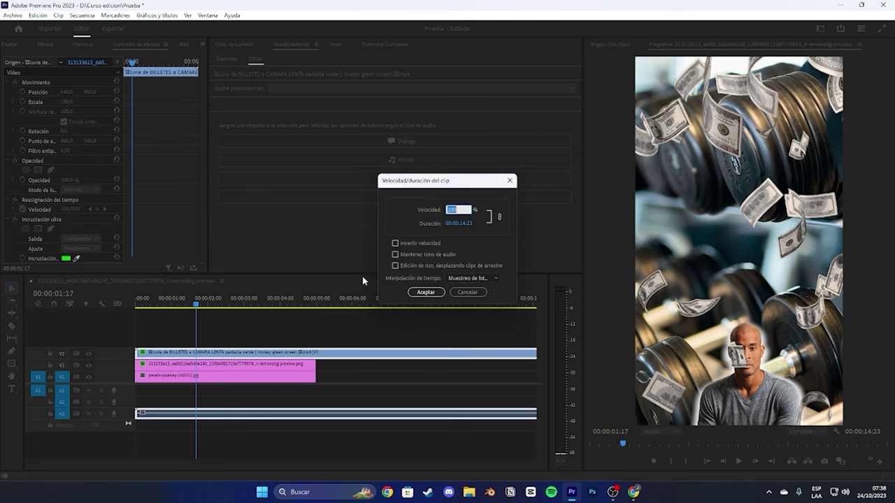
pyautogui.write('300')
pyautogui.press('Return')
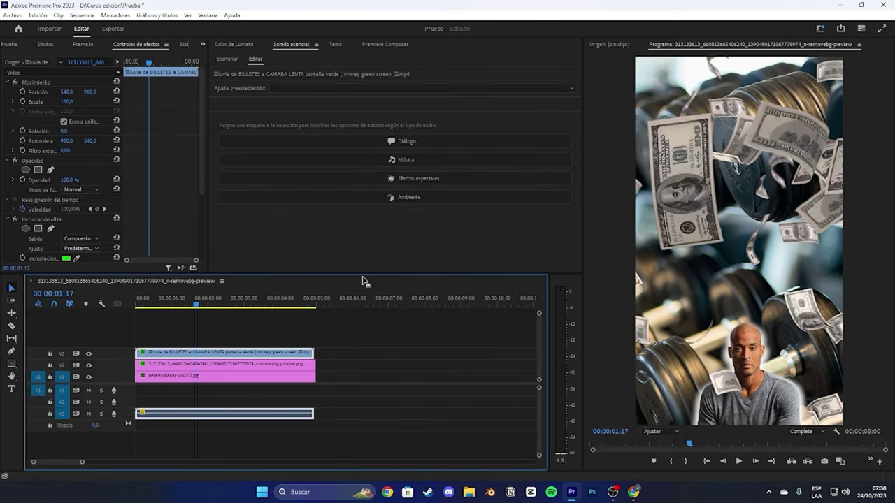
# Step: Play the sequence from the start to check the sped-up falling-money overlay
pyautogui.press('Home')
pyautogui.press('space')
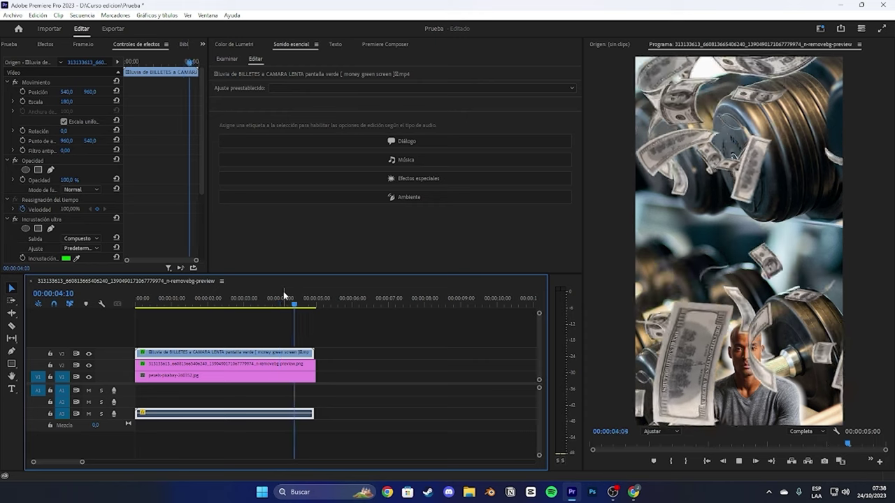
pyautogui.press('Home')
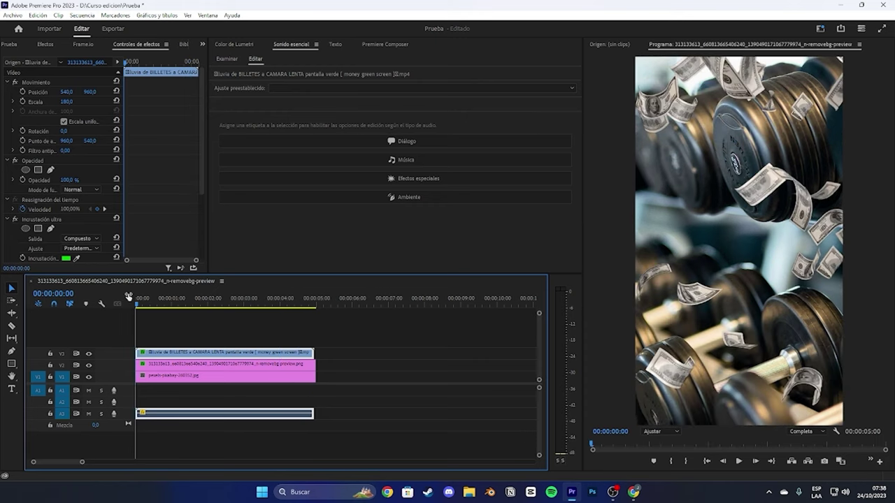
pyautogui.press('space')
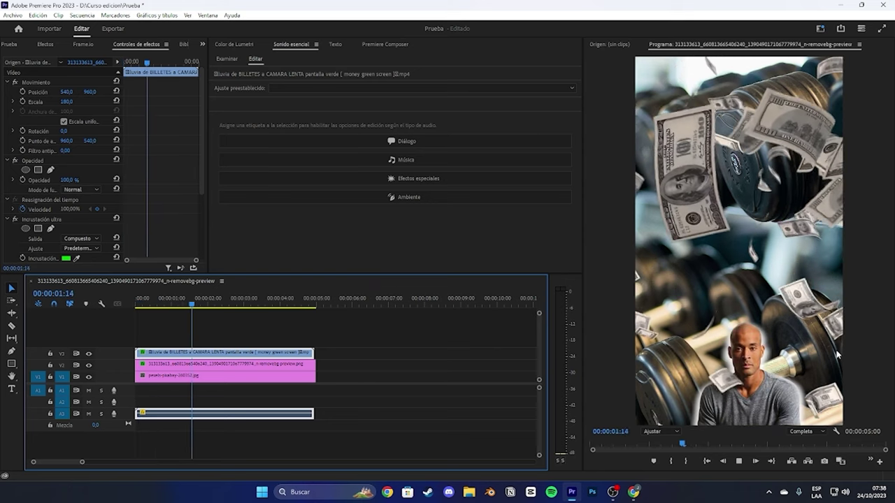
pyautogui.press('space')
# Step: Find the Tinción effect and apply it to the cut-out man's image clip on V2
pyautogui.click(233, 380)
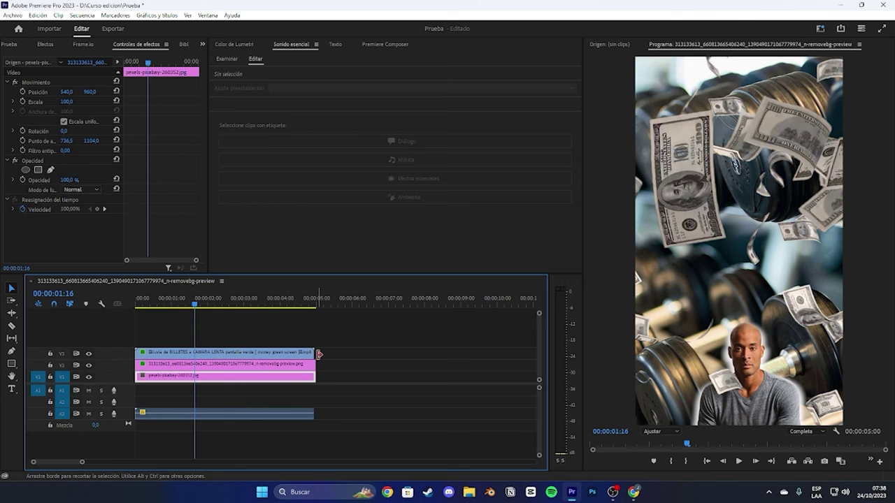
pyautogui.click(52, 45)
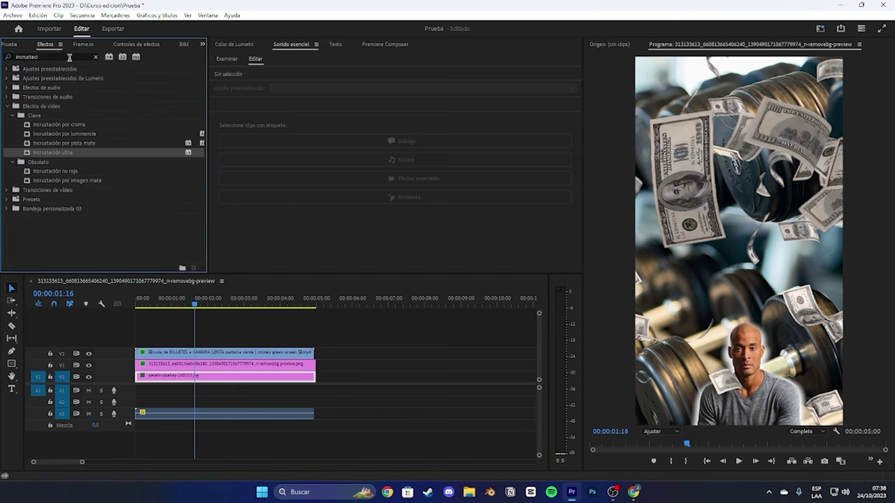
pyautogui.click(95, 57)
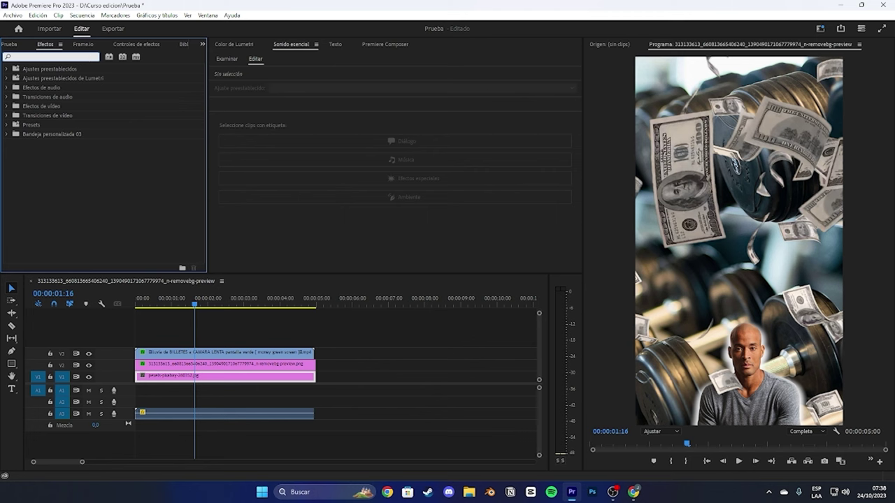
pyautogui.write('tinc')
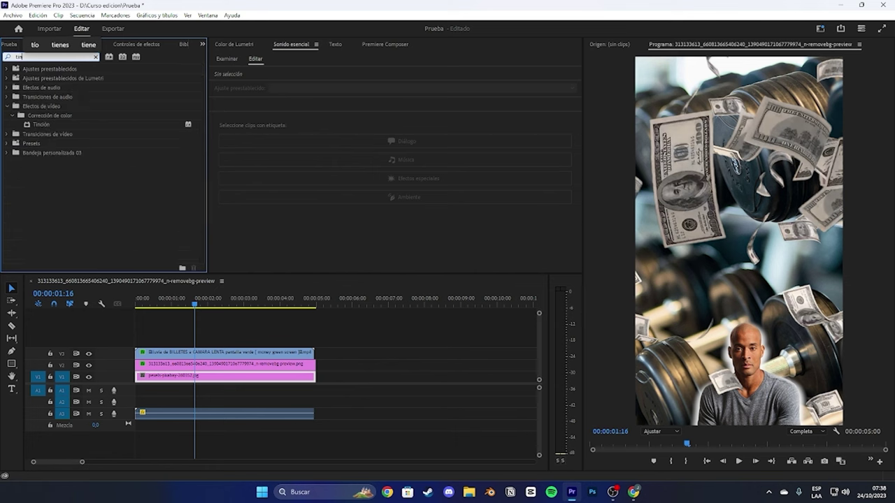
pyautogui.write('ion')
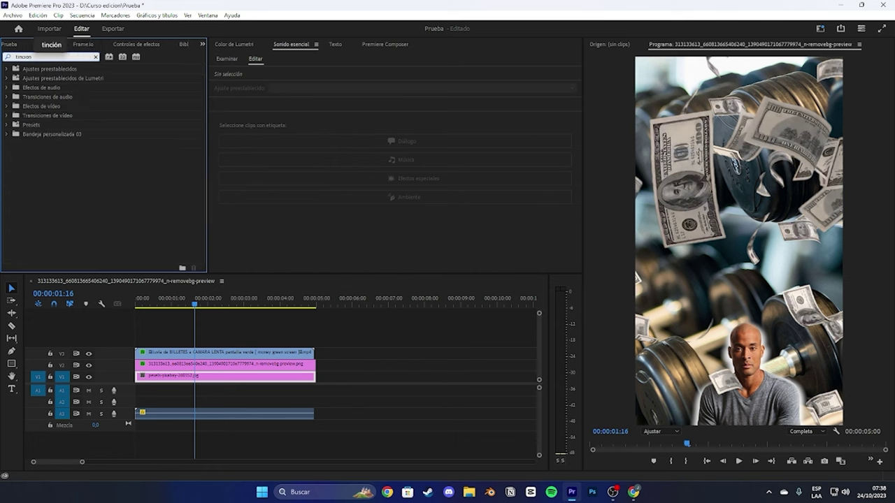
pyautogui.press('BackSpace')
pyautogui.press('BackSpace')
pyautogui.press('BackSpace')
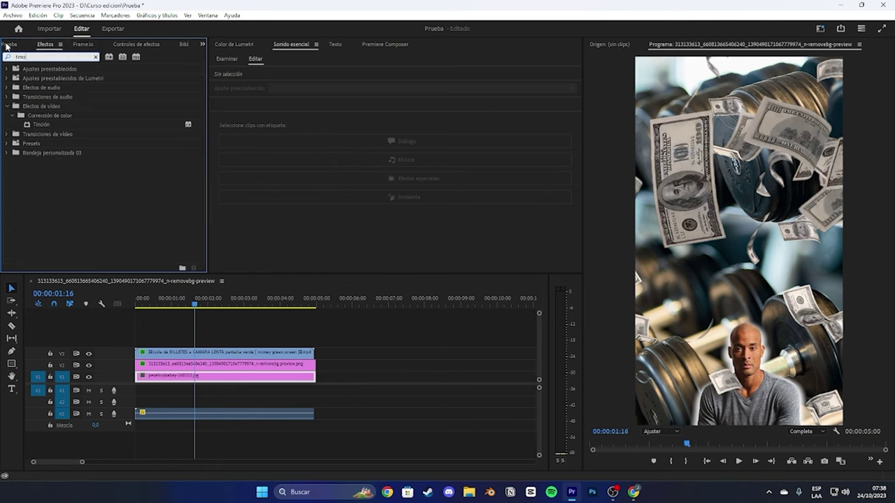
pyautogui.moveTo(62, 128); pyautogui.dragTo(193, 375)
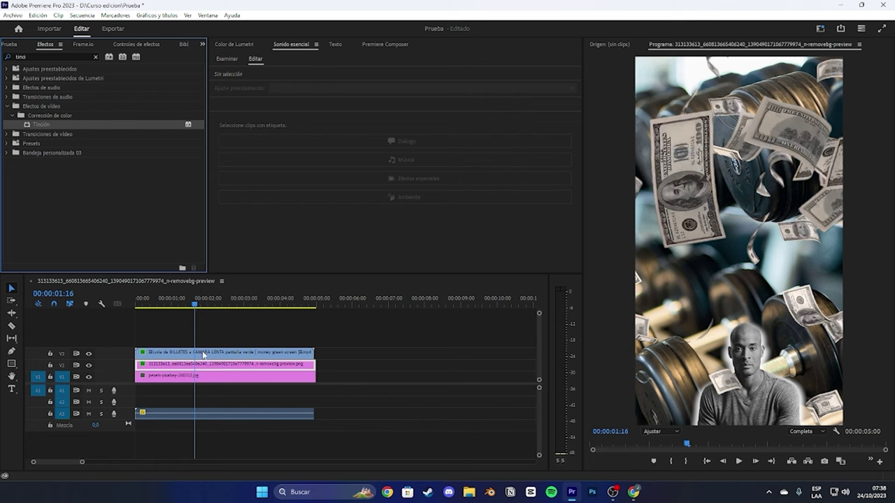
# Step: Set the white mapping color of the Tinción effect to black on the cut-out man's clip
pyautogui.click(120, 46)
pyautogui.scroll(-3, 135, 211)
pyautogui.scroll(-5, 135, 209)
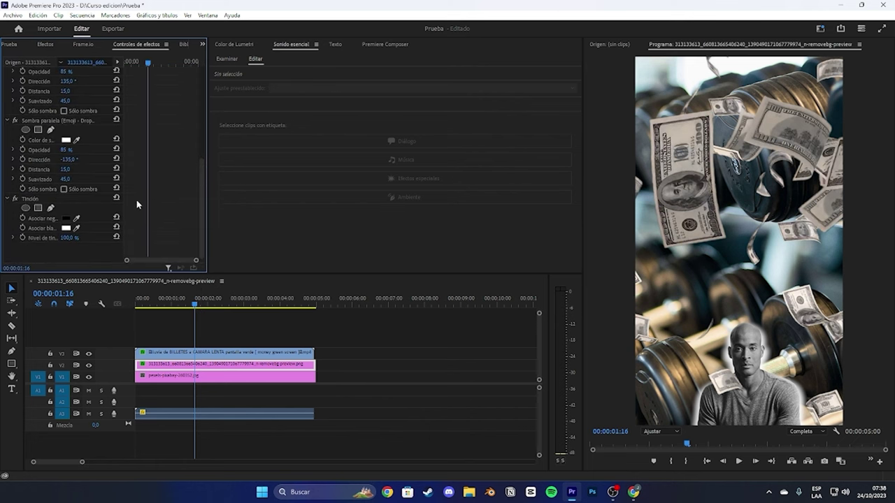
pyautogui.click(70, 228)
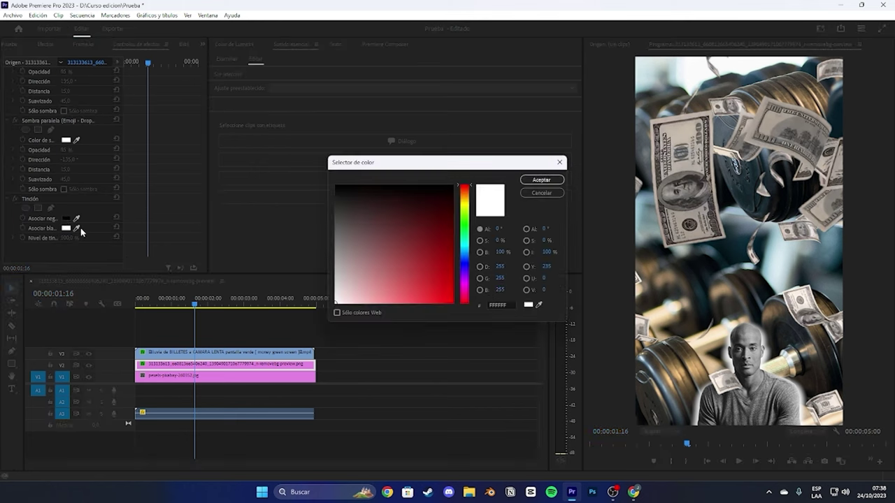
pyautogui.moveTo(356, 247); pyautogui.dragTo(292, 151)
pyautogui.click(538, 180)
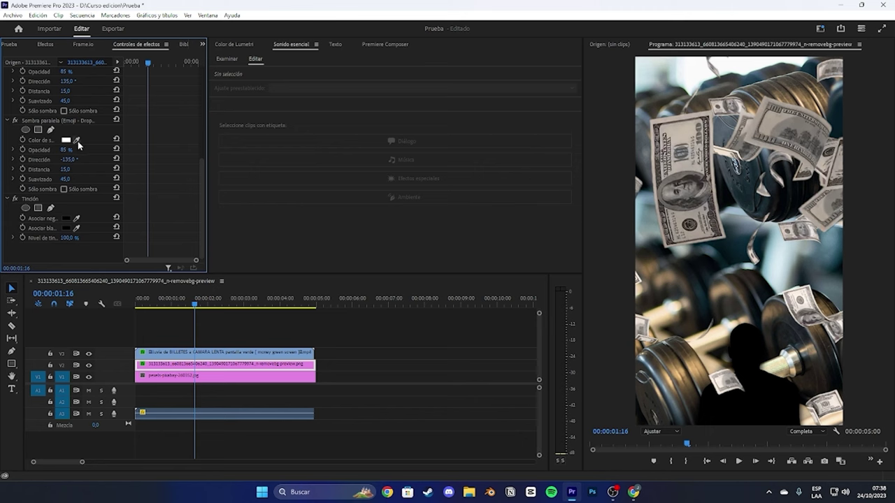
pyautogui.click(769, 372)
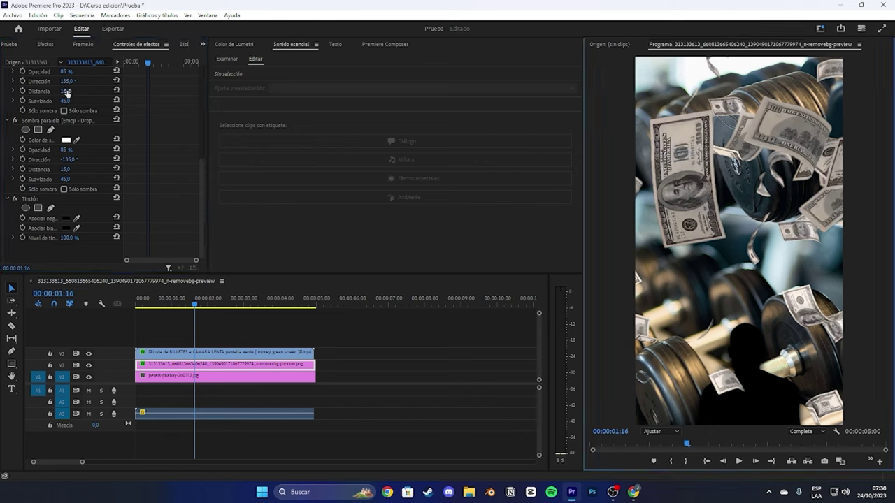
# Step: Search the effects for "white" and apply the Emoji - DropShadow - WHITE preset to the man's clip on V2
pyautogui.click(50, 46)
pyautogui.doubleClick(43, 57)
pyautogui.write('whi')
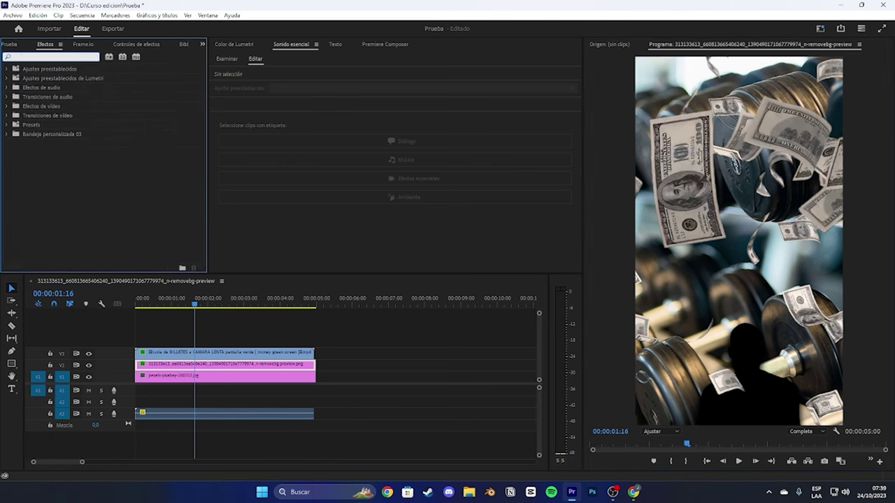
pyautogui.write('te')
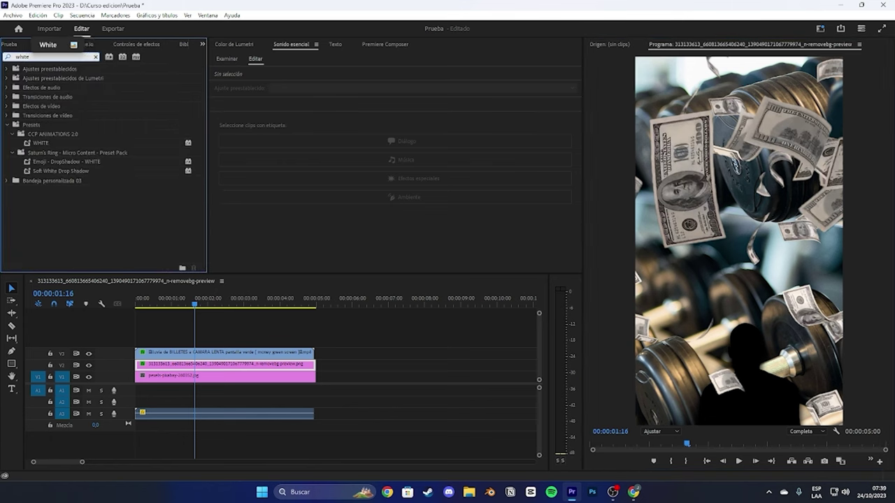
pyautogui.moveTo(104, 163); pyautogui.dragTo(186, 364)
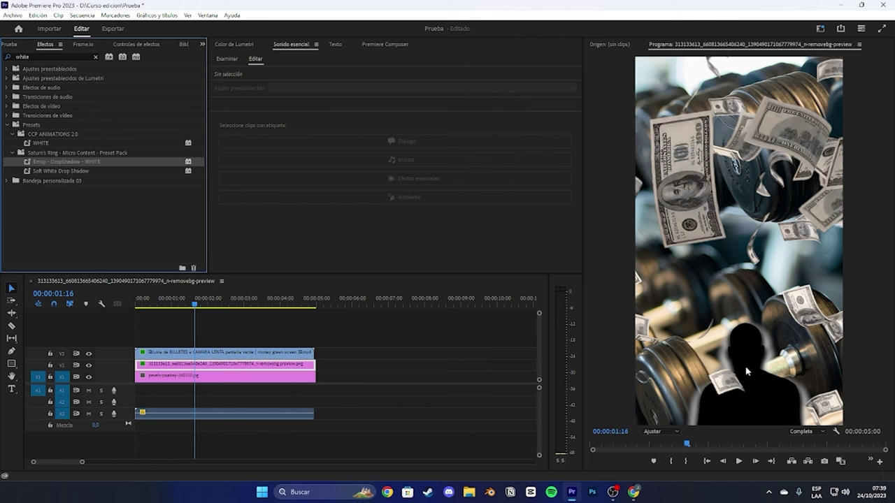
# Step: Play the sequence briefly from the start to check the black silhouette with its white glow
pyautogui.click(199, 368)
pyautogui.press('Home')
pyautogui.click(199, 367)
pyautogui.press('space')
pyautogui.press('space')
# Step: At the second motion keyframe, 00:00:00:16, set the silhouette clip's Scale to 200 and raise its vertical position
pyautogui.click(135, 45)
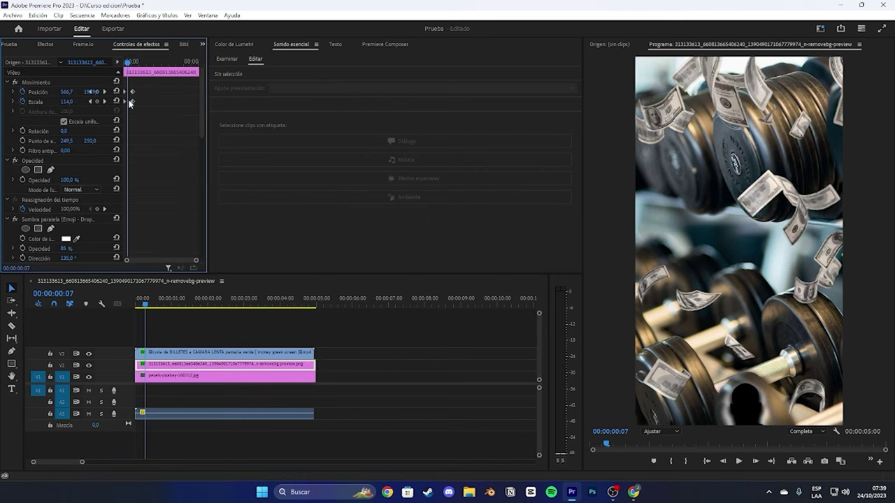
pyautogui.moveTo(128, 62); pyautogui.dragTo(133, 63)
pyautogui.click(68, 102)
pyautogui.click(179, 125)
pyautogui.press('Right')
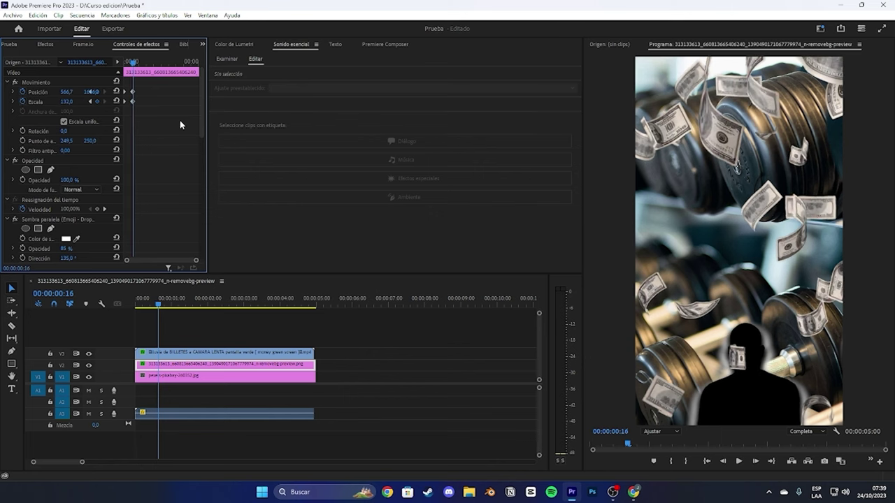
pyautogui.click(73, 102)
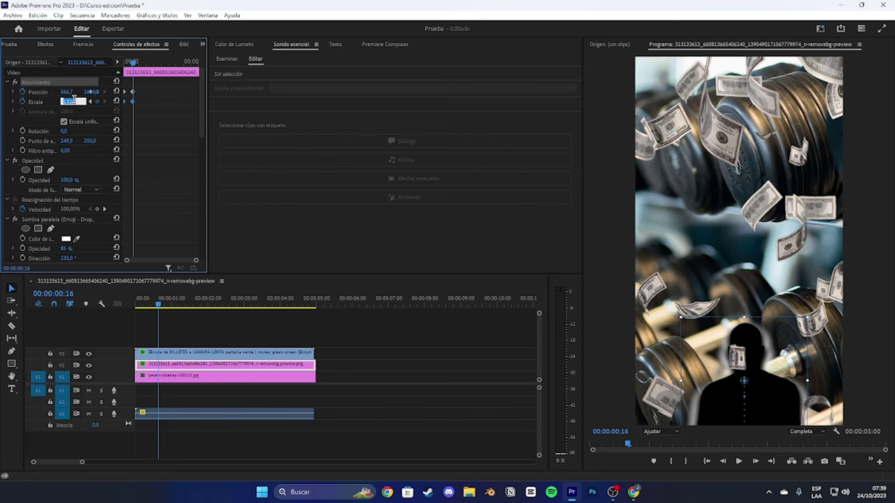
pyautogui.write('200')
pyautogui.press('Return')
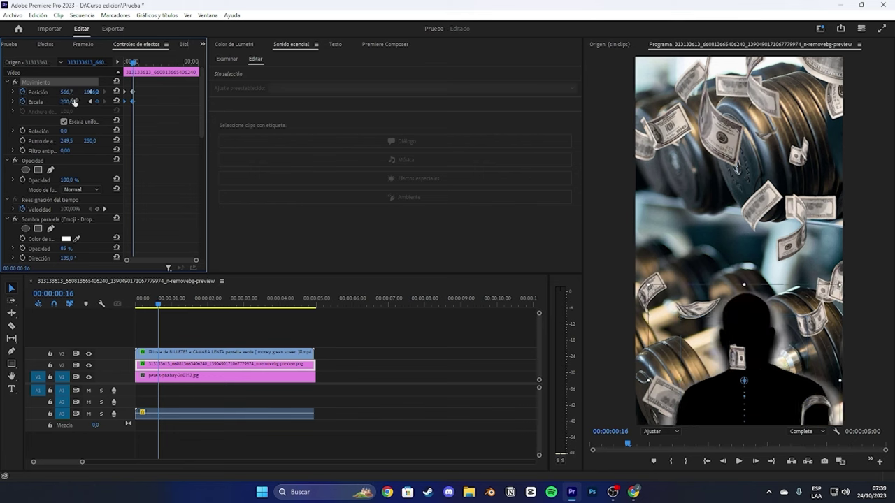
pyautogui.moveTo(92, 91); pyautogui.dragTo(92, 92)
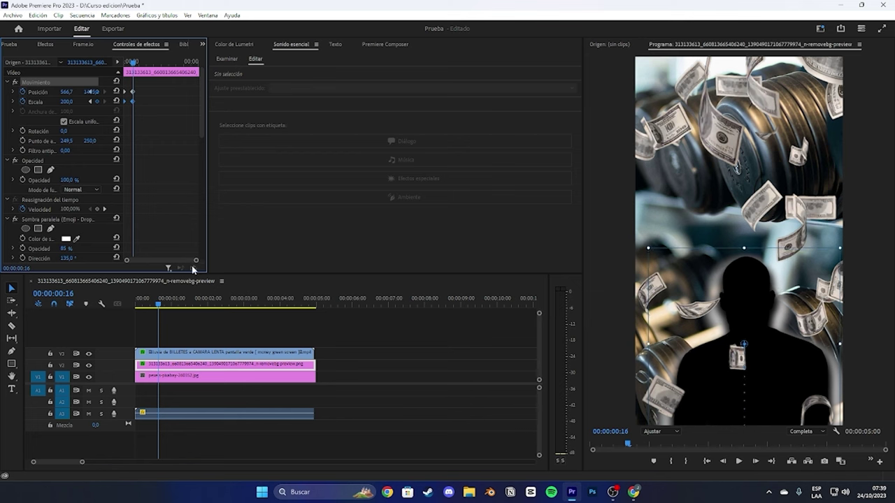
# Step: Play back the enlarged silhouette with the falling money and scrub back to the sequence start
pyautogui.click(64, 303)
pyautogui.press('space')
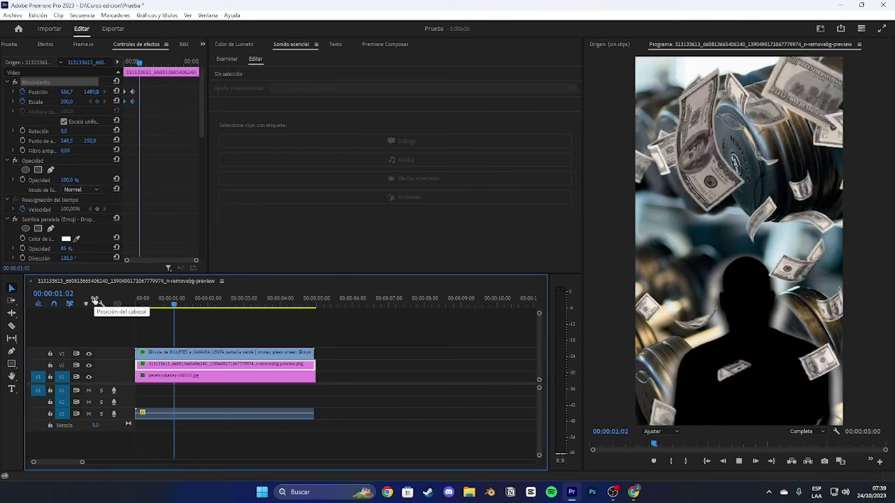
pyautogui.press('space')
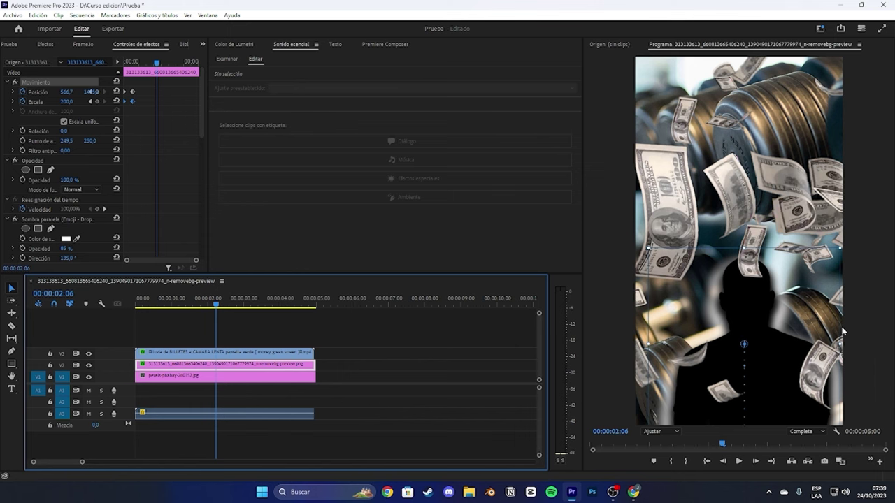
pyautogui.press('space')
pyautogui.press('space')
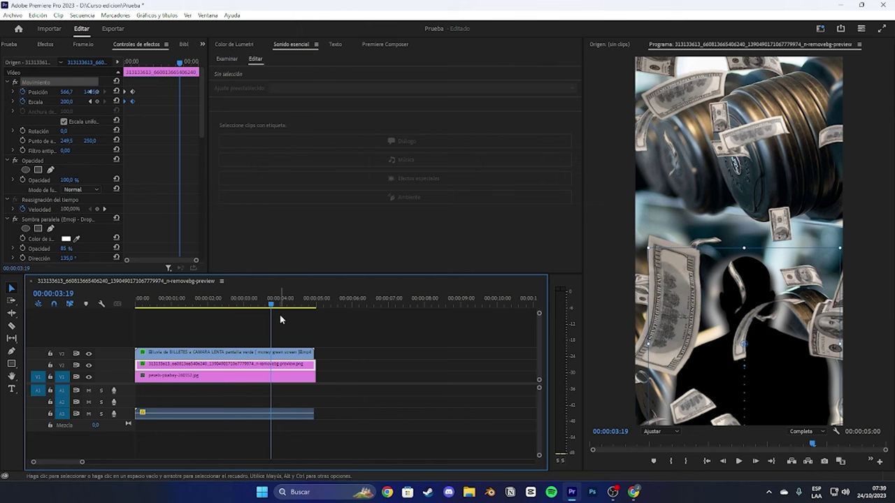
pyautogui.moveTo(271, 303); pyautogui.dragTo(99, 319)
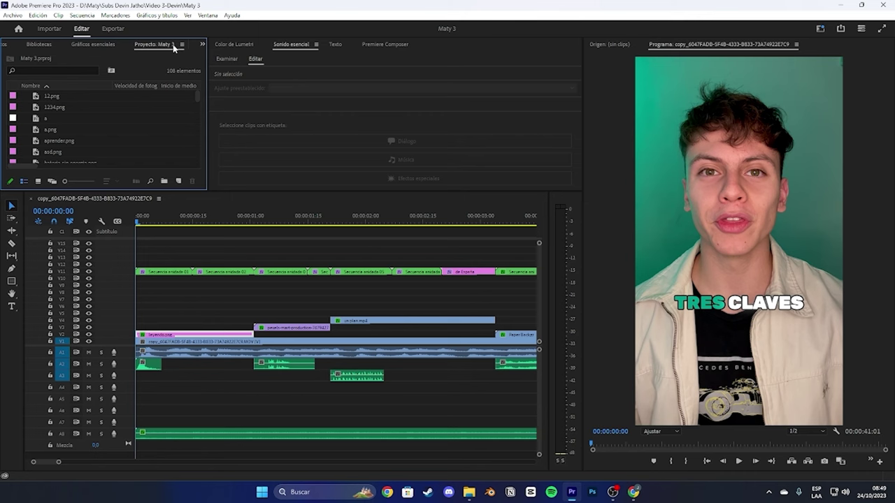
# Step: Show a longer stretch of the Maty 3 timeline and play the opening, then return to the start
pyautogui.moveTo(59, 462); pyautogui.dragTo(74, 462)
pyautogui.press('space')
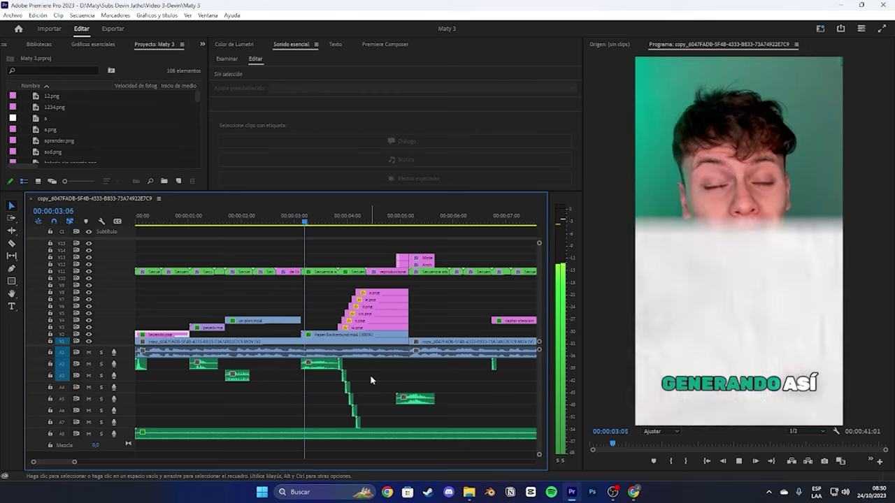
pyautogui.click(300, 342)
pyautogui.click(210, 215)
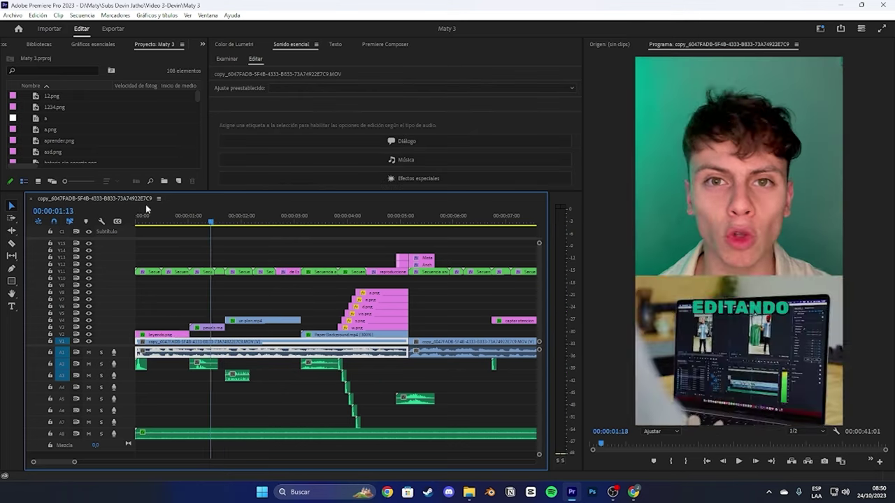
pyautogui.press('Home')
# Step: Apply the IN (B to T) preset from CCP ANIMATIONS 2.0 to the leyendo.png clip on V2 and save the project
pyautogui.click(171, 334)
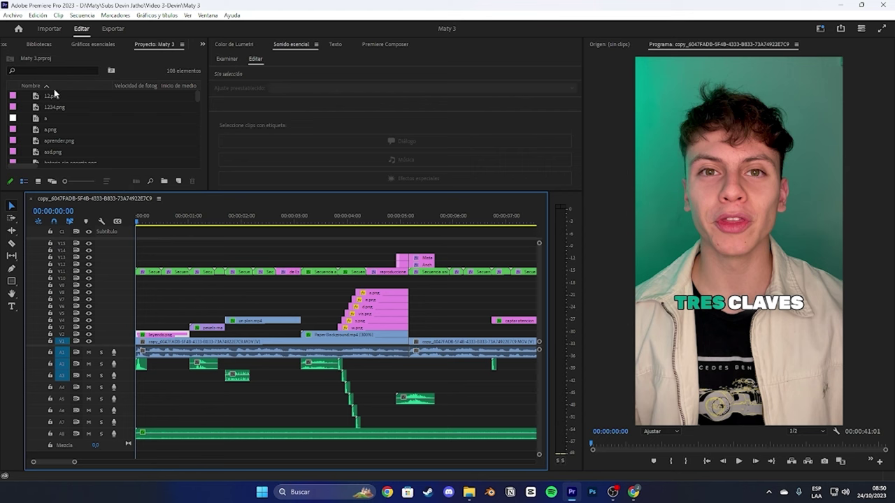
pyautogui.click(14, 45)
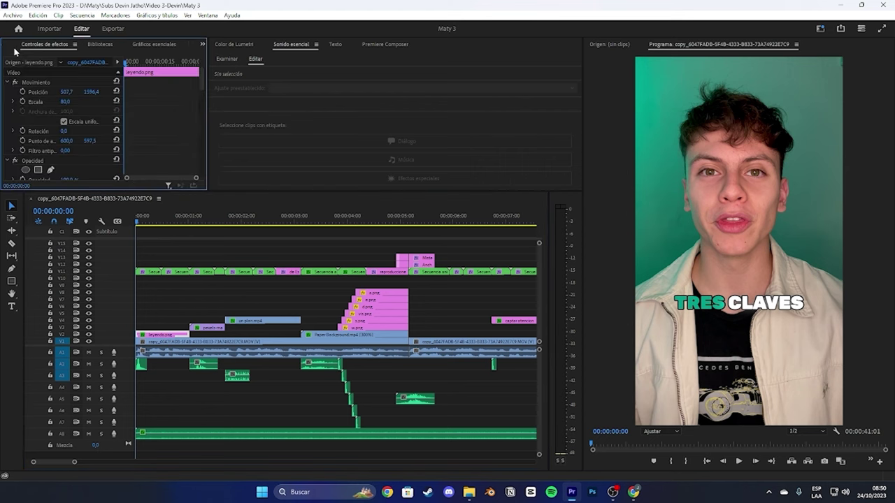
pyautogui.click(14, 48)
pyautogui.click(96, 57)
pyautogui.click(10, 124)
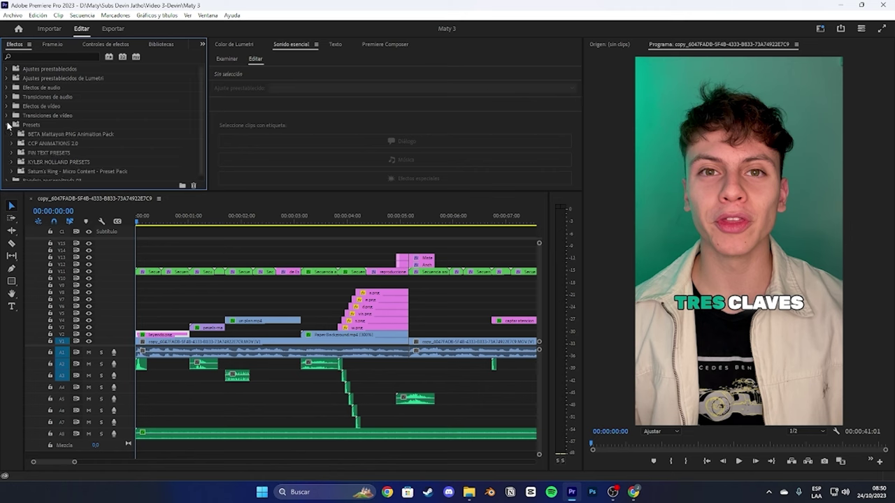
pyautogui.click(11, 144)
pyautogui.scroll(-2, 56, 119)
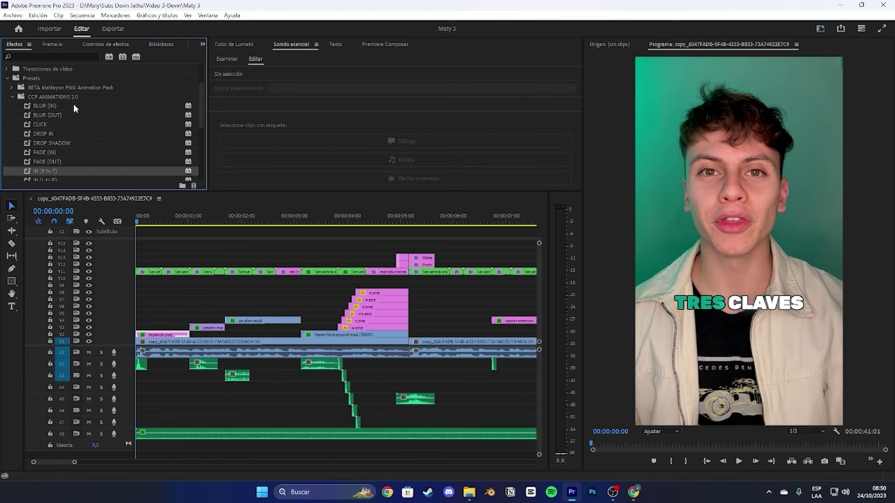
pyautogui.scroll(-1, 73, 104)
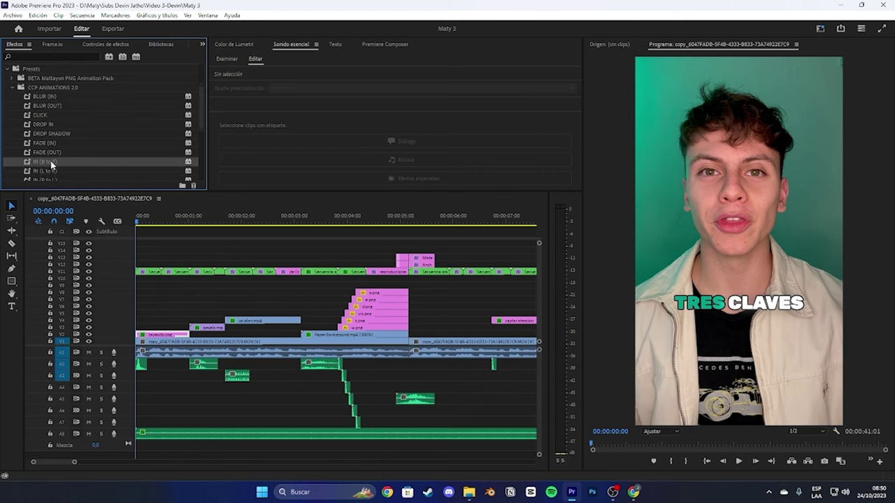
pyautogui.scroll(-1, 51, 164)
pyautogui.moveTo(49, 145); pyautogui.dragTo(160, 336)
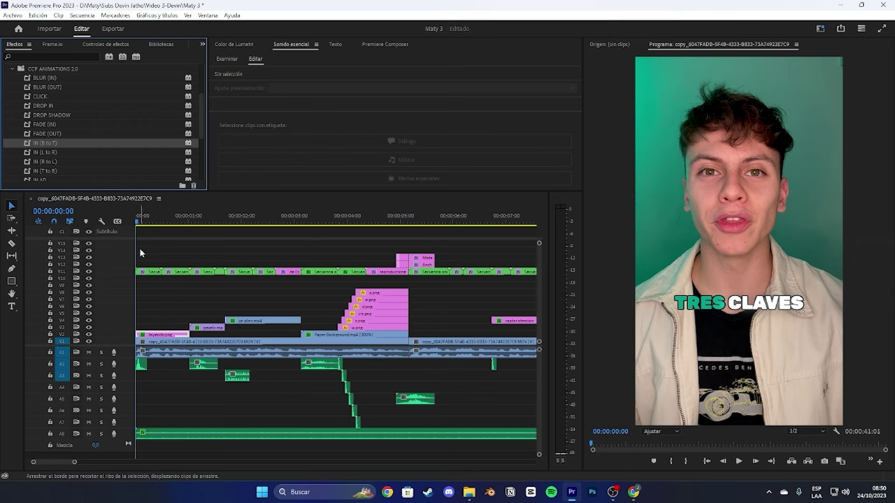
pyautogui.press('space')
pyautogui.hotkey('ctrl', 's')
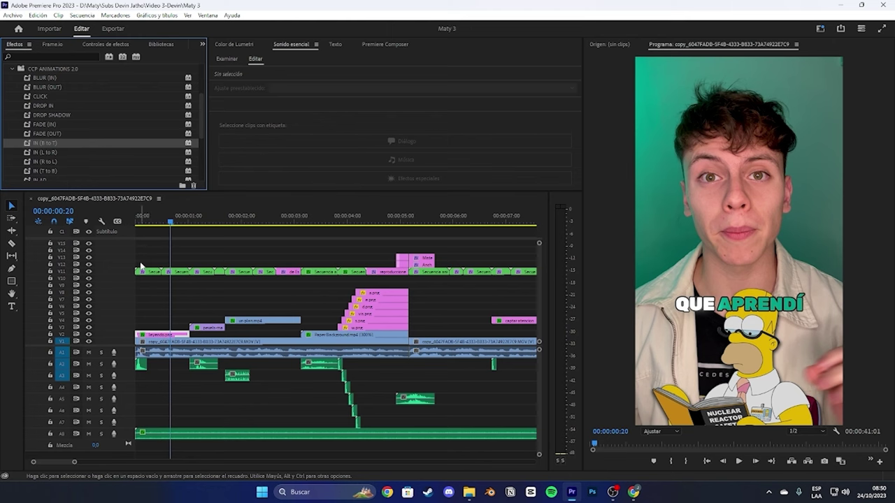
# Step: Look through the other IN and OUT direction presets in CCP ANIMATIONS 2.0
pyautogui.click(57, 154)
pyautogui.click(57, 162)
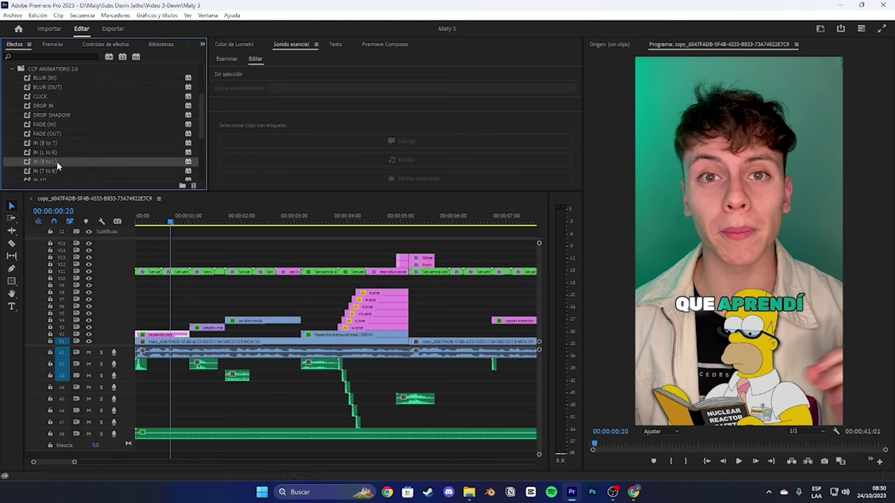
pyautogui.scroll(-4, 56, 169)
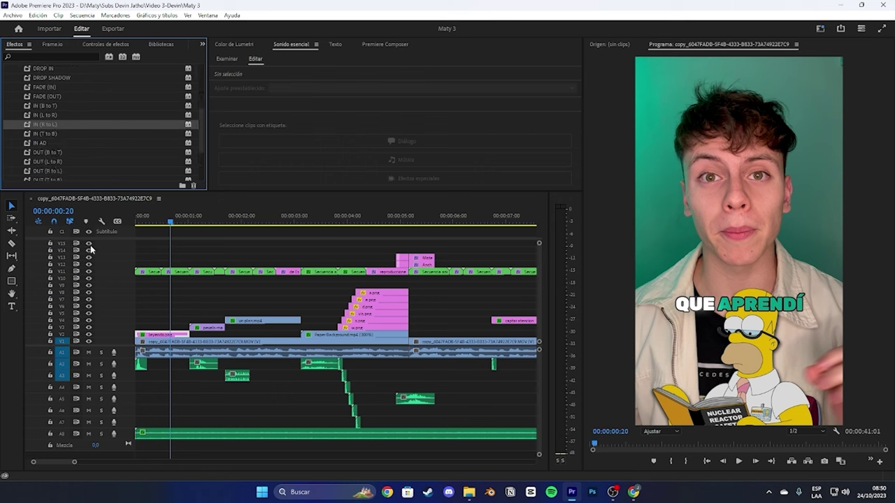
# Step: Search the effects for "shake", apply the Shake Cámara preset to leyendo.png, and save the project after previewing it
pyautogui.click(137, 223)
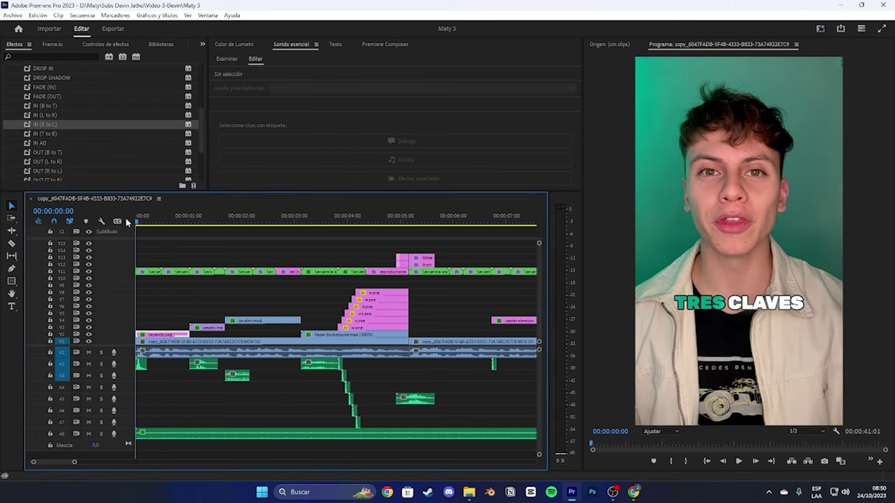
pyautogui.click(51, 56)
pyautogui.write('shake')
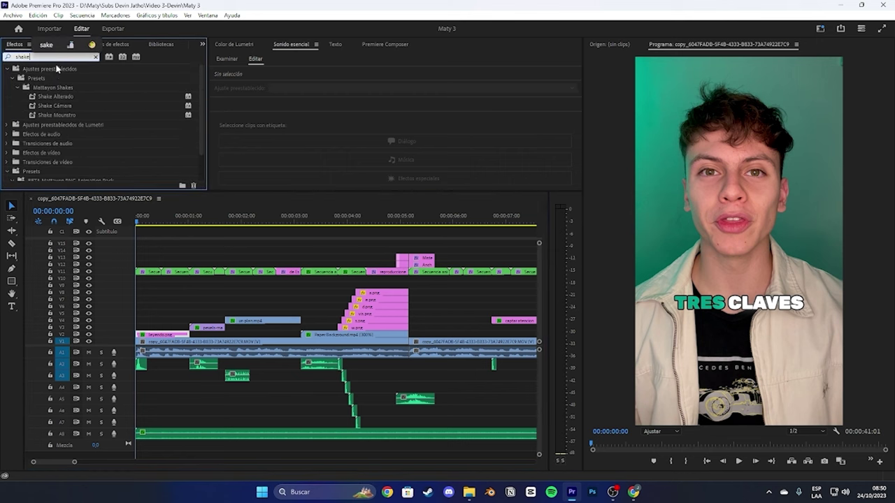
pyautogui.moveTo(72, 105); pyautogui.dragTo(170, 335)
pyautogui.press('space')
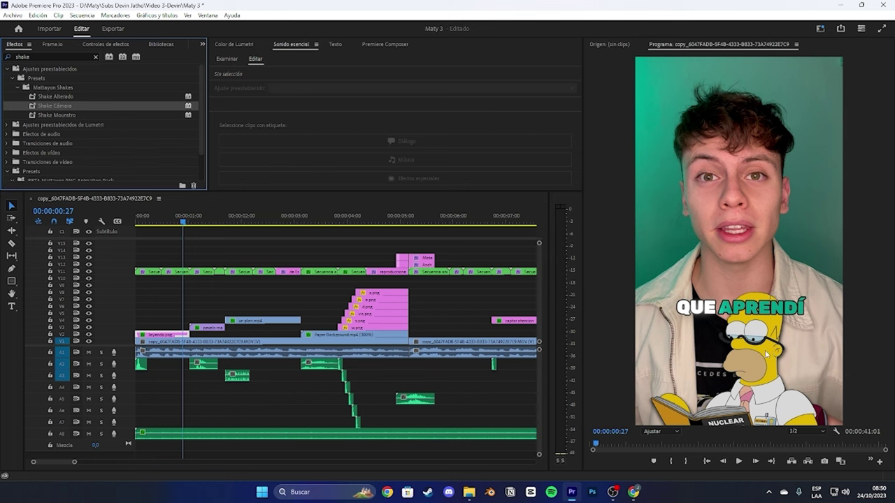
pyautogui.click(245, 341)
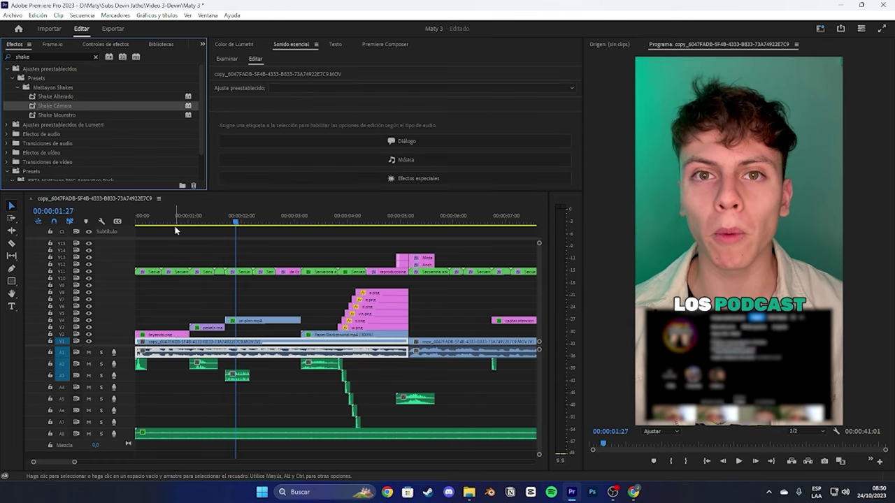
pyautogui.moveTo(175, 224); pyautogui.dragTo(109, 204)
pyautogui.hotkey('ctrl', 's')
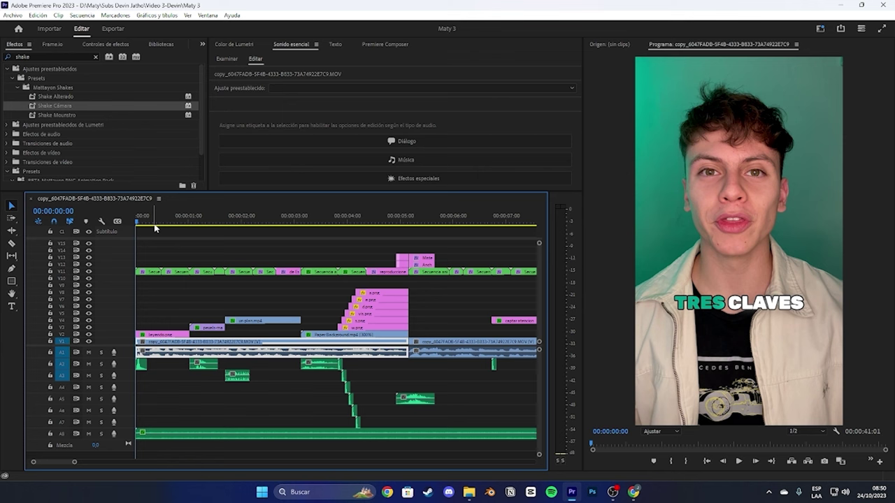
# Step: Play the opening and select the laptop footage clip on V3 with the playhead at 00:00:01:12
pyautogui.press('space')
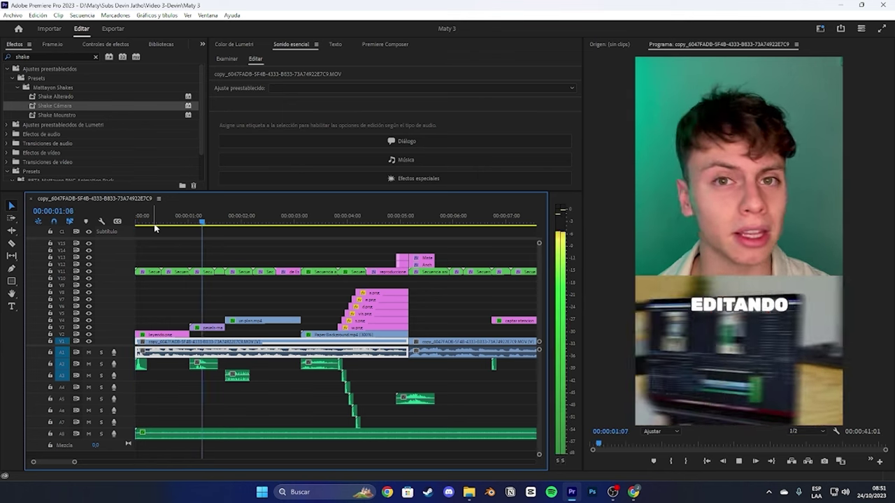
pyautogui.click(180, 223)
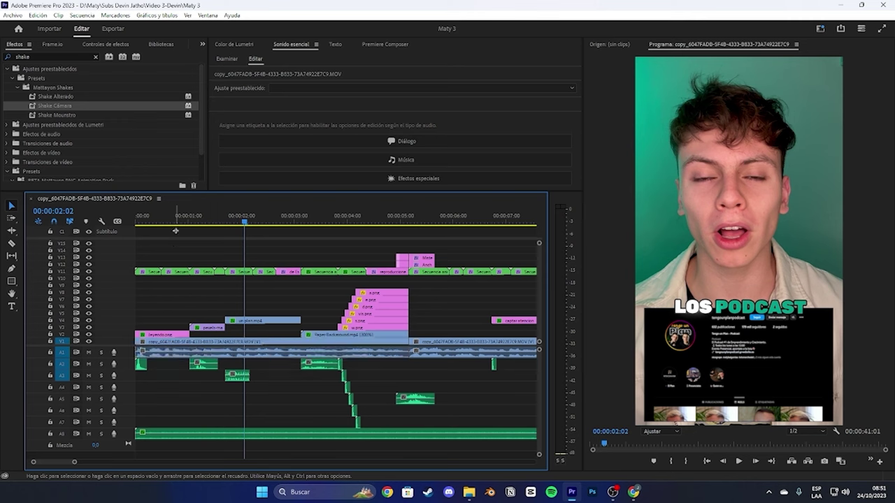
pyautogui.moveTo(184, 222); pyautogui.dragTo(209, 225)
pyautogui.click(217, 328)
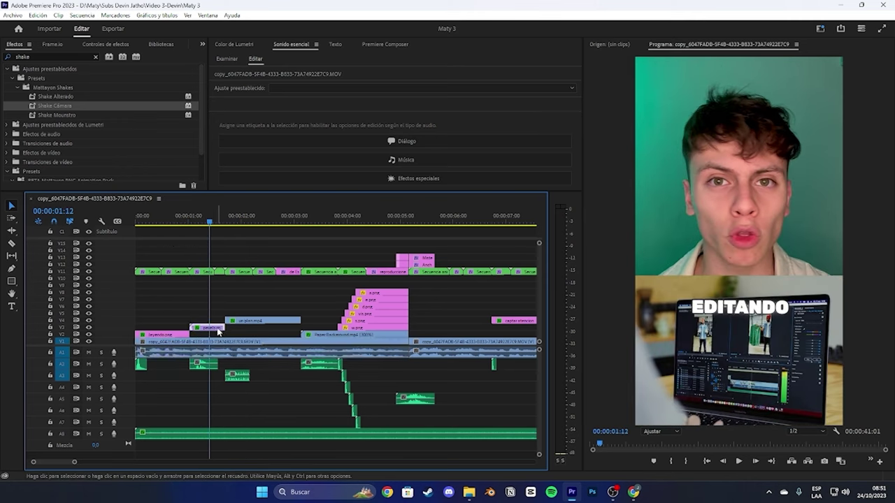
# Step: Clear the effects search and select un plan.mp4 on V4 with the playhead at its start, 00:00:01:21
pyautogui.click(21, 57)
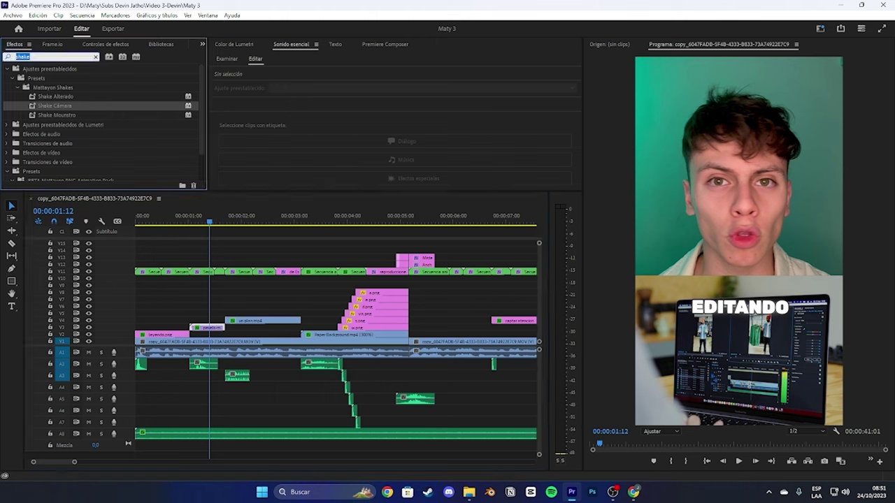
pyautogui.press('BackSpace')
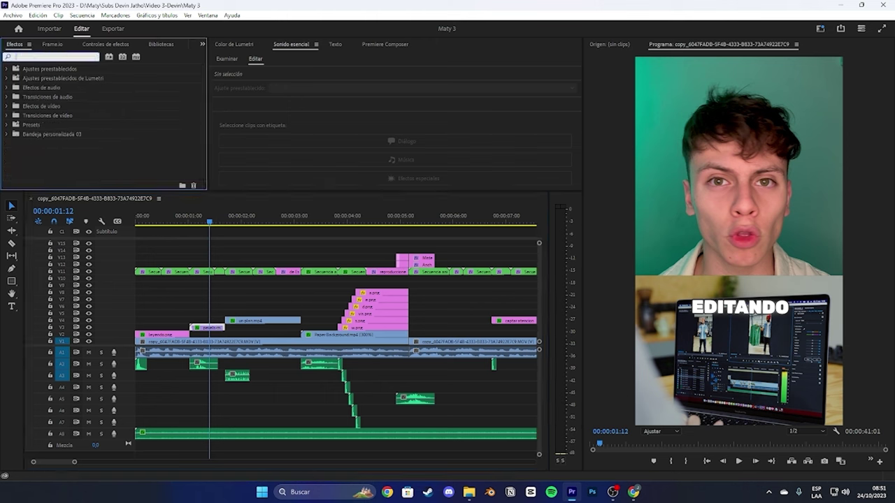
pyautogui.click(188, 222)
pyautogui.moveTo(188, 223); pyautogui.dragTo(226, 222)
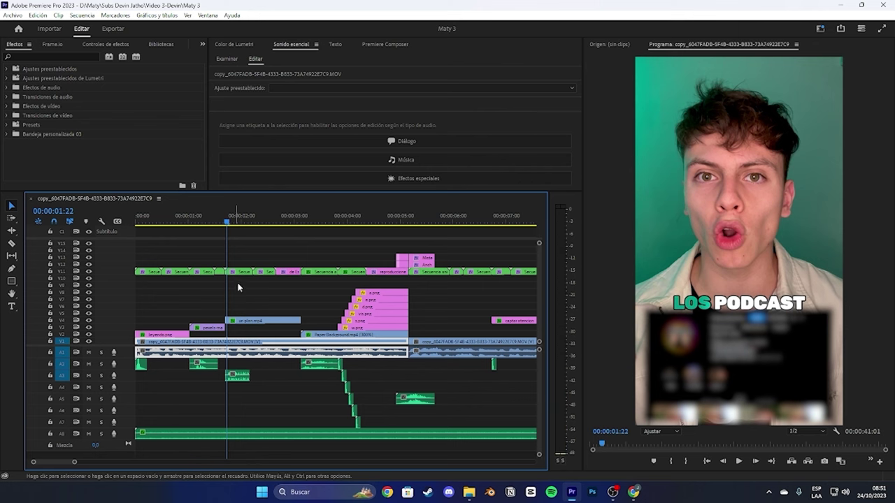
pyautogui.click(226, 224)
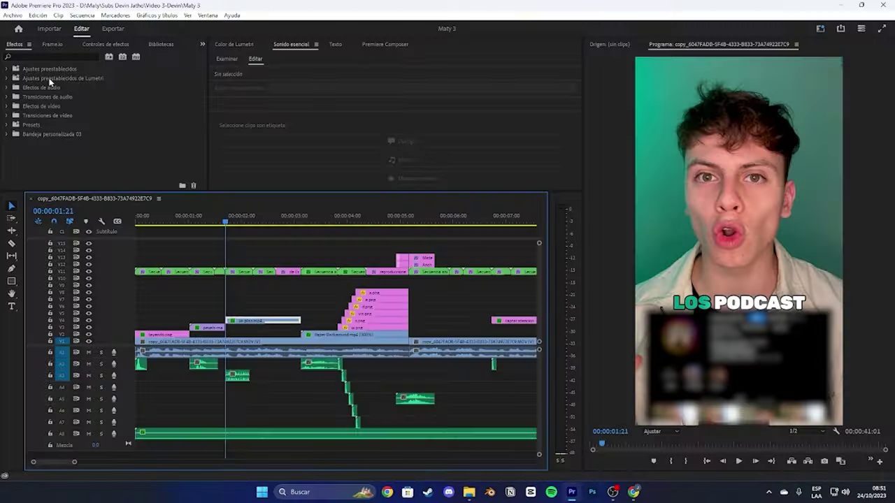
# Step: Search the effects for "desenfoque" and highlight Desenfoque gaussiano under Desenfocar y enfocar
pyautogui.click(51, 56)
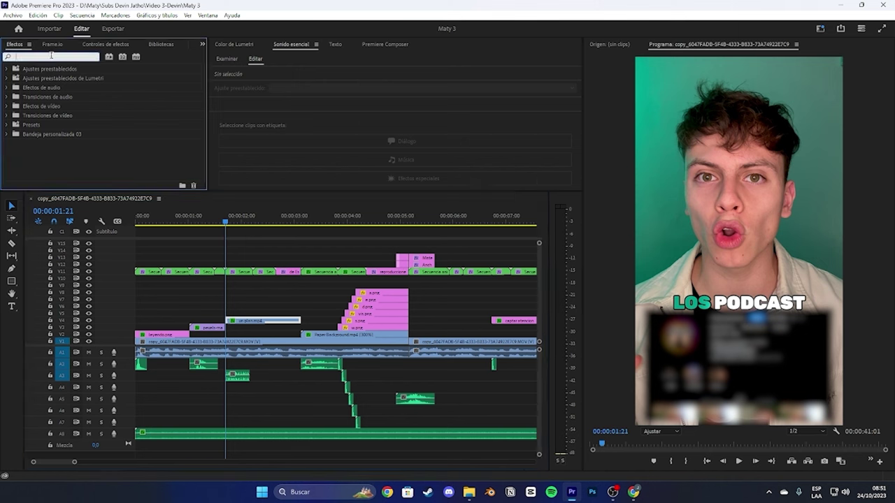
pyautogui.write('desenfoque')
pyautogui.press('BackSpace')
pyautogui.press('BackSpace')
pyautogui.press('BackSpace')
pyautogui.press('BackSpace')
pyautogui.press('BackSpace')
pyautogui.press('BackSpace')
pyautogui.press('BackSpace')
pyautogui.press('BackSpace')
pyautogui.press('BackSpace')
pyautogui.press('BackSpace')
pyautogui.write('desenfoque')
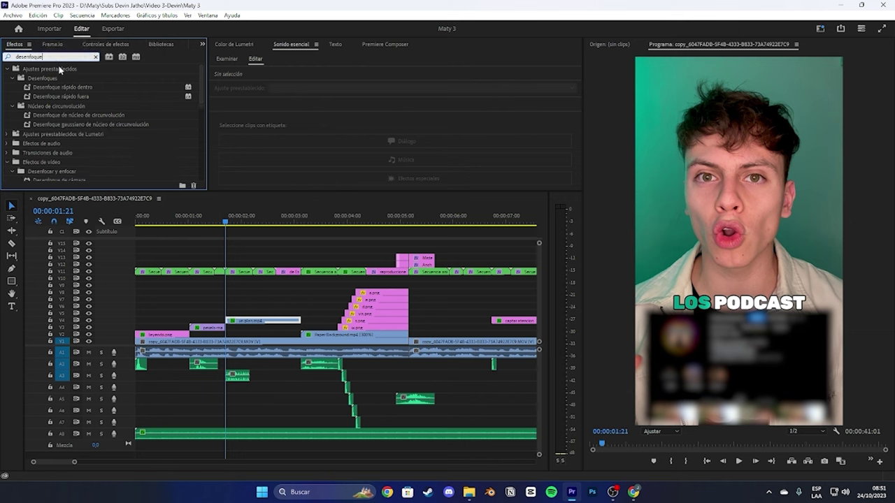
pyautogui.scroll(-3, 84, 111)
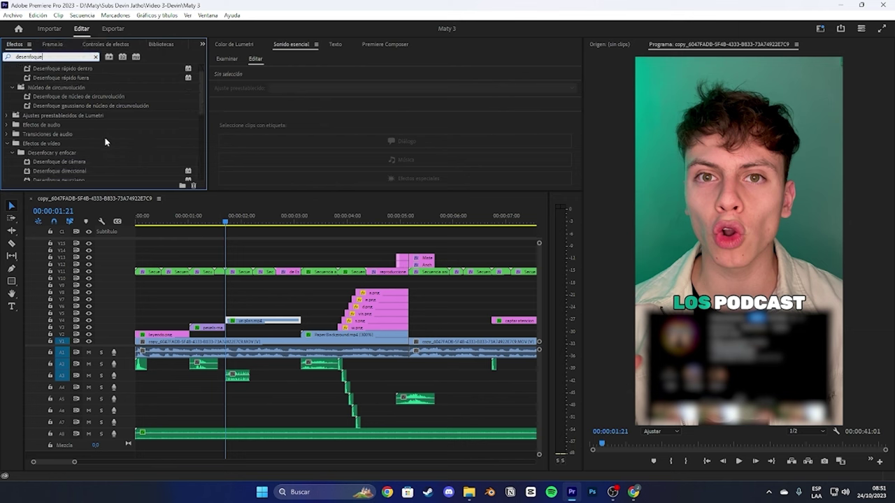
pyautogui.moveTo(92, 162); pyautogui.dragTo(87, 48)
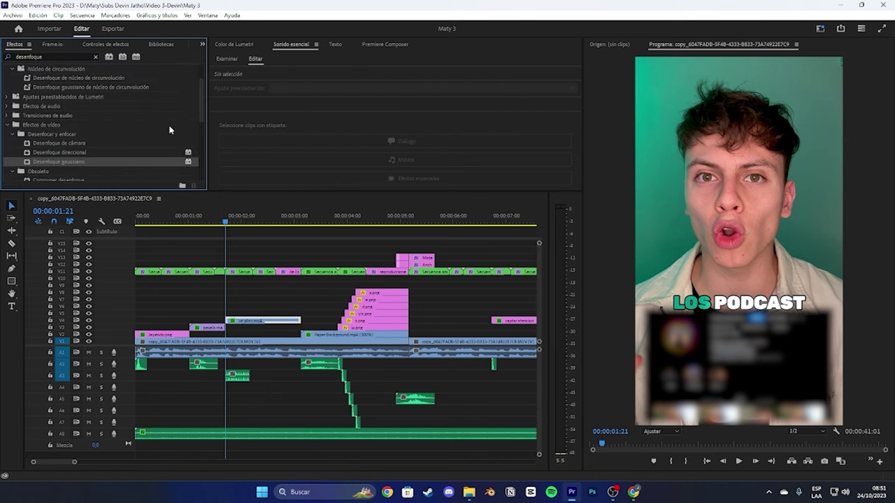
# Step: Remove the existing Desenfoque keyframes from the Desenfoque gaussiano effect on un plan.mp4 and set the blur to 0
pyautogui.moveTo(226, 222)
pyautogui.mouseDown()
pyautogui.moveTo(259, 224)
pyautogui.moveTo(226, 223)
pyautogui.mouseUp()
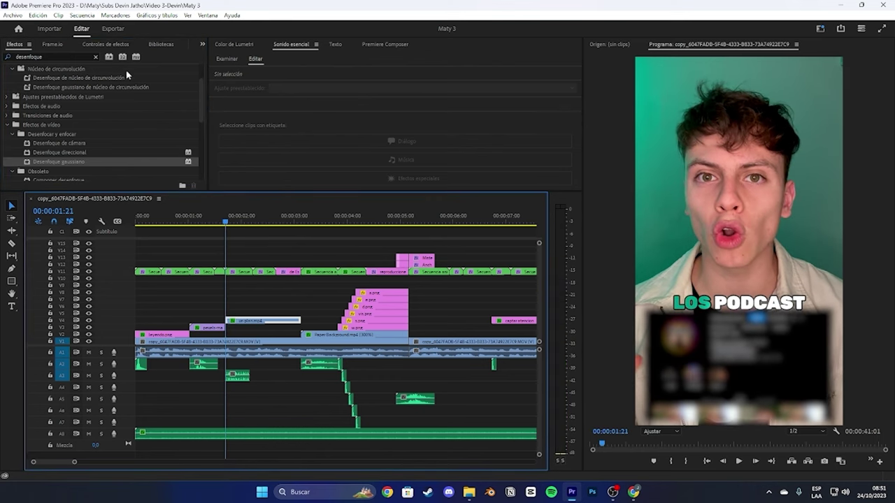
pyautogui.click(106, 44)
pyautogui.scroll(-4, 150, 129)
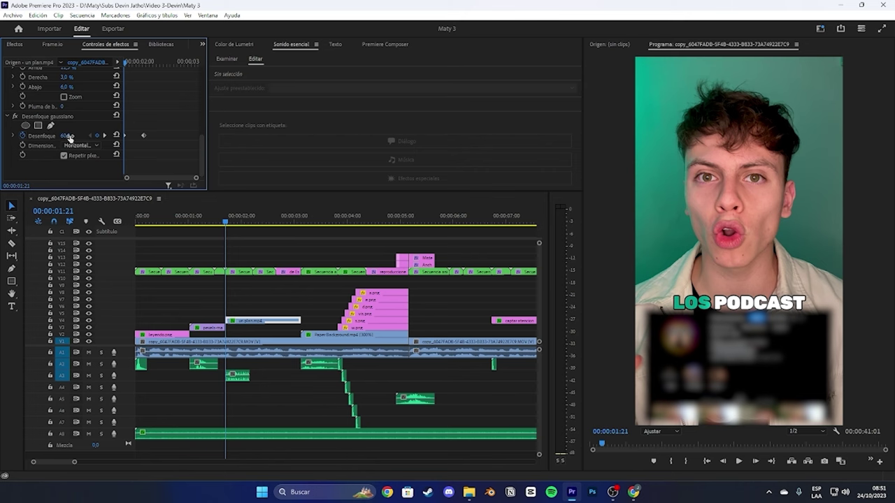
pyautogui.click(24, 138)
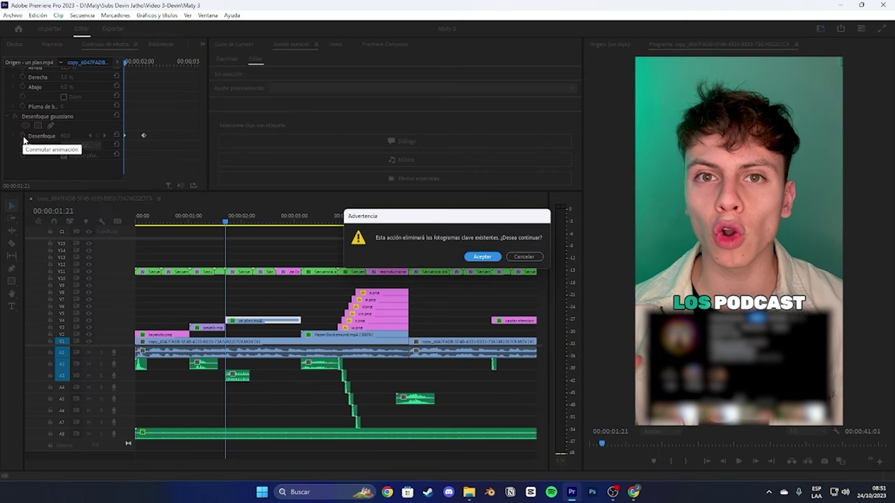
pyautogui.click(481, 258)
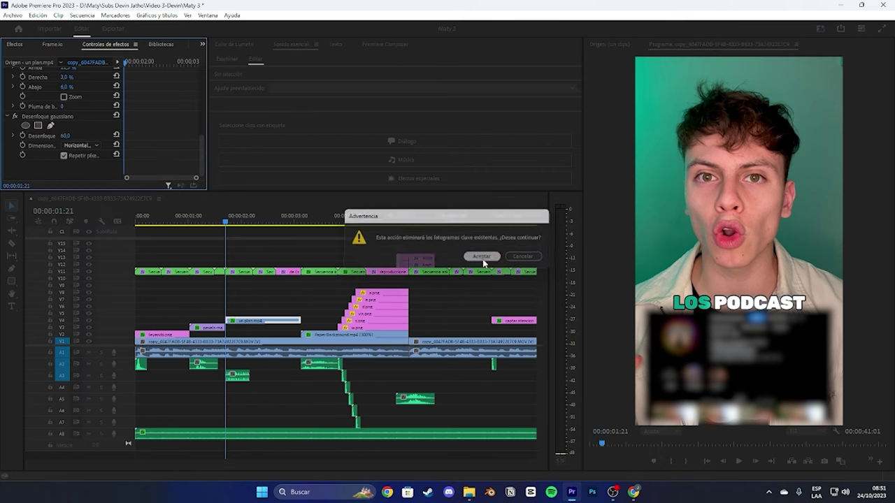
pyautogui.click(66, 136)
pyautogui.write('0')
pyautogui.press('Return')
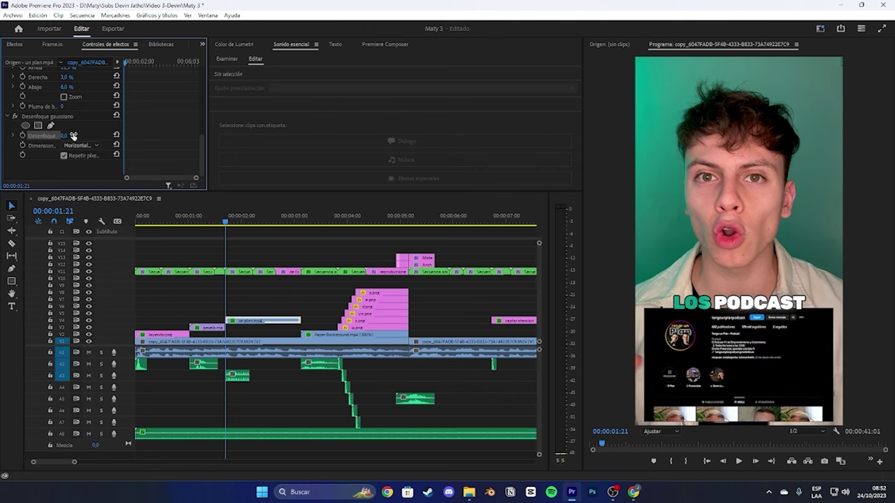
# Step: Animate the Desenfoque value on un plan.mp4 with keyframes of 60 at 00:00:01:21 and 0 at 00:00:02:04
pyautogui.click(72, 135)
pyautogui.write('60')
pyautogui.press('Return')
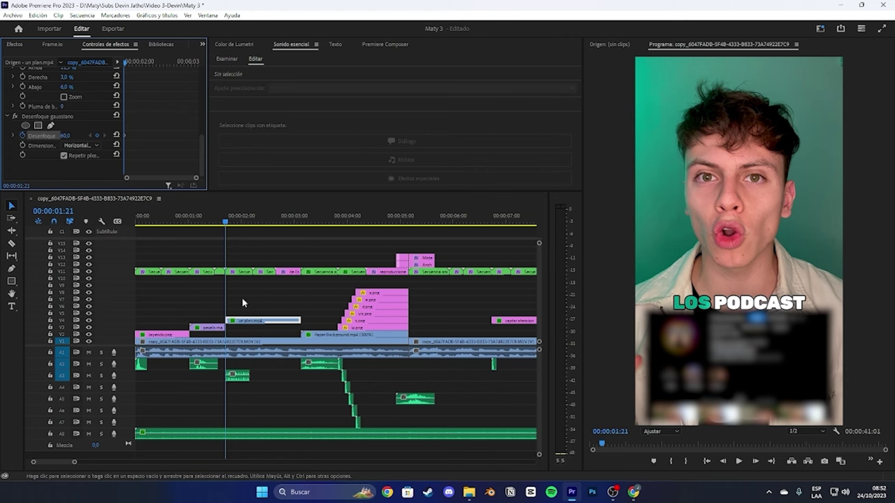
pyautogui.click(232, 223)
pyautogui.moveTo(231, 224); pyautogui.dragTo(250, 228)
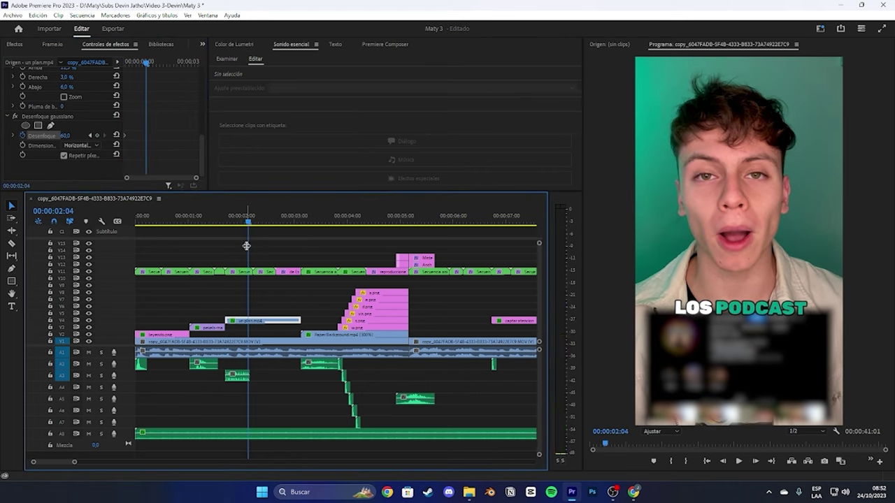
pyautogui.click(67, 135)
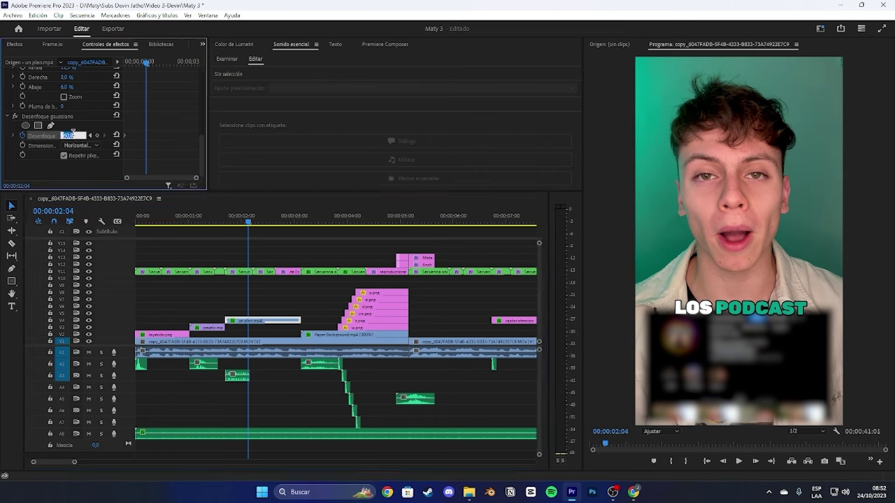
pyautogui.press('Return')
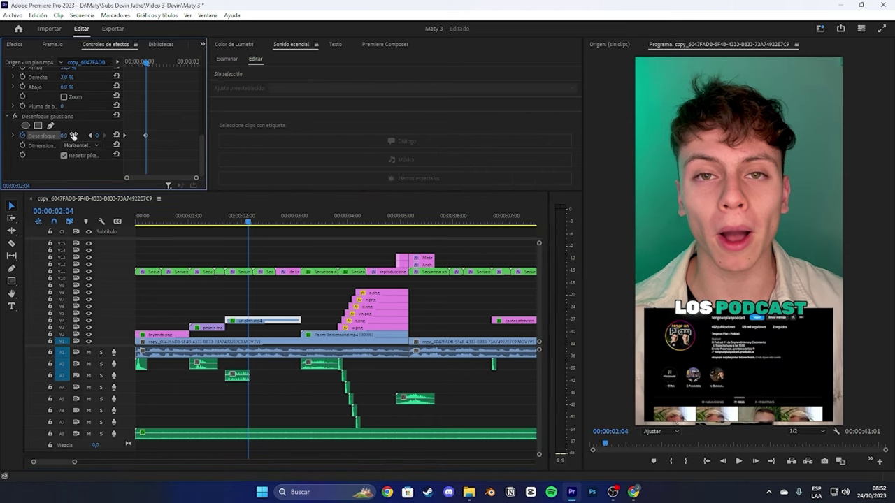
# Step: Play back the blur-in of un plan.mp4 twice from about 00:00:01:22 to check the animation
pyautogui.moveTo(236, 217); pyautogui.dragTo(228, 222)
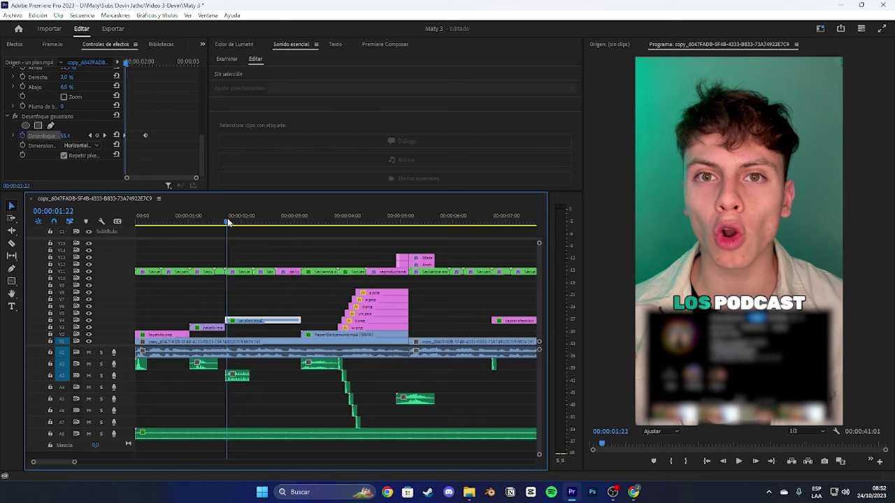
pyautogui.press('space')
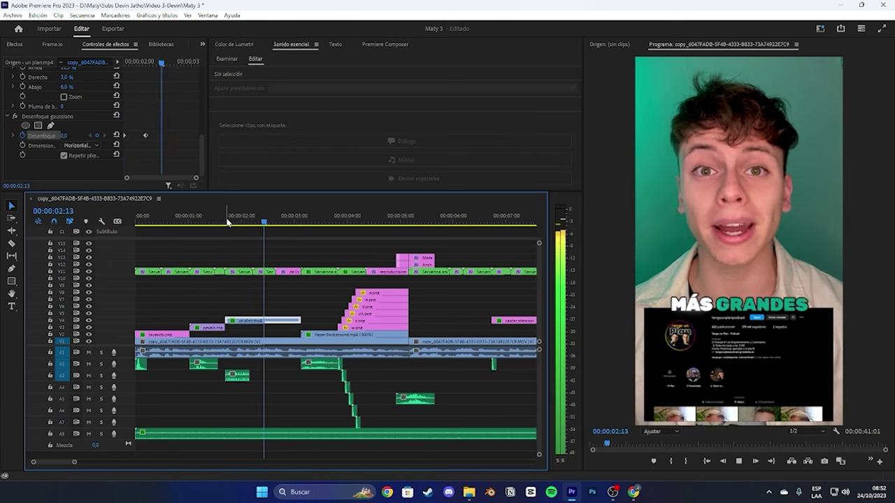
pyautogui.press('space')
pyautogui.click(228, 222)
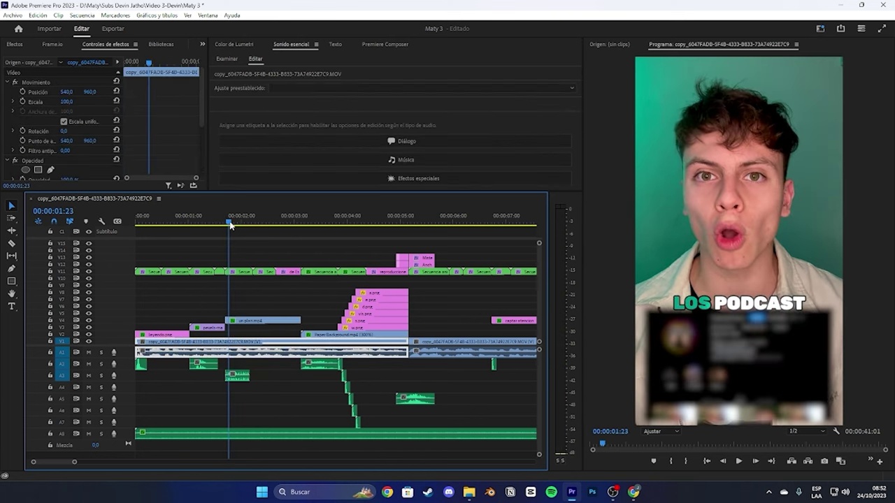
pyautogui.press('space')
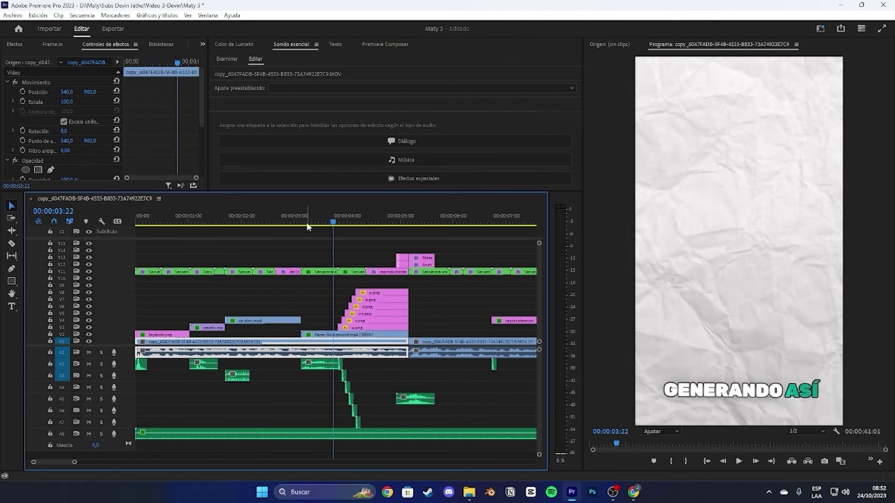
# Step: Review the opening and play the paper-background section from 00:00:03:22, where the stacked PNG video thumbnails pop in
pyautogui.click(305, 224)
pyautogui.press('Home')
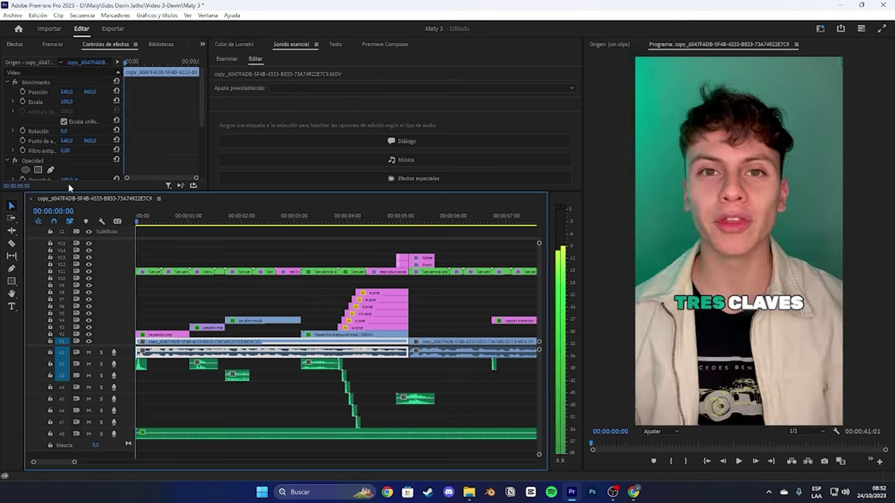
pyautogui.moveTo(135, 217); pyautogui.dragTo(340, 273)
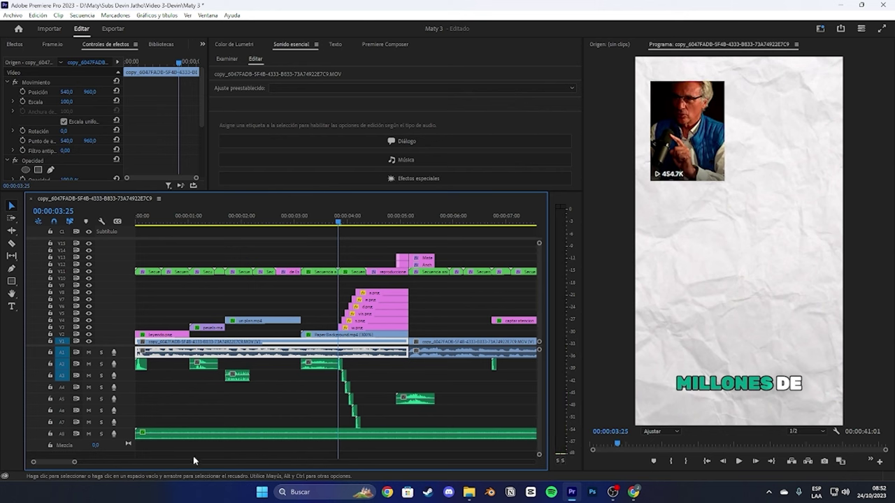
pyautogui.click(78, 463)
pyautogui.moveTo(79, 465); pyautogui.dragTo(125, 463)
pyautogui.click(150, 217)
pyautogui.scroll(3, 121, 217)
pyautogui.moveTo(161, 222); pyautogui.dragTo(190, 230)
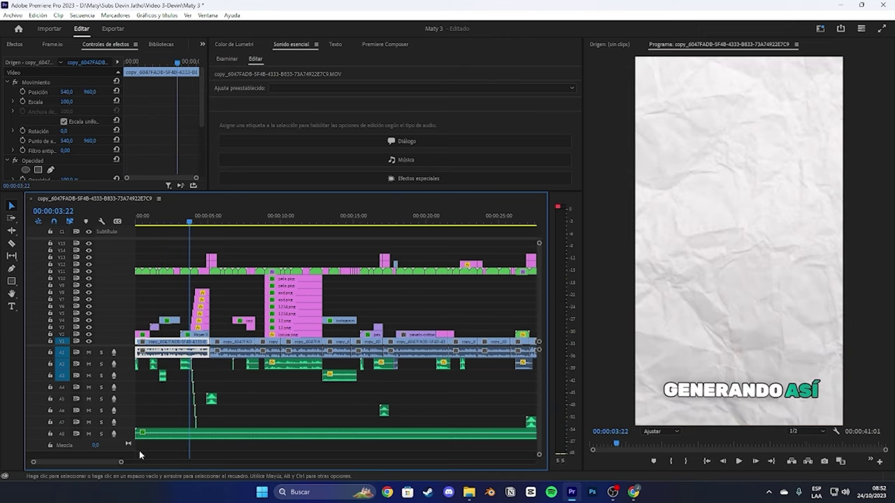
pyautogui.moveTo(121, 462); pyautogui.dragTo(95, 462)
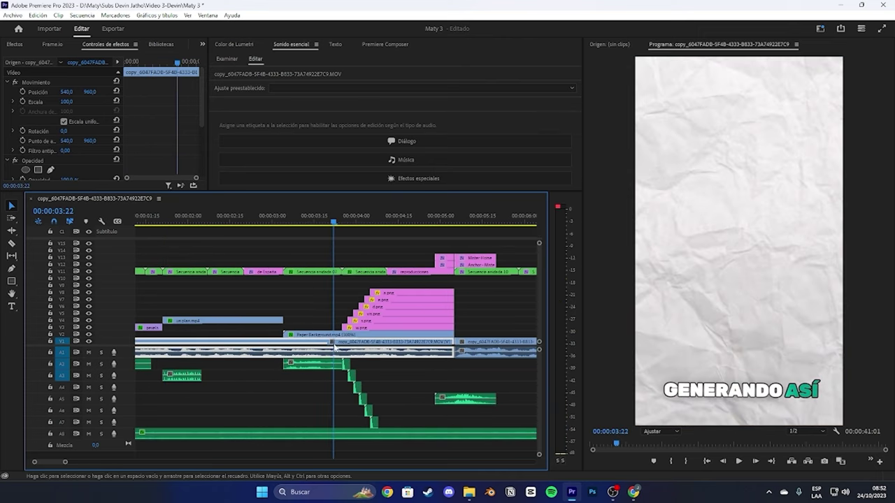
pyautogui.press('space')
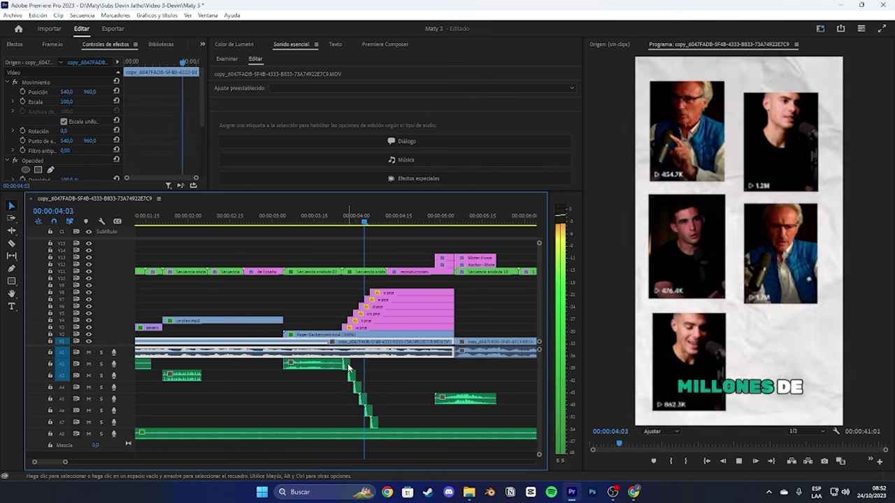
pyautogui.press('space')
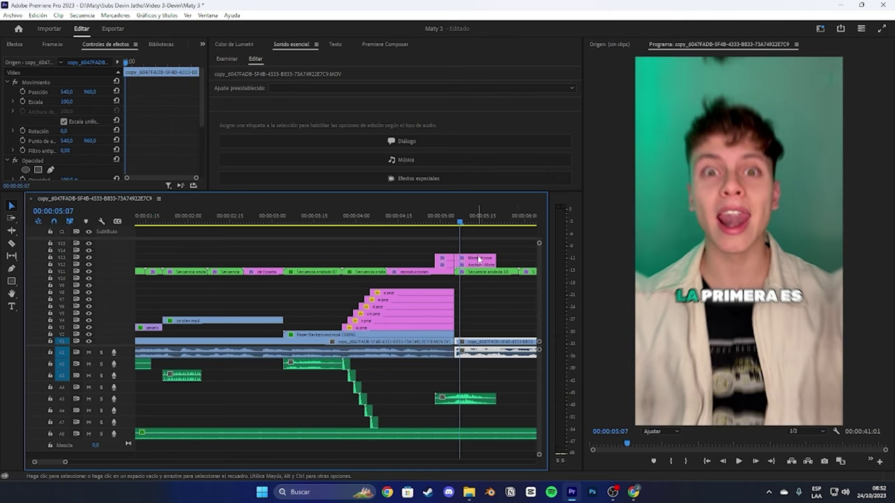
# Step: Play the sequence onward from 00:00:05:07 through the viewers graphics to the stacked PNG overlays near 00:00:10:28
pyautogui.scroll(-3, 336, 335)
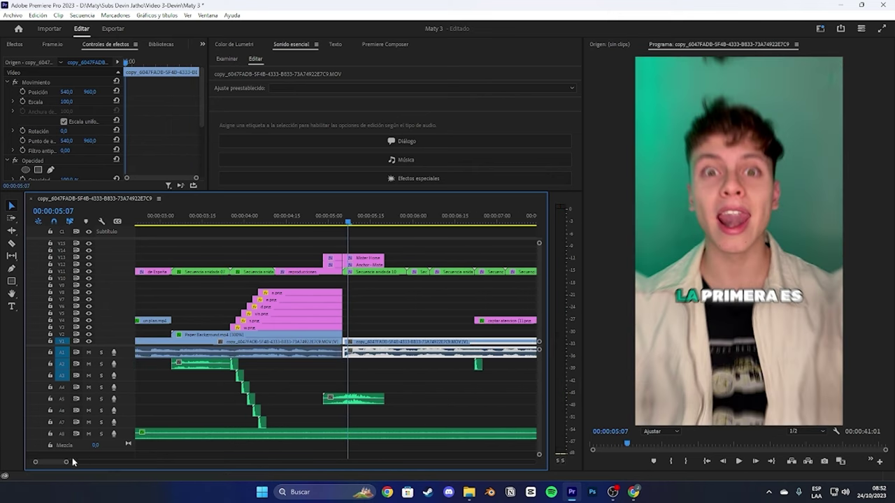
pyautogui.moveTo(67, 462); pyautogui.dragTo(33, 462)
pyautogui.press('space')
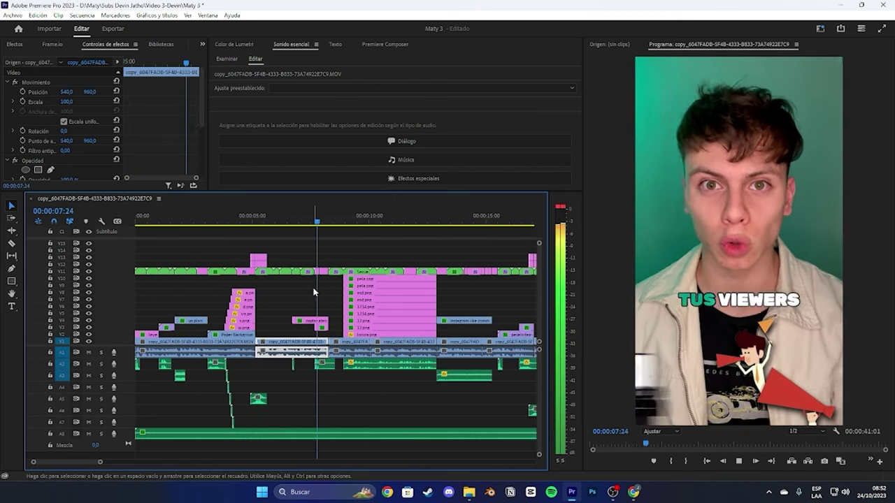
pyautogui.press('space')
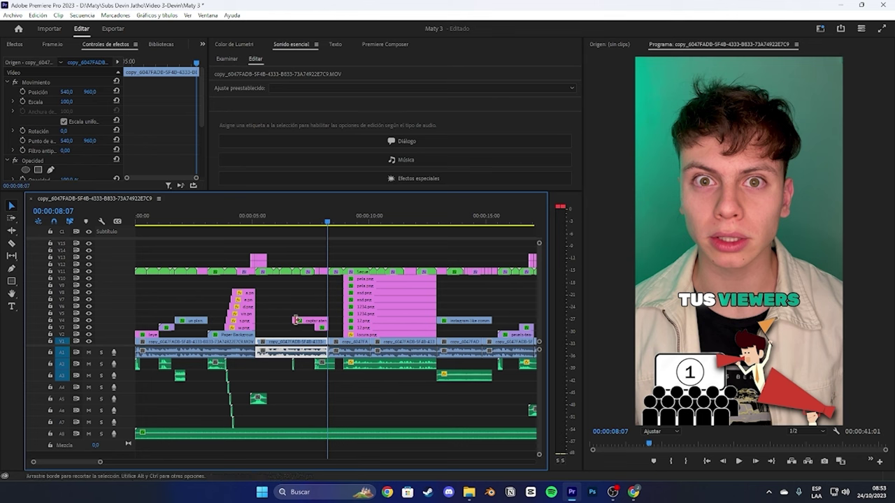
pyautogui.moveTo(328, 223); pyautogui.dragTo(339, 222)
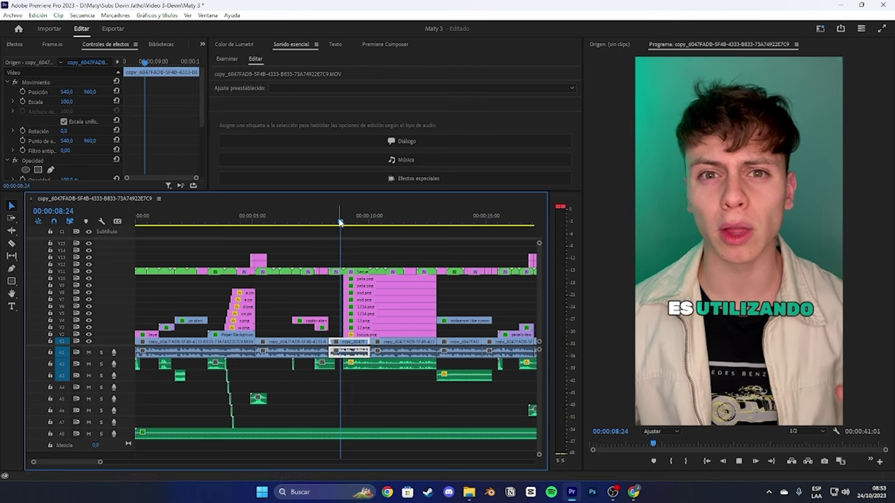
pyautogui.press('space')
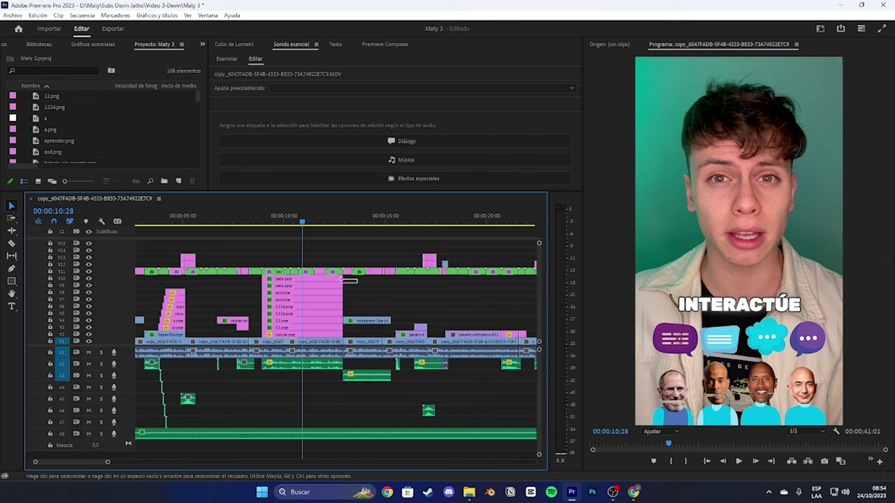
# Step: Select pela.png on V10 and examine its Posición keyframes while scrubbing and playing to 00:00:11:12
pyautogui.click(341, 280)
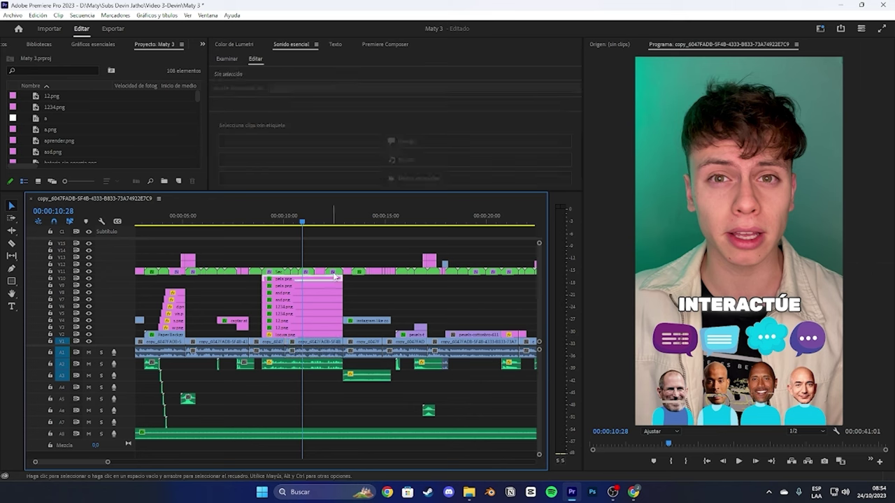
pyautogui.scroll(5, 90, 44)
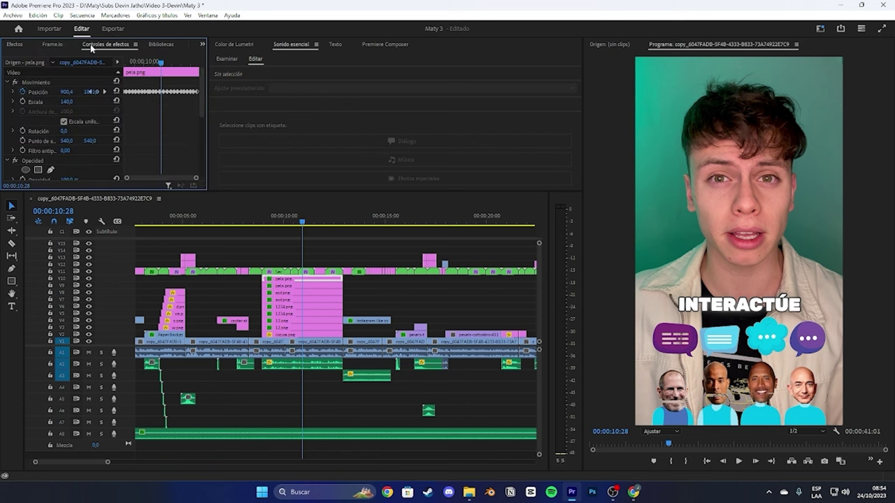
pyautogui.moveTo(166, 66); pyautogui.dragTo(150, 73)
pyautogui.press('space')
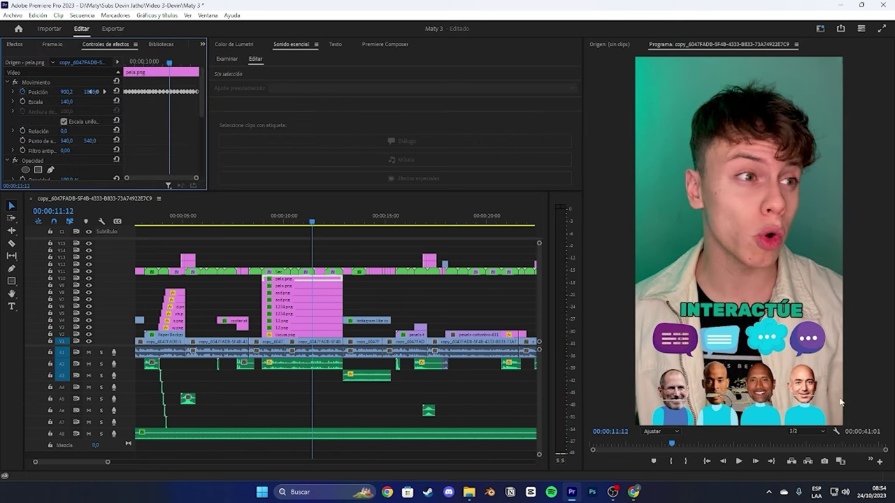
# Step: Move both pela.png clips up to tracks V12 and V13, and select the V13 clip at 00:00:12:10
pyautogui.moveTo(379, 292); pyautogui.dragTo(332, 264)
pyautogui.moveTo(309, 227); pyautogui.dragTo(331, 222)
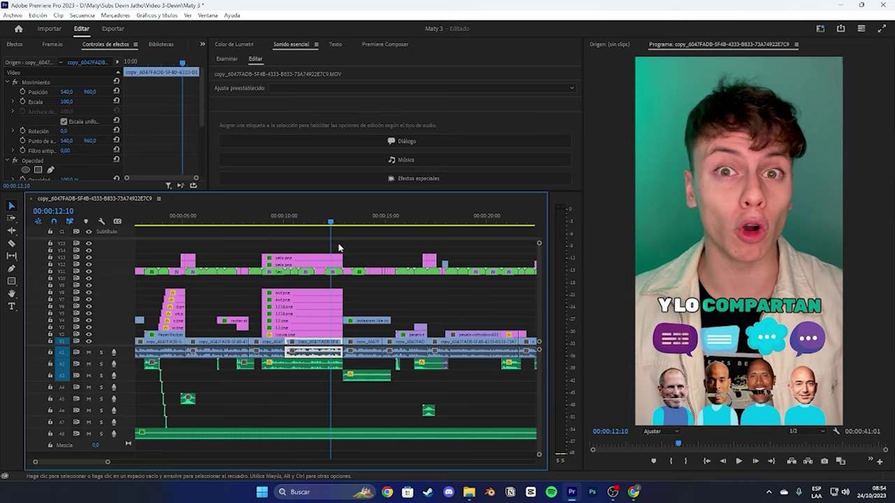
pyautogui.click(336, 257)
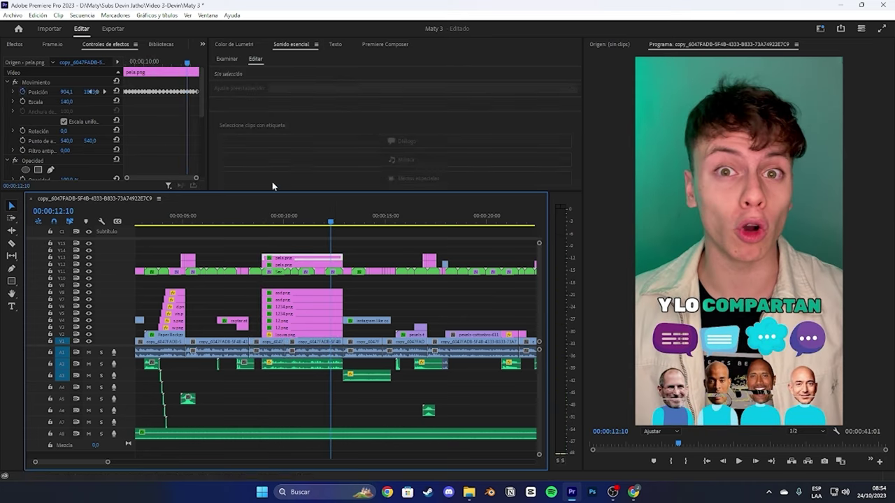
# Step: Reposition pela.png on V13 in the frame at 00:00:12:10 and remove the later Posición keyframes from both pela.png clips
pyautogui.moveTo(110, 462); pyautogui.dragTo(70, 462)
pyautogui.click(807, 390)
pyautogui.moveTo(808, 389); pyautogui.dragTo(804, 403)
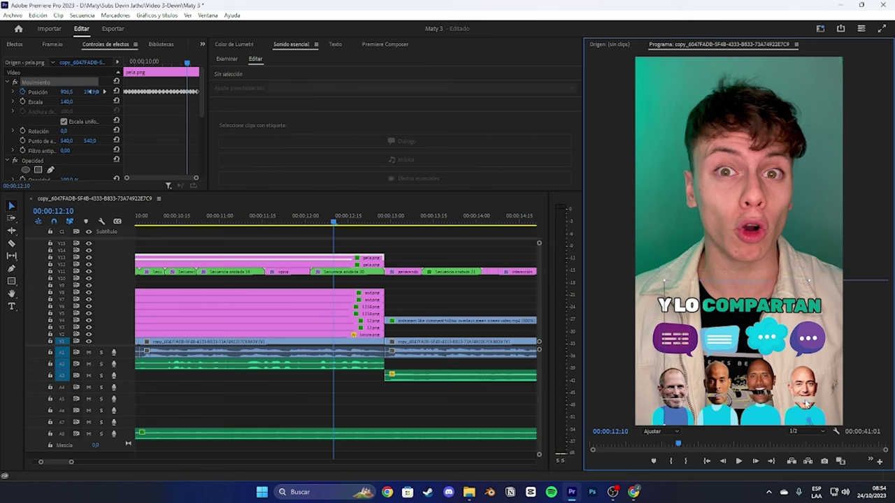
pyautogui.click(198, 100)
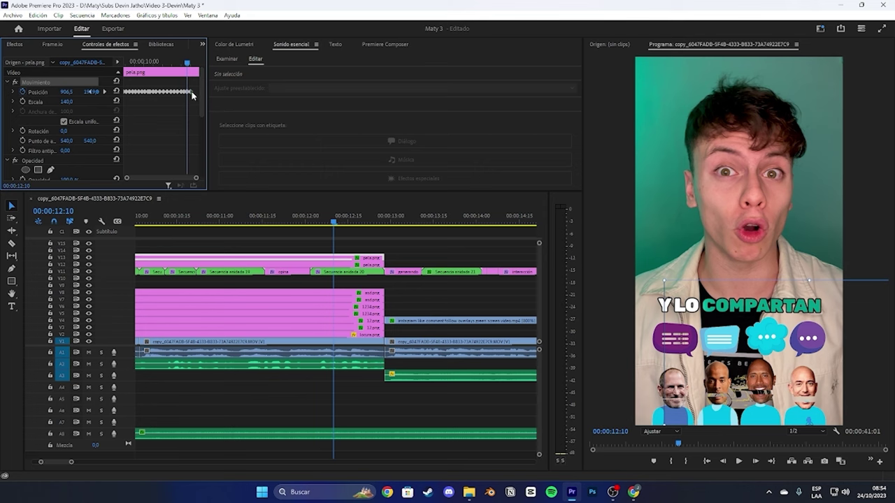
pyautogui.press('space')
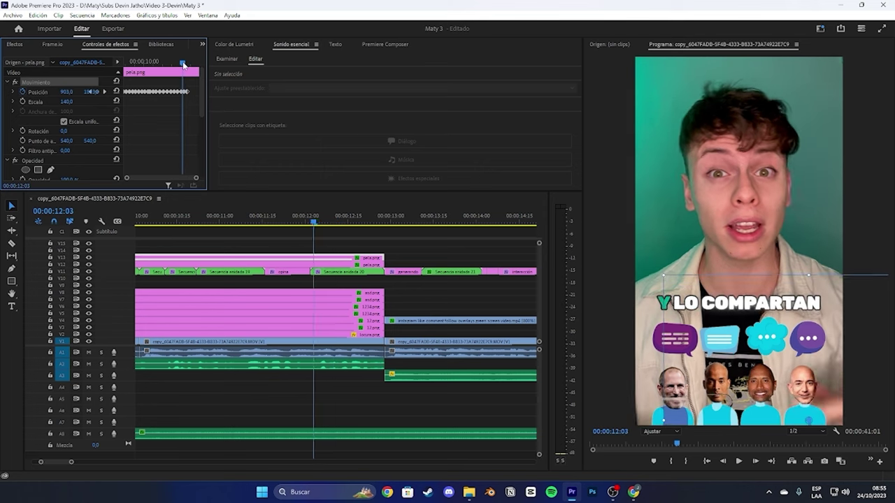
pyautogui.click(187, 64)
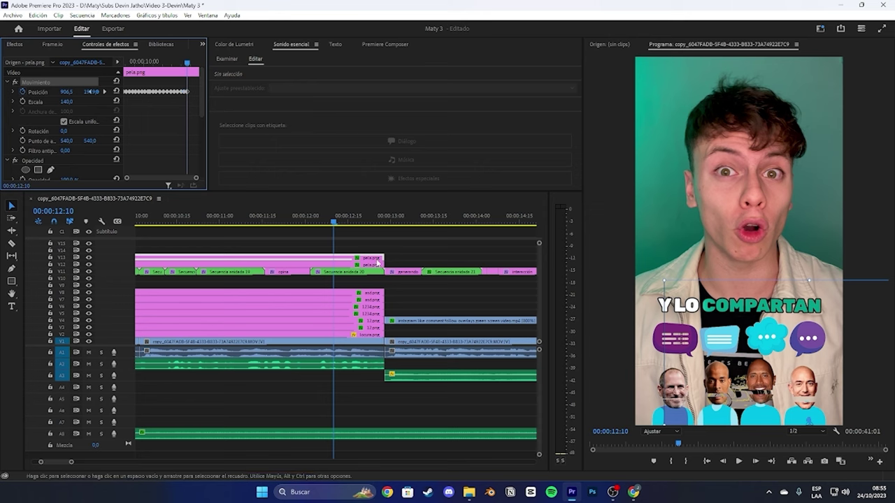
pyautogui.click(350, 257)
pyautogui.click(196, 94)
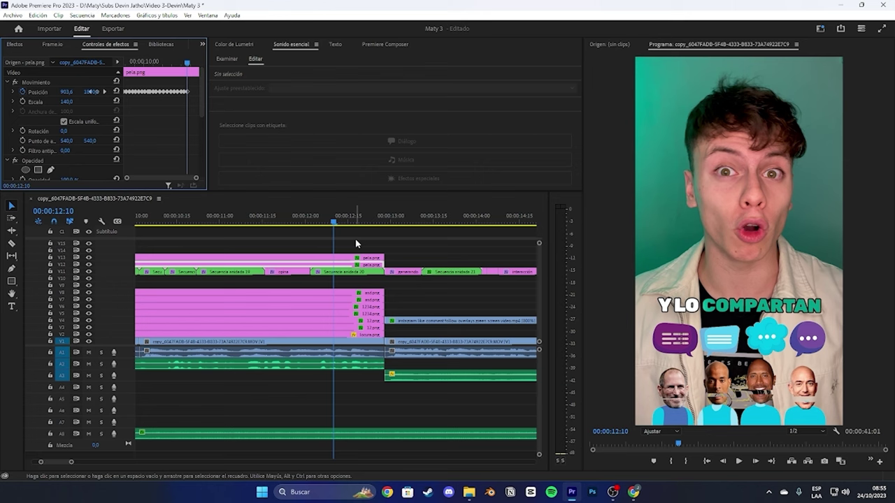
# Step: Advance to 00:00:12:16 and add a Posición keyframe to pela.png on V13 by shifting the figure in the frame
pyautogui.press('Right')
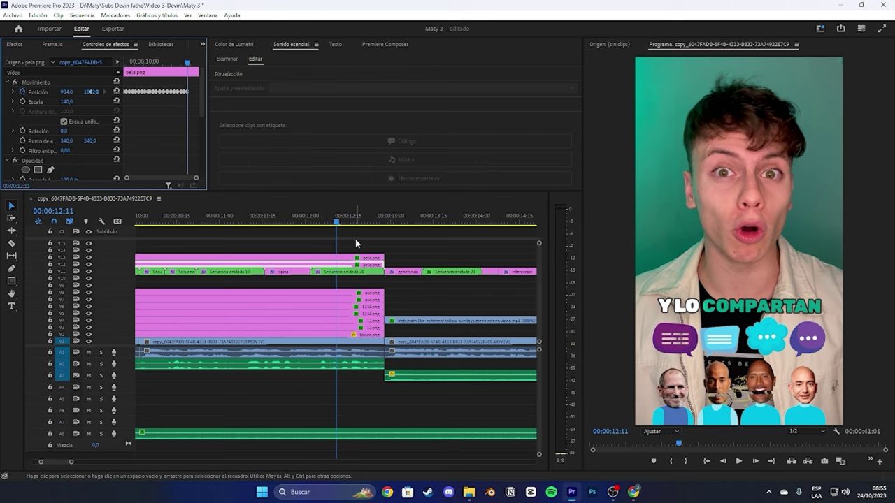
pyautogui.press('Right')
pyautogui.press('Right')
pyautogui.press('Right')
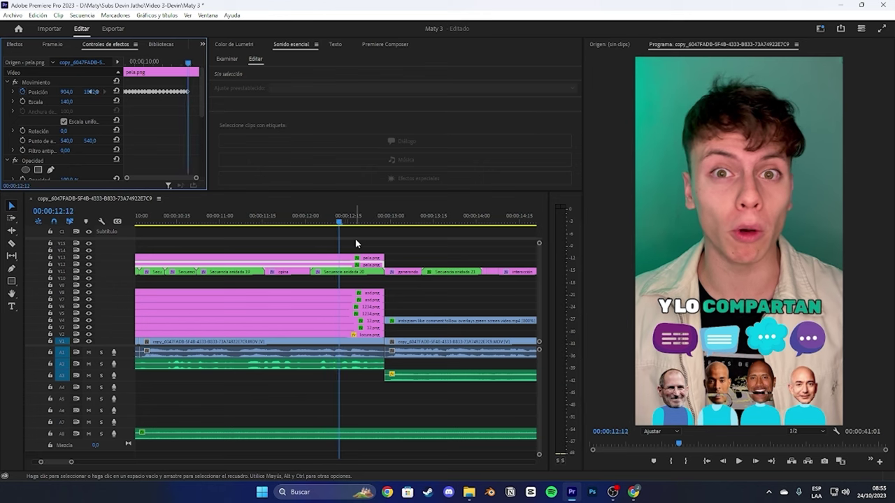
pyautogui.press('Right')
pyautogui.press('Right')
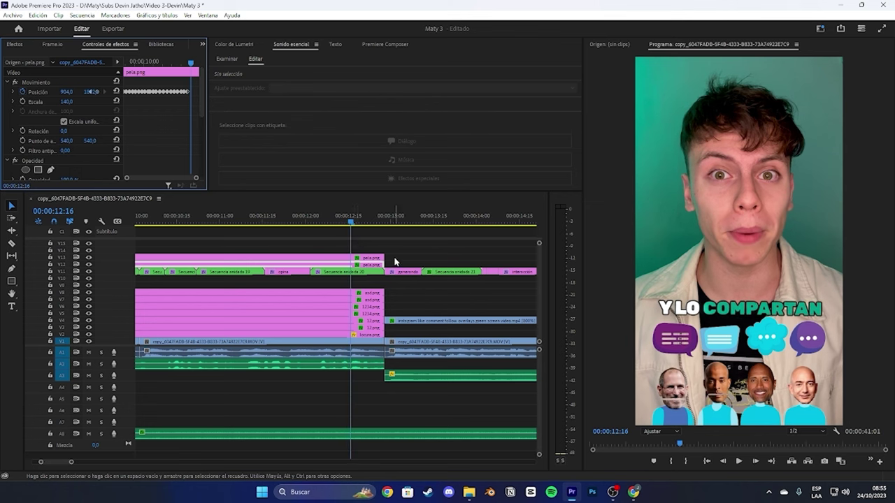
pyautogui.click(380, 258)
pyautogui.click(814, 404)
pyautogui.moveTo(808, 401); pyautogui.dragTo(809, 405)
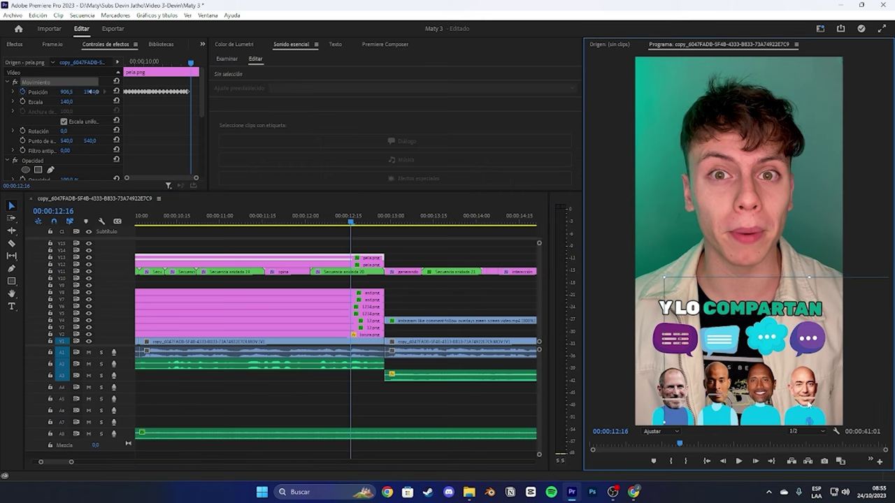
# Step: Move the V12 pela.png clip above the other one to V14 and nudge its figure to keyframe Posición at 00:00:12:16
pyautogui.moveTo(362, 266); pyautogui.dragTo(362, 253)
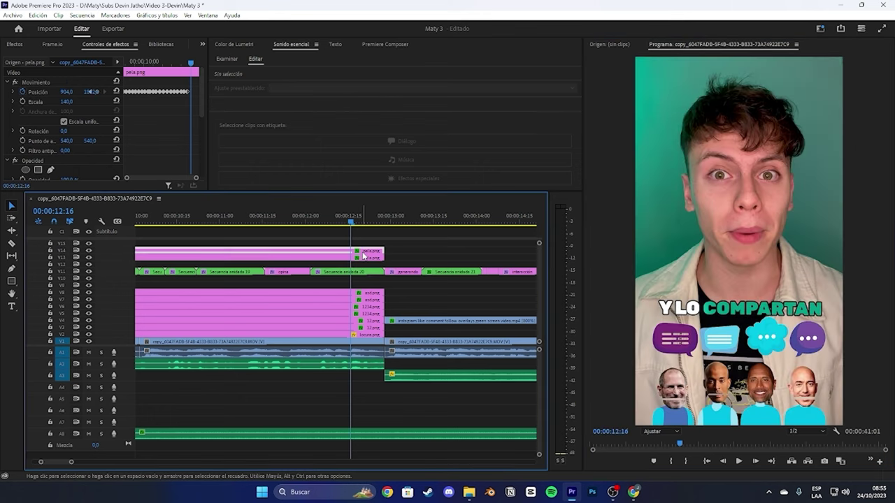
pyautogui.click(806, 388)
pyautogui.click(807, 386)
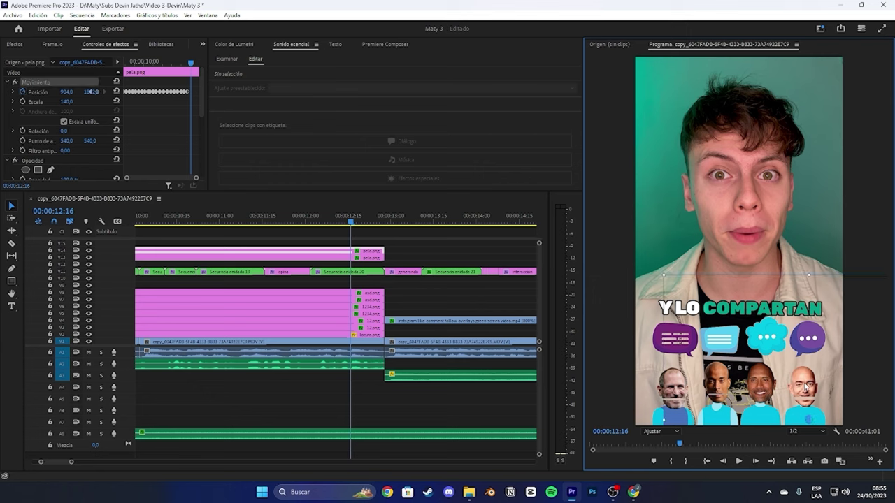
pyautogui.moveTo(807, 386); pyautogui.dragTo(806, 386)
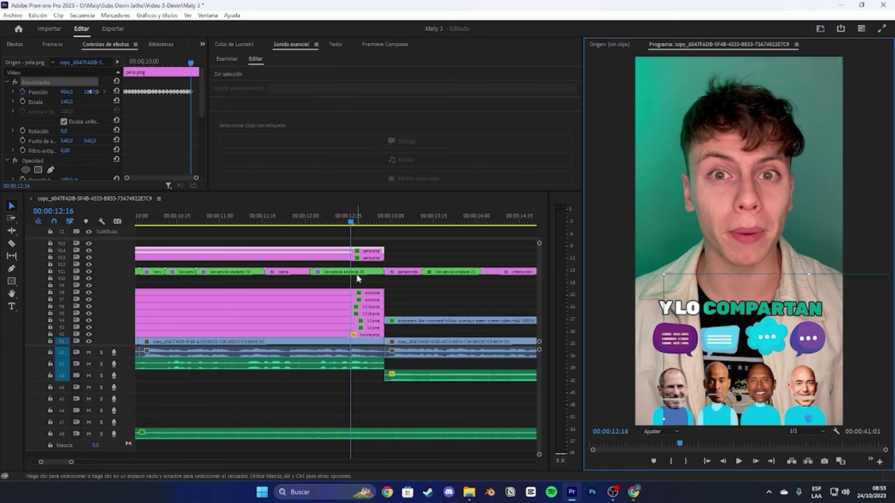
# Step: Step forward to 00:00:12:21 and keyframe a slightly shifted Posición for the pela.png clip on V14
pyautogui.click(353, 221)
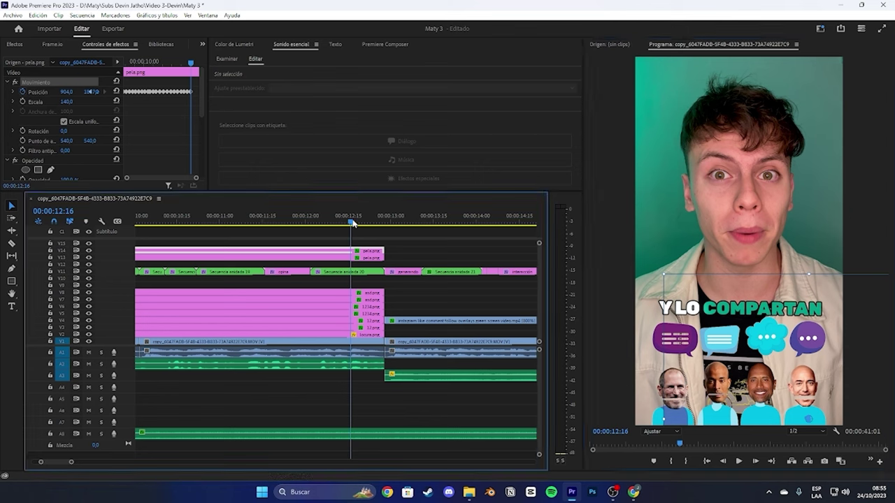
pyautogui.press('Right')
pyautogui.press('Right')
pyautogui.press('Right')
pyautogui.press('Right')
pyautogui.press('Right')
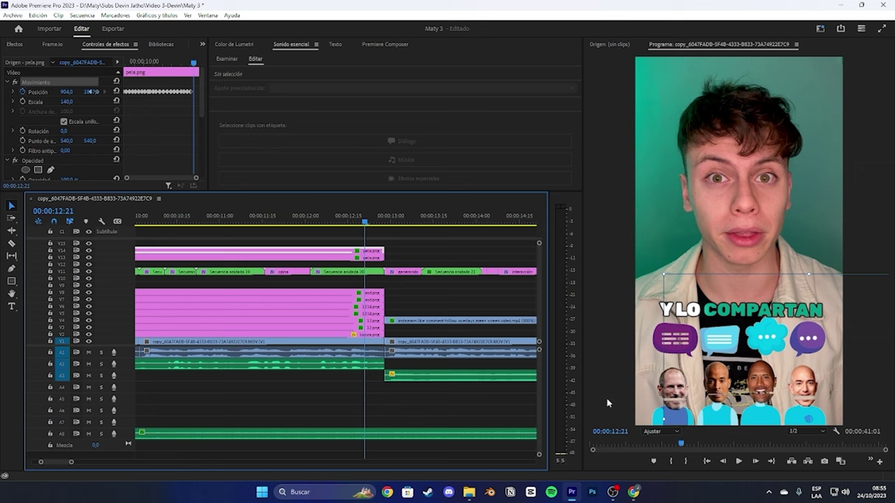
pyautogui.click(807, 381)
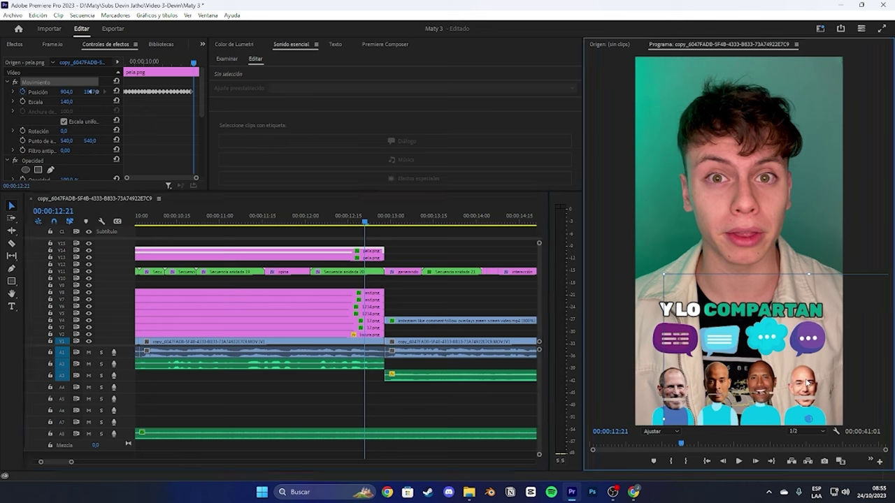
pyautogui.moveTo(805, 380); pyautogui.dragTo(806, 381)
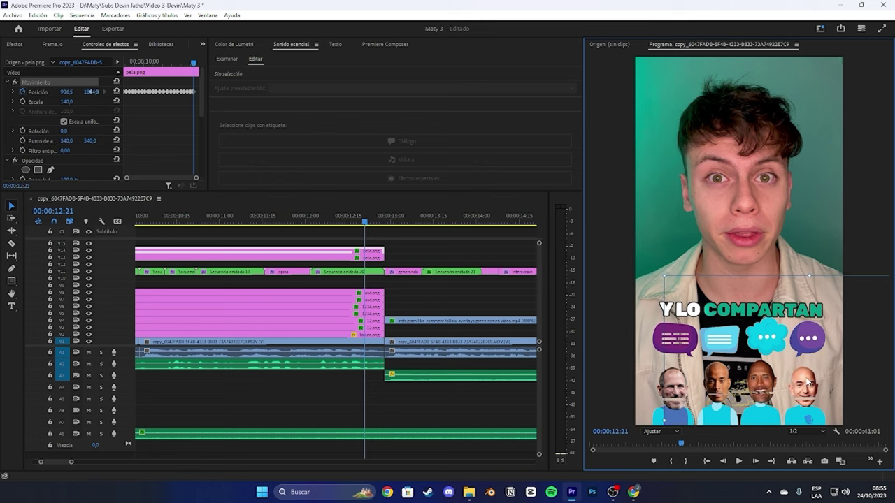
# Step: Move the pela.png clips down to V12 and V13 and fine-tune the V13 clip's vertical Posición at 00:00:12:21
pyautogui.moveTo(375, 260); pyautogui.dragTo(376, 267)
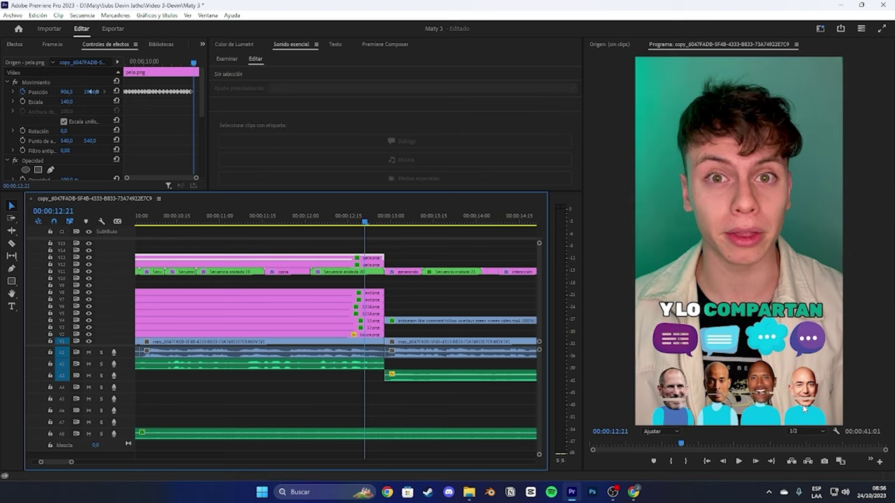
pyautogui.click(804, 404)
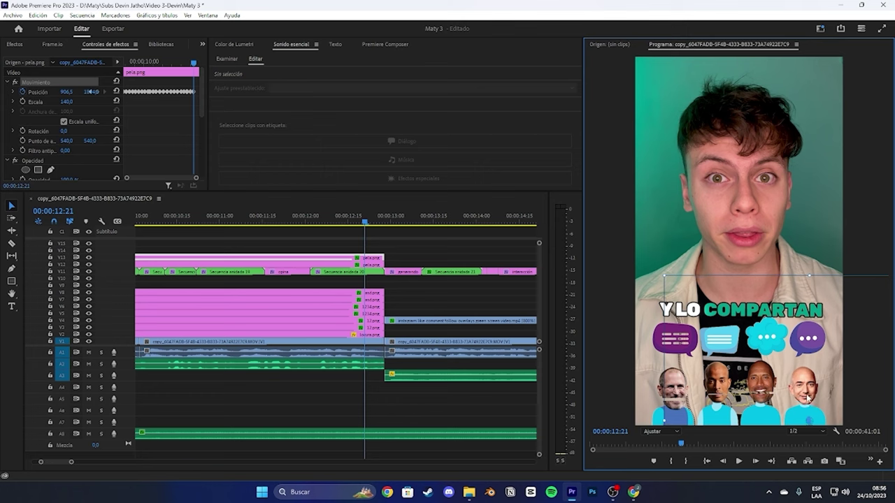
pyautogui.moveTo(90, 94); pyautogui.dragTo(91, 92)
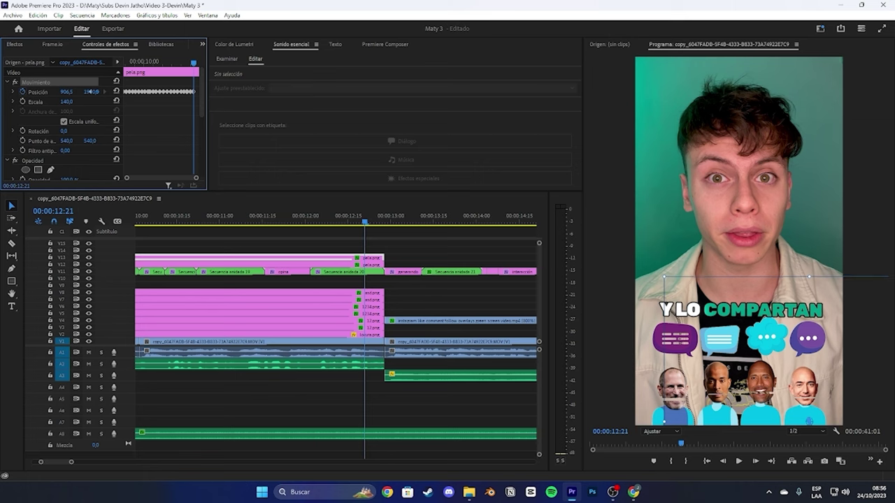
pyautogui.moveTo(90, 91); pyautogui.dragTo(91, 92)
pyautogui.moveTo(805, 404); pyautogui.dragTo(807, 406)
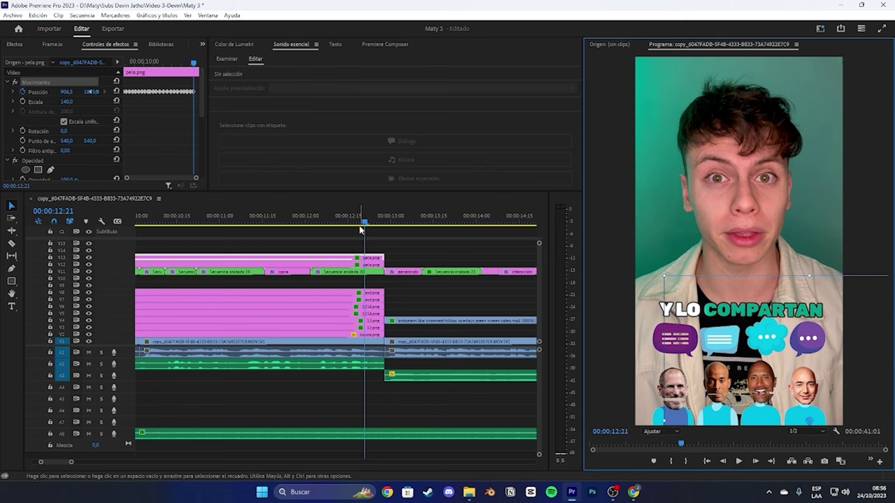
# Step: Keyframe a new Posición for pela.png on V13 at 00:00:12:26 by shifting the figure slightly down
pyautogui.click(376, 252)
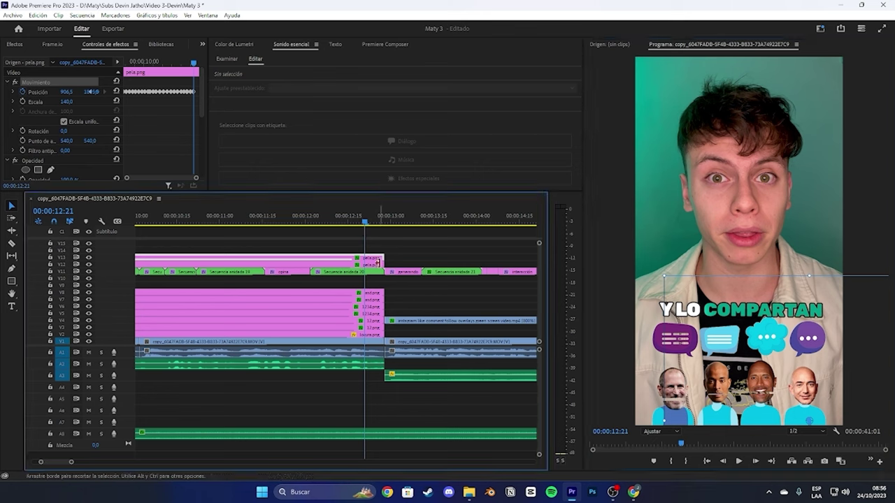
pyautogui.click(372, 261)
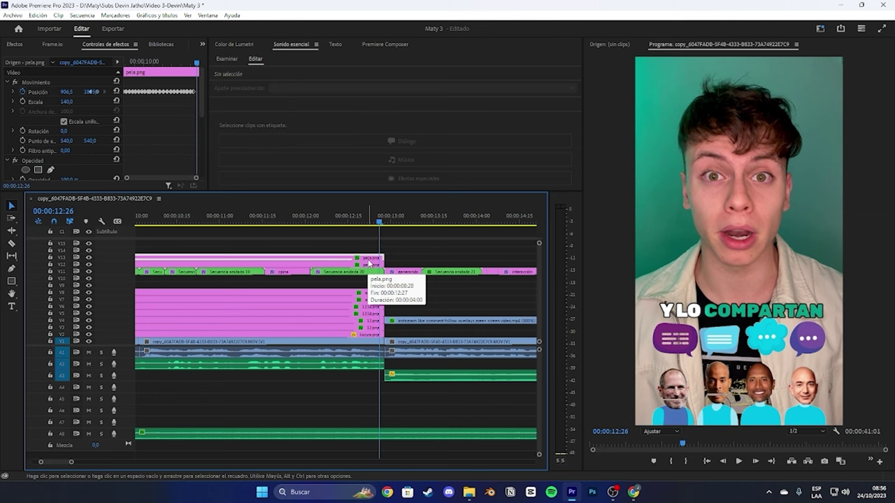
pyautogui.click(806, 378)
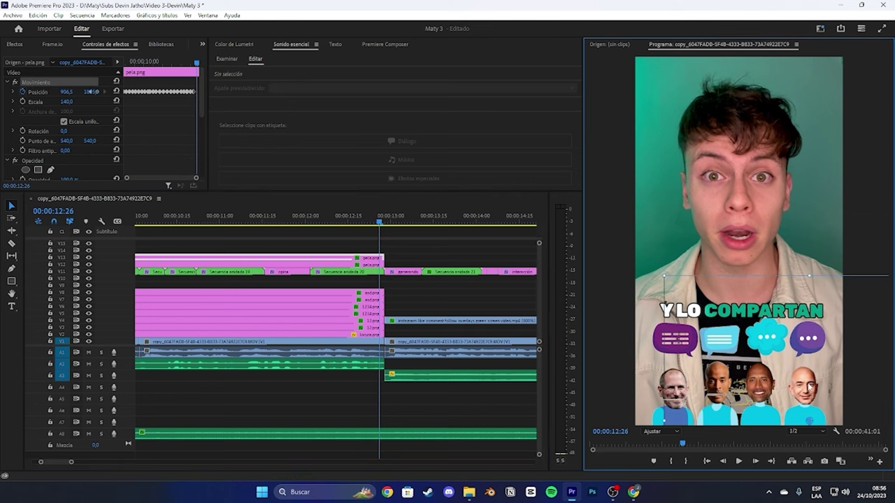
pyautogui.moveTo(808, 386); pyautogui.dragTo(808, 388)
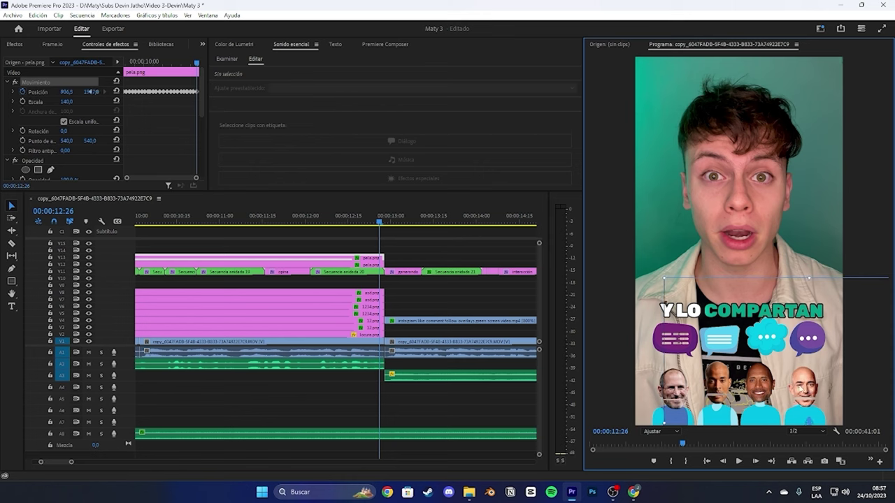
# Step: Raise the lower pela.png clip to V14 and nudge its figure to keyframe Posición at 00:00:12:26
pyautogui.click(371, 264)
pyautogui.moveTo(370, 264); pyautogui.dragTo(370, 257)
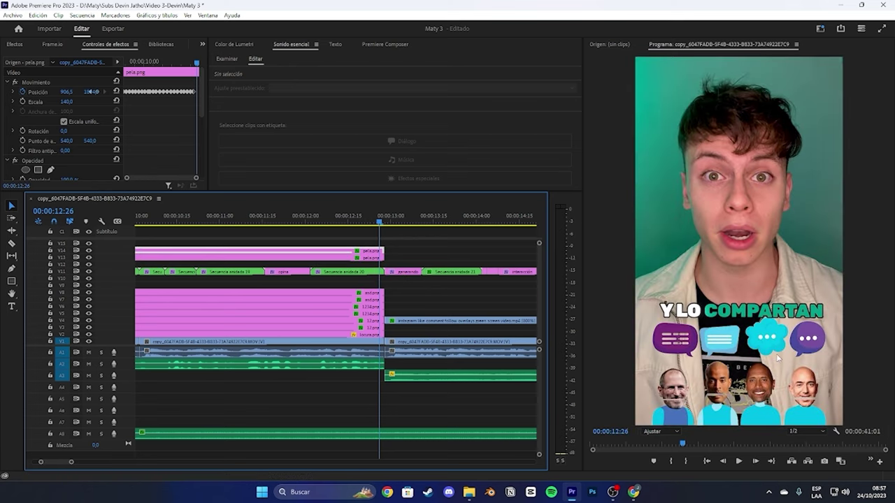
pyautogui.click(806, 384)
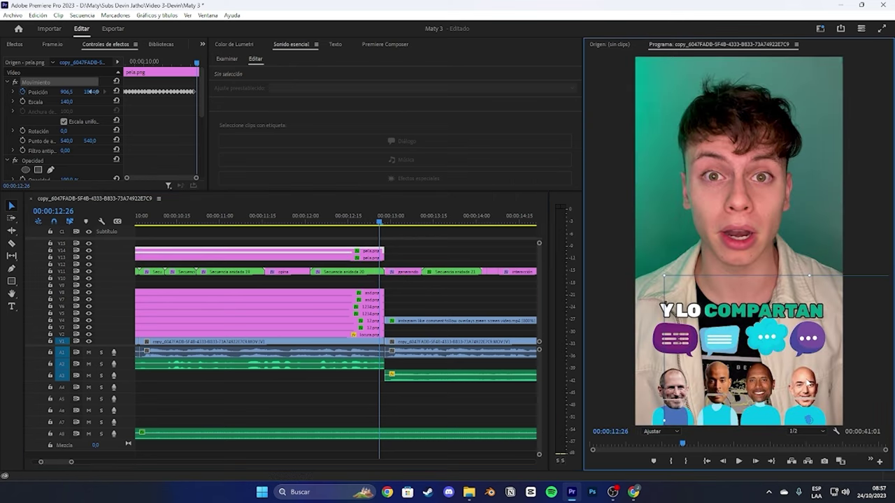
pyautogui.moveTo(806, 383); pyautogui.dragTo(808, 385)
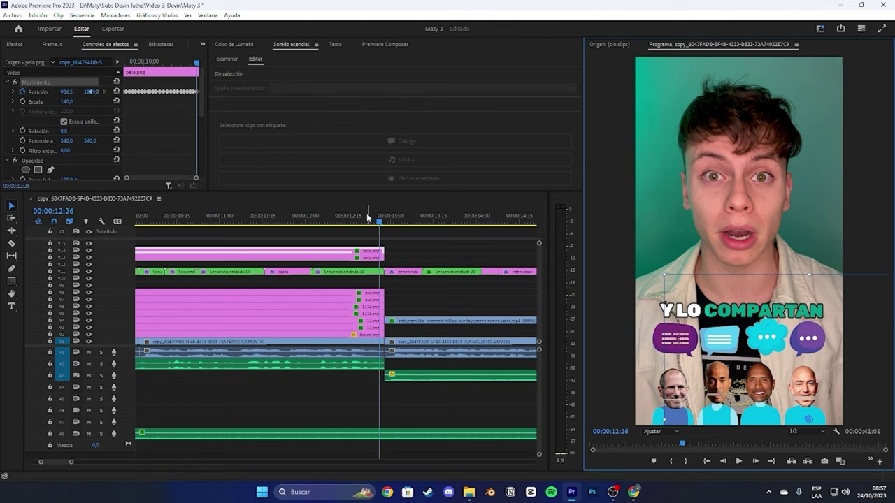
# Step: Play the head movement from 00:00:11:05 to 00:00:12:11, and return both pela.png clips to tracks V9 and V10
pyautogui.click(234, 221)
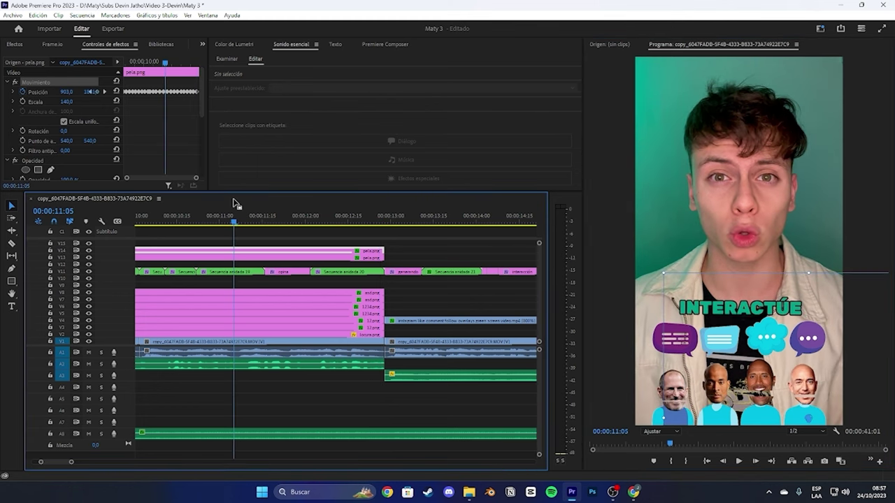
pyautogui.press('space')
pyautogui.press('space')
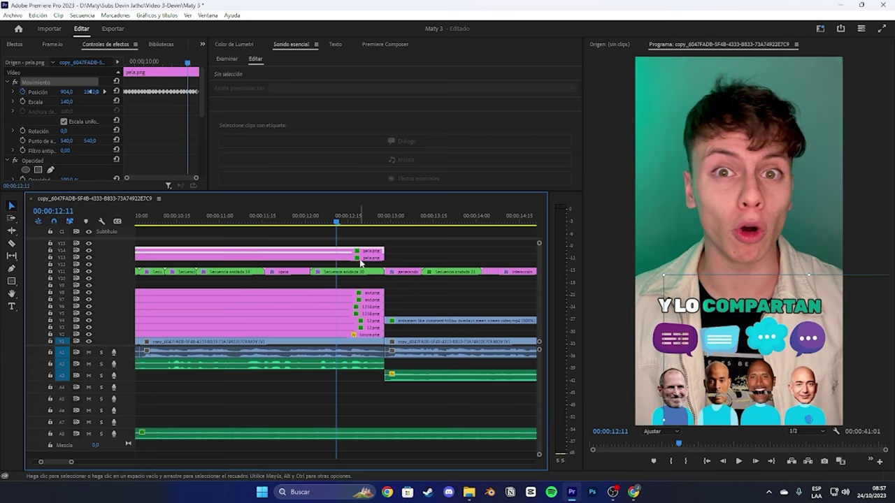
pyautogui.moveTo(427, 259); pyautogui.dragTo(348, 281)
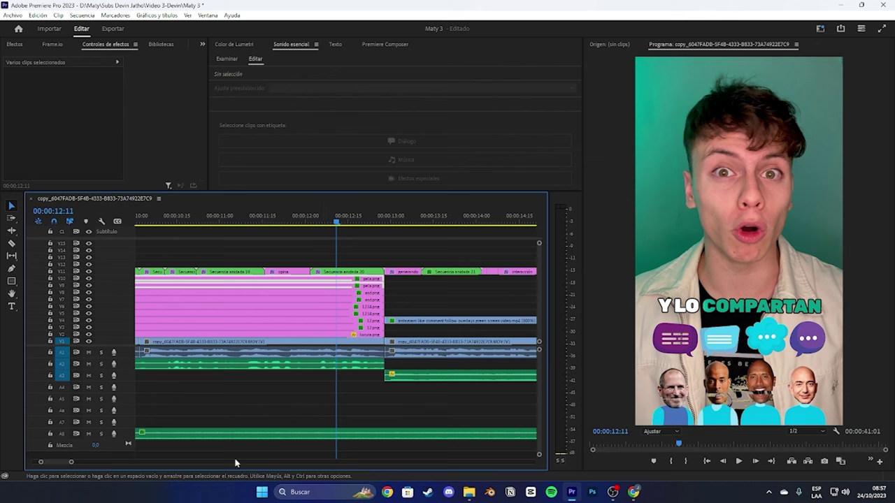
# Step: View the full timeline and play the sequence from 00:00:13:15 through the podcast and phone footage to about 00:00:18:03
pyautogui.moveTo(70, 462); pyautogui.dragTo(183, 462)
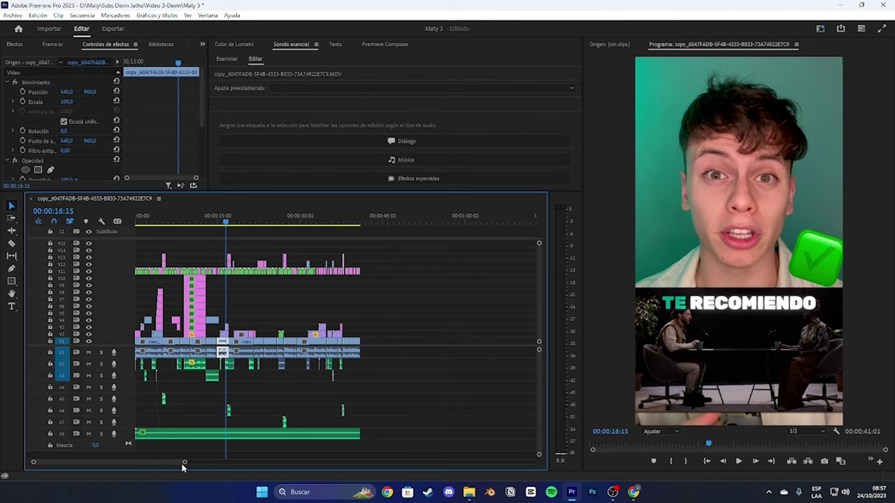
pyautogui.press('space')
pyautogui.press('space')
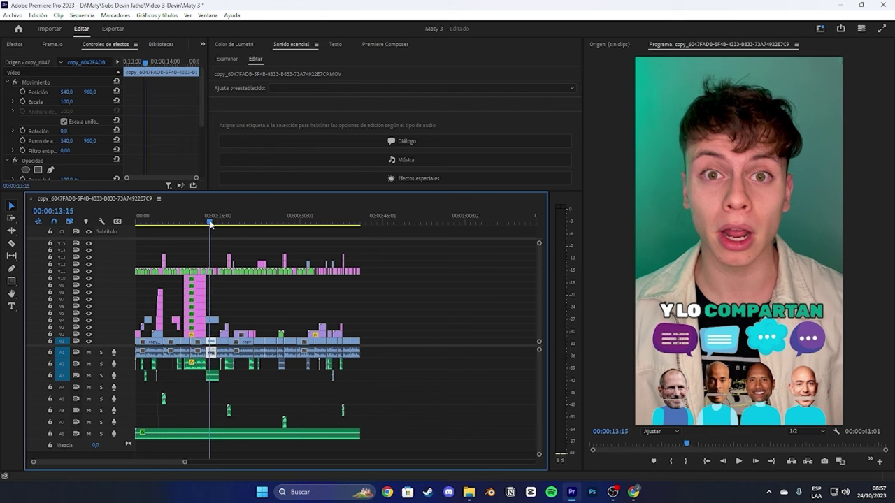
pyautogui.press('space')
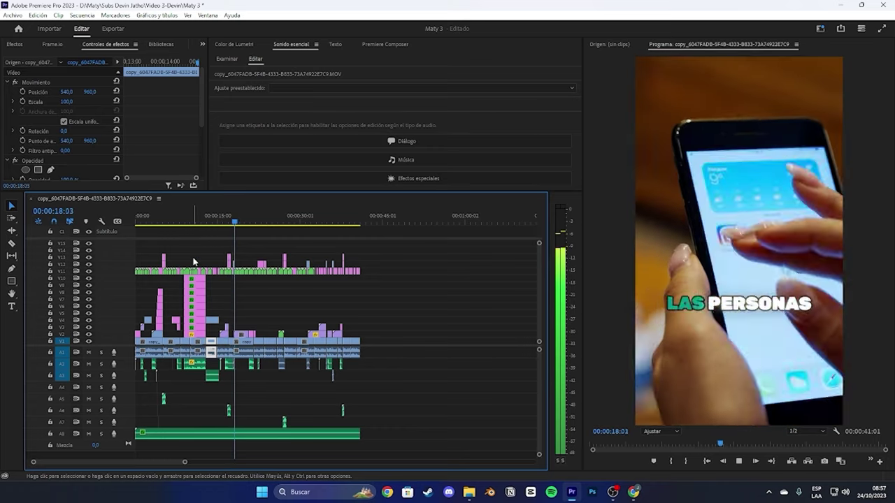
# Step: Stop playback at 00:00:18:28 and locate the VERTICAL Film Burn clip on V12 at about 00:00:17:24
pyautogui.press('space')
pyautogui.moveTo(184, 463); pyautogui.dragTo(97, 462)
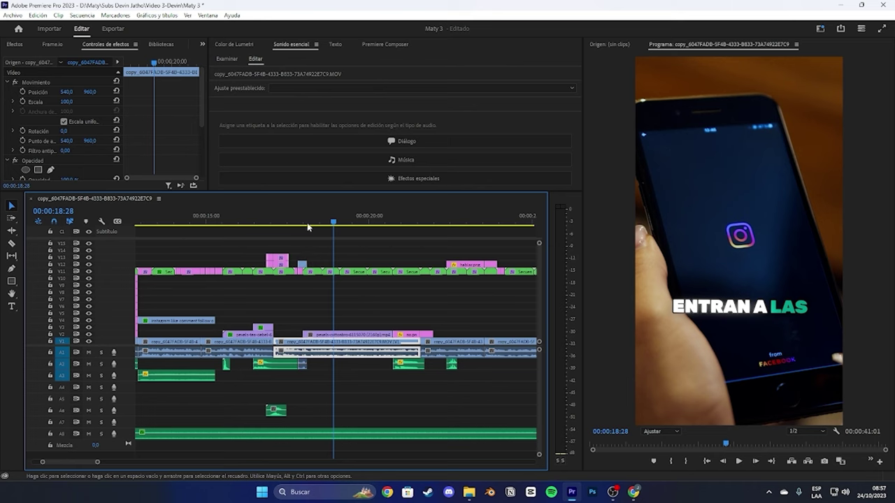
pyautogui.click(299, 220)
pyautogui.moveTo(299, 220); pyautogui.dragTo(297, 221)
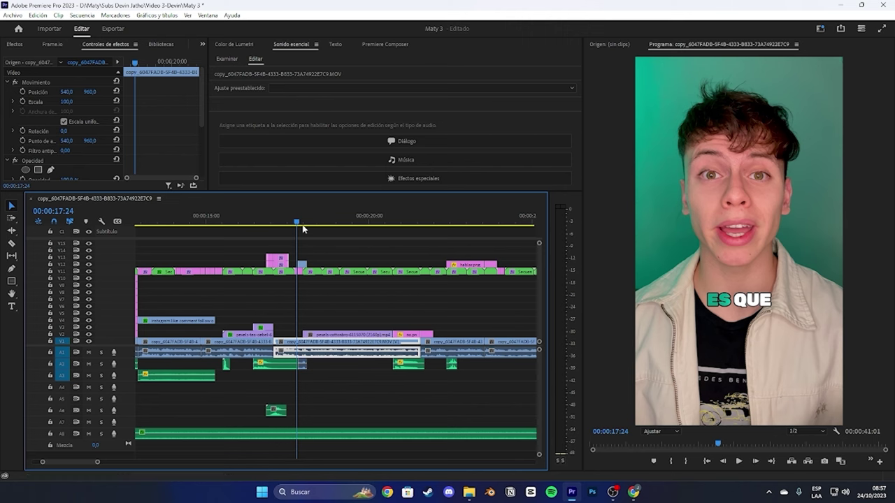
pyautogui.click(303, 264)
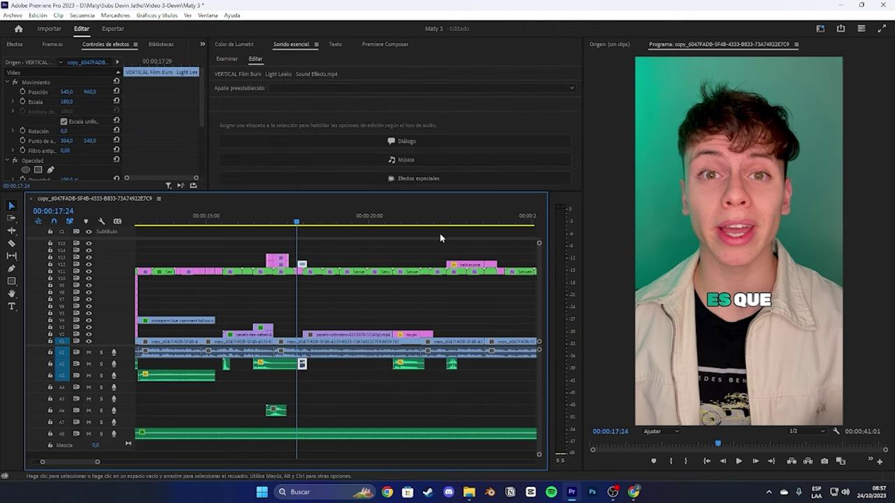
pyautogui.press('Left')
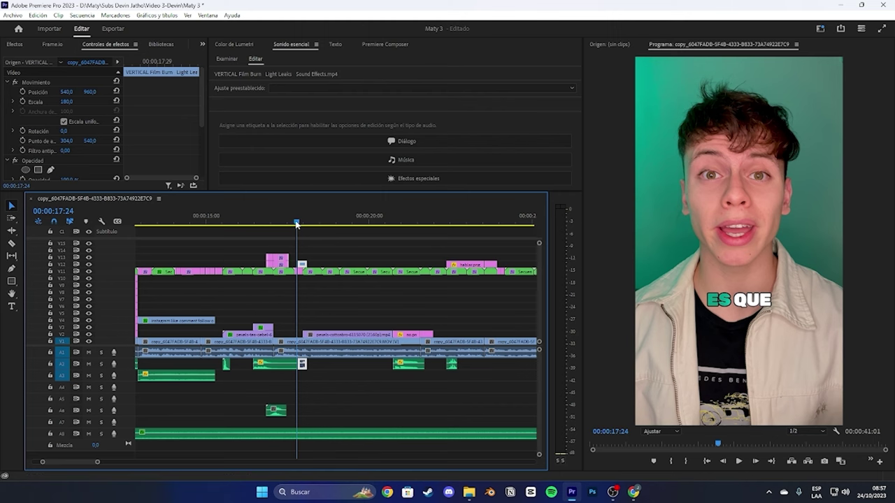
pyautogui.press('d')
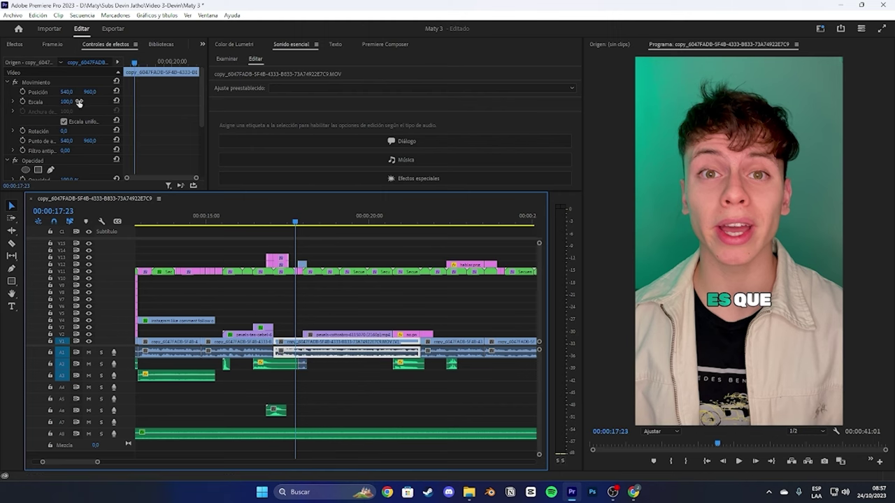
# Step: Set the blend mode of the VERTICAL Film Burn clip on V12 to Normal
pyautogui.click(304, 264)
pyautogui.scroll(-3, 145, 126)
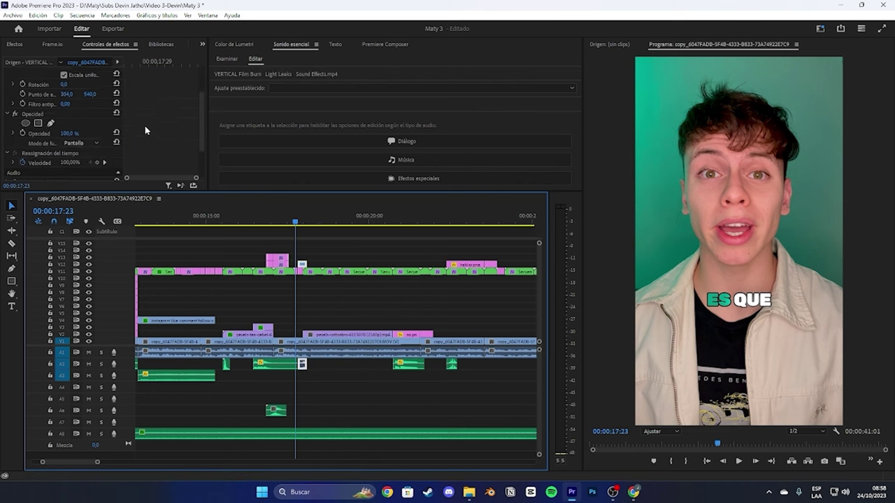
pyautogui.click(97, 95)
pyautogui.click(97, 95)
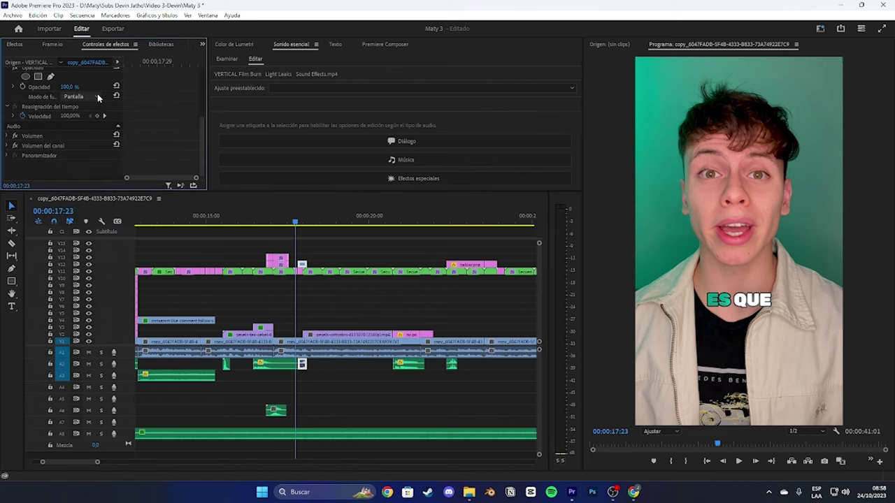
pyautogui.click(97, 95)
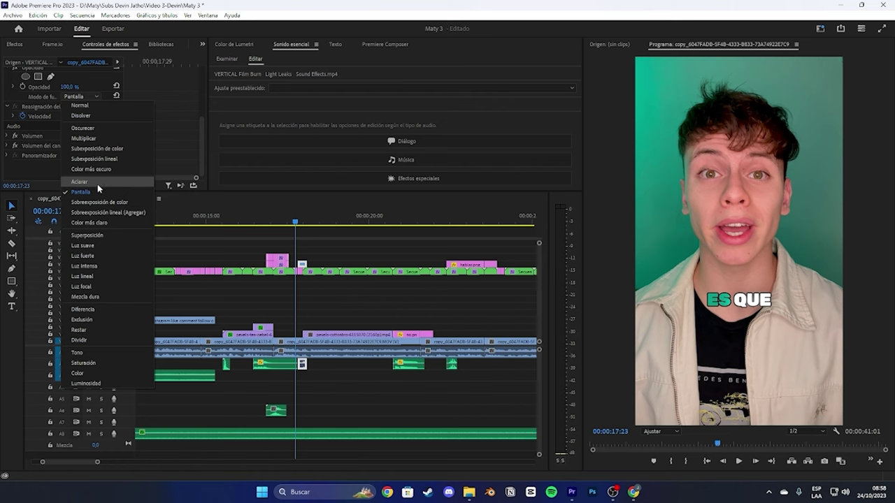
pyautogui.click(98, 108)
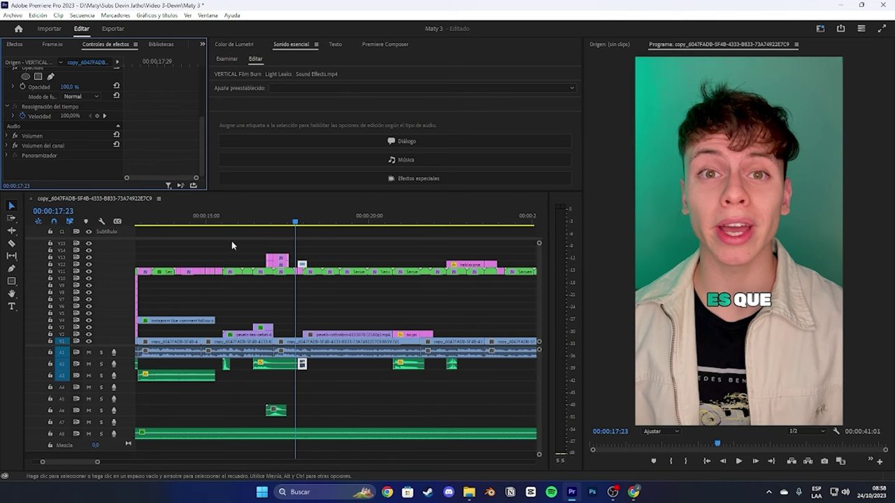
# Step: View the film burn overlay at 00:00:17:26 and set its blend mode back to Pantalla
pyautogui.click(294, 223)
pyautogui.moveTo(294, 222); pyautogui.dragTo(298, 223)
pyautogui.click(302, 263)
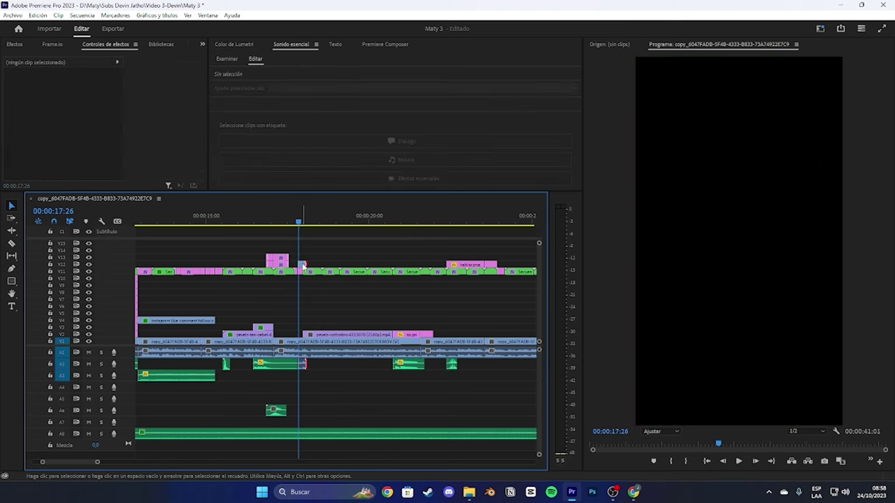
pyautogui.scroll(-2, 109, 154)
pyautogui.scroll(-1, 108, 154)
pyautogui.click(90, 116)
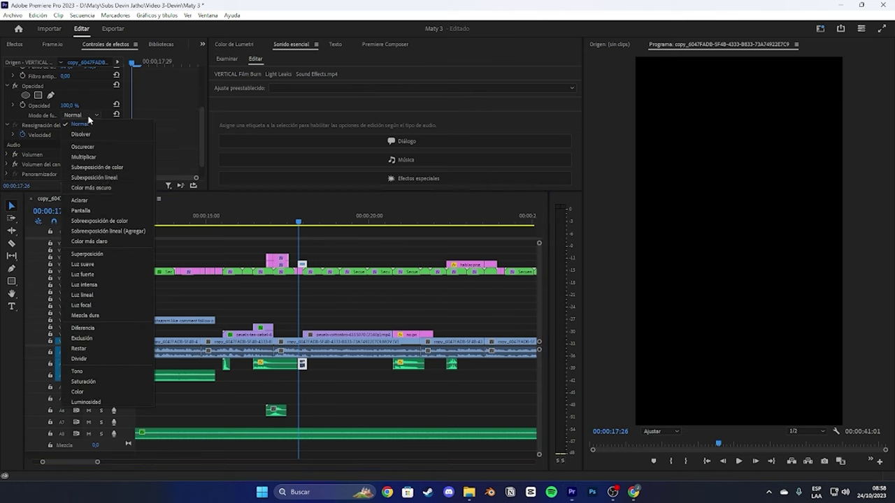
pyautogui.click(111, 211)
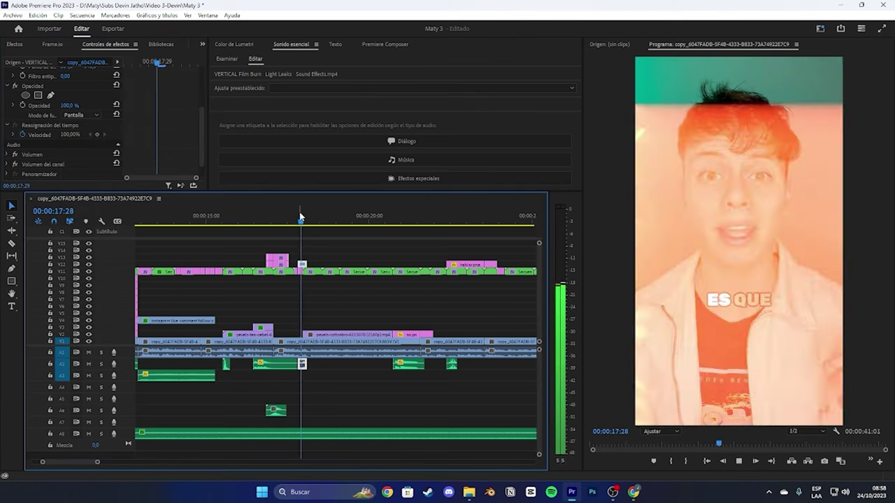
# Step: Play the film burn transition through the phone footage to 00:00:21:15, and scrub the meme cutout back to 00:00:21:03
pyautogui.click(311, 218)
pyautogui.press('space')
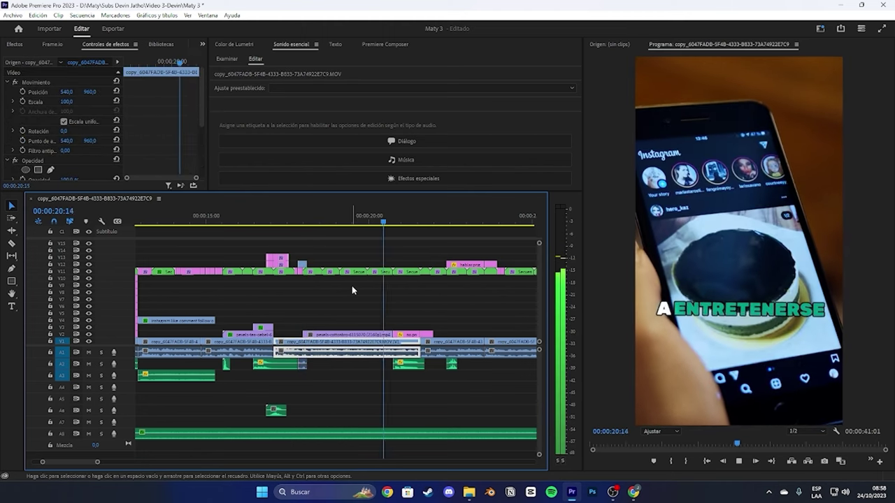
pyautogui.press('space')
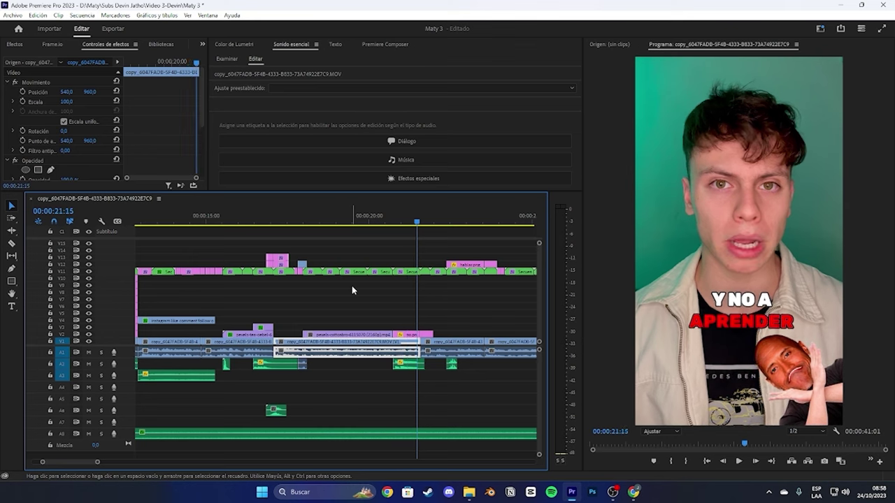
pyautogui.click(794, 379)
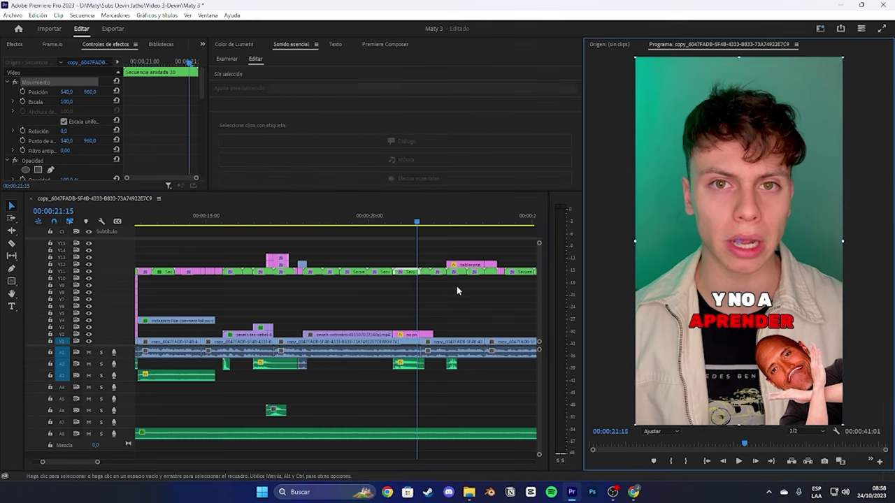
pyautogui.moveTo(414, 221); pyautogui.dragTo(405, 222)
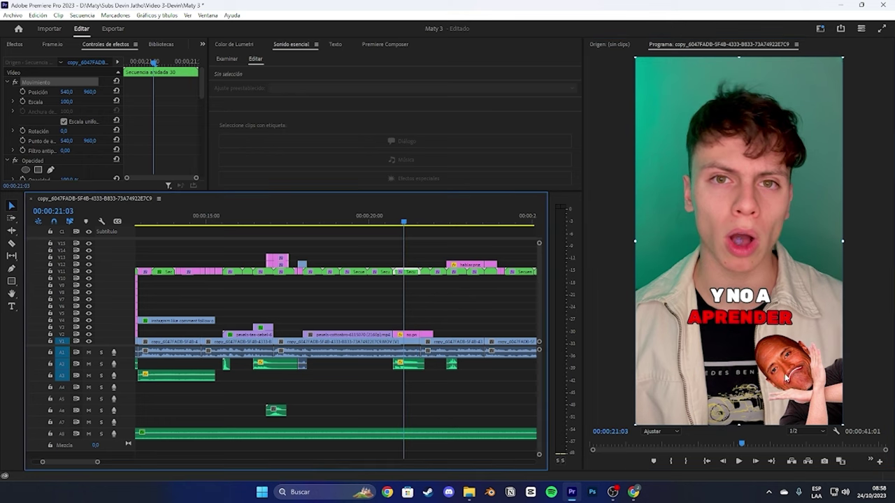
pyautogui.moveTo(401, 222); pyautogui.dragTo(413, 222)
# Step: Play on from the meme cutout to 00:00:32:01, replaying the blurred transition near 00:00:27:02
pyautogui.press('space')
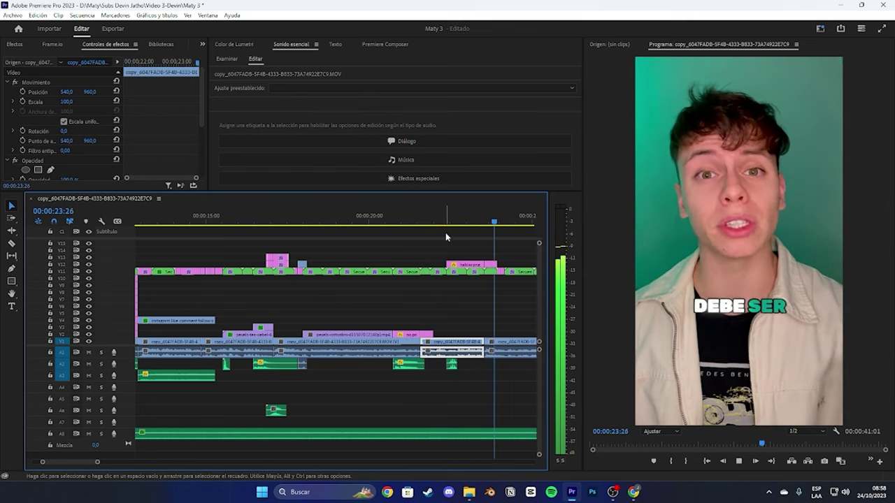
pyautogui.scroll(-2, 446, 234)
pyautogui.scroll(-3, 446, 237)
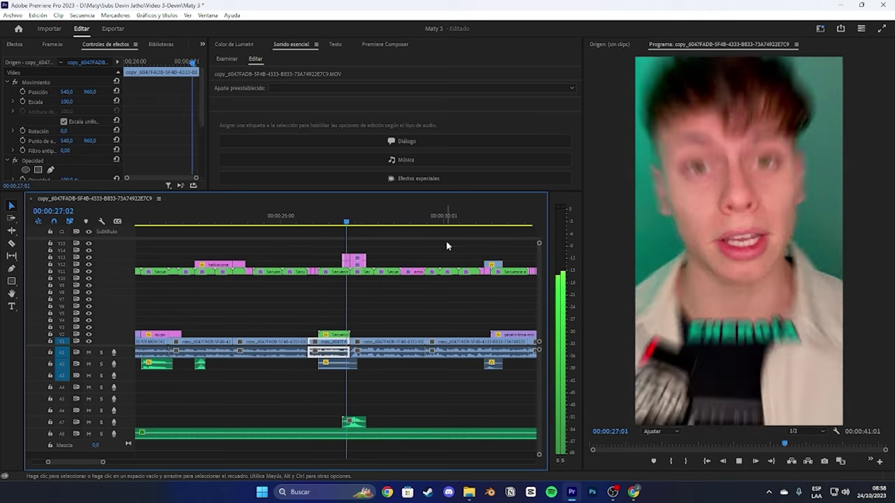
pyautogui.click(356, 229)
pyautogui.click(323, 207)
pyautogui.click(314, 209)
pyautogui.press('space')
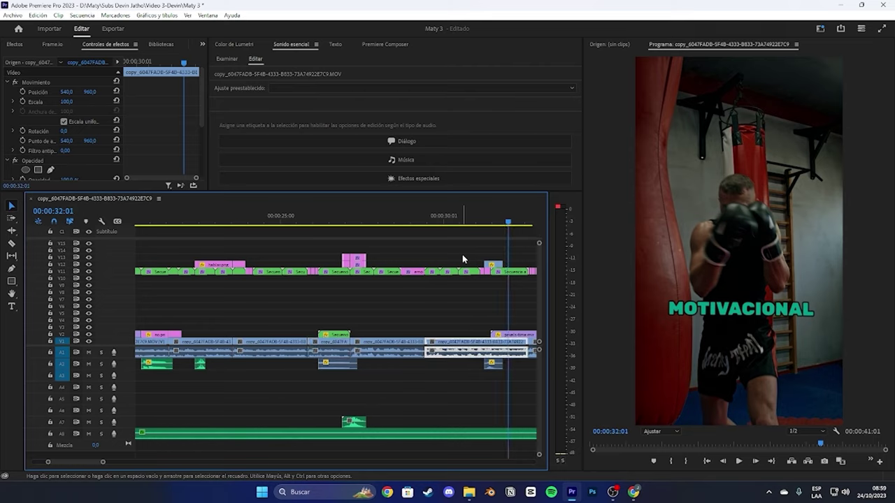
# Step: Play from the boxing footage at 00:00:32:11 to about 00:00:38:02, and return to 00:00:37:11
pyautogui.scroll(-3, 365, 213)
pyautogui.press('space')
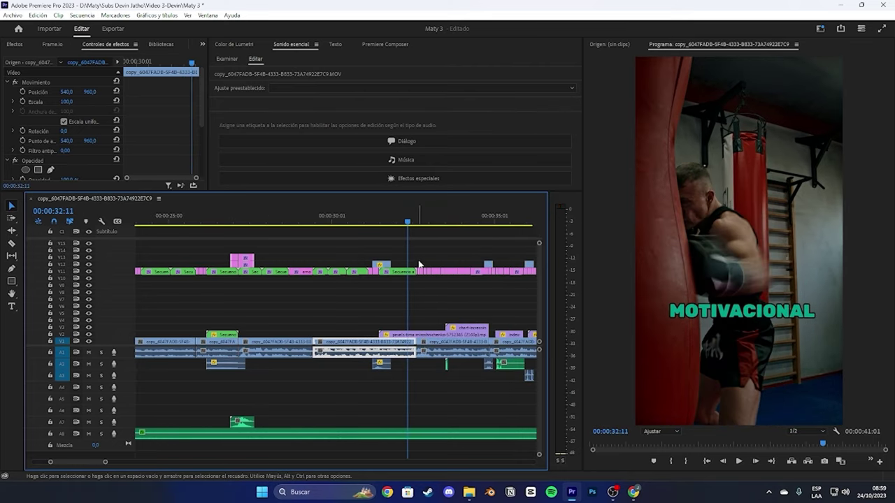
pyautogui.press('space')
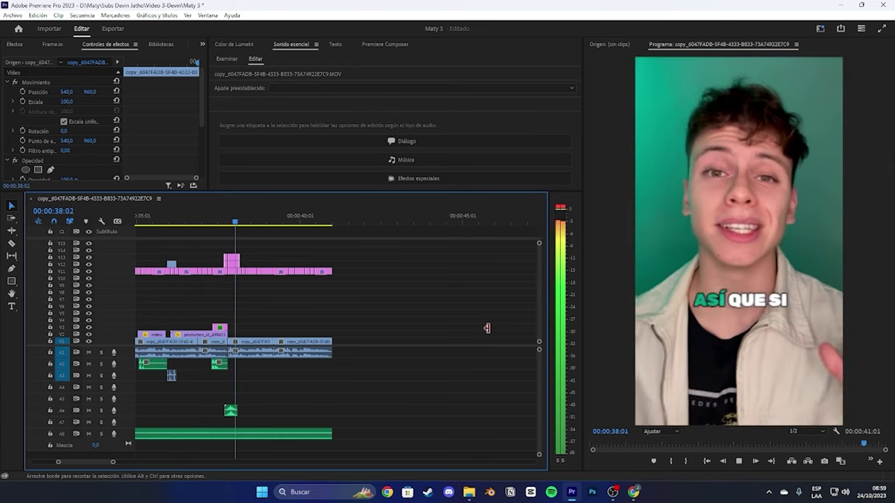
pyautogui.press('space')
pyautogui.click(212, 216)
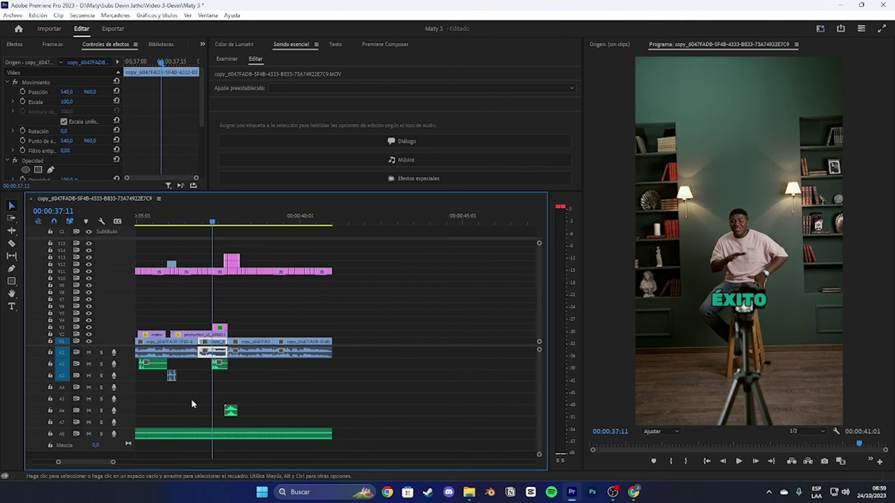
# Step: View the full timeline and play the layered PNG section from 00:00:08:18 to 00:00:09:03
pyautogui.moveTo(114, 465); pyautogui.dragTo(215, 463)
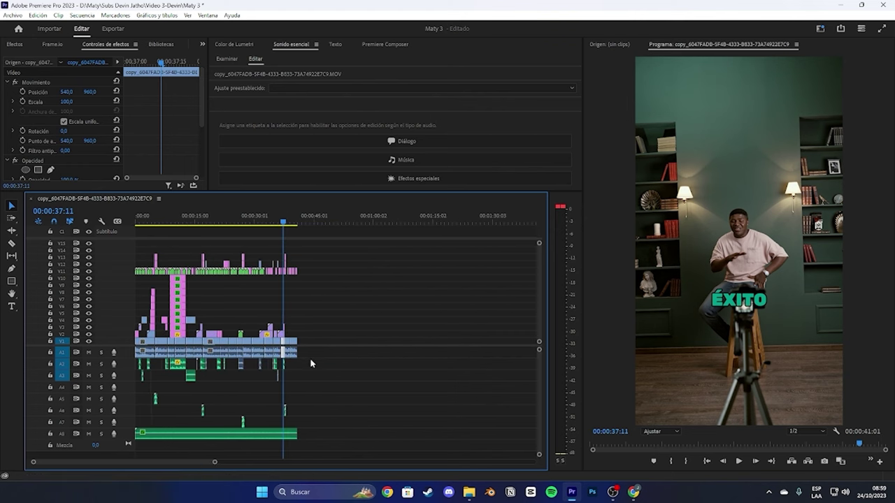
pyautogui.click(327, 363)
pyautogui.click(169, 221)
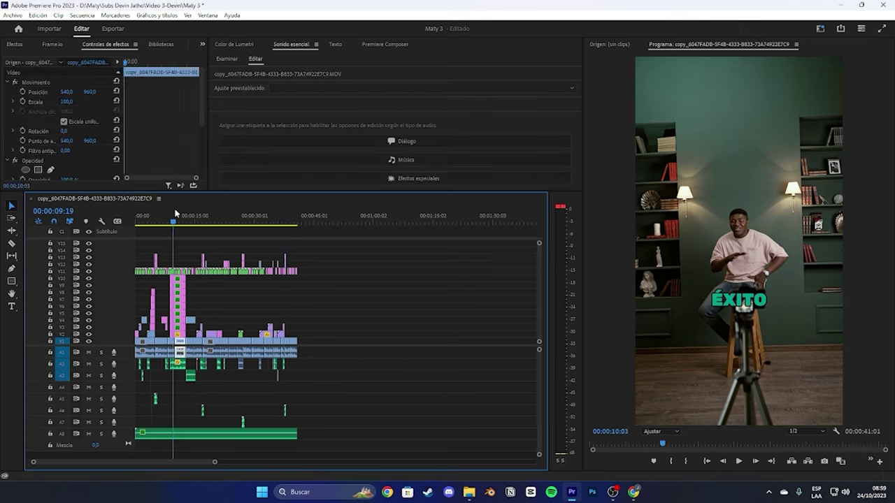
pyautogui.click(336, 301)
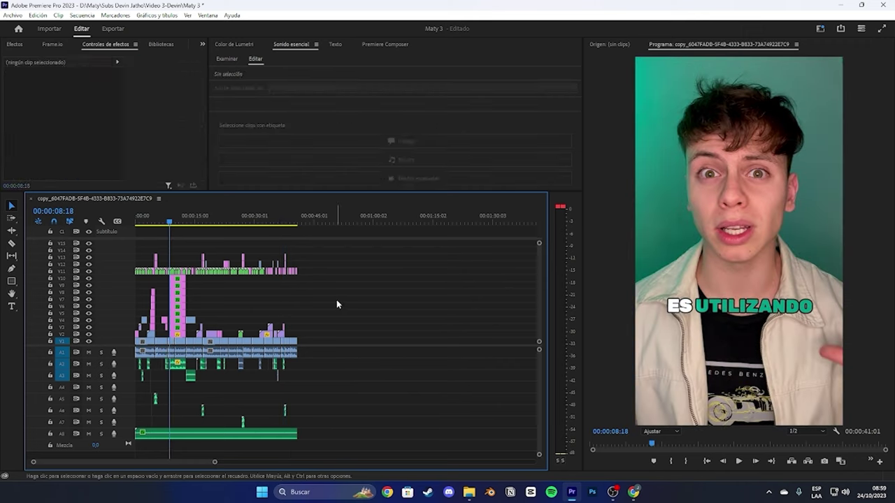
pyautogui.press('space')
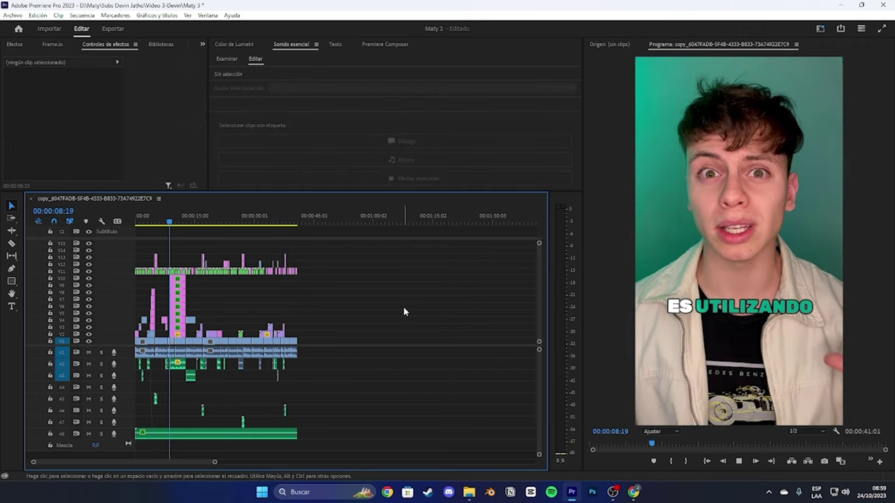
pyautogui.press('space')
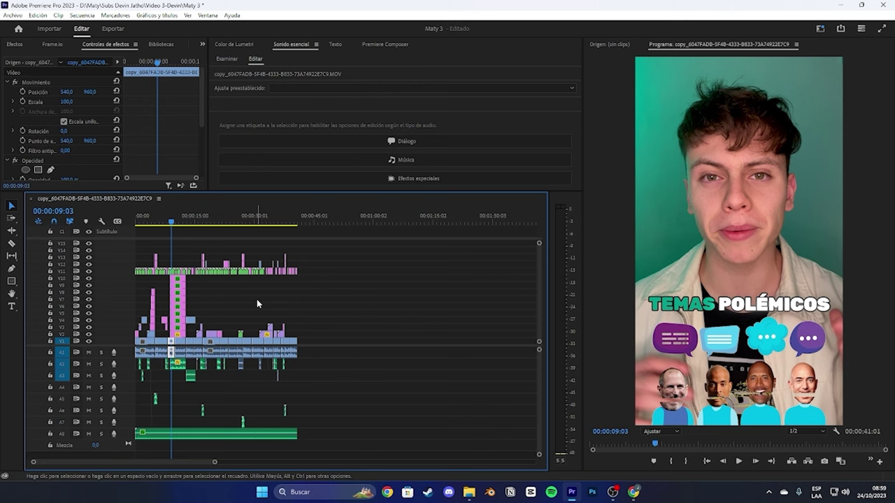
# Step: Play the end of the phone footage and the meme cutout from about 00:00:20:17 to 00:00:21:27
pyautogui.click(209, 222)
pyautogui.press('space')
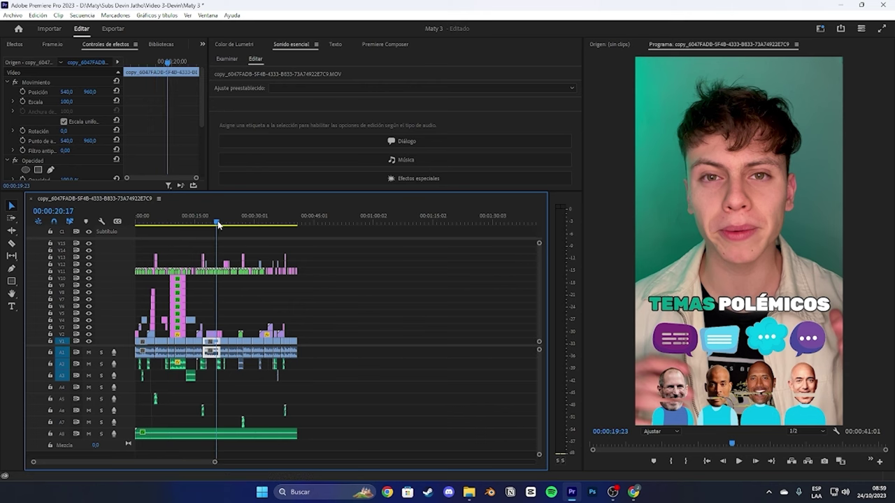
pyautogui.press('space')
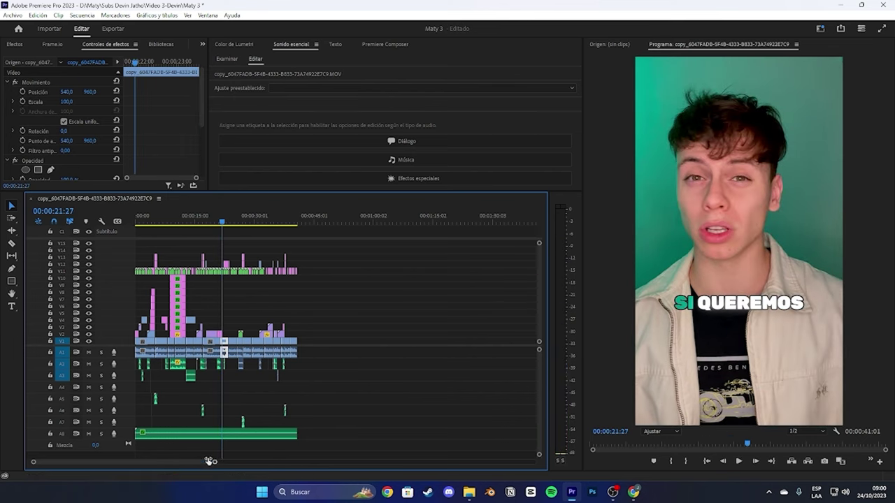
# Step: Try ending the no.png clip on V2 at the cut between the V1 clips, and play that transition to 00:00:21:23
pyautogui.moveTo(210, 462); pyautogui.dragTo(165, 465)
pyautogui.click(319, 213)
pyautogui.moveTo(319, 213); pyautogui.dragTo(324, 215)
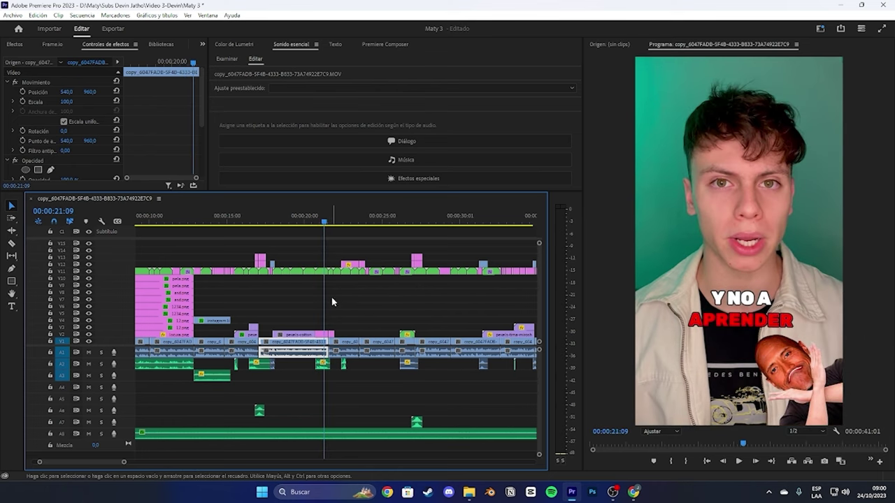
pyautogui.click(332, 335)
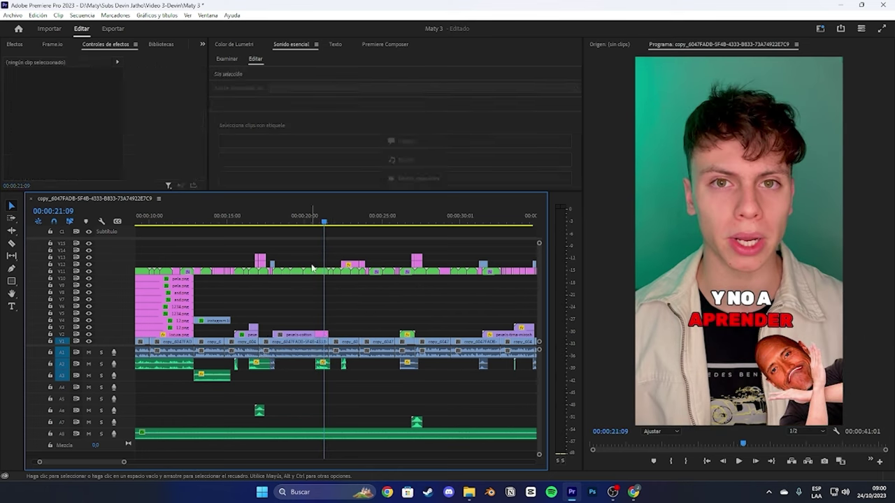
pyautogui.moveTo(326, 223); pyautogui.dragTo(316, 226)
pyautogui.press('space')
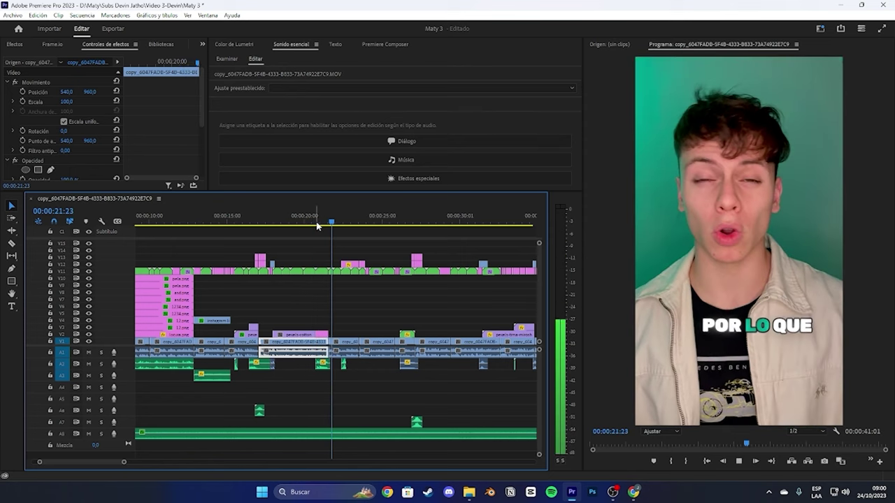
pyautogui.press('space')
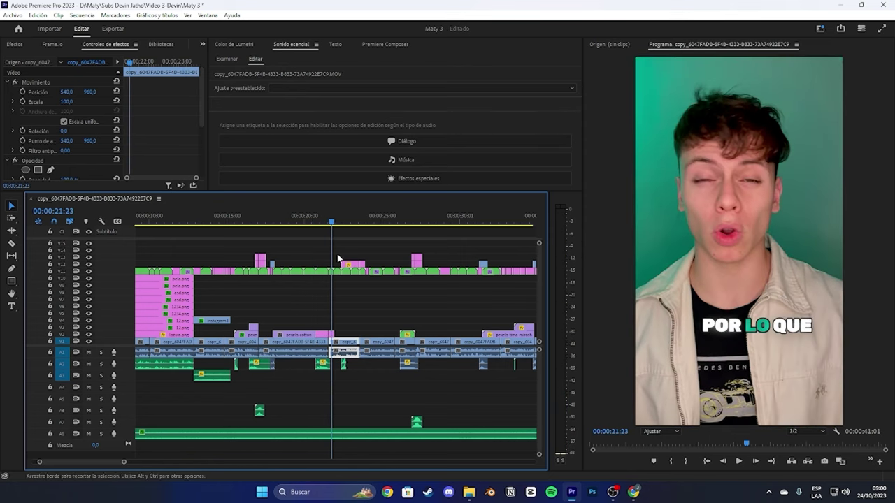
# Step: Play the full-length no.png cutout over the cut from 00:00:21:17 to 00:00:22:06
pyautogui.click(329, 220)
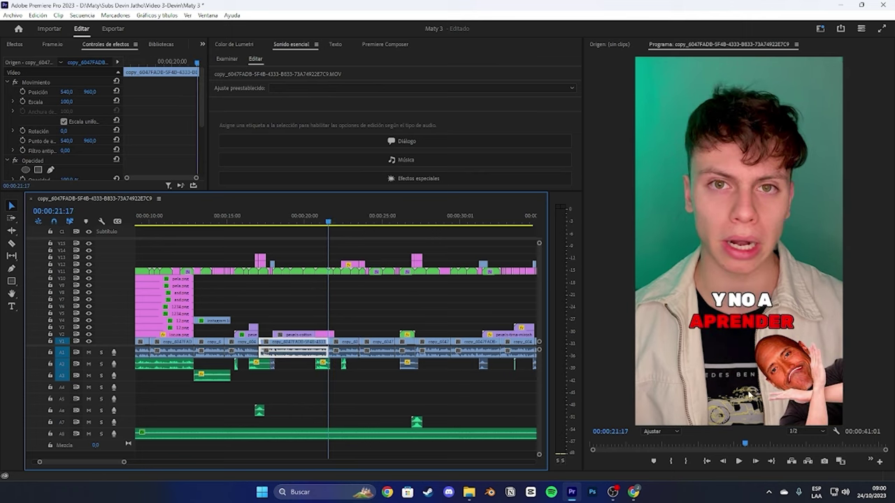
pyautogui.press('space')
pyautogui.press('space')
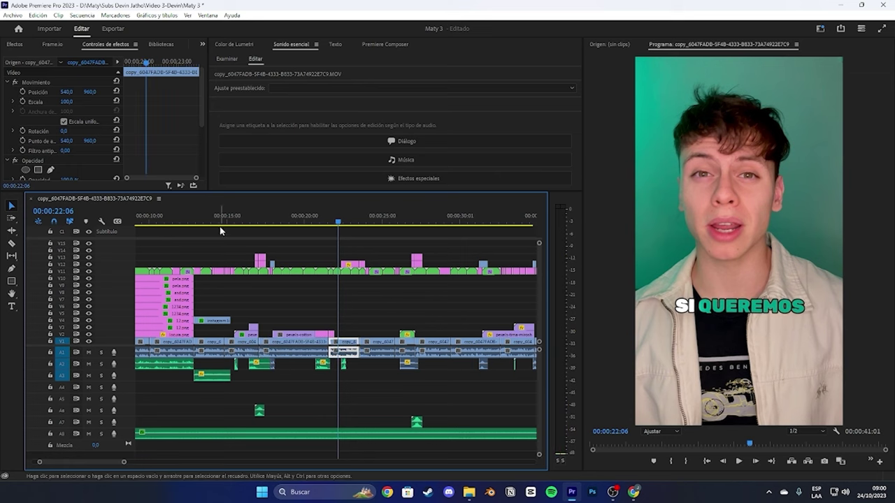
# Step: Inspect the no.png cutout on V2 at 00:00:21:19 and the phone footage at 00:00:20:01
pyautogui.moveTo(338, 221); pyautogui.dragTo(329, 221)
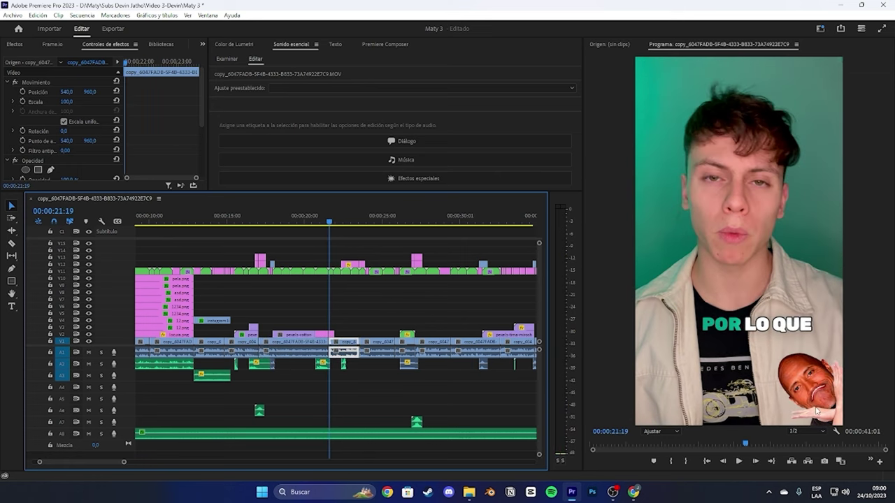
pyautogui.click(332, 334)
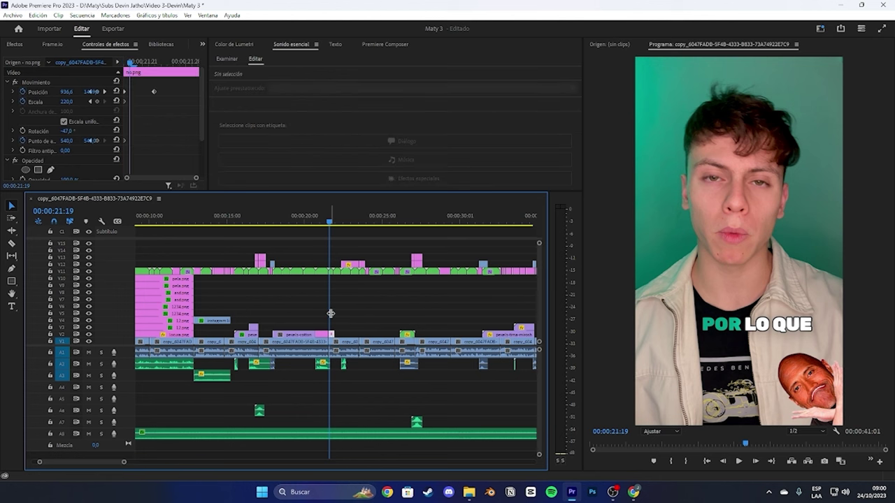
pyautogui.click(306, 220)
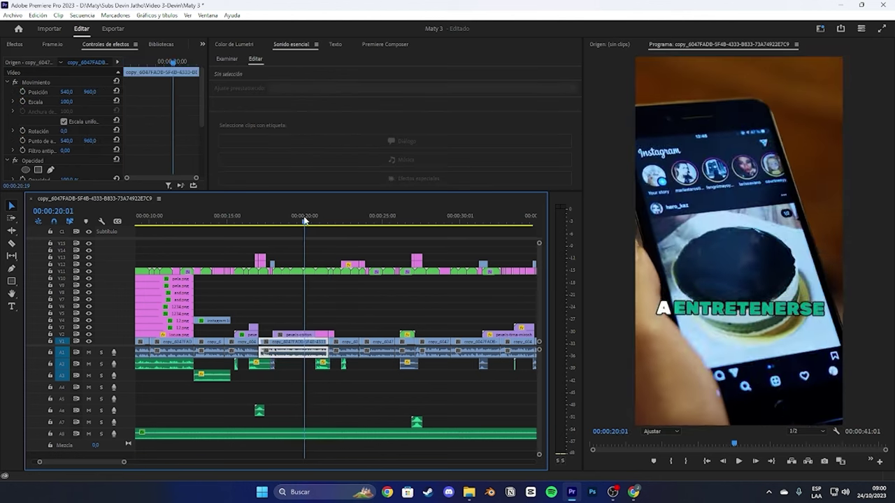
# Step: View the whole edit on the timeline and return the playhead to the sequence start at 00:00:00:00
pyautogui.moveTo(123, 464); pyautogui.dragTo(261, 451)
pyautogui.click(333, 394)
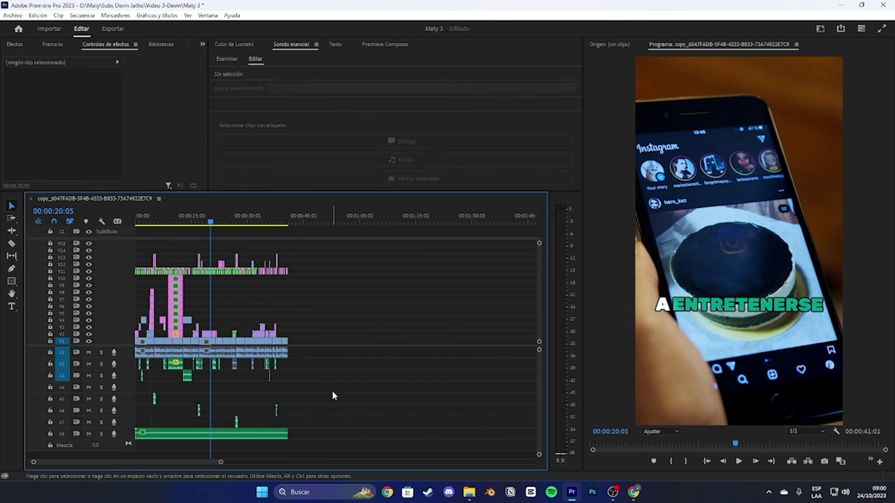
pyautogui.click(149, 211)
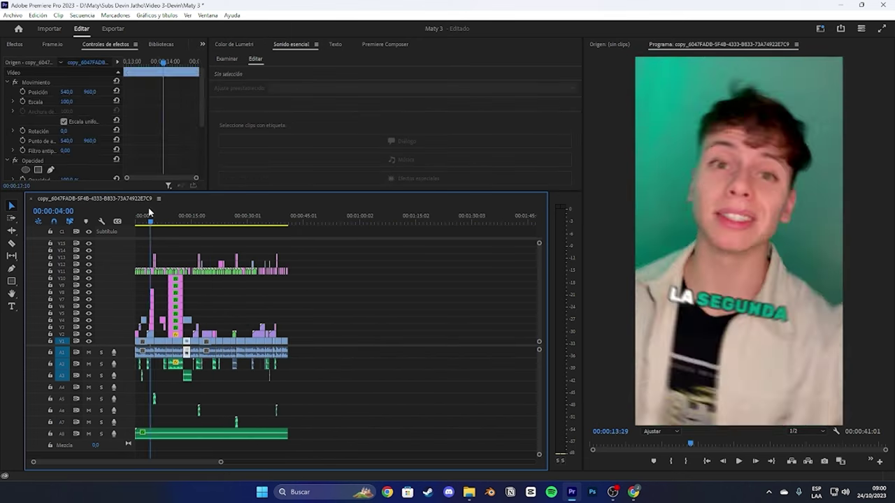
pyautogui.press('Home')
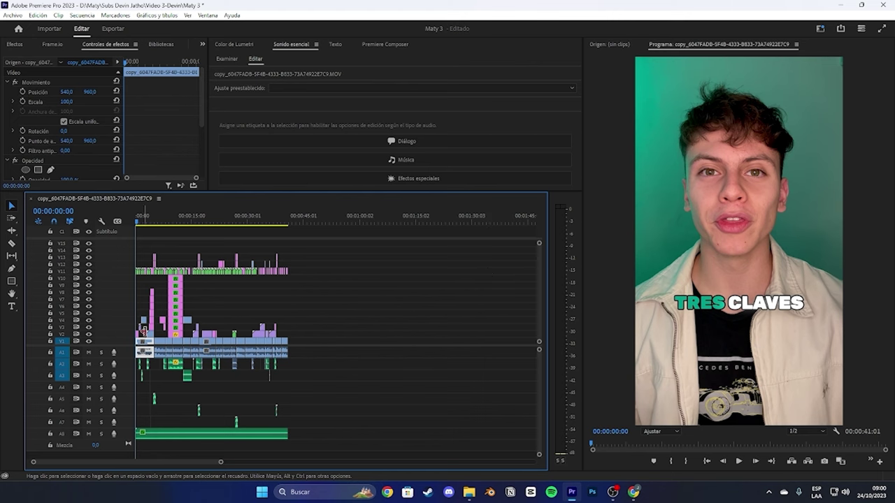
pyautogui.click(255, 284)
pyautogui.moveTo(264, 292); pyautogui.dragTo(172, 328)
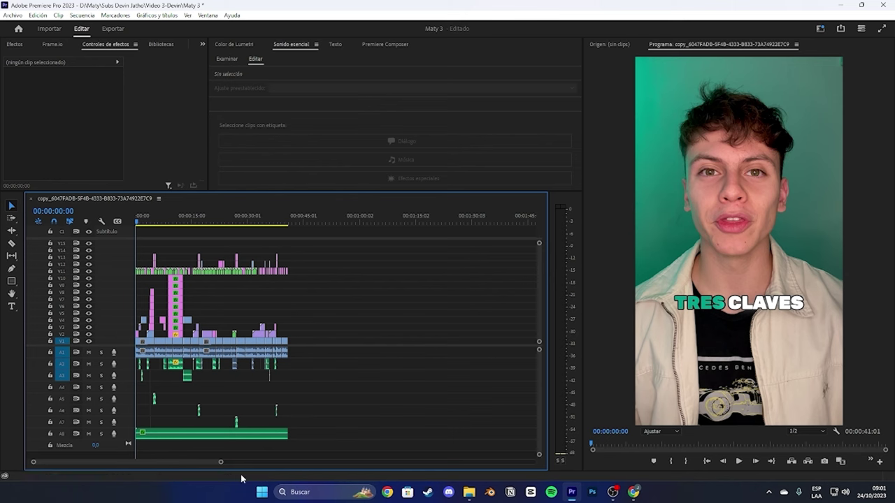
# Step: Enlarge the timeline view and play the opening section with the Instagram profile overlay around 00:00:02:22
pyautogui.moveTo(220, 462); pyautogui.dragTo(185, 462)
pyautogui.click(150, 218)
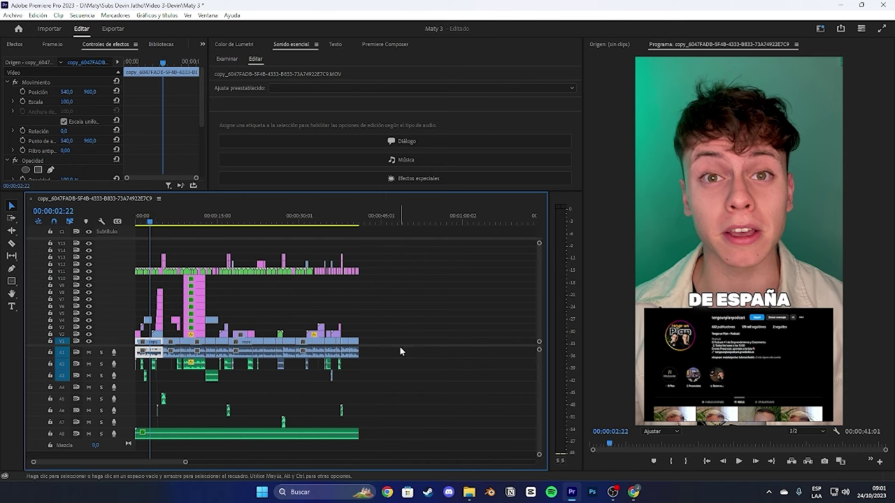
pyautogui.press('space')
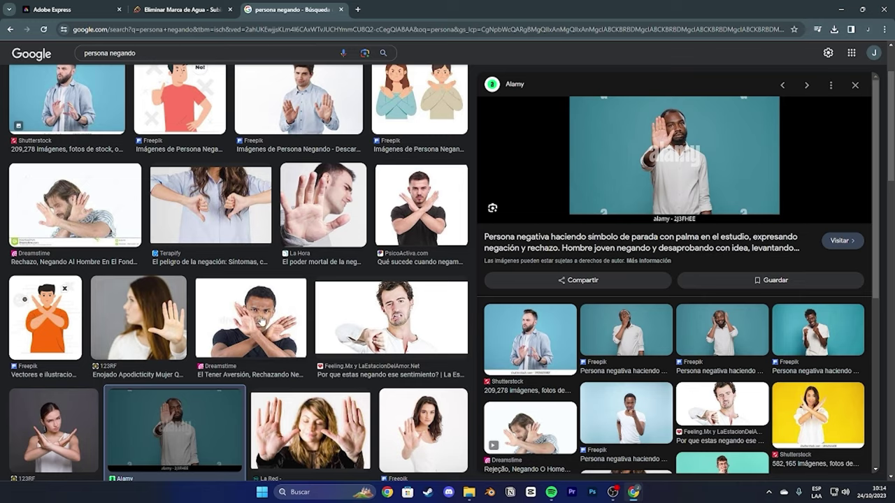
# Step: Switch from the "persona negando" image results to WatermarkRemover.io and download the processed image of the man holding up his palm
pyautogui.scroll(-5, 391, 290)
pyautogui.scroll(5, 366, 295)
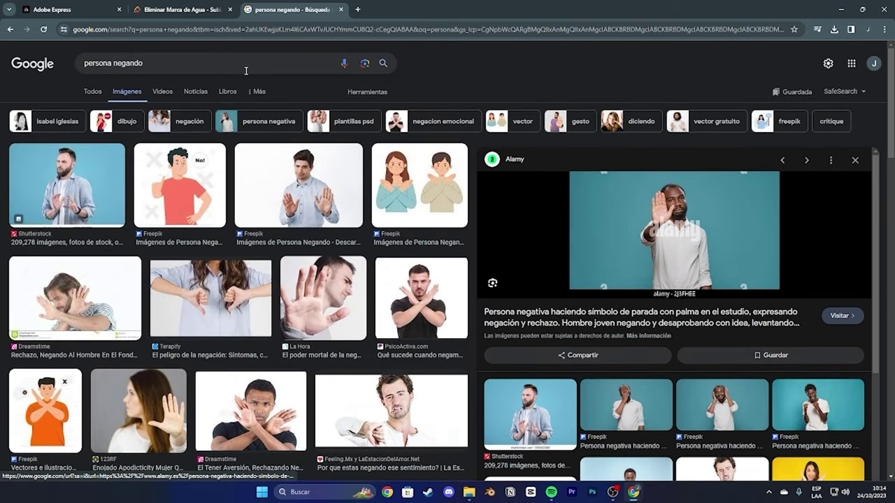
pyautogui.click(177, 19)
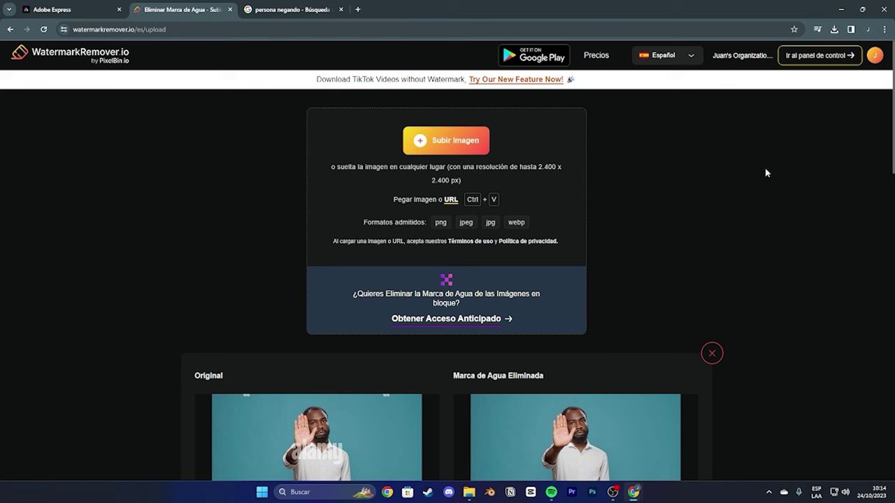
pyautogui.click(462, 153)
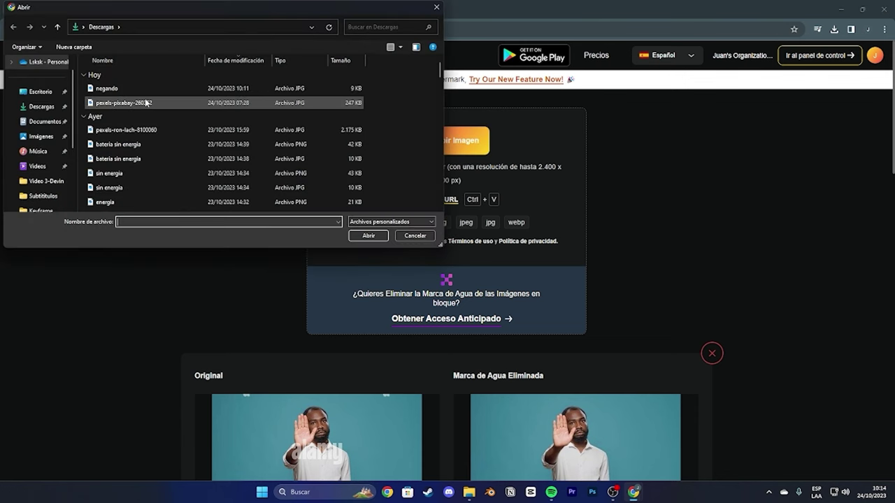
pyautogui.click(436, 7)
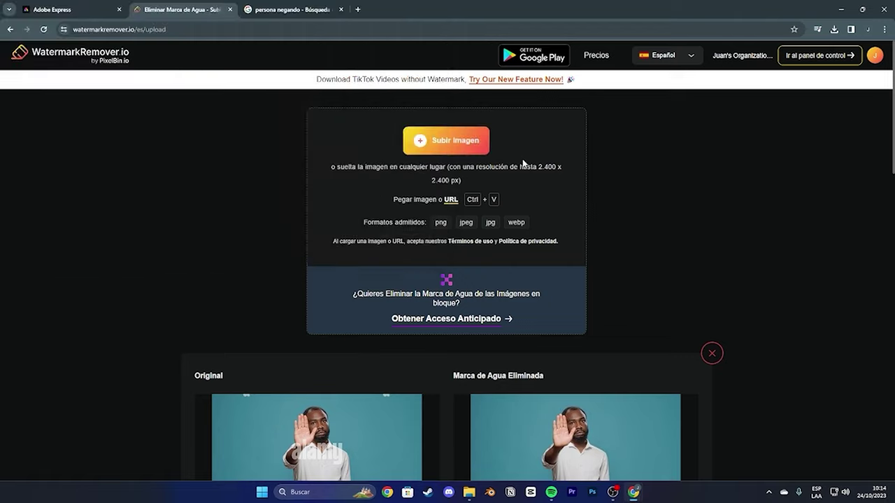
pyautogui.scroll(-3, 531, 167)
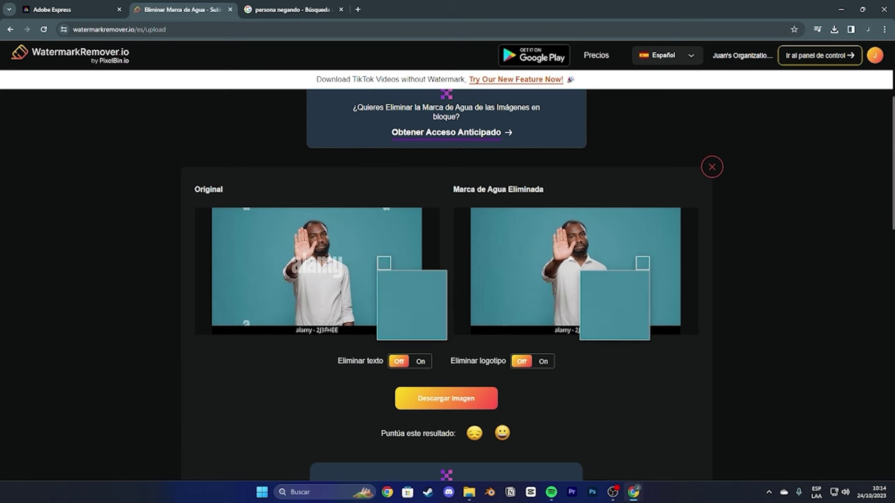
pyautogui.click(461, 399)
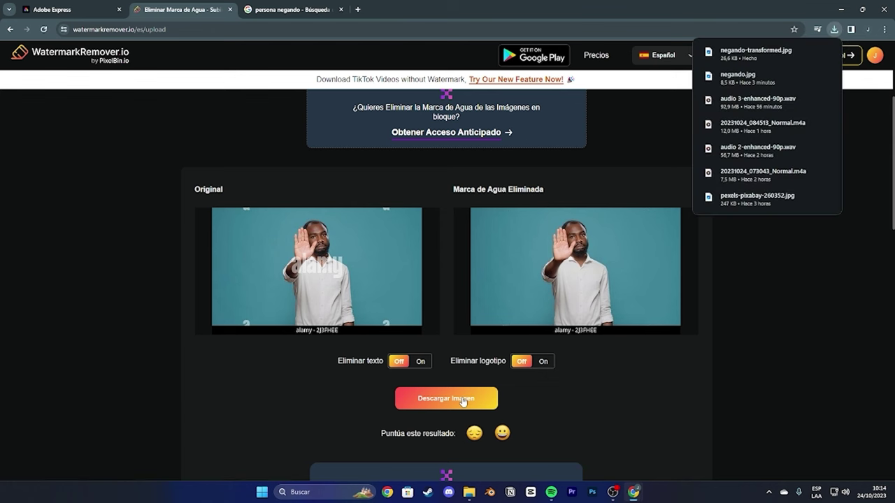
# Step: Switch to Adobe Express, remove the background from negando-transformed.jpg, download the cutout as a PNG and minimize the browser
pyautogui.click(87, 10)
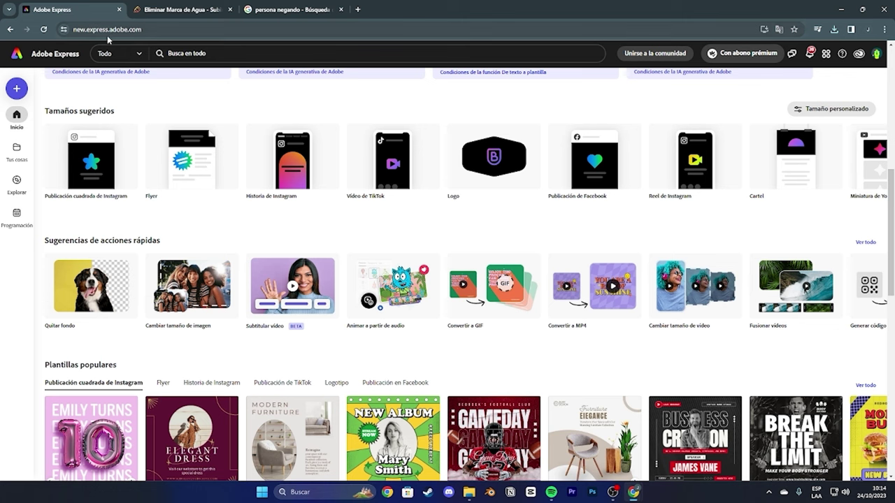
pyautogui.click(108, 302)
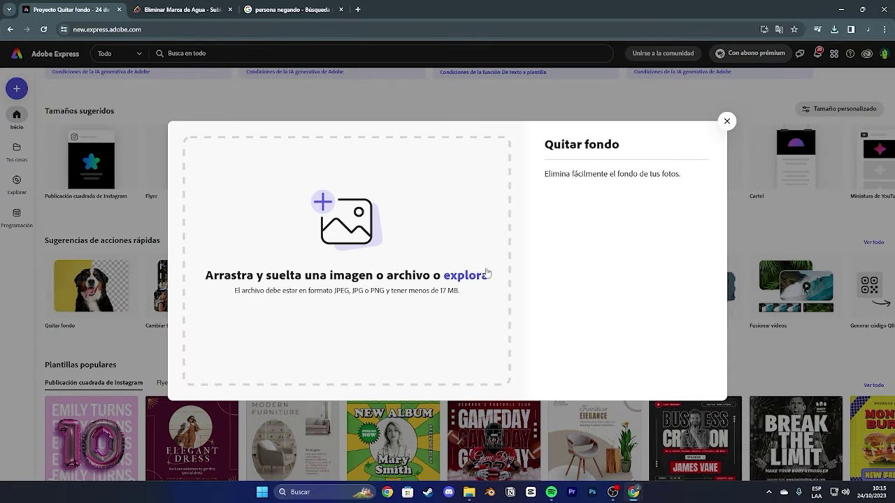
pyautogui.click(358, 232)
pyautogui.click(139, 90)
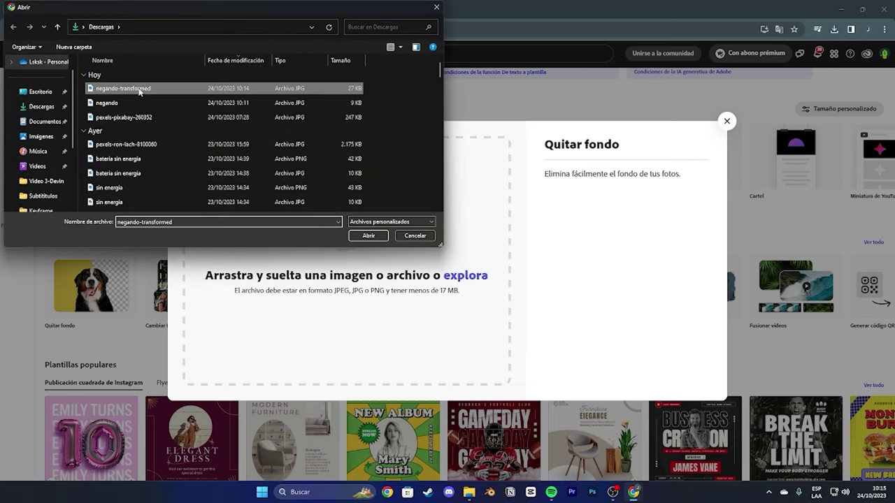
pyautogui.click(370, 237)
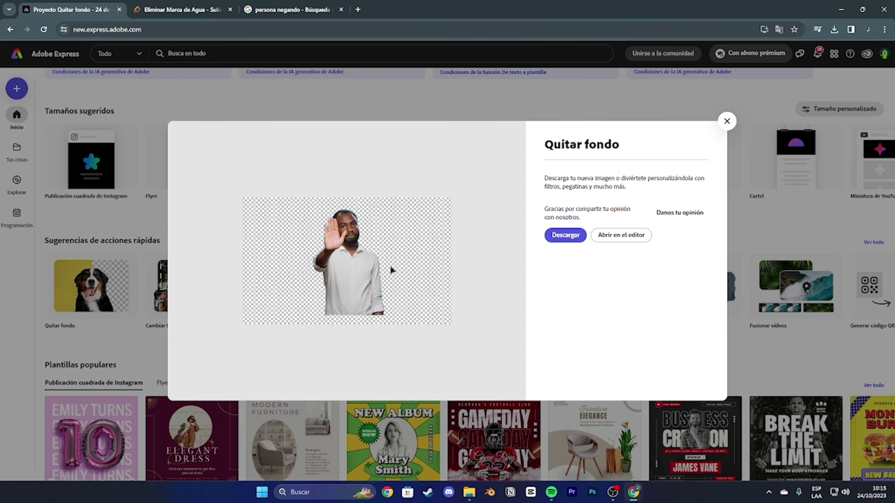
pyautogui.click(577, 238)
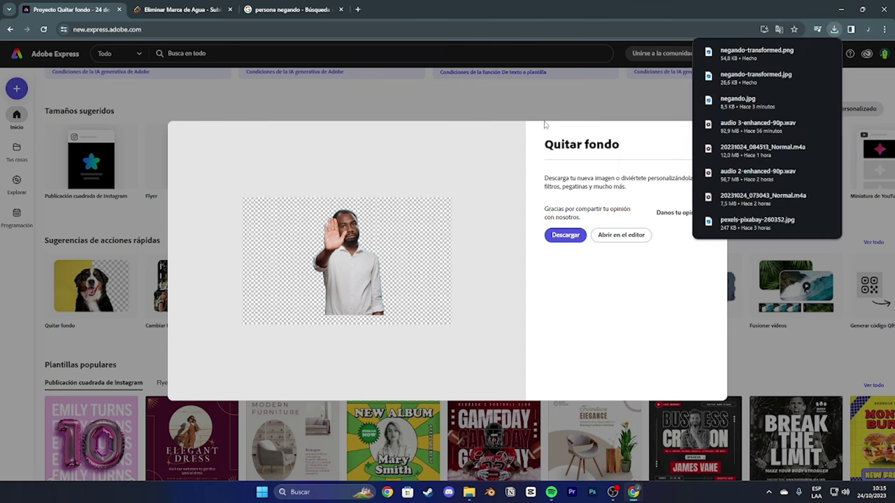
pyautogui.click(841, 9)
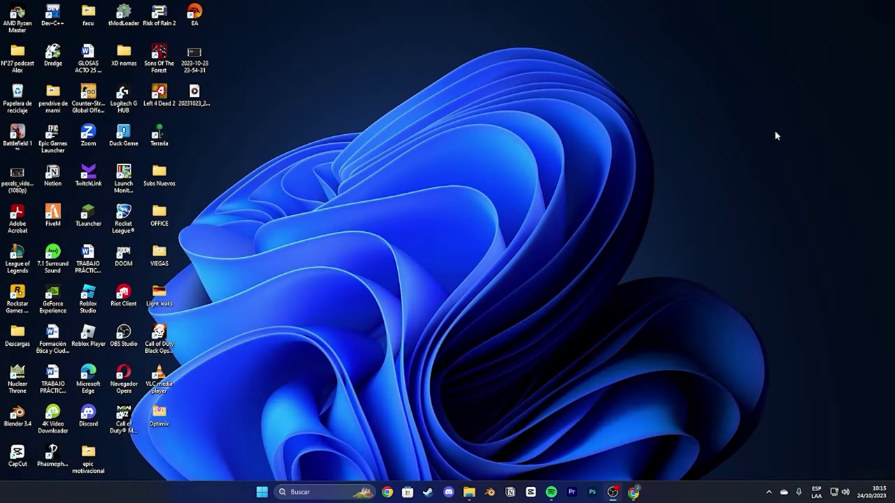
# Step: Switch to Photoshop and create a 1080 x 1080 px document at 60 pixels/inch, RGB, with a transparent background
pyautogui.click(591, 493)
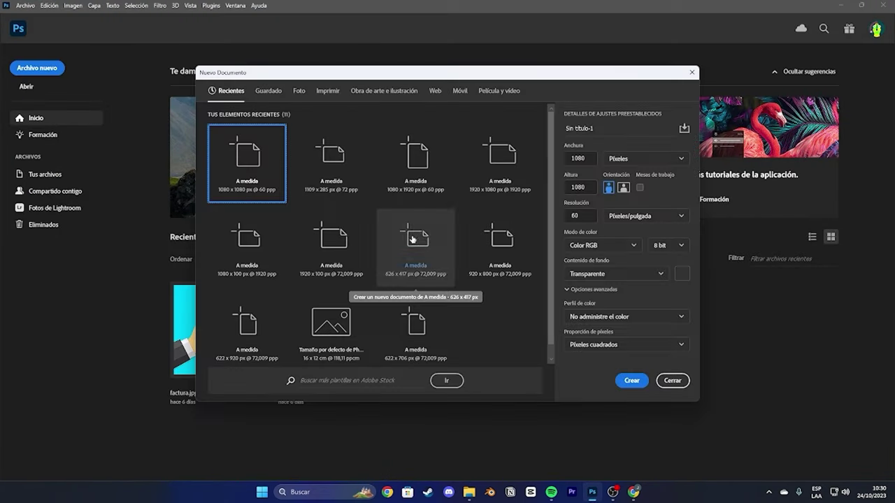
pyautogui.click(692, 74)
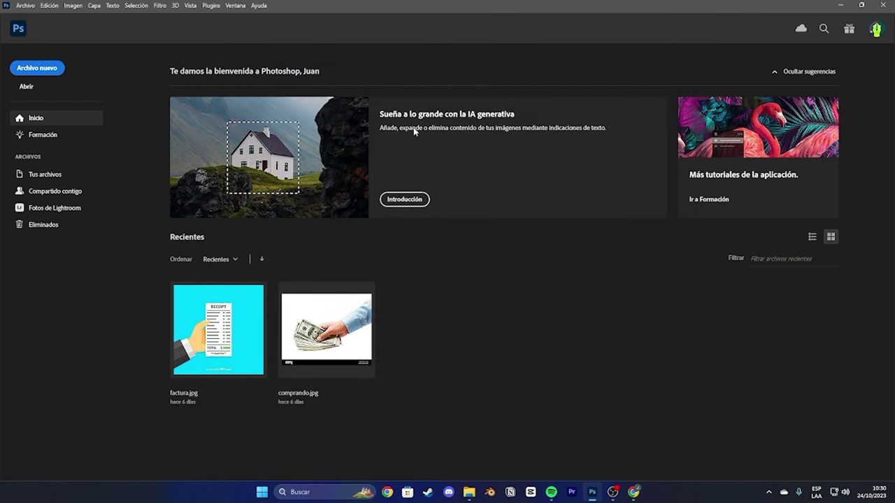
pyautogui.click(60, 74)
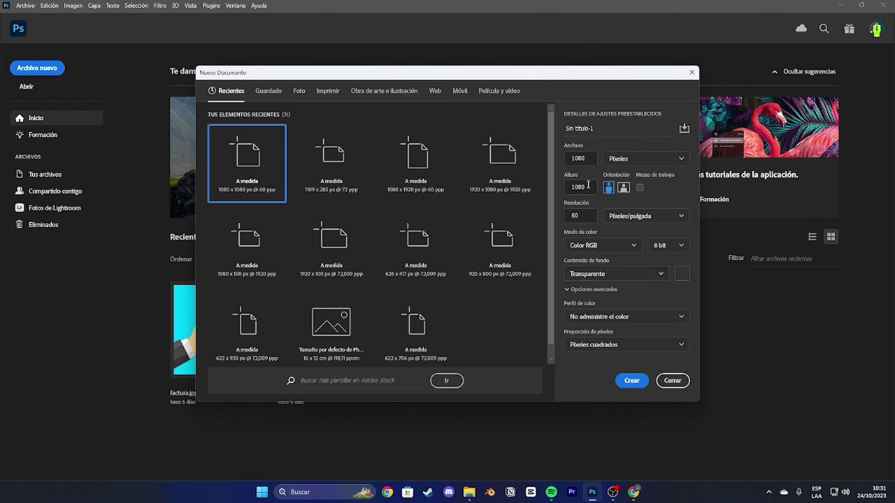
pyautogui.click(632, 381)
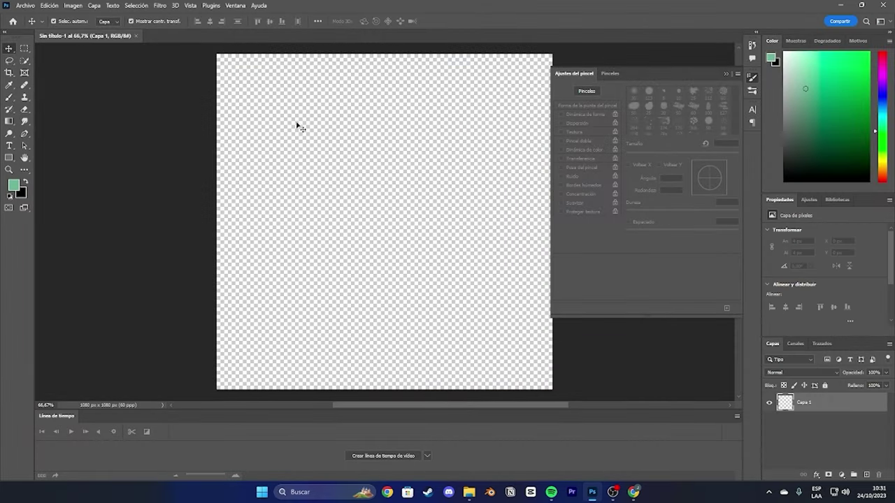
# Step: Place Alex-Hormozi-videos.png from the IMAGENES-STOCK-GREENSCREEN folder as an embedded object in the centre of the canvas
pyautogui.click(24, 6)
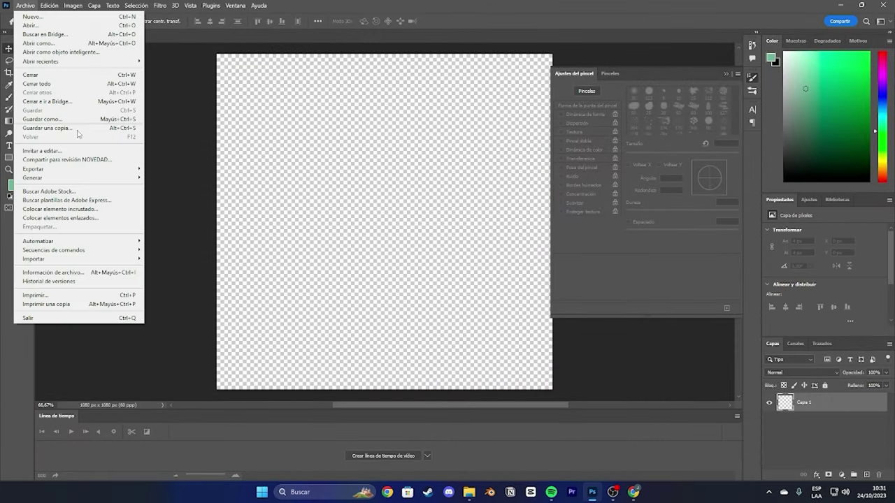
pyautogui.click(109, 211)
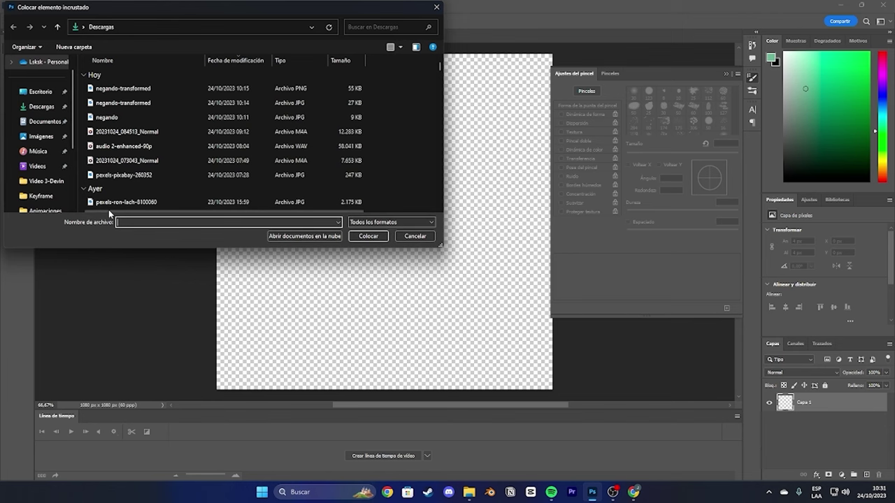
pyautogui.scroll(-1, 76, 166)
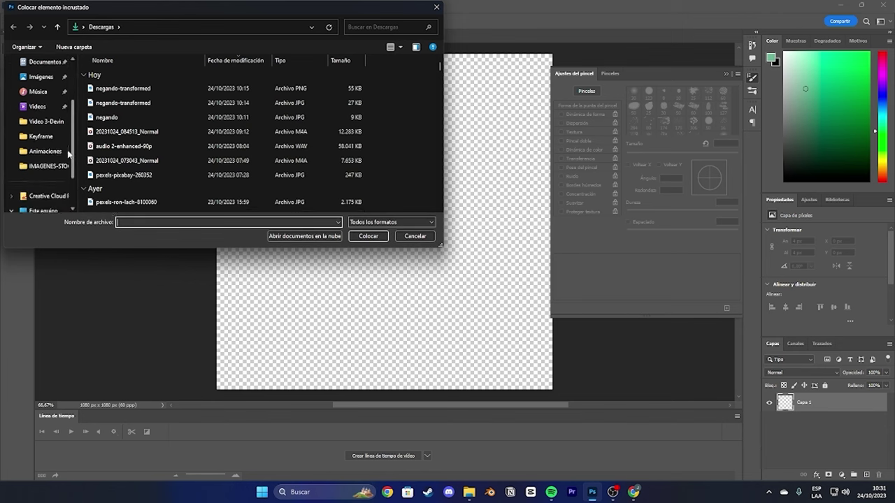
pyautogui.click(45, 165)
pyautogui.scroll(-2, 258, 137)
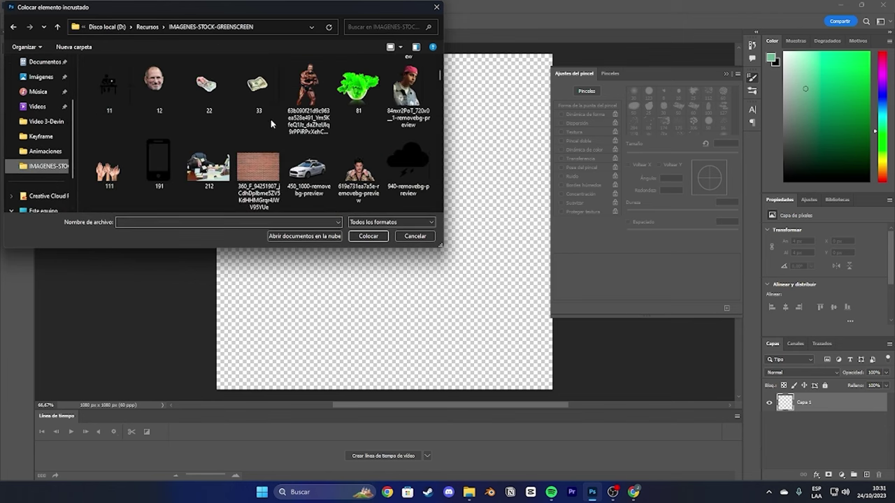
pyautogui.scroll(-6, 318, 93)
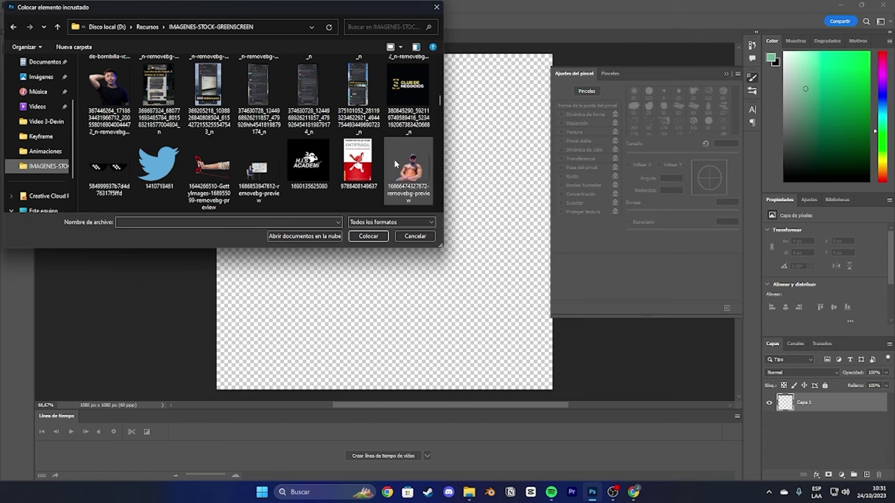
pyautogui.scroll(-1, 394, 159)
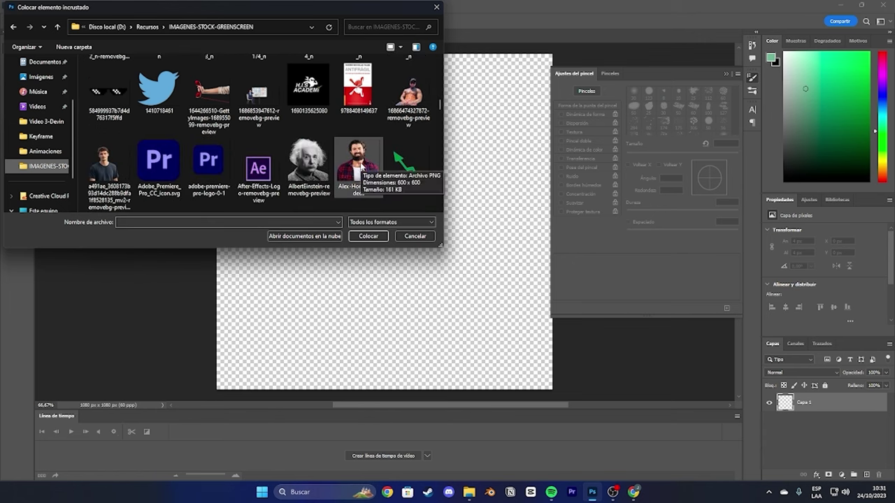
pyautogui.click(361, 168)
pyautogui.click(368, 235)
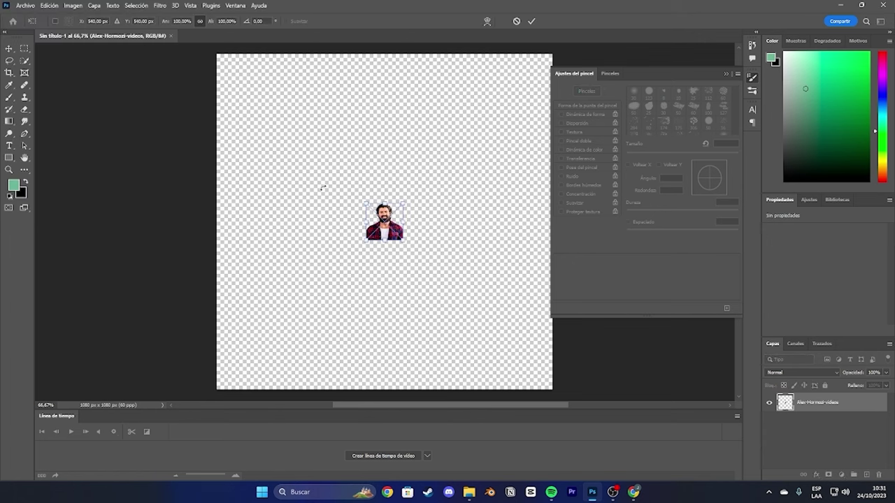
pyautogui.press('Return')
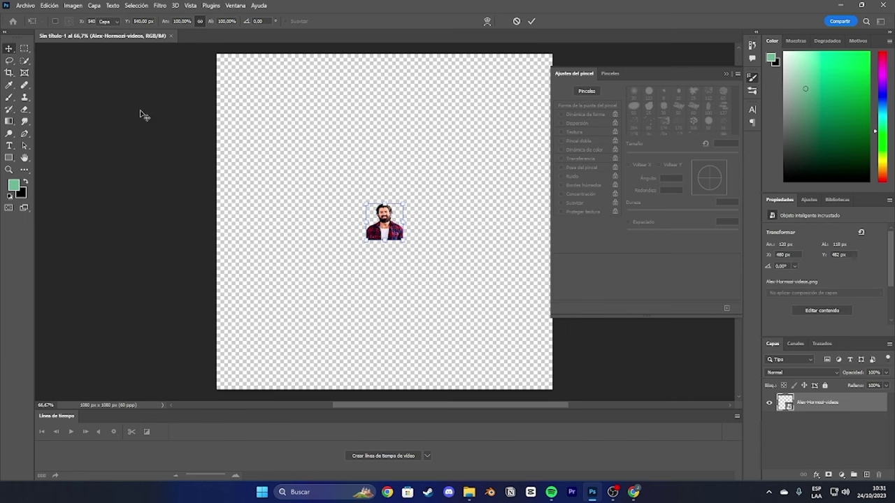
# Step: Place the a491ae_…_mv2-removebg-preview cutout as an embedded object beside the bearded man, and enlarge the bearded man's cutout to about 353 x 348 px
pyautogui.click(27, 6)
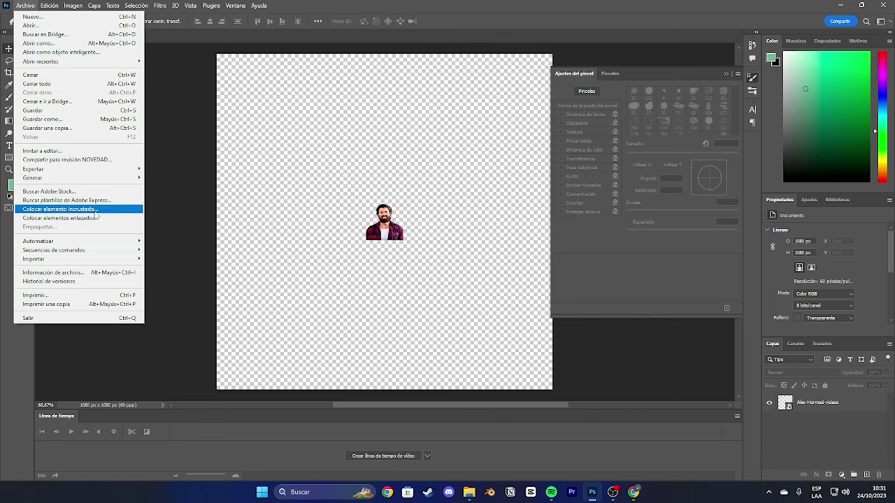
pyautogui.click(96, 214)
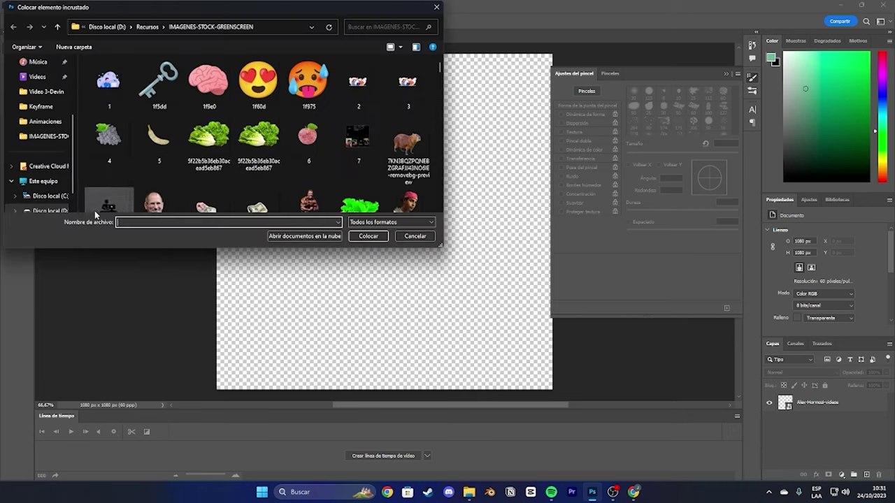
pyautogui.scroll(-1, 173, 155)
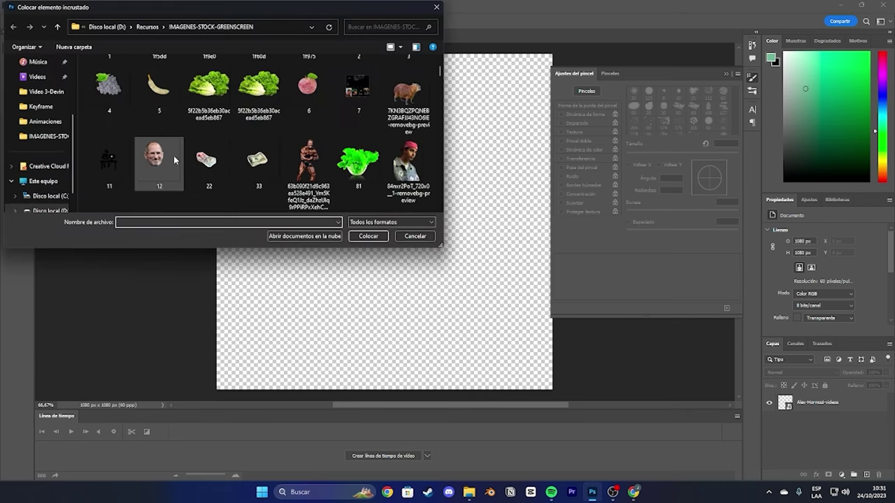
pyautogui.scroll(1, 169, 155)
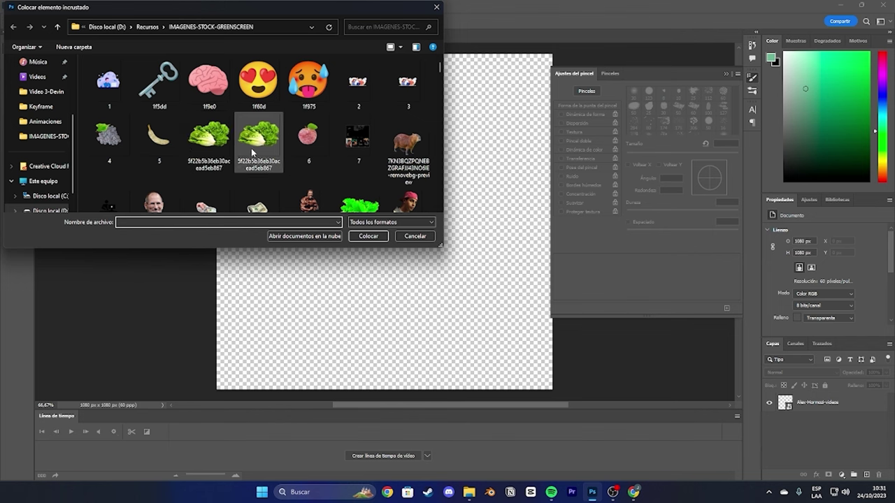
pyautogui.scroll(-5, 234, 148)
pyautogui.scroll(-10, 294, 139)
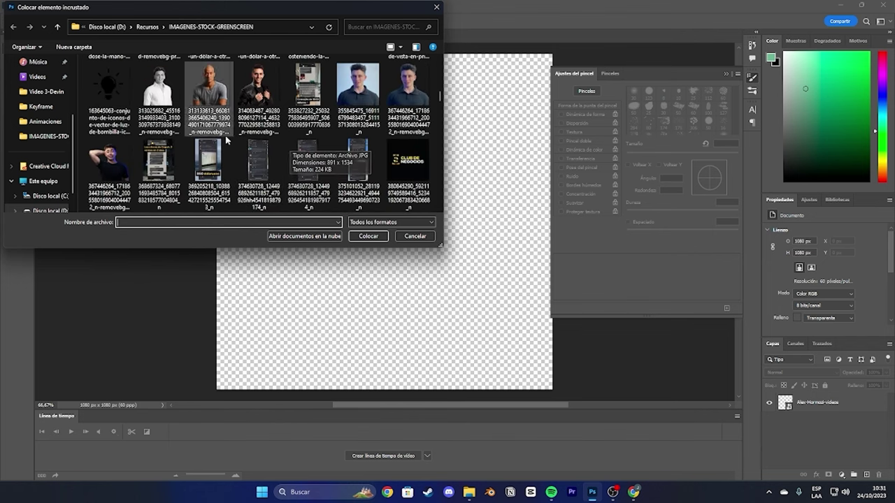
pyautogui.scroll(-1, 207, 142)
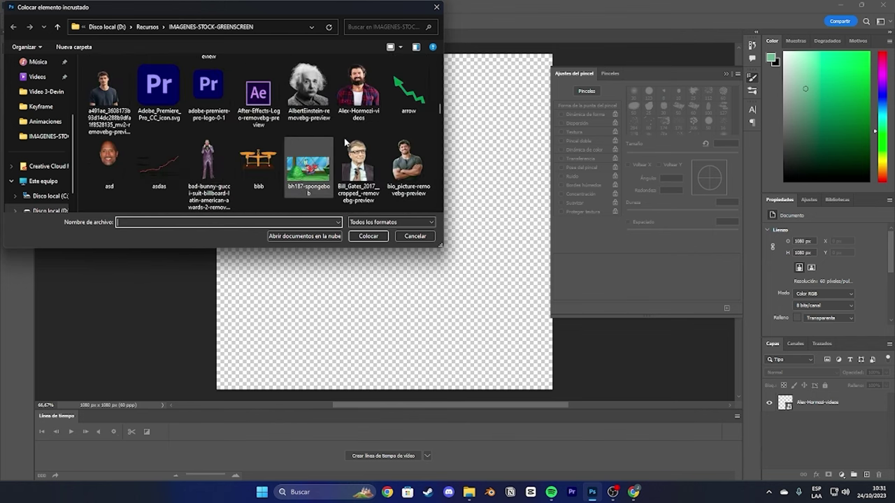
pyautogui.scroll(-1, 377, 147)
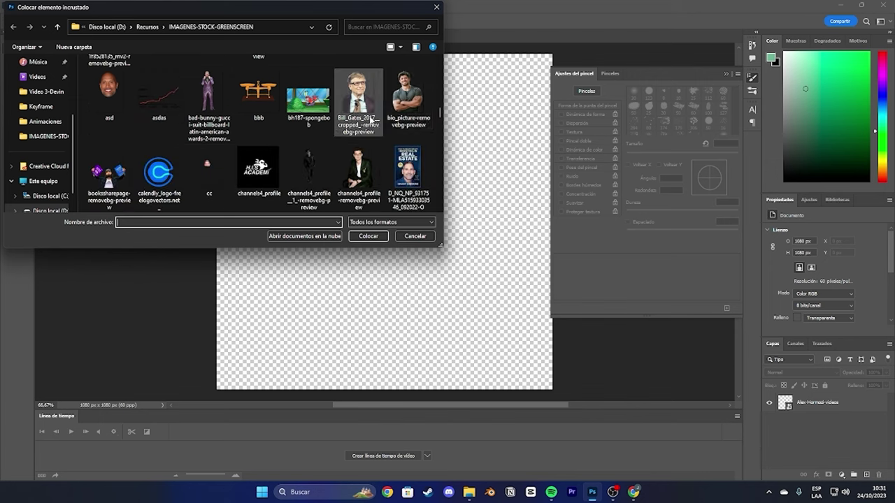
pyautogui.scroll(-3, 110, 149)
pyautogui.scroll(5, 112, 152)
pyautogui.click(112, 152)
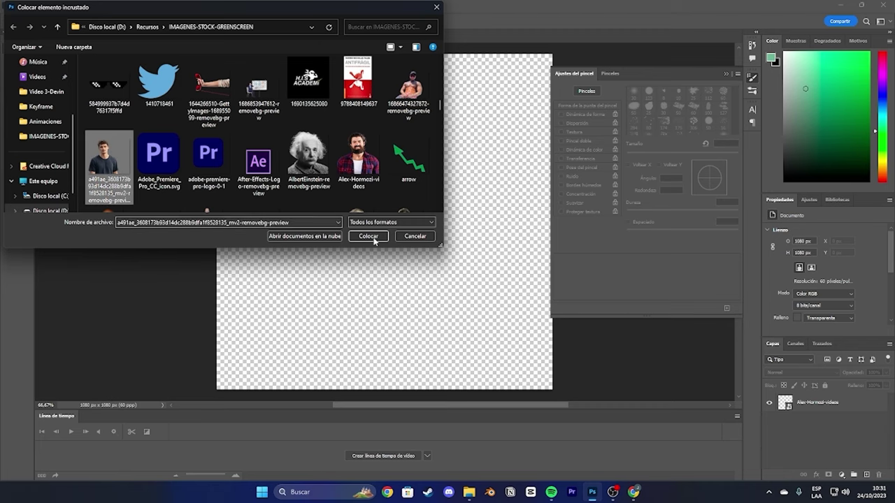
pyautogui.click(367, 235)
pyautogui.moveTo(375, 229); pyautogui.dragTo(329, 221)
pyautogui.press('Return')
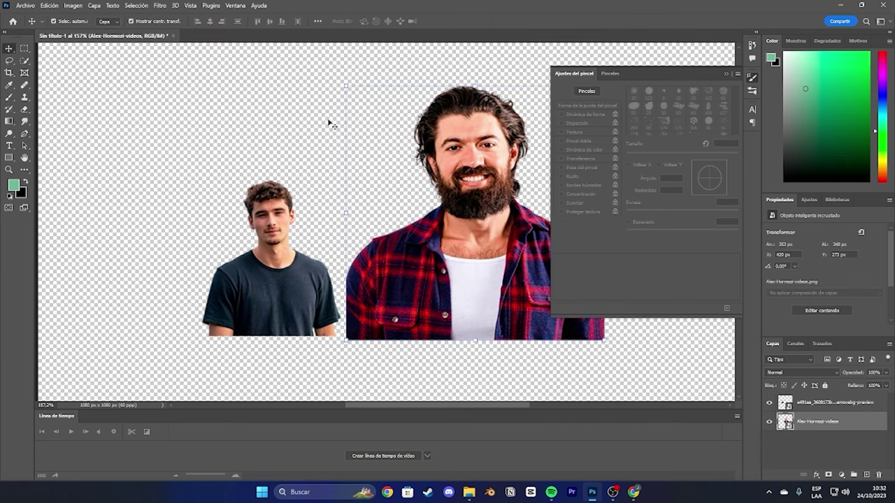
# Step: Rasterize the Alex-Hormozi-videos smart object with the Eraser tool and erase thin strokes across the man's forehead
pyautogui.hotkey('ctrl', '0')
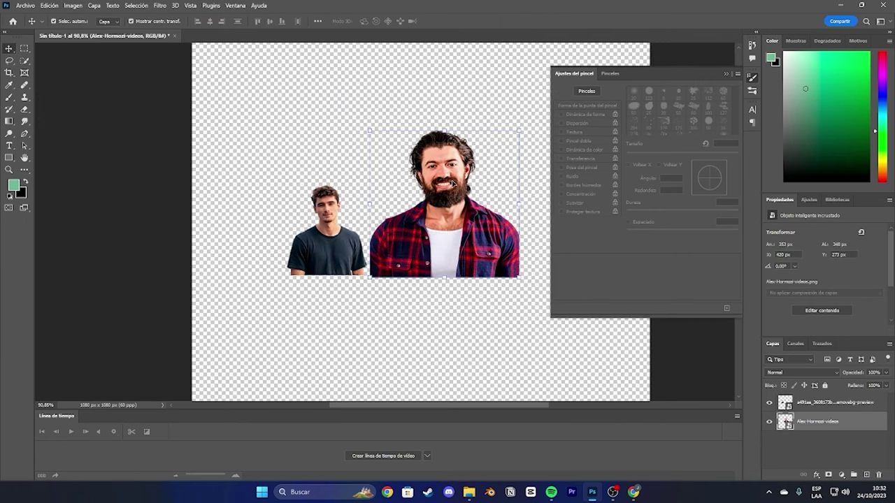
pyautogui.click(25, 110)
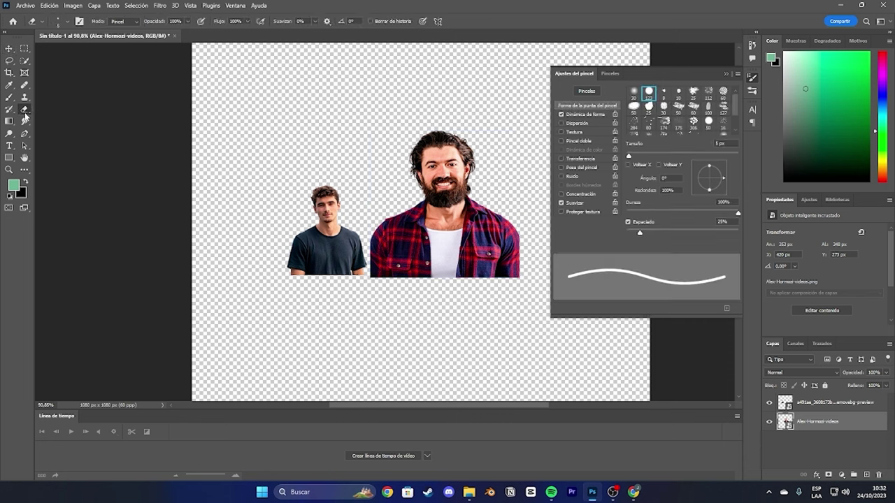
pyautogui.click(452, 156)
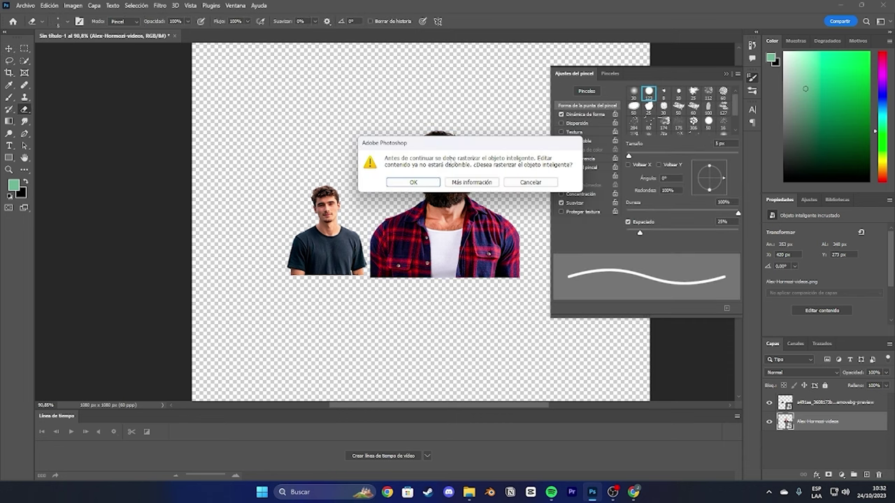
pyautogui.click(413, 182)
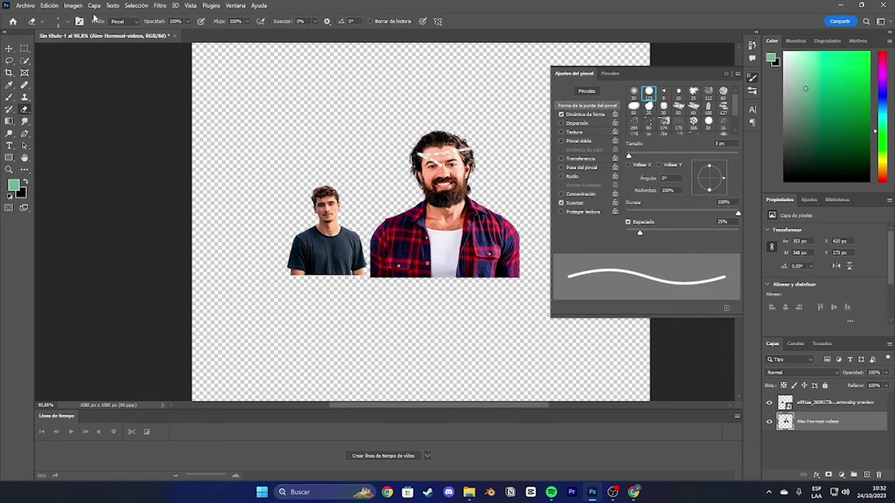
# Step: Set the eraser size to 20 px and erase the bearded man's head and beard down to the base of his neck
pyautogui.click(62, 22)
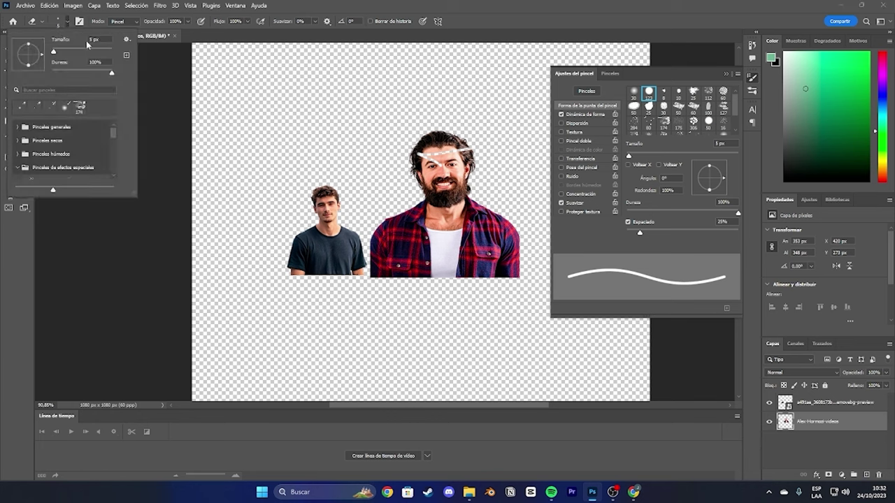
pyautogui.write('20')
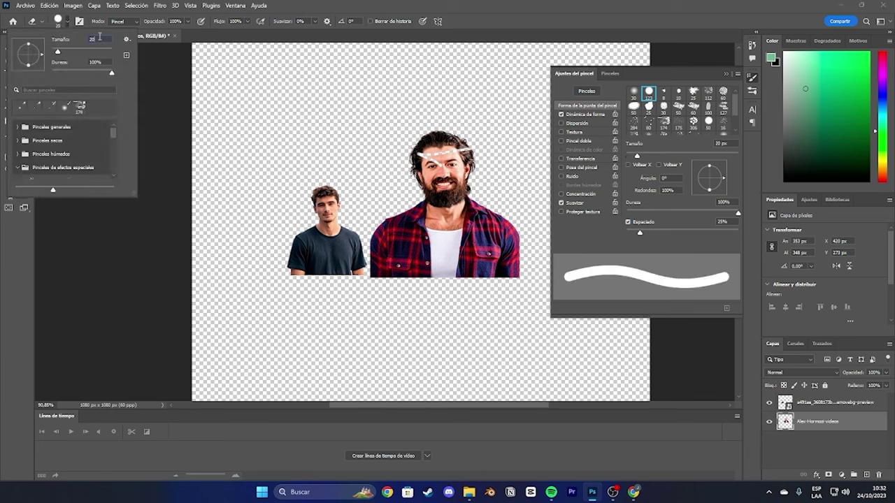
pyautogui.press('Return')
pyautogui.moveTo(401, 141)
pyautogui.mouseDown()
pyautogui.moveTo(443, 150)
pyautogui.moveTo(414, 142)
pyautogui.mouseUp()
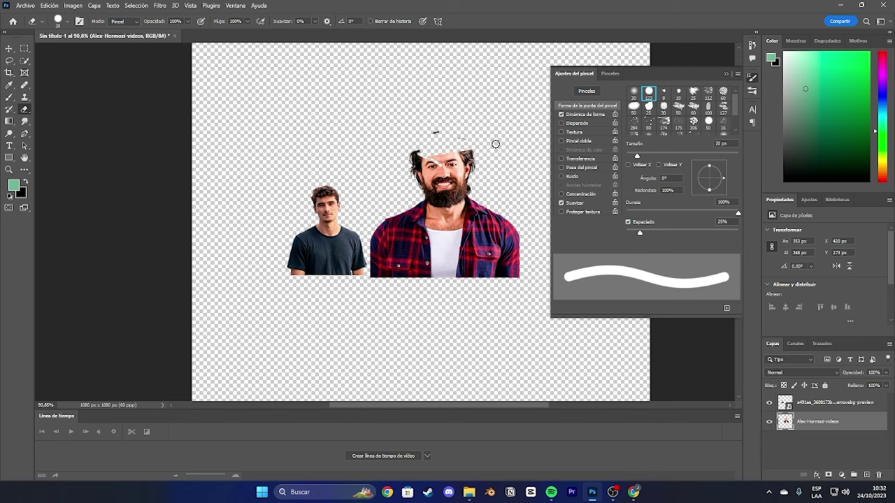
pyautogui.moveTo(495, 144); pyautogui.dragTo(429, 151)
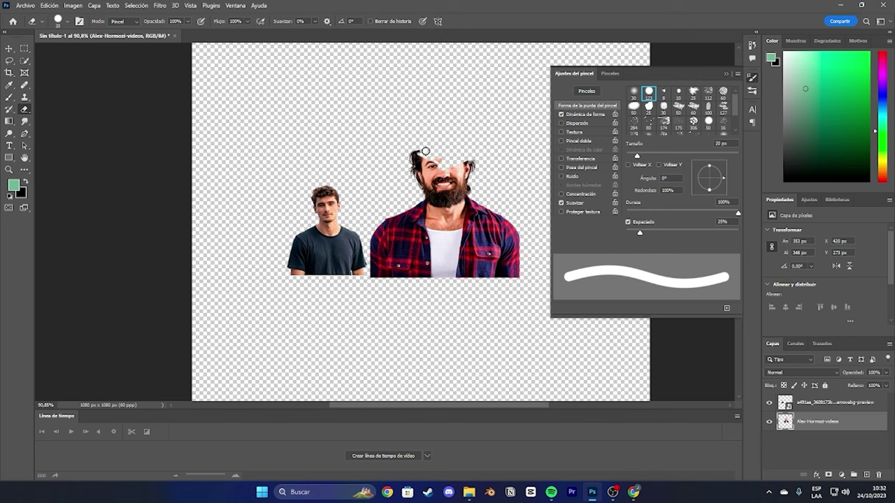
pyautogui.moveTo(410, 158); pyautogui.dragTo(449, 165)
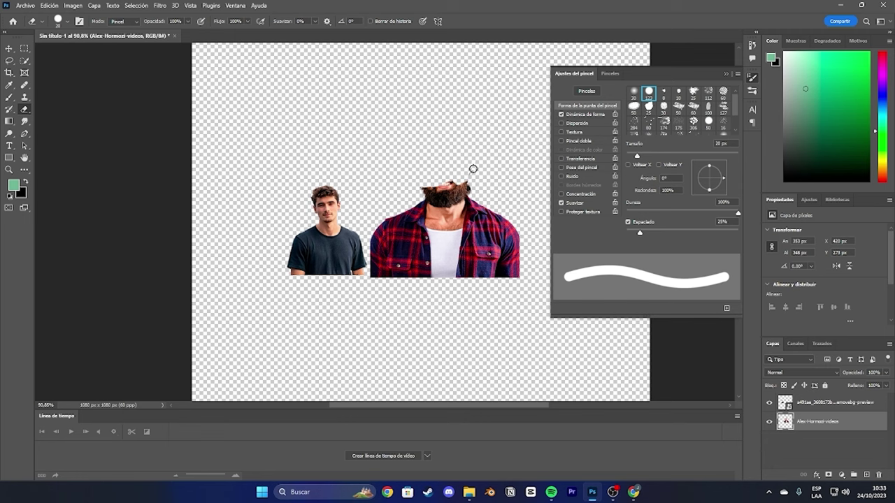
pyautogui.scroll(5, 448, 182)
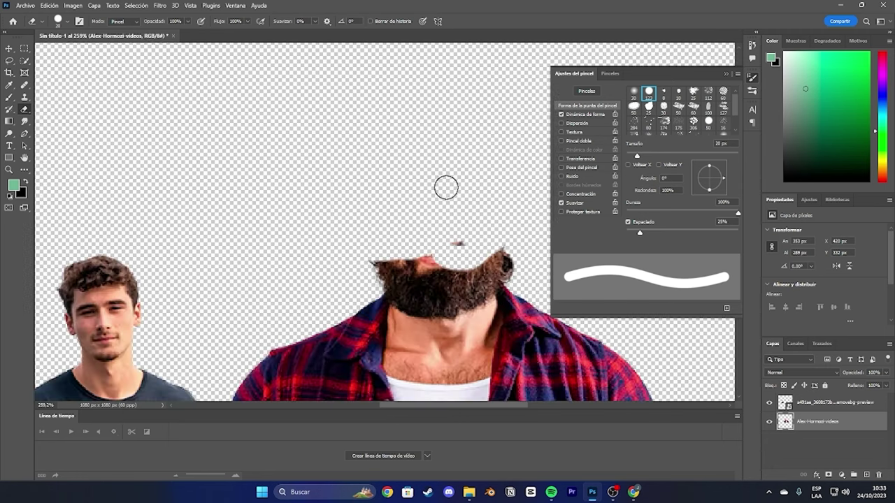
pyautogui.moveTo(394, 263)
pyautogui.mouseDown()
pyautogui.moveTo(501, 257)
pyautogui.moveTo(507, 270)
pyautogui.moveTo(465, 290)
pyautogui.moveTo(445, 285)
pyautogui.moveTo(458, 280)
pyautogui.moveTo(413, 289)
pyautogui.moveTo(390, 277)
pyautogui.moveTo(406, 300)
pyautogui.moveTo(451, 303)
pyautogui.moveTo(489, 290)
pyautogui.moveTo(454, 311)
pyautogui.moveTo(408, 287)
pyautogui.mouseUp()
pyautogui.scroll(-3, 466, 320)
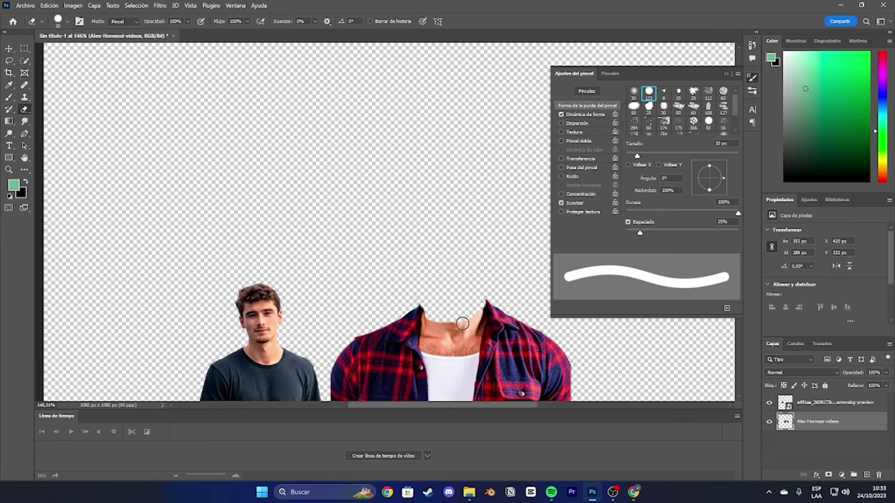
# Step: Select the layer of the young man in the dark T-shirt and rasterize its smart object for erasing
pyautogui.scroll(-2, 430, 291)
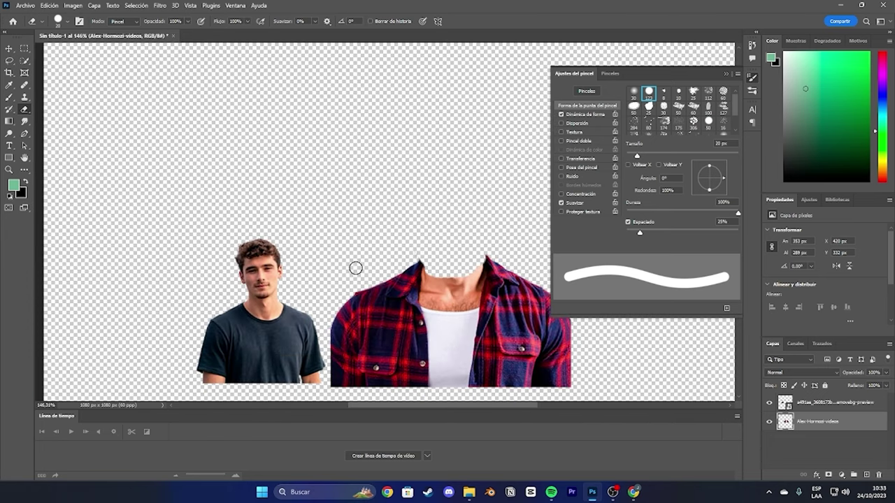
pyautogui.scroll(7, 303, 289)
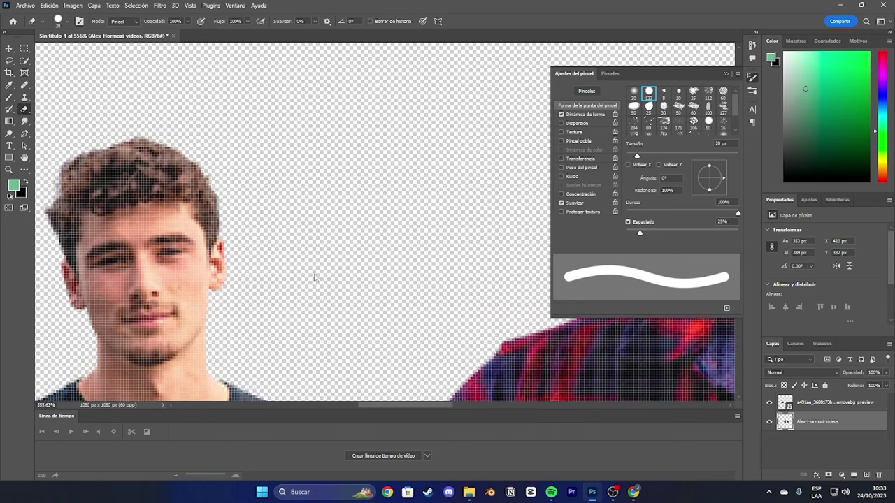
pyautogui.scroll(-3, 315, 277)
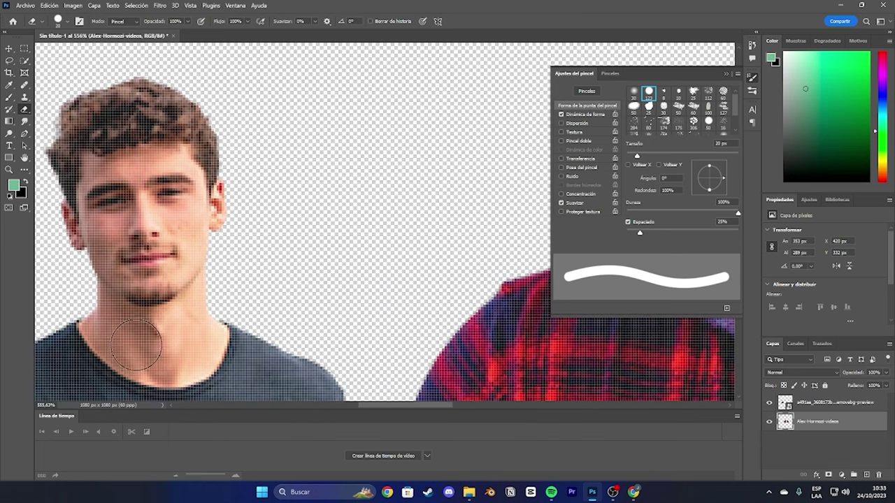
pyautogui.click(794, 405)
pyautogui.click(198, 334)
pyautogui.click(409, 184)
pyautogui.scroll(-3, 314, 202)
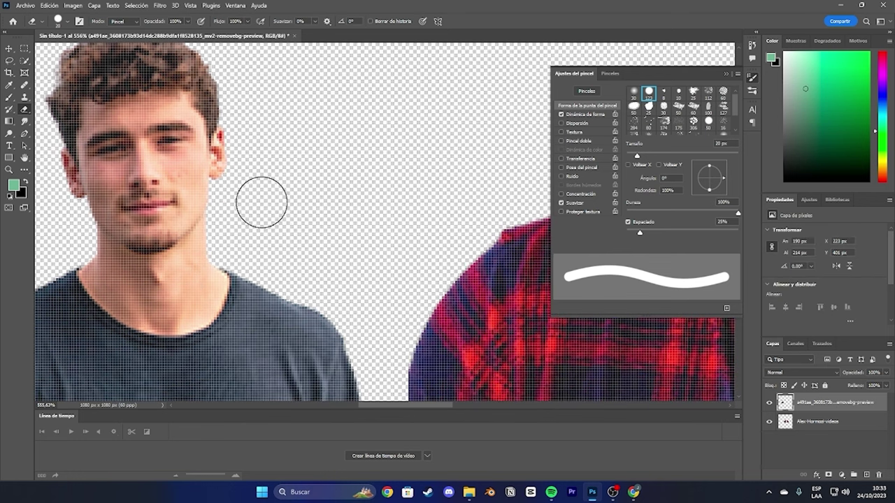
# Step: Erase the young man's neck along the underside of the jaw to separate his head from his body
pyautogui.scroll(-5, 254, 200)
pyautogui.scroll(1, 209, 202)
pyautogui.scroll(3, 178, 206)
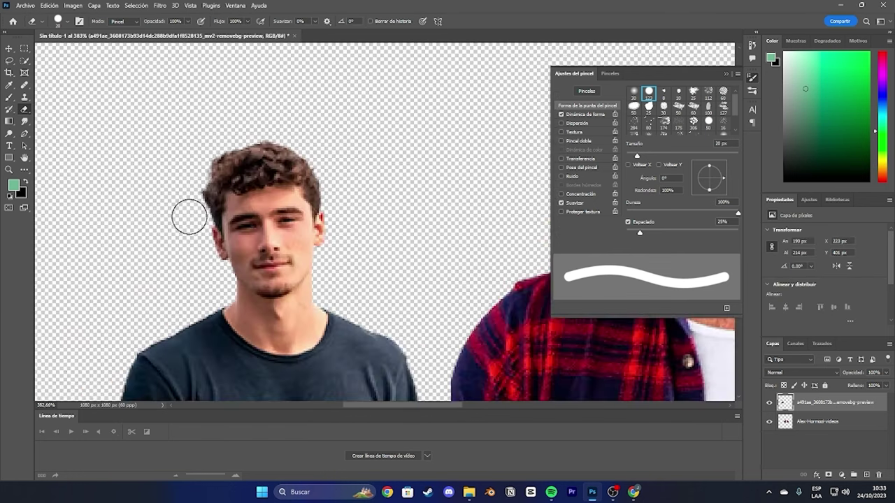
pyautogui.scroll(1, 311, 332)
pyautogui.scroll(2, 323, 353)
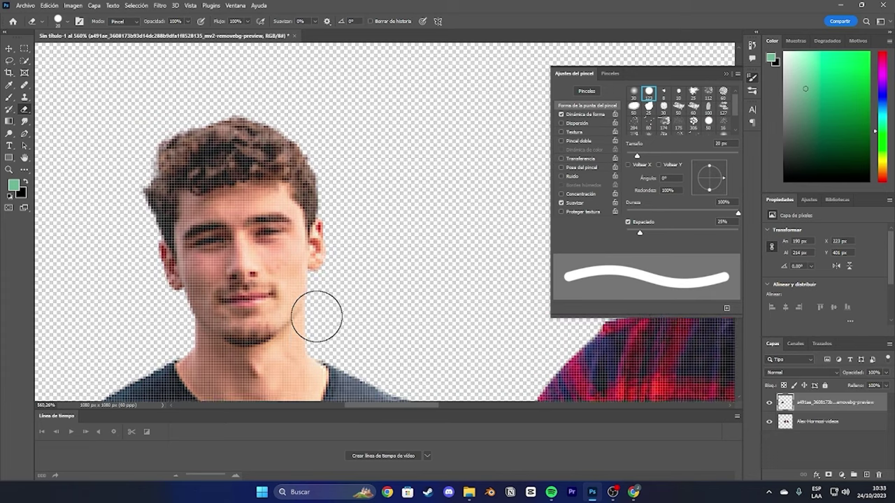
pyautogui.scroll(2, 314, 331)
pyautogui.moveTo(318, 334)
pyautogui.mouseDown()
pyautogui.moveTo(236, 392)
pyautogui.moveTo(199, 393)
pyautogui.moveTo(136, 358)
pyautogui.mouseUp()
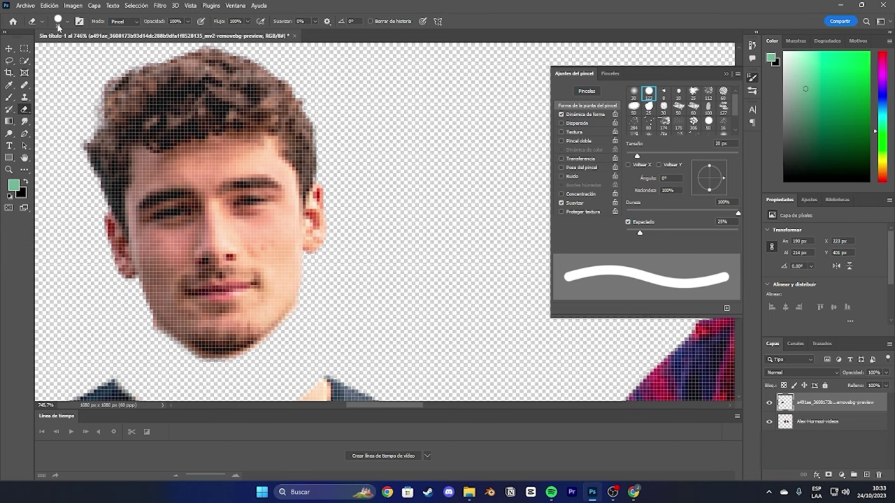
# Step: Set the eraser size to 5 px and clean up the edge along the young man's jaw and chin
pyautogui.click(60, 21)
pyautogui.moveTo(57, 52); pyautogui.dragTo(56, 53)
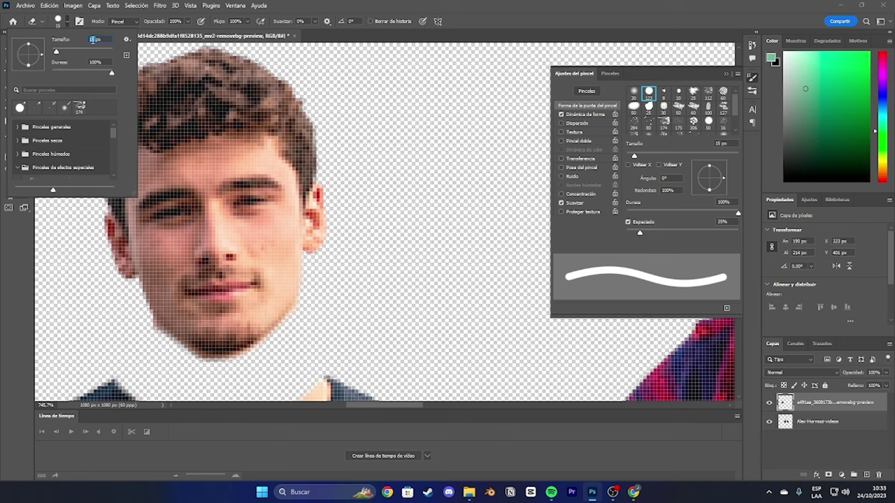
pyautogui.write('5')
pyautogui.press('Return')
pyautogui.scroll(-5, 263, 218)
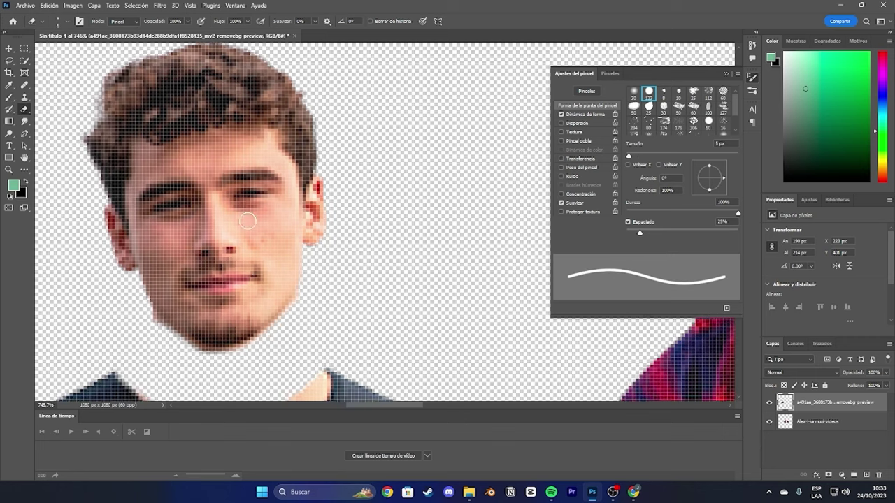
pyautogui.scroll(-7, 301, 209)
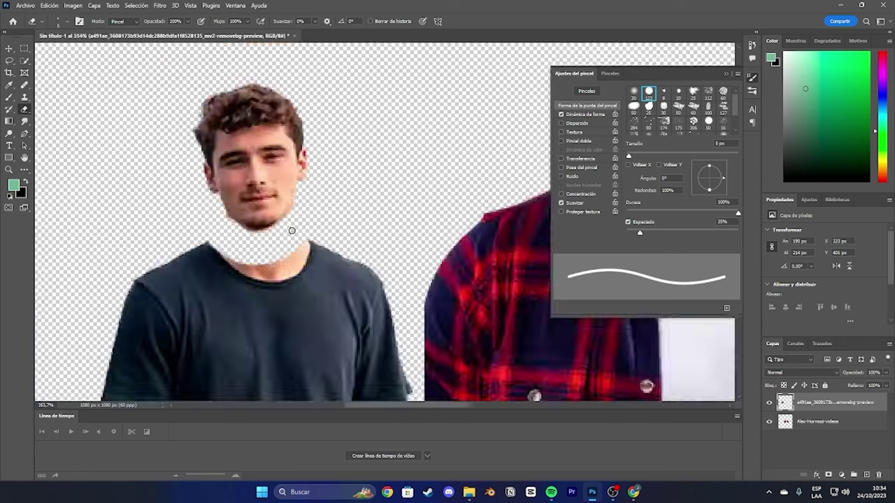
pyautogui.scroll(6, 289, 234)
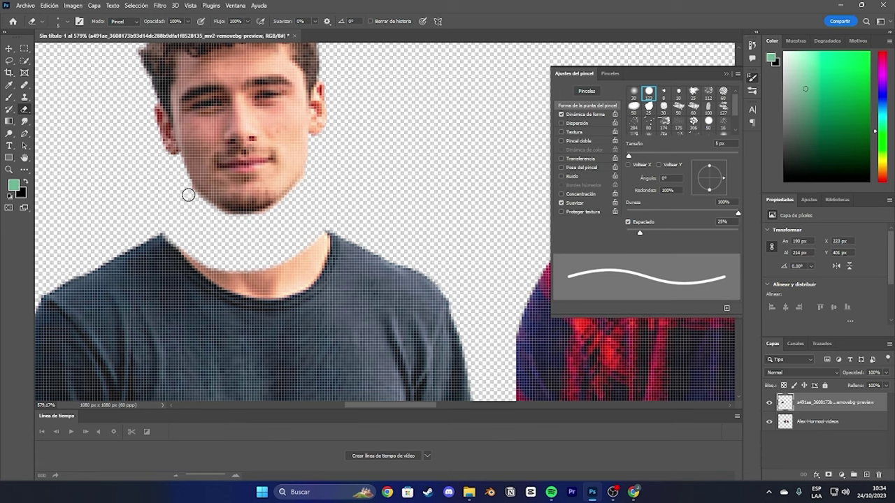
pyautogui.scroll(-5, 257, 234)
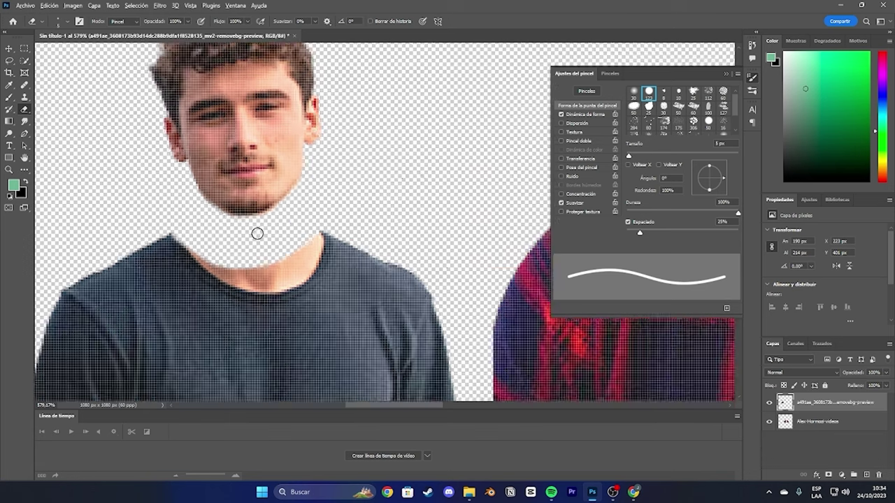
pyautogui.scroll(8, 263, 239)
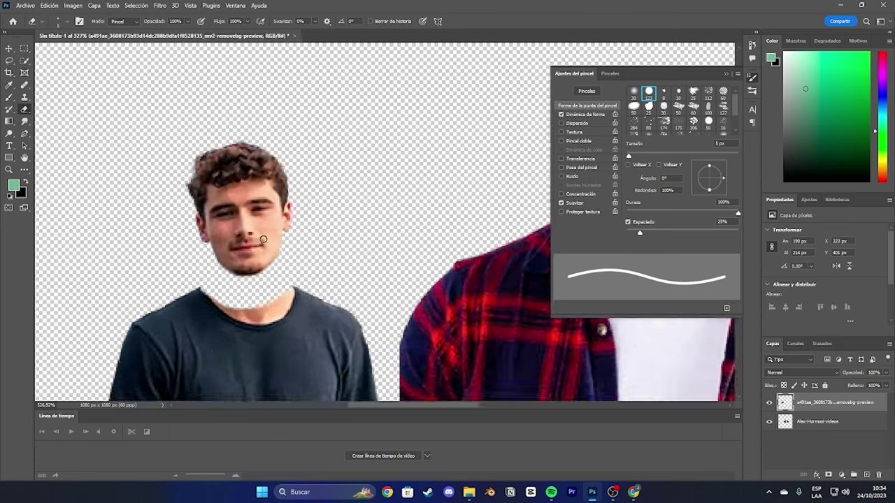
pyautogui.moveTo(219, 302); pyautogui.dragTo(158, 303)
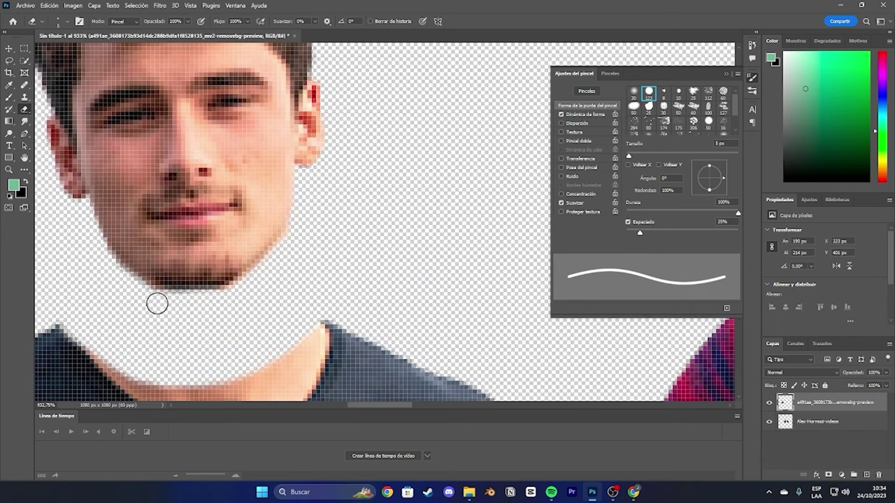
pyautogui.scroll(-3, 265, 278)
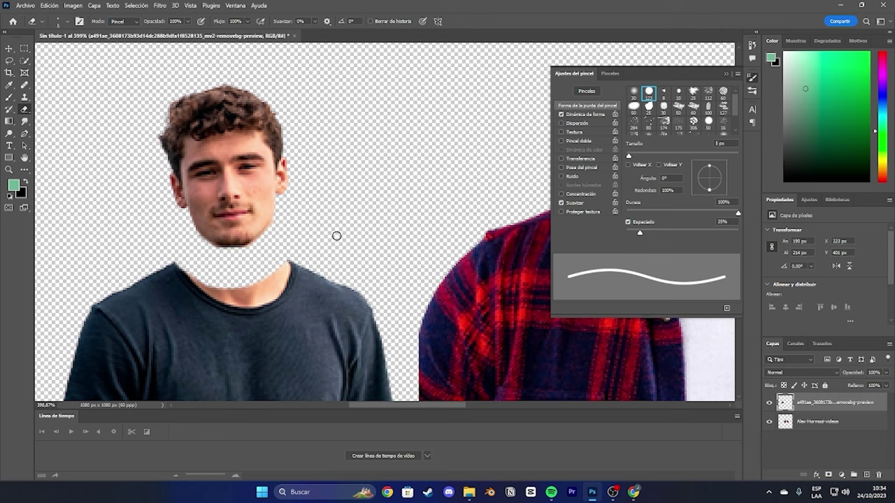
# Step: Set the eraser size to 34 px and erase the young man's torso and arms, leaving only his head
pyautogui.scroll(-3, 270, 257)
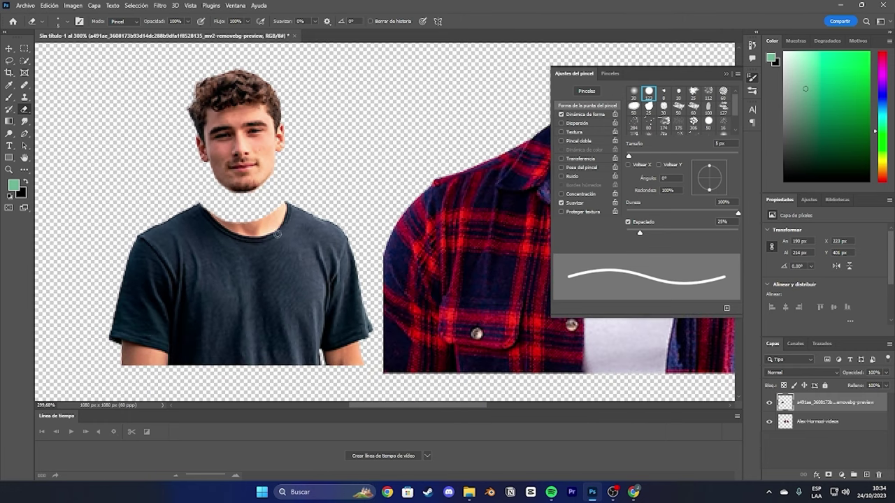
pyautogui.click(62, 21)
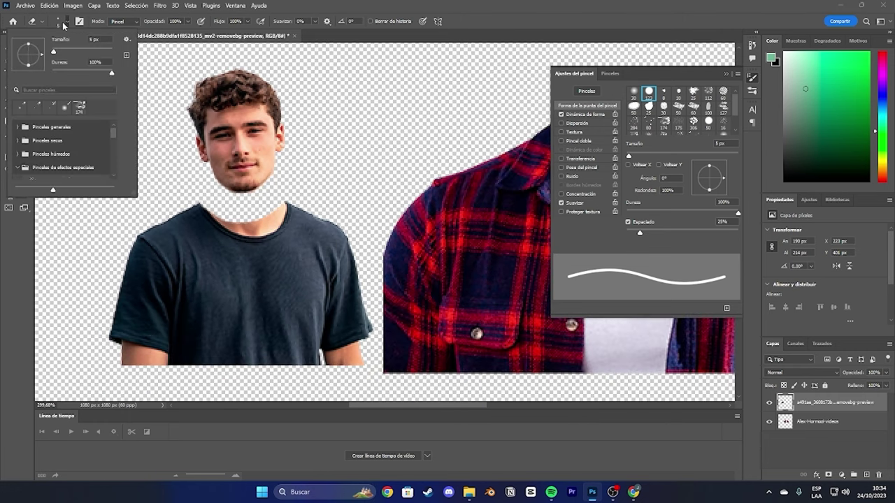
pyautogui.moveTo(276, 199)
pyautogui.mouseDown()
pyautogui.moveTo(293, 216)
pyautogui.moveTo(251, 244)
pyautogui.moveTo(194, 223)
pyautogui.moveTo(130, 241)
pyautogui.moveTo(130, 320)
pyautogui.moveTo(154, 355)
pyautogui.moveTo(287, 364)
pyautogui.moveTo(332, 351)
pyautogui.moveTo(355, 309)
pyautogui.moveTo(326, 228)
pyautogui.moveTo(311, 300)
pyautogui.mouseUp()
pyautogui.moveTo(348, 351)
pyautogui.mouseDown()
pyautogui.moveTo(338, 327)
pyautogui.moveTo(253, 266)
pyautogui.moveTo(240, 295)
pyautogui.moveTo(256, 315)
pyautogui.moveTo(216, 259)
pyautogui.moveTo(182, 297)
pyautogui.moveTo(188, 317)
pyautogui.moveTo(135, 357)
pyautogui.moveTo(336, 265)
pyautogui.moveTo(293, 280)
pyautogui.mouseUp()
pyautogui.scroll(-5, 293, 280)
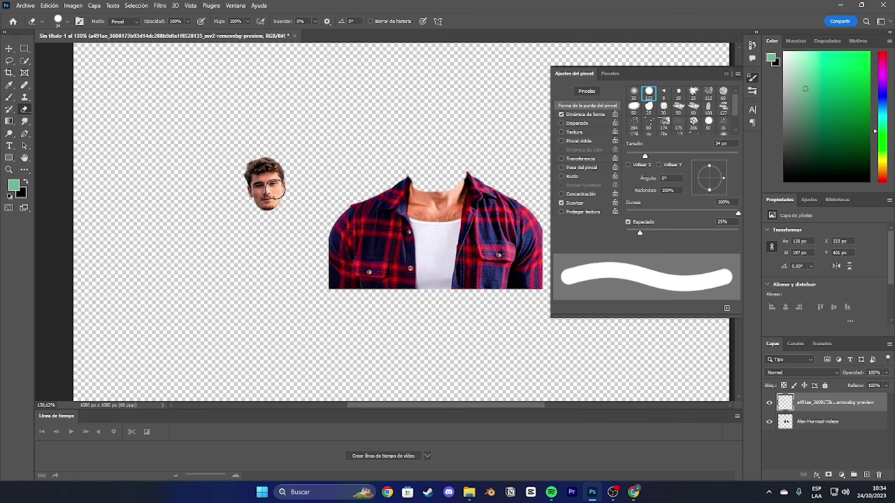
pyautogui.moveTo(278, 184); pyautogui.dragTo(268, 183)
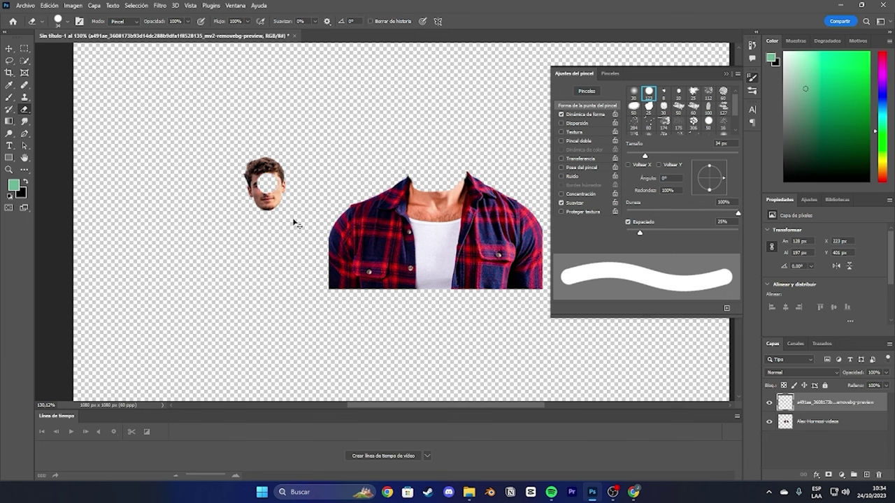
pyautogui.hotkey('ctrl', 'z')
# Step: Scale the young man's head to about 230% and place it over the open collar of the plaid-shirt body
pyautogui.press('v')
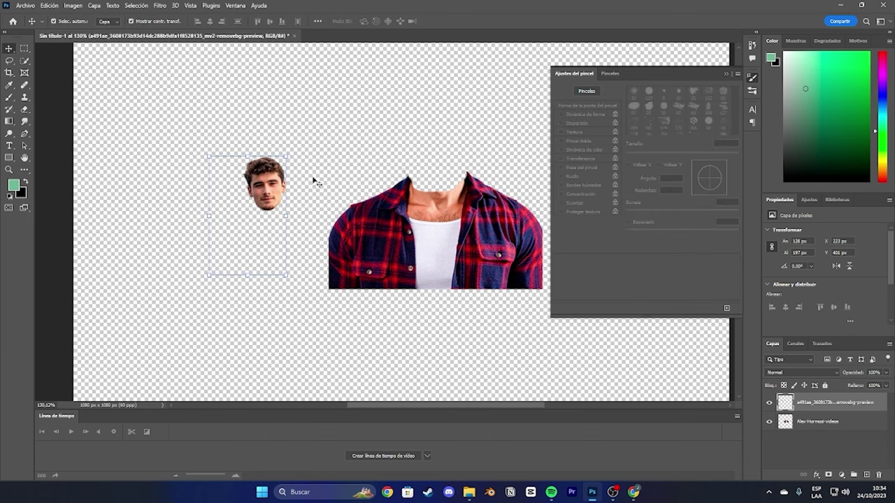
pyautogui.moveTo(292, 154); pyautogui.dragTo(351, 59)
pyautogui.moveTo(314, 114); pyautogui.dragTo(437, 153)
pyautogui.moveTo(471, 98); pyautogui.dragTo(493, 70)
pyautogui.moveTo(433, 128); pyautogui.dragTo(413, 146)
pyautogui.moveTo(313, 208); pyautogui.dragTo(293, 205)
pyautogui.moveTo(436, 154); pyautogui.dragTo(446, 160)
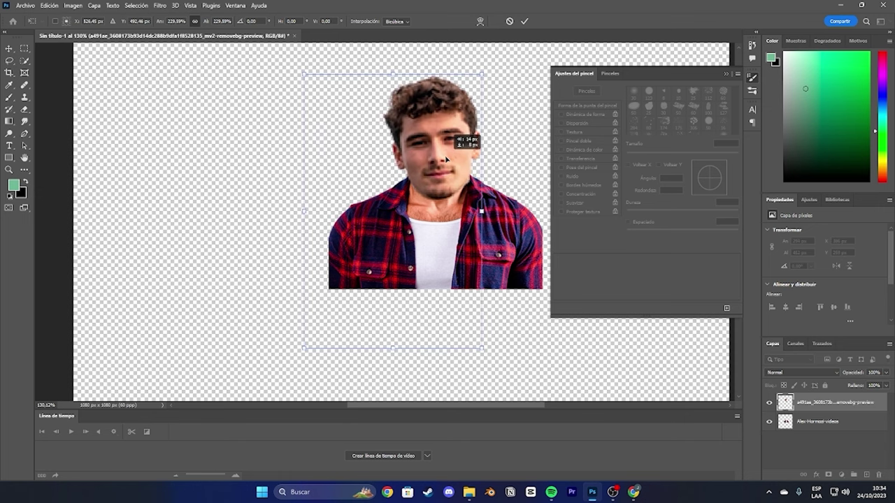
pyautogui.scroll(-5, 457, 173)
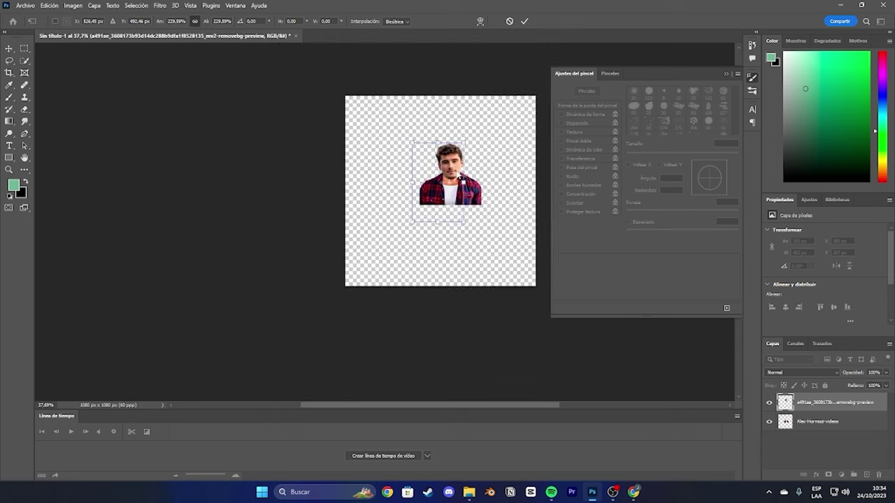
pyautogui.scroll(8, 469, 195)
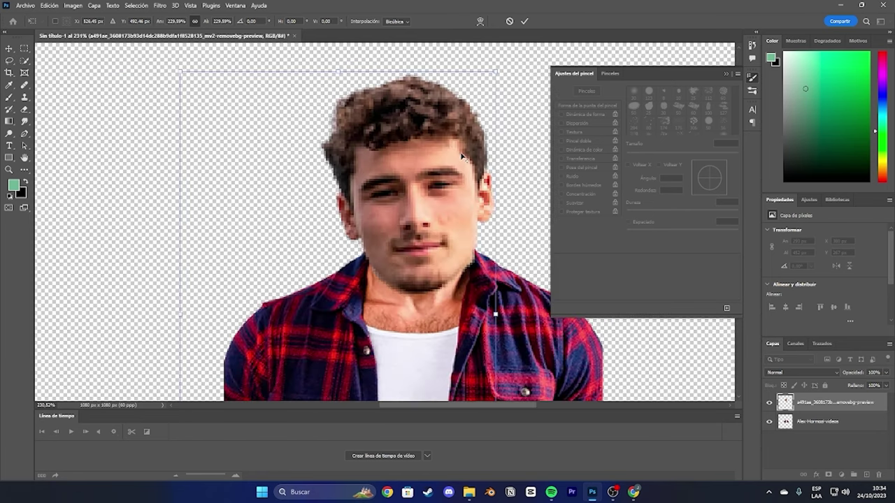
pyautogui.scroll(-3, 462, 157)
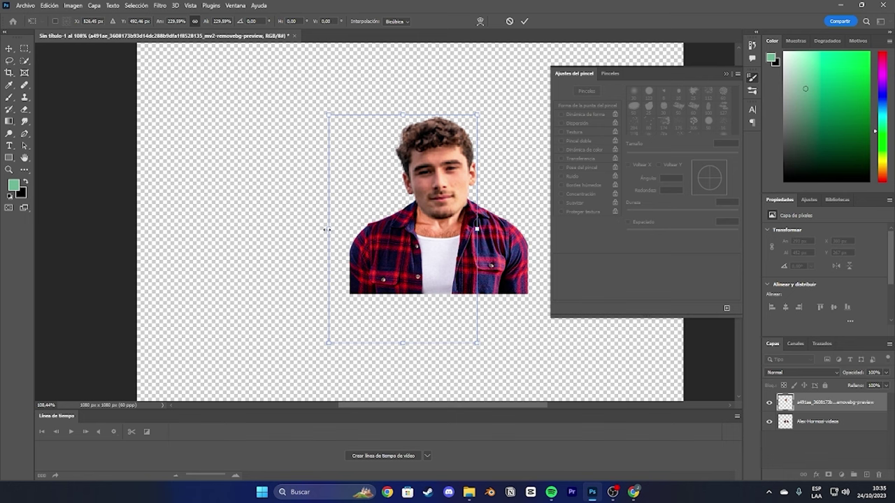
# Step: Try tilting the head about 1.7° counterclockwise, then undo the rotation
pyautogui.moveTo(264, 216); pyautogui.dragTo(272, 232)
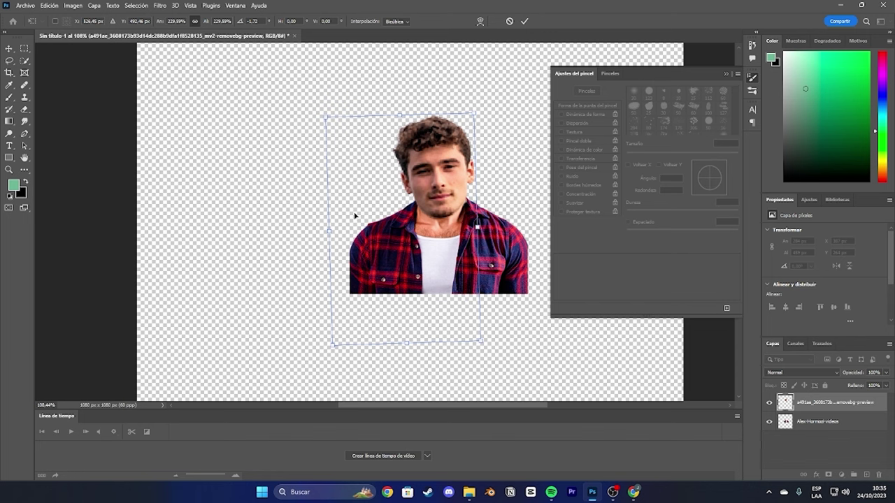
pyautogui.hotkey('ctrl', 'z')
pyautogui.moveTo(430, 162); pyautogui.dragTo(430, 163)
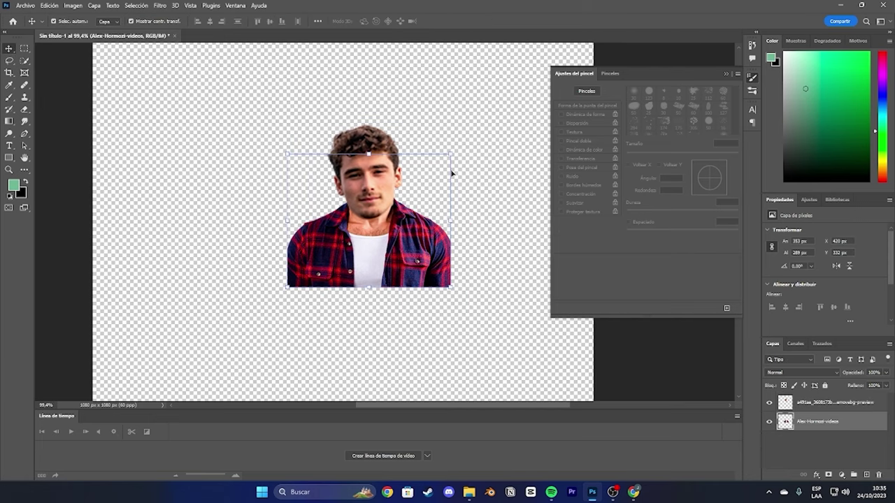
# Step: Try rotating the head about 11° clockwise and shifting it over the neck, undo this, and deselect the layer
pyautogui.moveTo(393, 186); pyautogui.dragTo(391, 168)
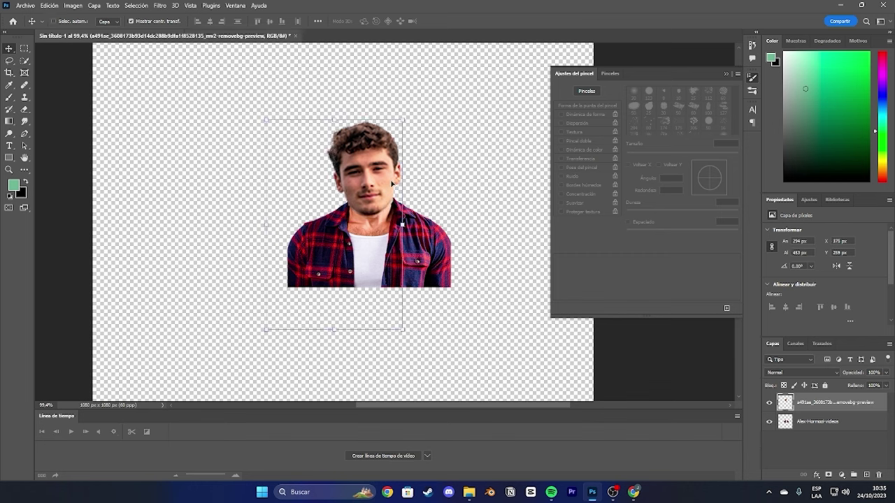
pyautogui.moveTo(337, 112); pyautogui.dragTo(379, 100)
pyautogui.moveTo(385, 183); pyautogui.dragTo(377, 209)
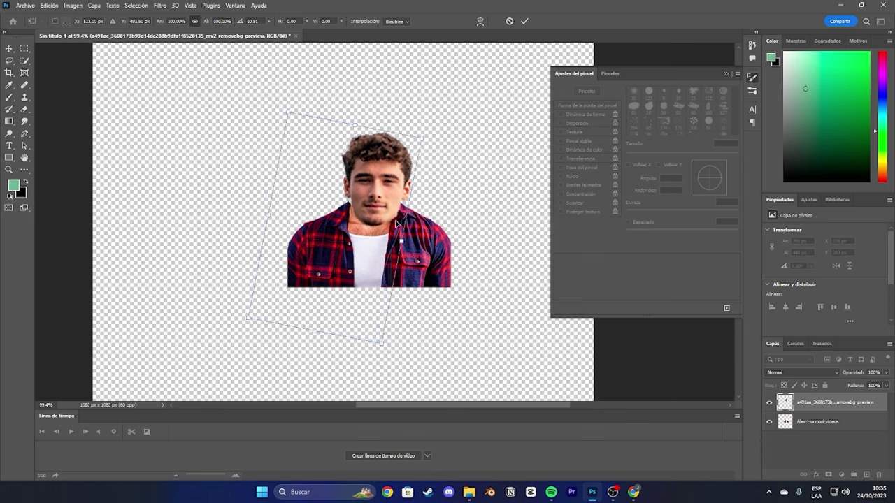
pyautogui.hotkey('ctrl', 'z')
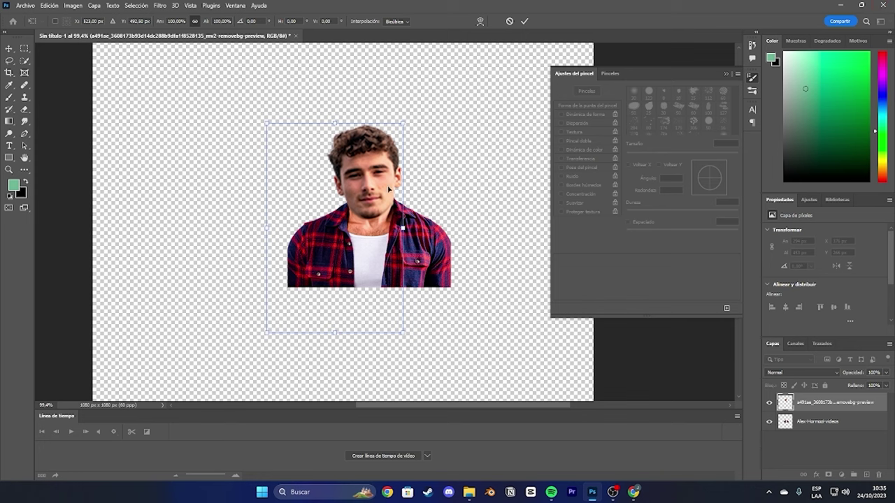
pyautogui.click(311, 142)
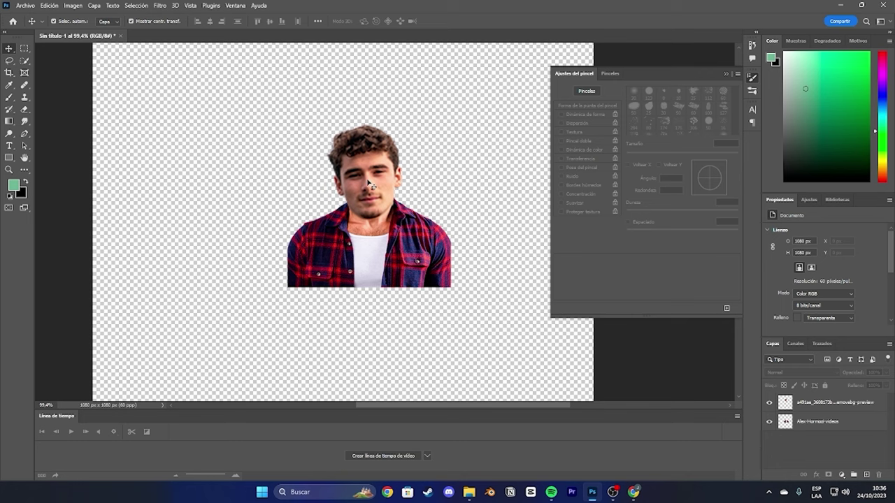
# Step: Start a quick export of the composite as PNG and name the file cabeza
pyautogui.click(31, 8)
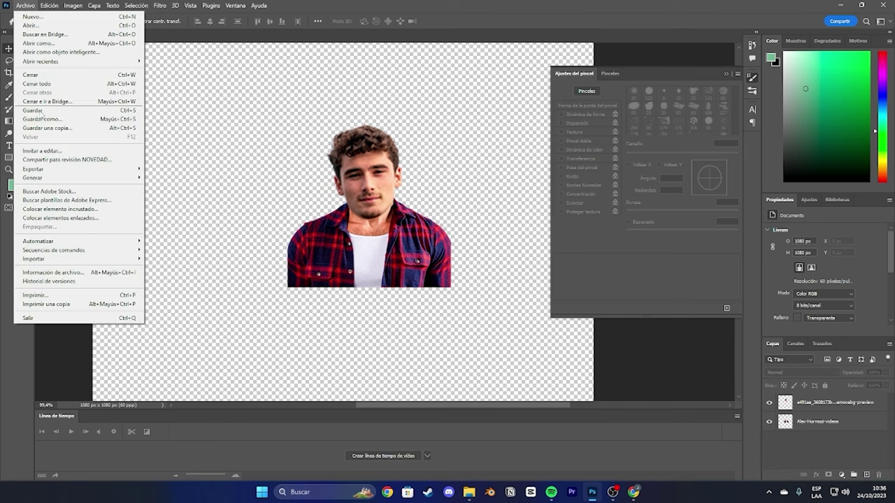
pyautogui.moveTo(56, 169)
pyautogui.click(236, 169)
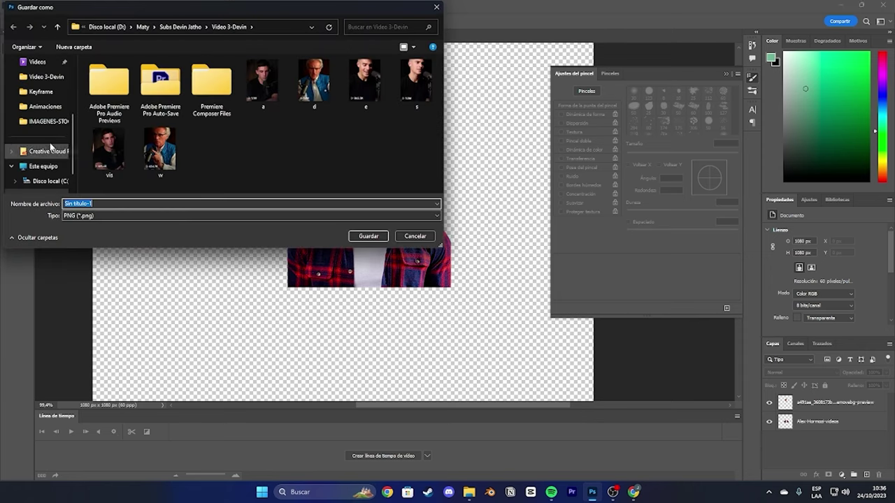
pyautogui.scroll(1, 41, 151)
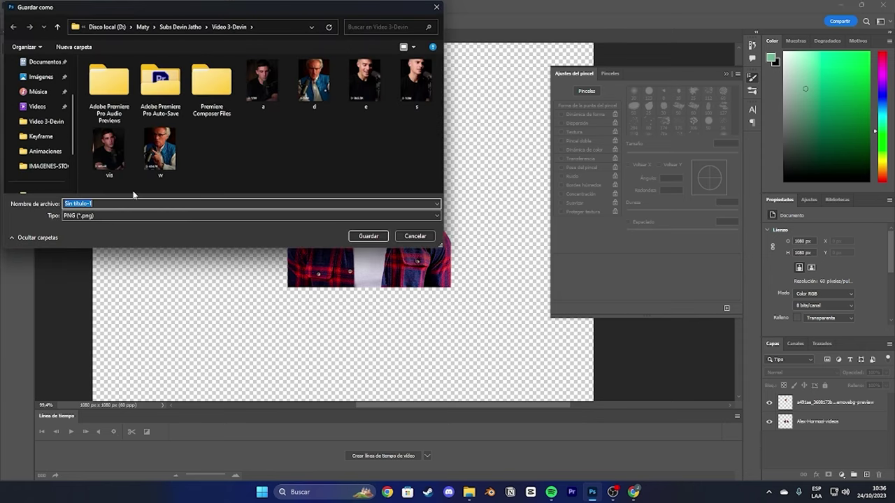
pyautogui.press('BackSpace')
pyautogui.write('cabez')
pyautogui.write('za')
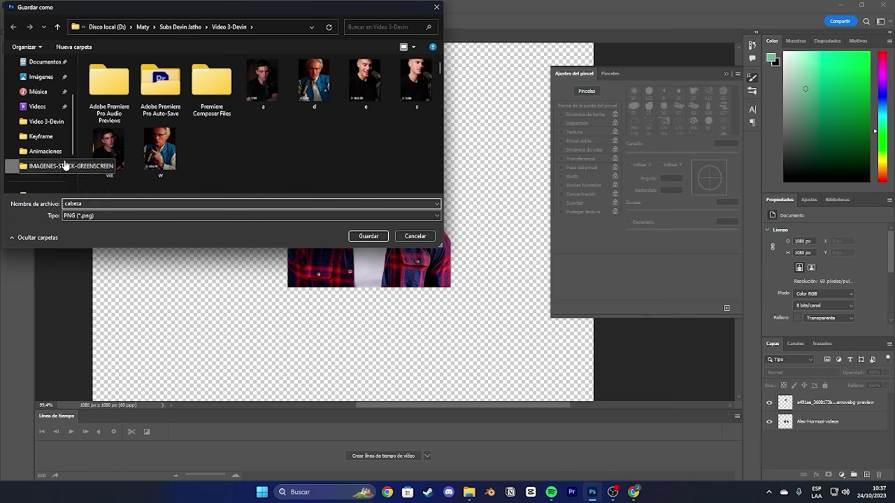
# Step: Save the PNG in the Imagenes folder inside Recursos on drive D, and exit the program without saving the document
pyautogui.click(64, 165)
pyautogui.click(151, 26)
pyautogui.click(144, 101)
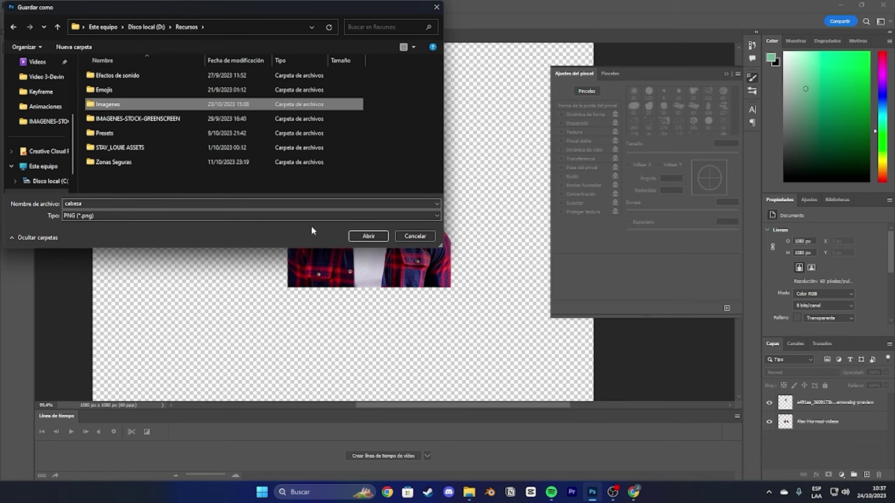
pyautogui.click(368, 235)
pyautogui.click(368, 235)
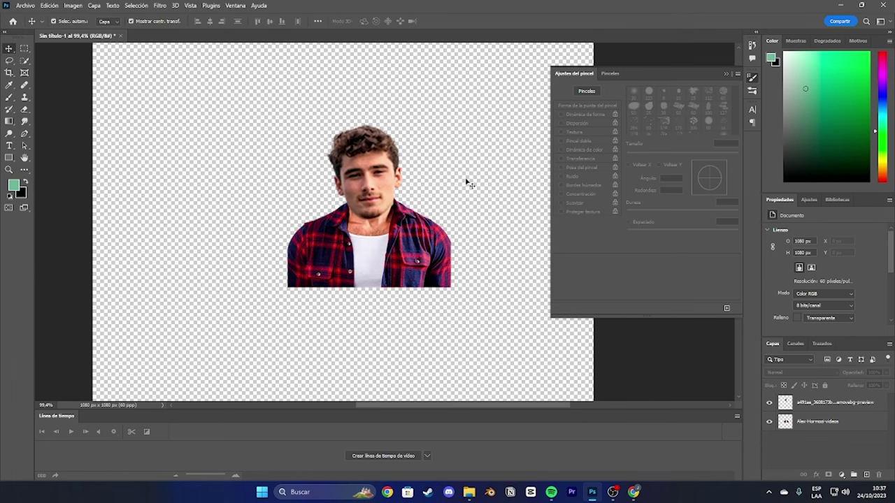
pyautogui.click(885, 5)
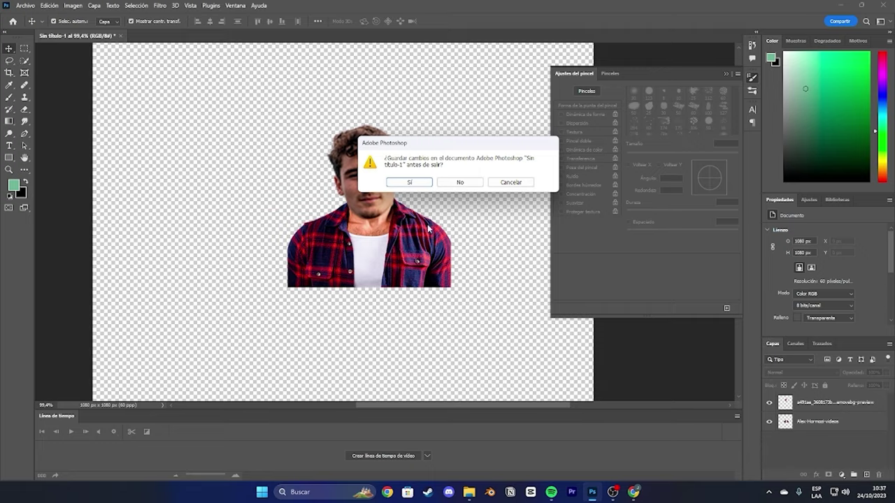
pyautogui.click(462, 181)
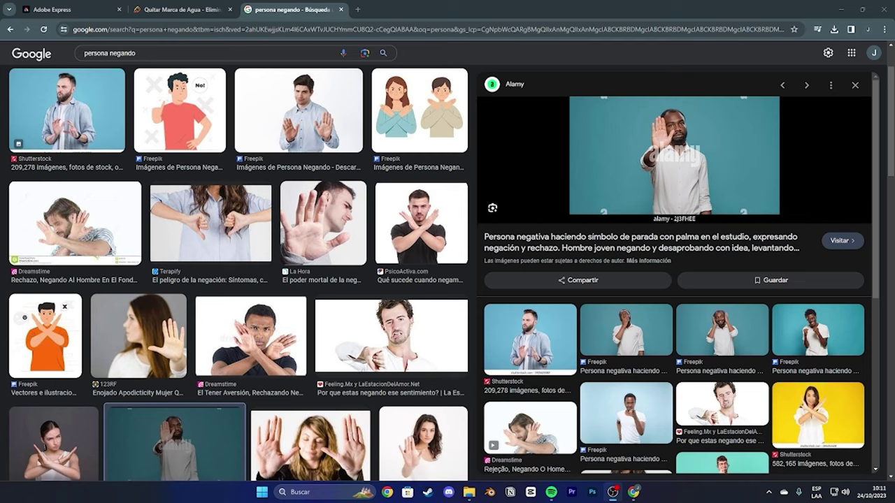